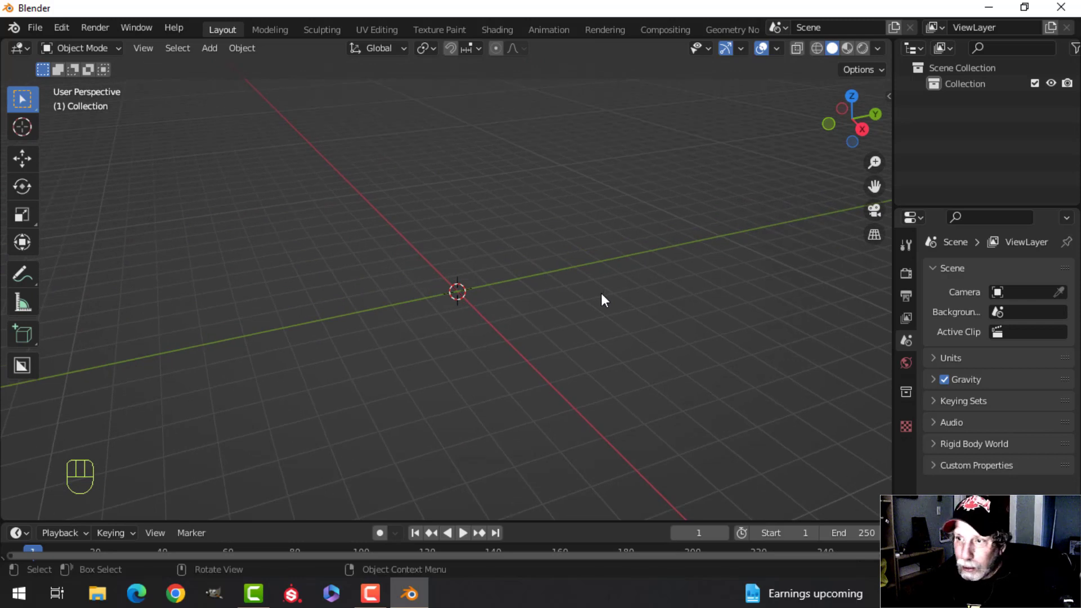
Add a mesh circle with 32 vertices and a 1 m radius at the origin, working in front view
key(KP_1)
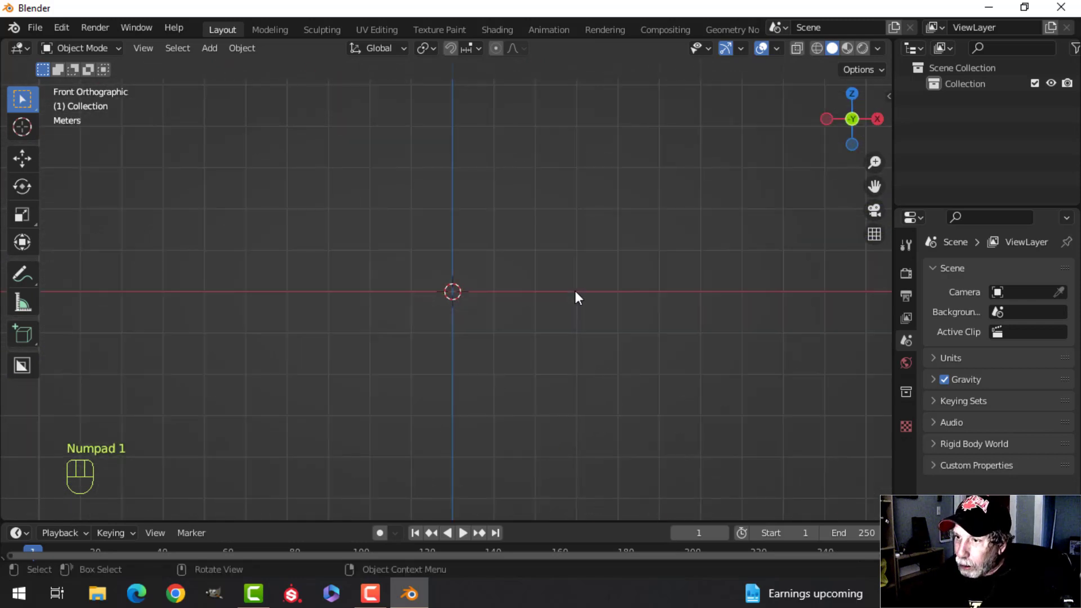
key(shift+a)
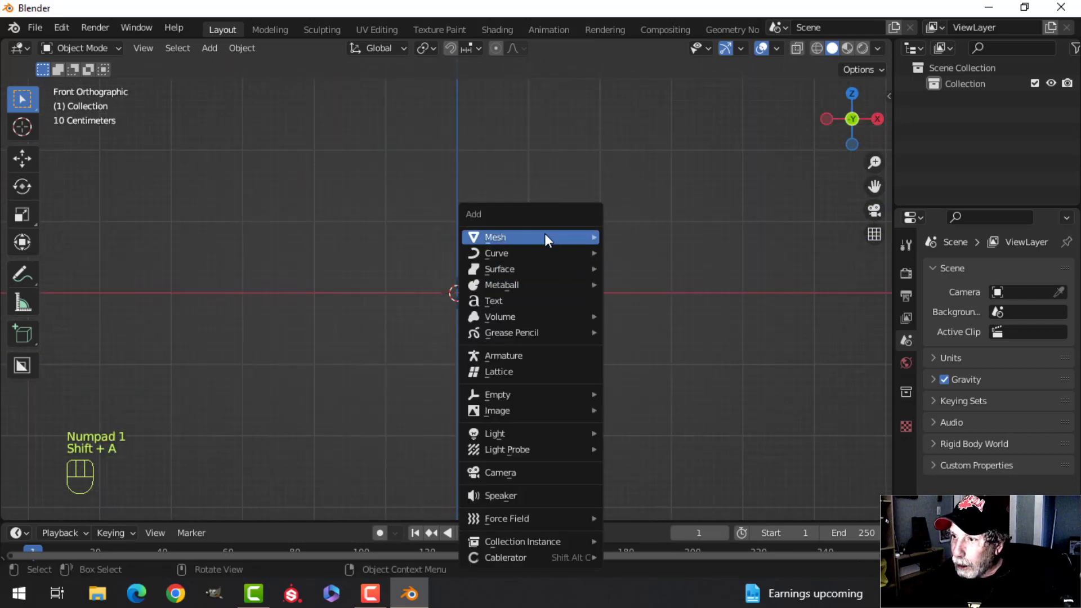
mouse_move(545, 233)
click(615, 267)
click(121, 503)
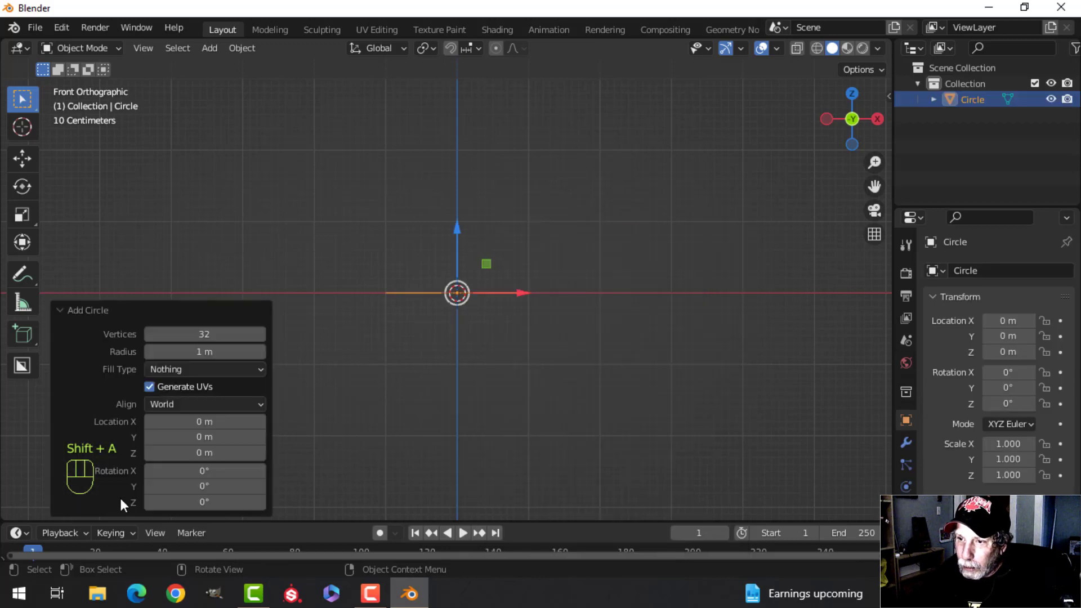
click(204, 306)
scroll(614, 320, up, 1)
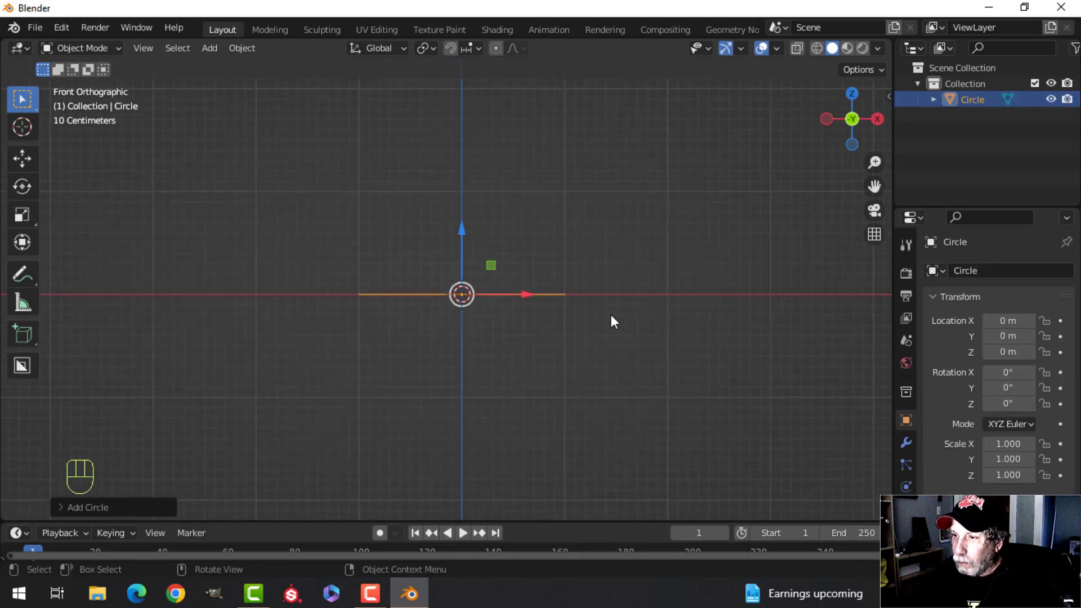
Rotate the circle's geometry 90 degrees about the X axis in Edit Mode
key(Tab)
text(rx)
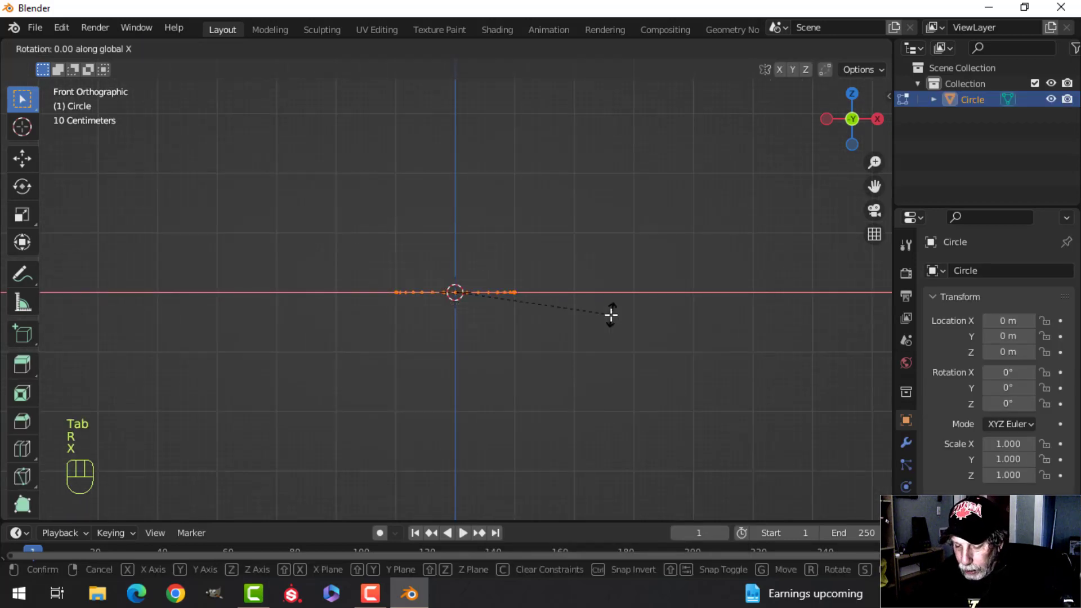
text(90)
click(608, 316)
Raise the circle straight up along Z above the origin and scale it by 2
drag(464, 237, 489, 124)
text(s2)
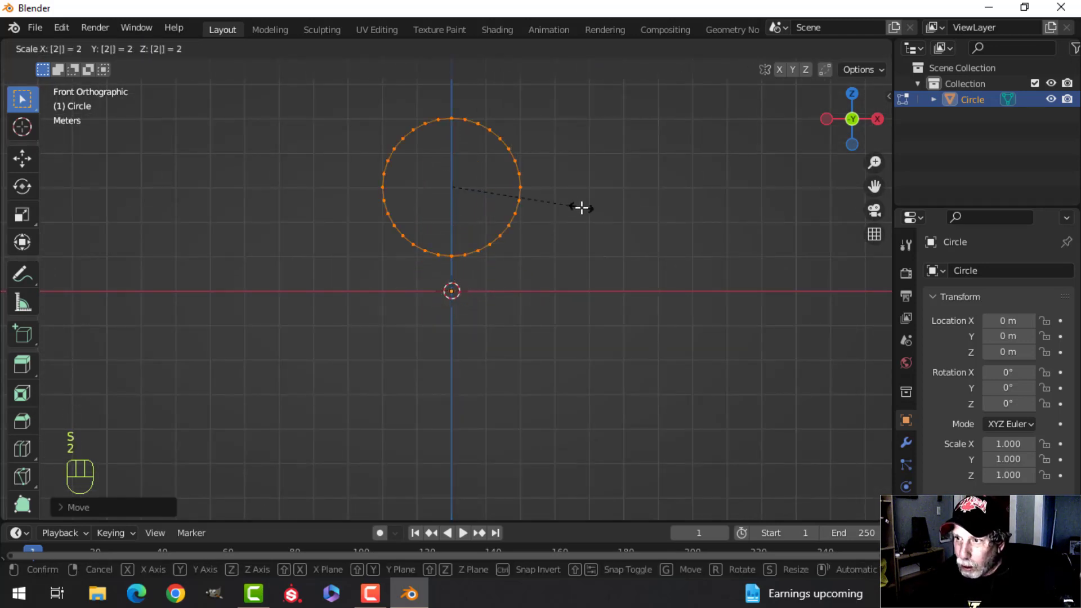
click(585, 210)
scroll(585, 204, down, 3)
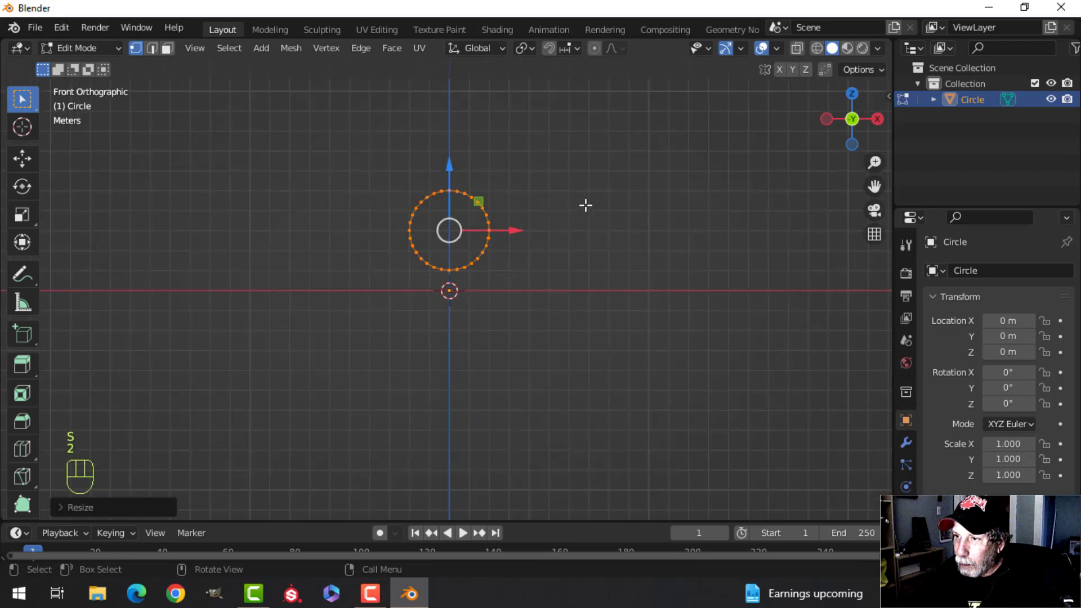
Undo the last four edits to the circle
key(ctrl+z)
key(ctrl+z)
key(ctrl+z)
key(ctrl+z)
Extrude the vertices of the circle's lower half straight down along Z to the X axis line
scroll(623, 319, up, 8)
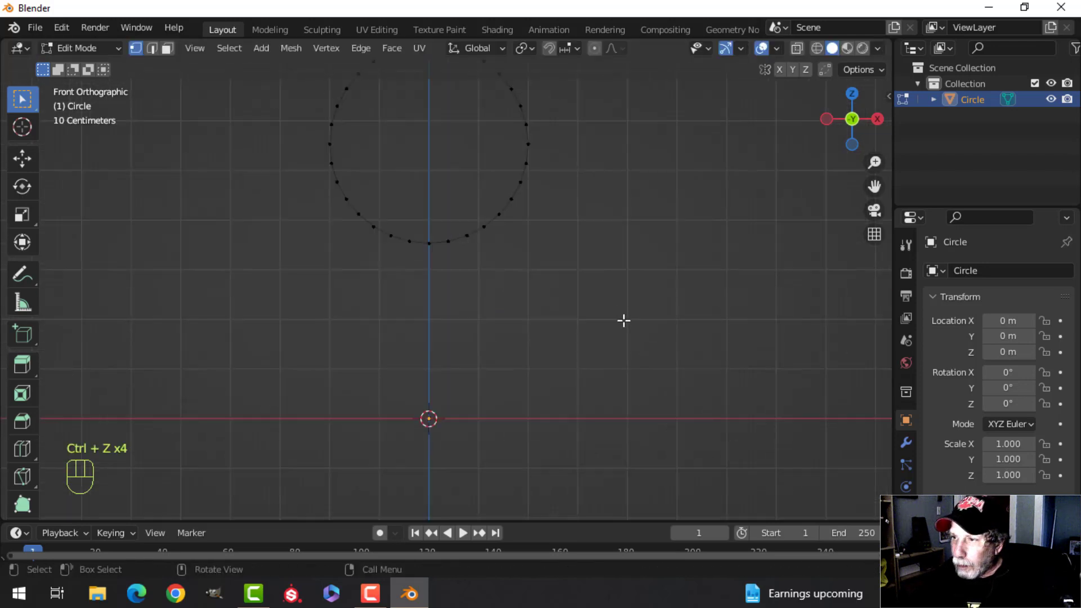
key(b)
drag(624, 320, 294, 160)
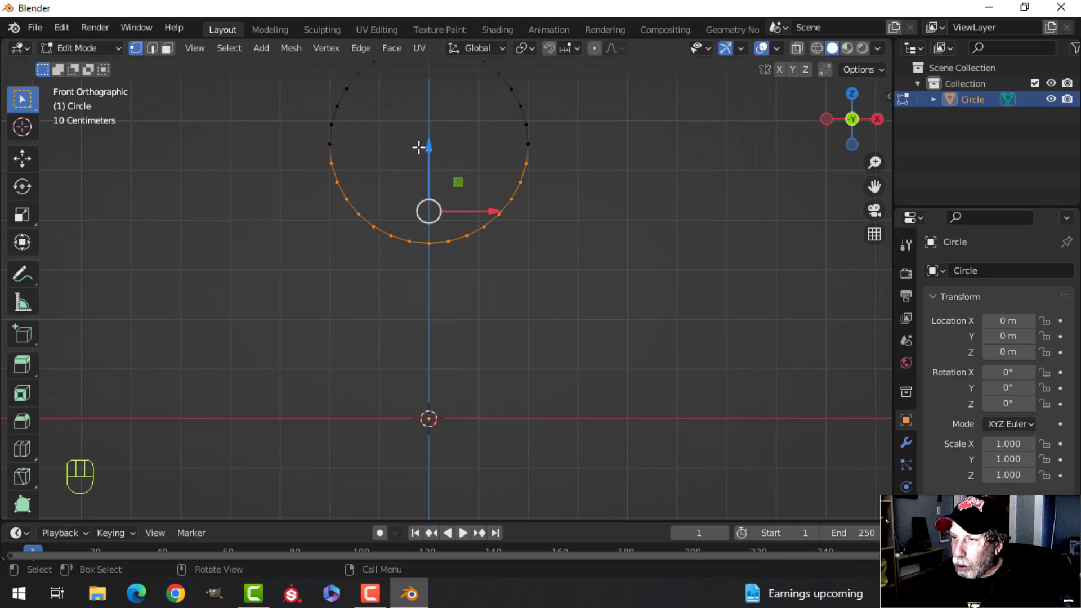
scroll(571, 237, down, 1)
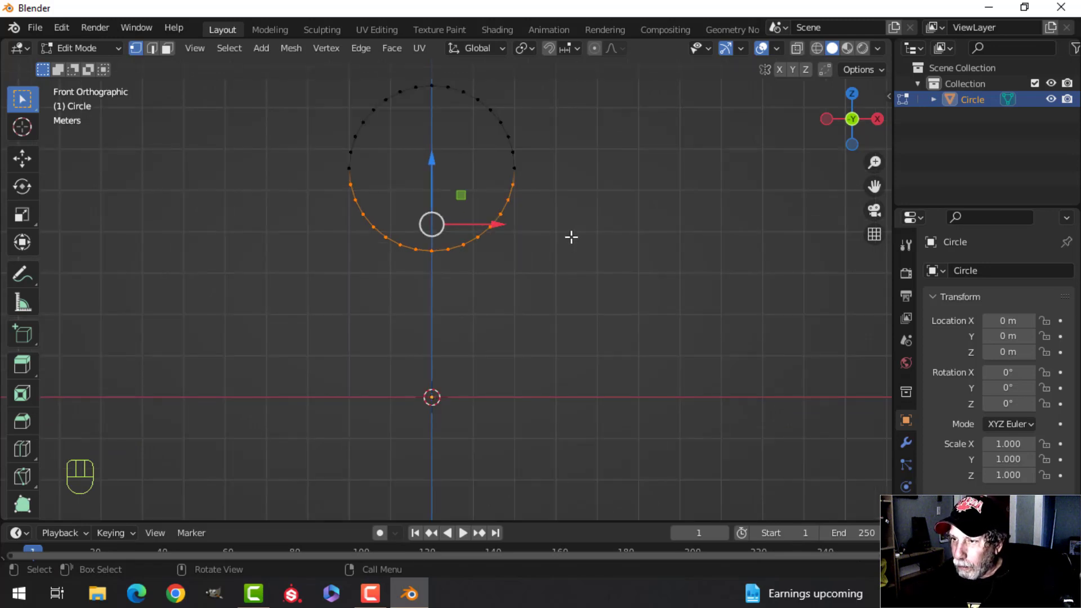
key(e)
right_click(463, 208)
drag(435, 162, 432, 319)
Scale the extruded lower arc down to about three quarters and flatten it with a Z scale of 0
key(s)
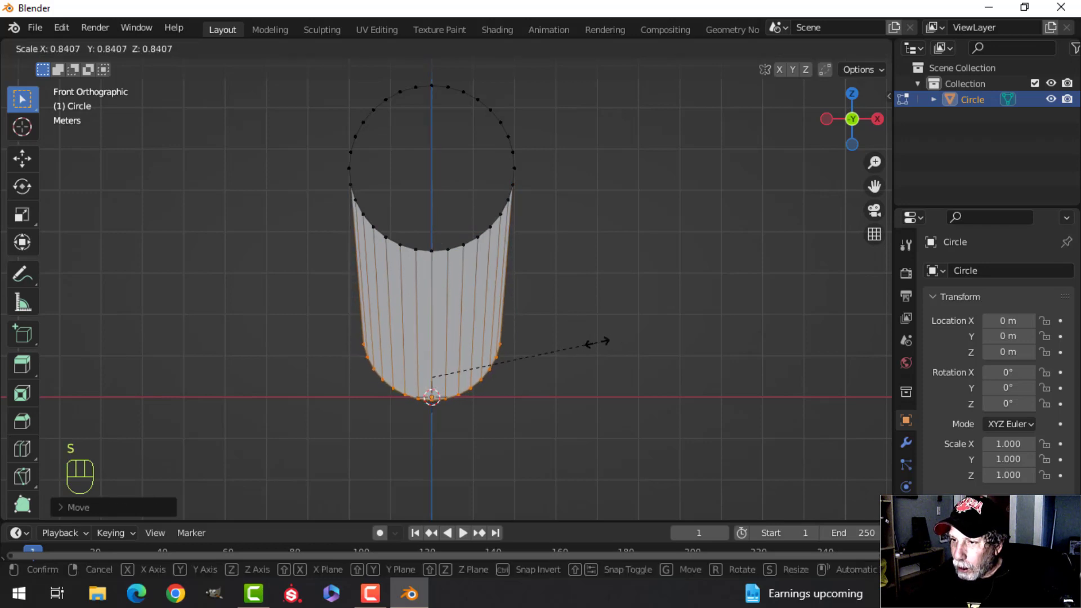
click(577, 345)
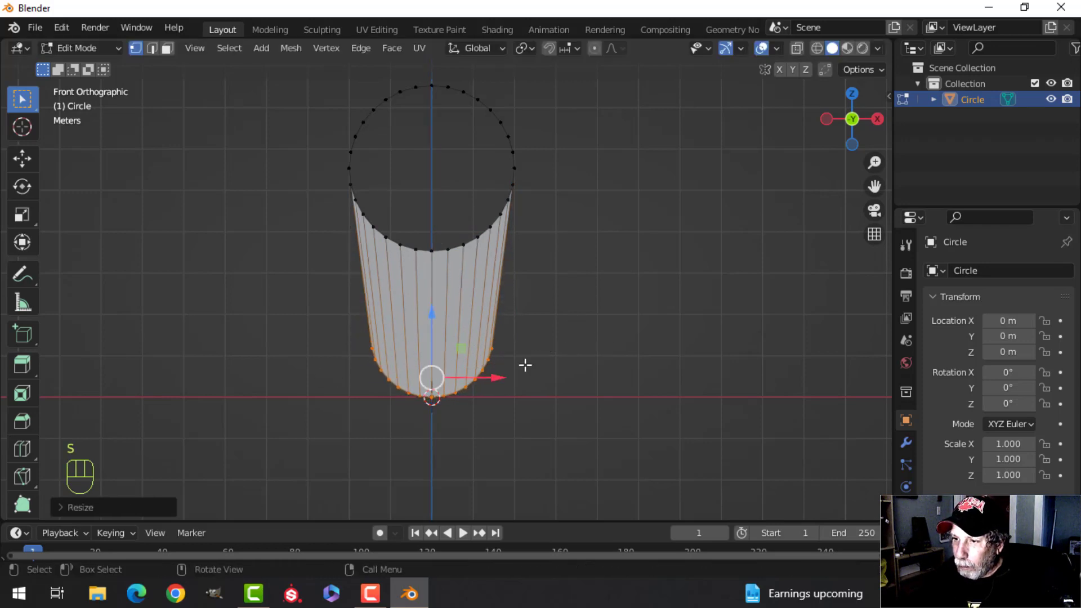
key(s)
key(z)
key(0)
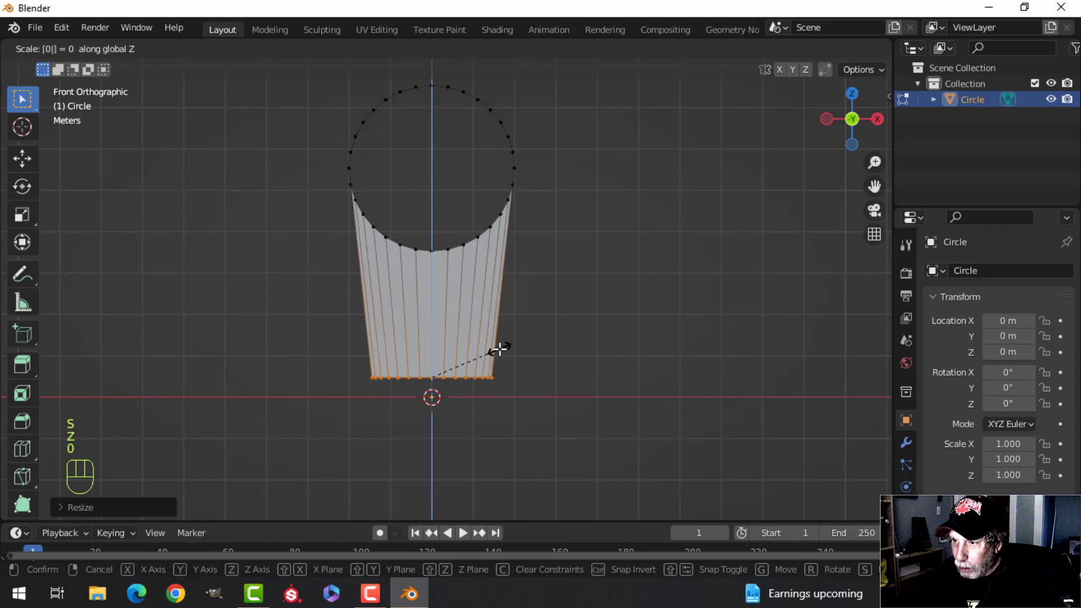
click(498, 349)
Lower the flat base edge slightly toward the origin and scale it narrower
drag(434, 318, 432, 327)
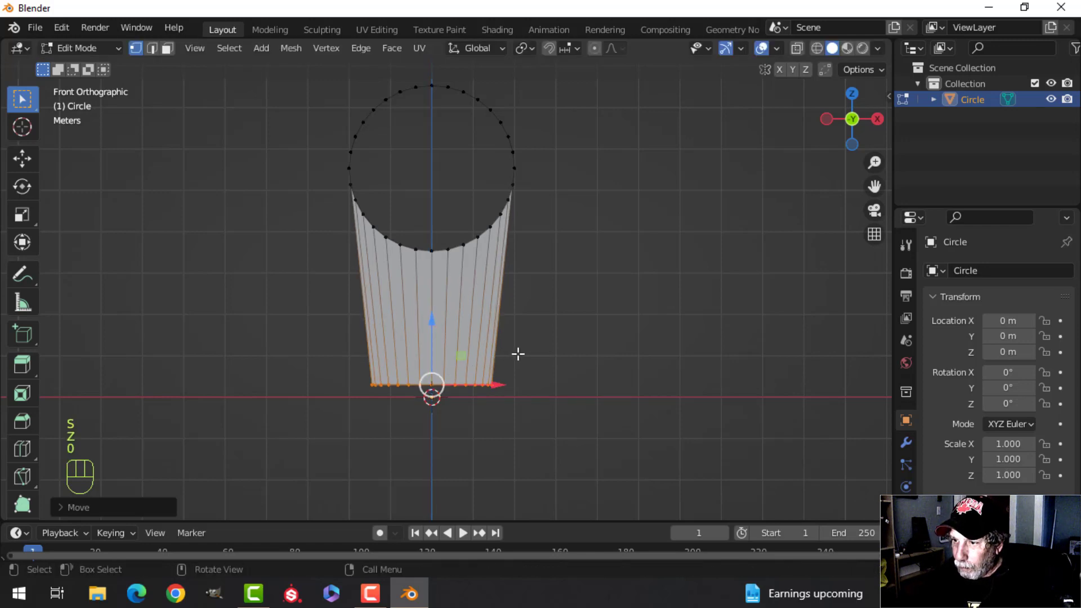
key(s)
click(505, 277)
key(alt+a)
Extrude the circle's edge loop inward at a scale of about 0.84 to form a flat ring
scroll(515, 242, up, 2)
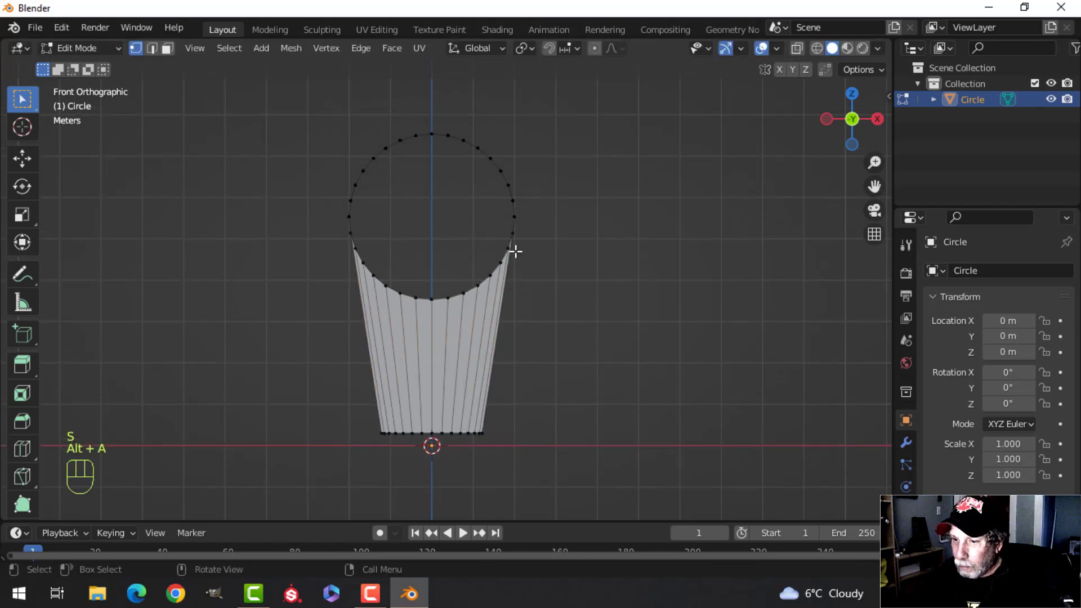
key(2)
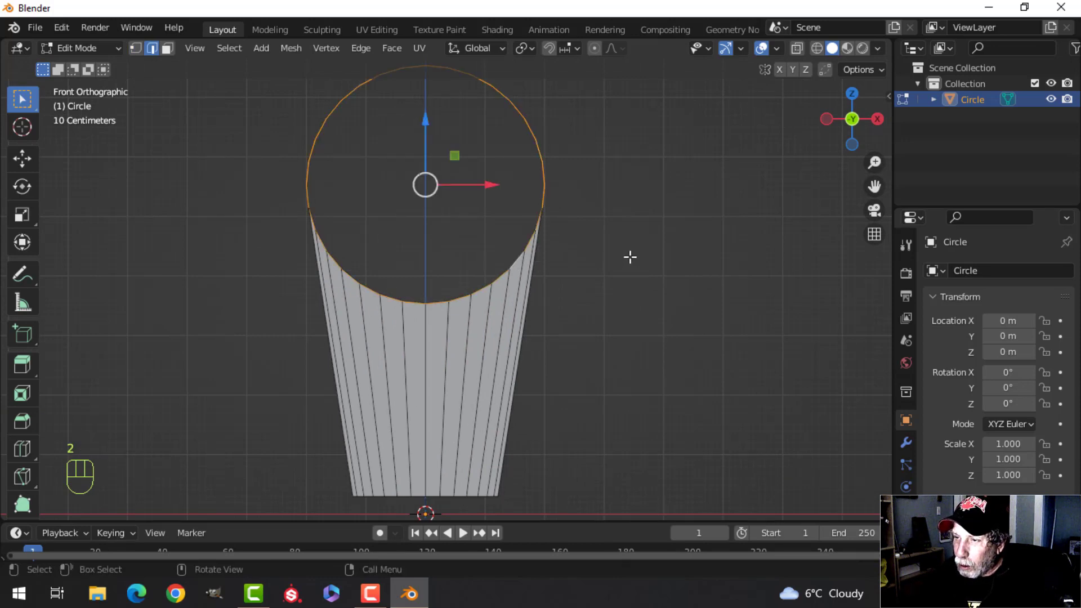
key(e)
key(s)
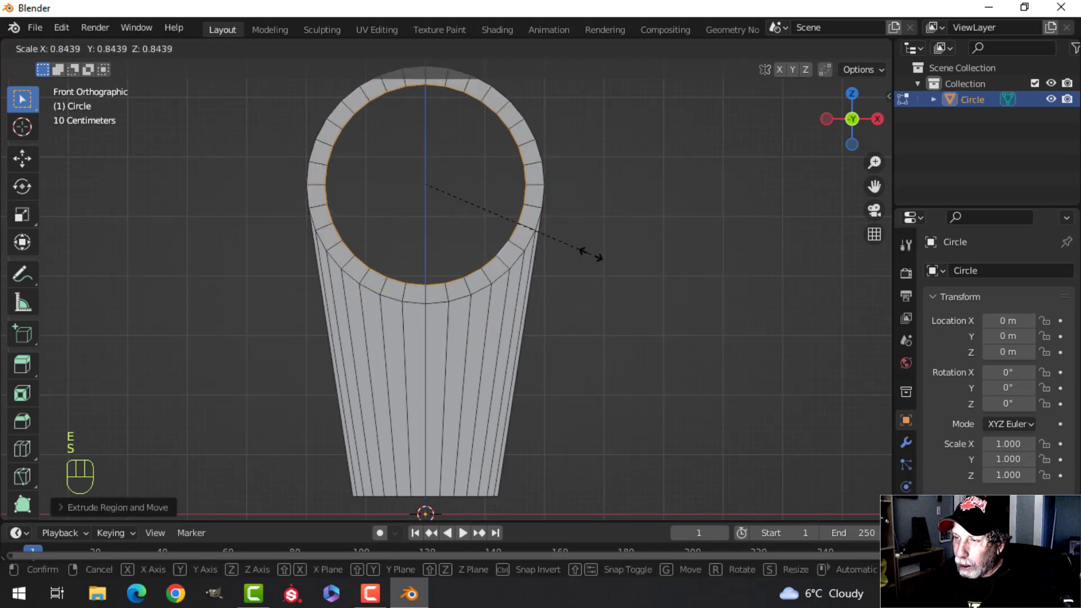
click(591, 253)
scroll(608, 253, down, 3)
Extrude the whole flat shape along Y to give it thickness
key(a)
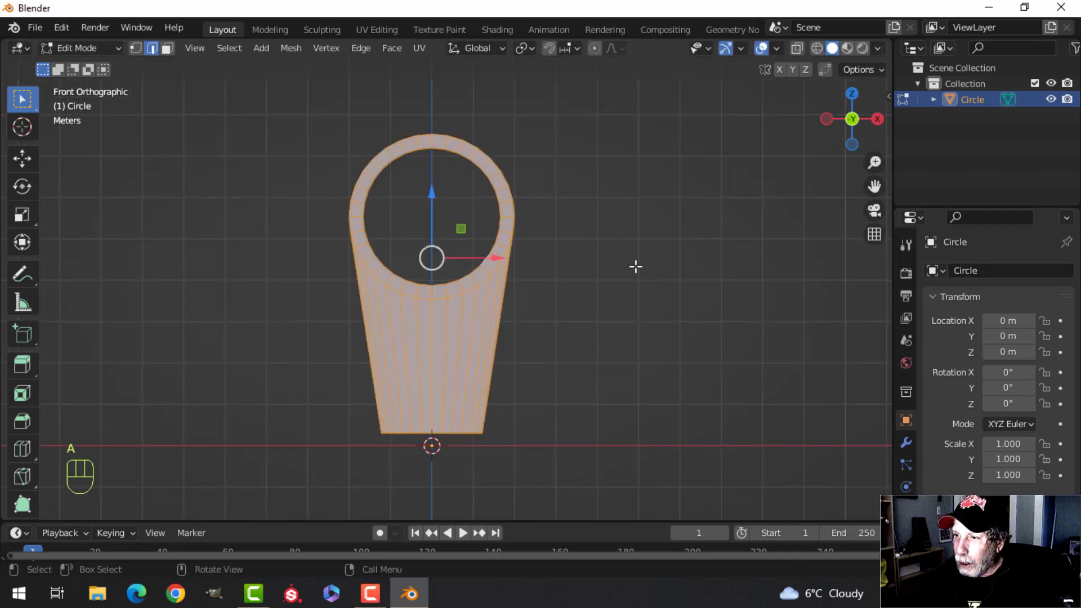
middle_drag(634, 265, 601, 280)
key(e)
right_click(600, 281)
drag(571, 264, 550, 263)
key(alt+a)
Extrude the outer edge loop of the ring's back along Y, shrink its end to form a cone, and shorten the cone slightly
middle_drag(603, 266, 517, 276)
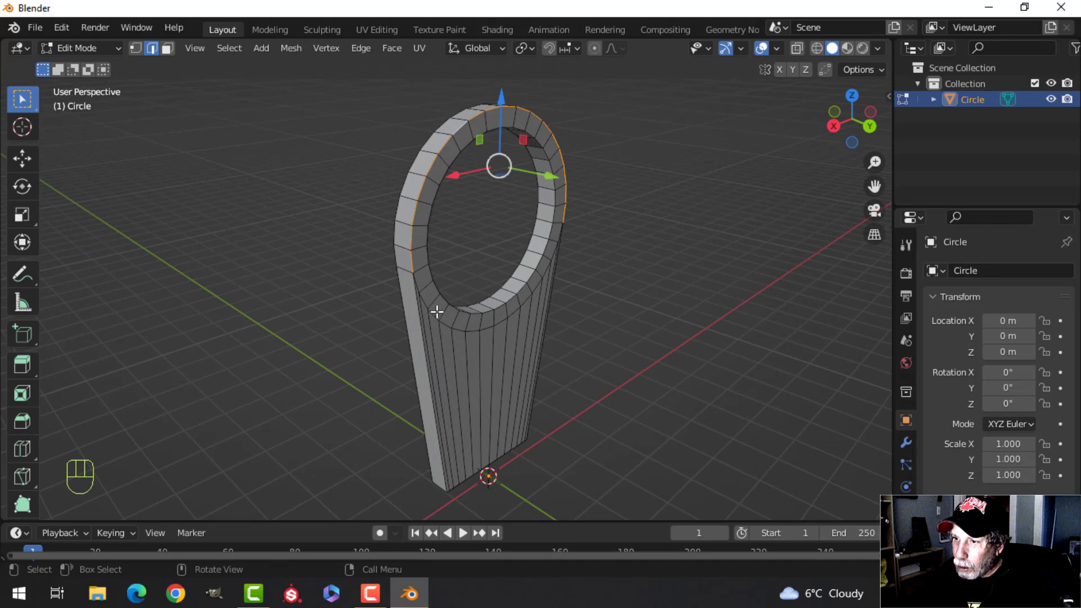
scroll(597, 265, down, 2)
shift+middle_drag(601, 262, 558, 273)
middle_drag(557, 272, 496, 229)
scroll(568, 258, up, 2)
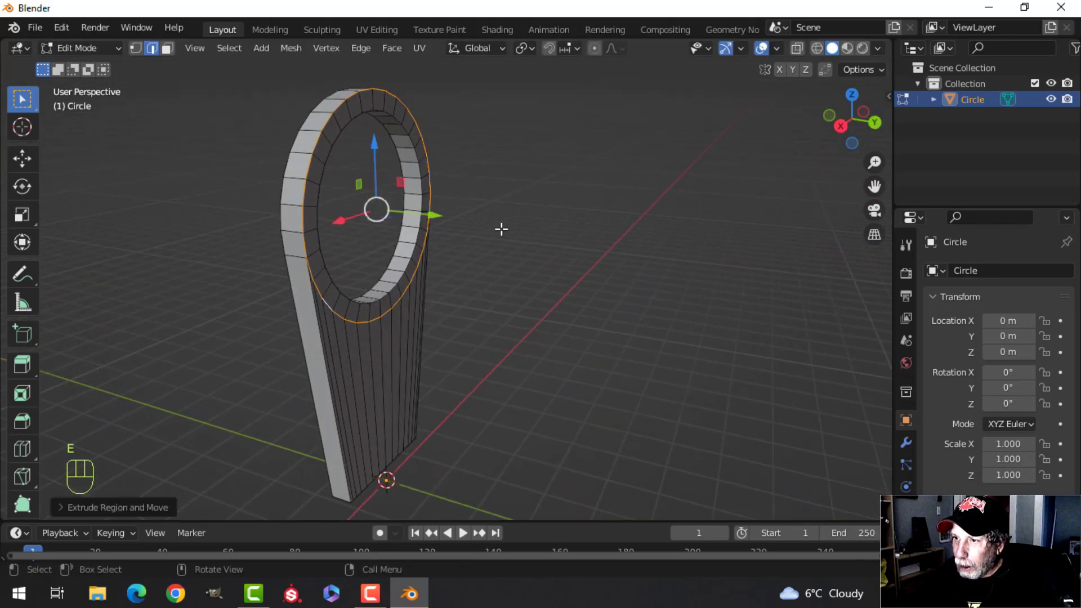
drag(433, 214, 518, 231)
key(s)
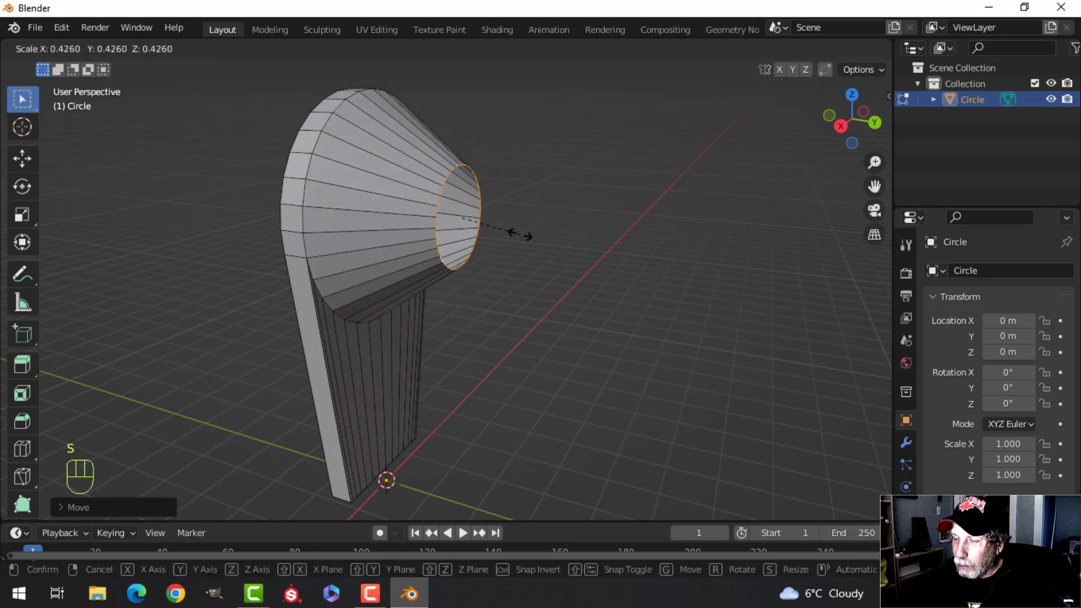
click(496, 236)
middle_drag(496, 235, 553, 214)
drag(554, 214, 541, 214)
Extrude the cone's narrow end along Y into a short neck and scale its end to about 0.87
middle_drag(541, 214, 515, 221)
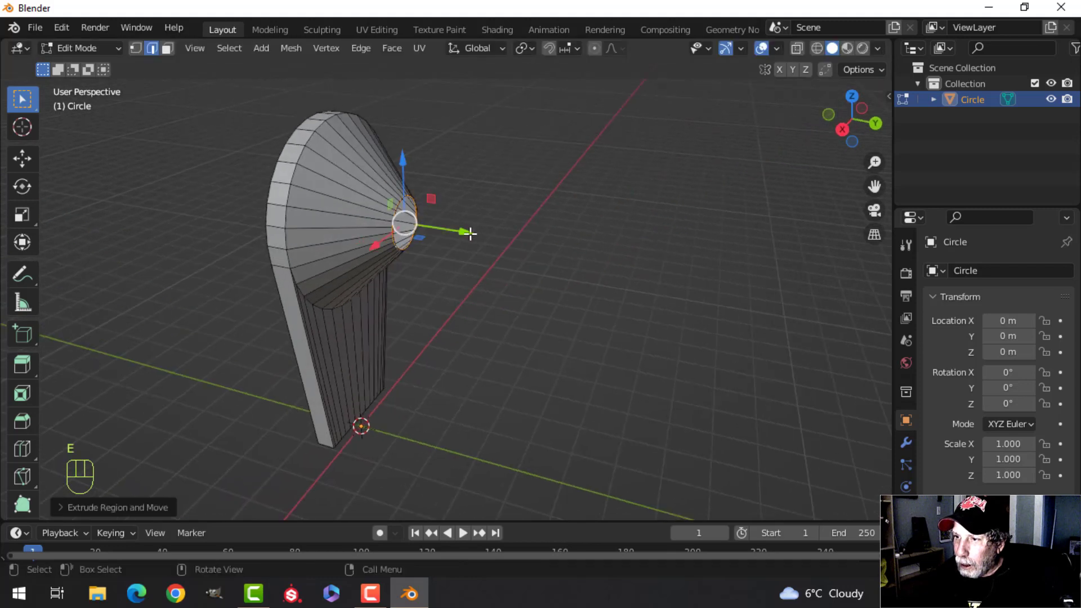
drag(470, 233, 512, 240)
key(s)
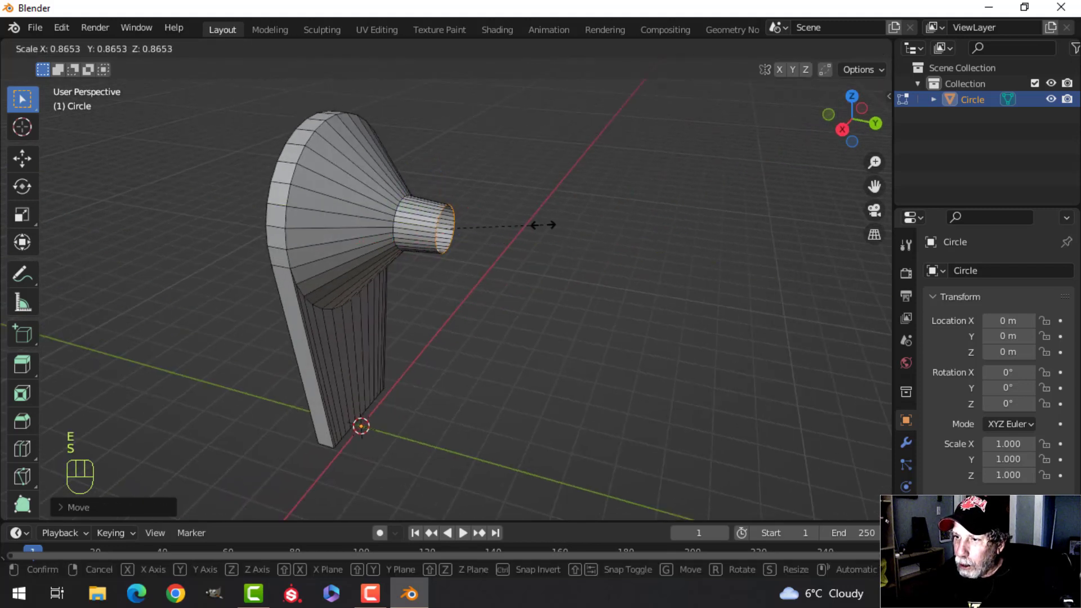
click(541, 226)
Fill the neck's open end with a face
scroll(536, 227, up, 3)
key(f)
shift+middle_drag(524, 222, 502, 257)
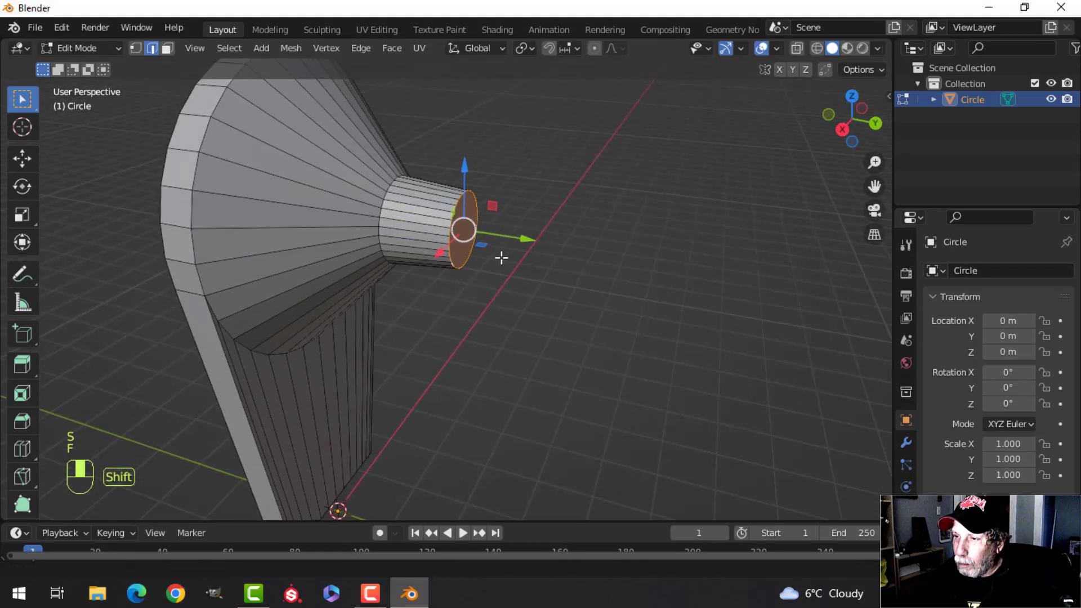
scroll(547, 240, up, 2)
shift+middle_drag(561, 212, 554, 234)
key(ctrl+b)
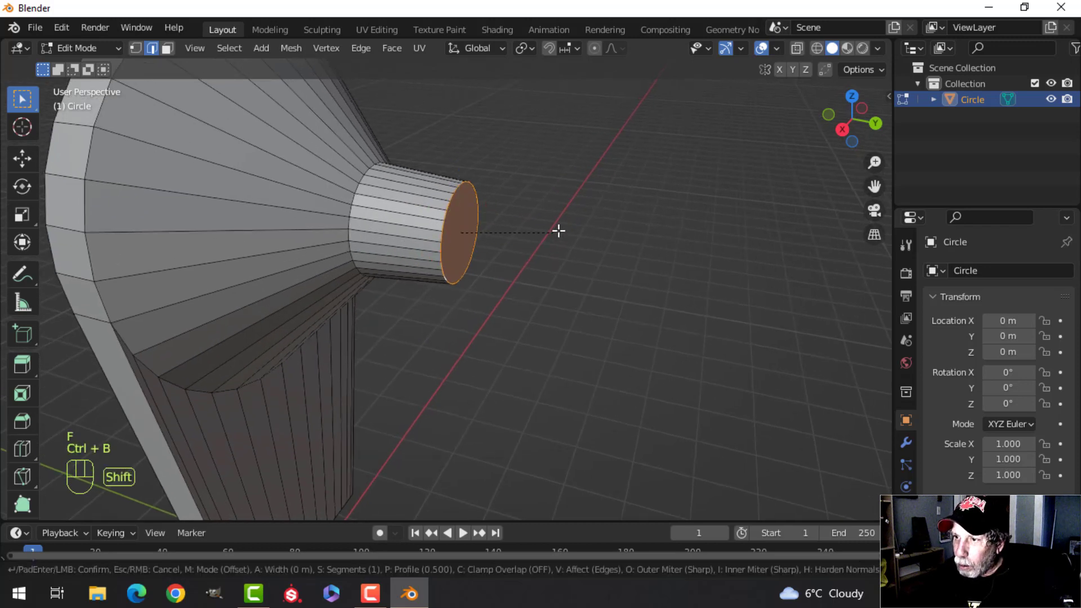
key(Escape)
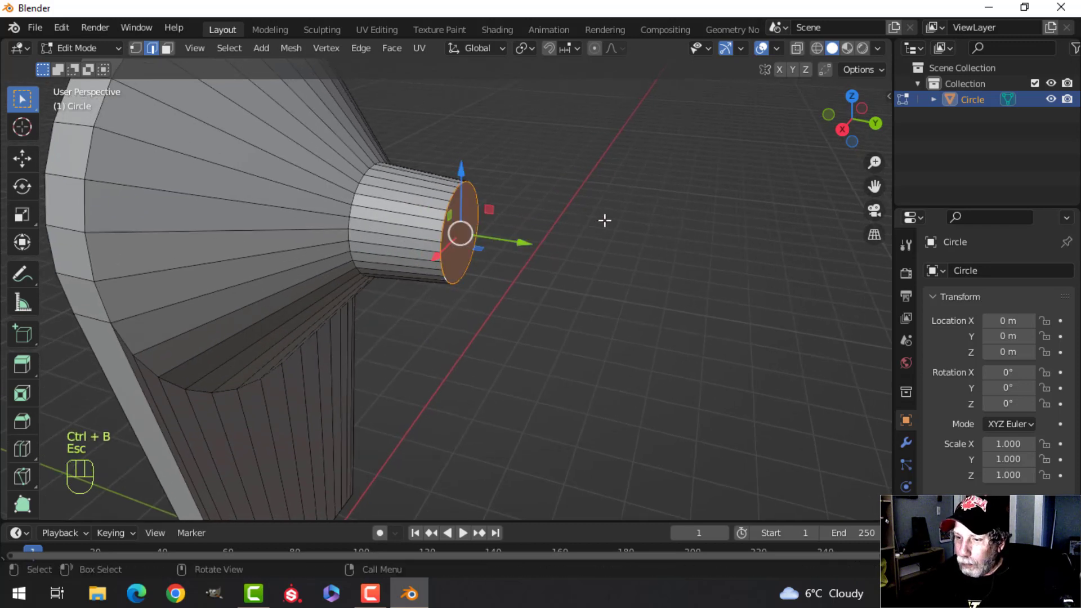
Recalculate the normals of the whole mesh to point outside
key(a)
key(alt+n)
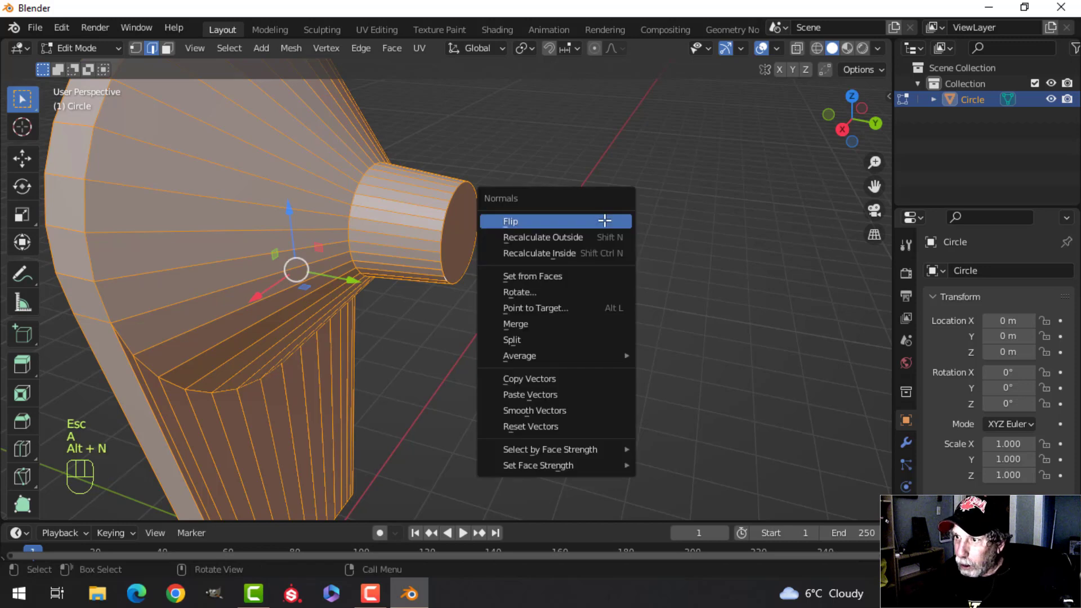
click(596, 236)
key(alt+a)
Bevel the border of the neck's end face with two segments
key(3)
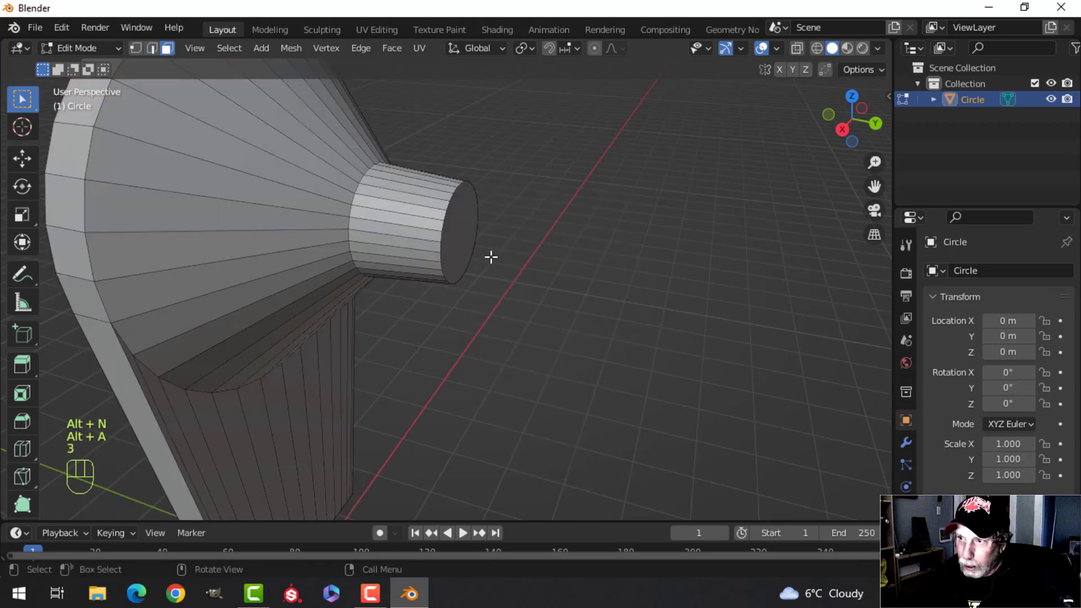
click(455, 238)
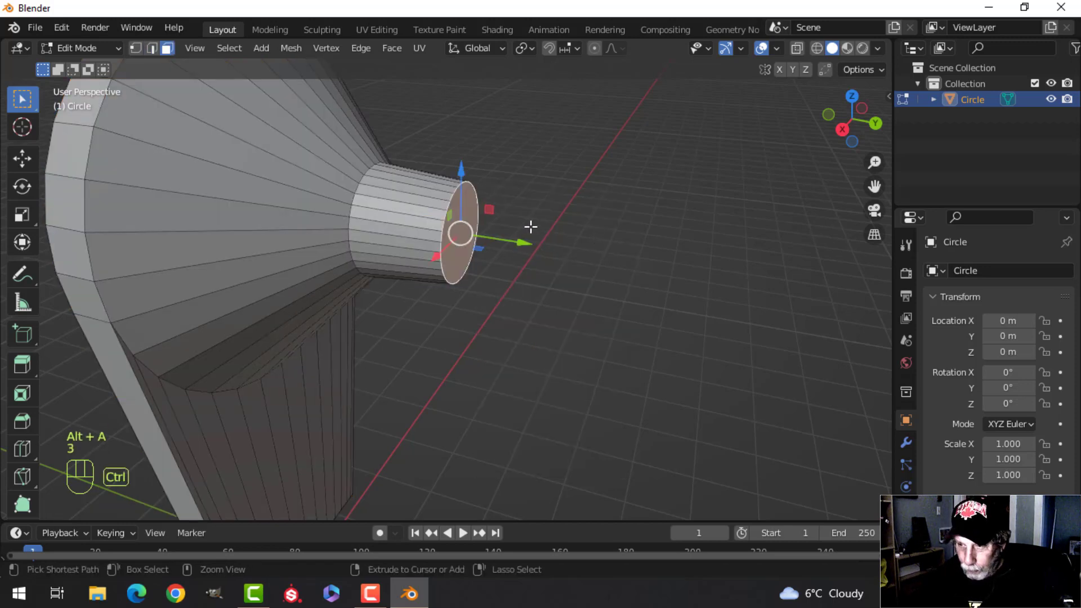
key(ctrl+b)
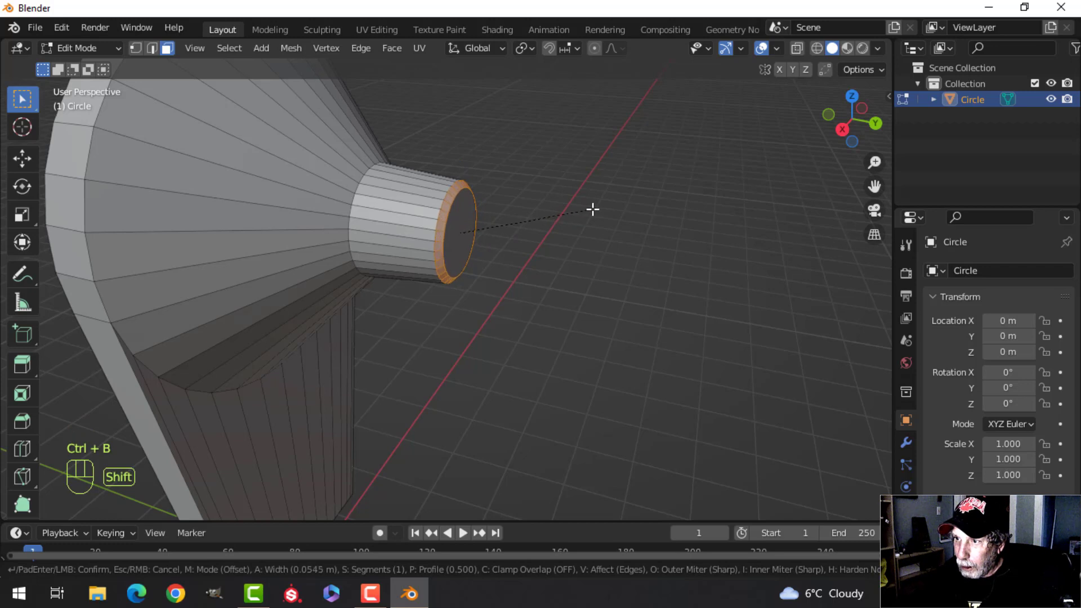
click(570, 217)
key(alt+a)
Bevel the edge loop between the cone and the neck with two segments, about 0.037 m wide, and return to Object Mode
scroll(402, 233, up, 3)
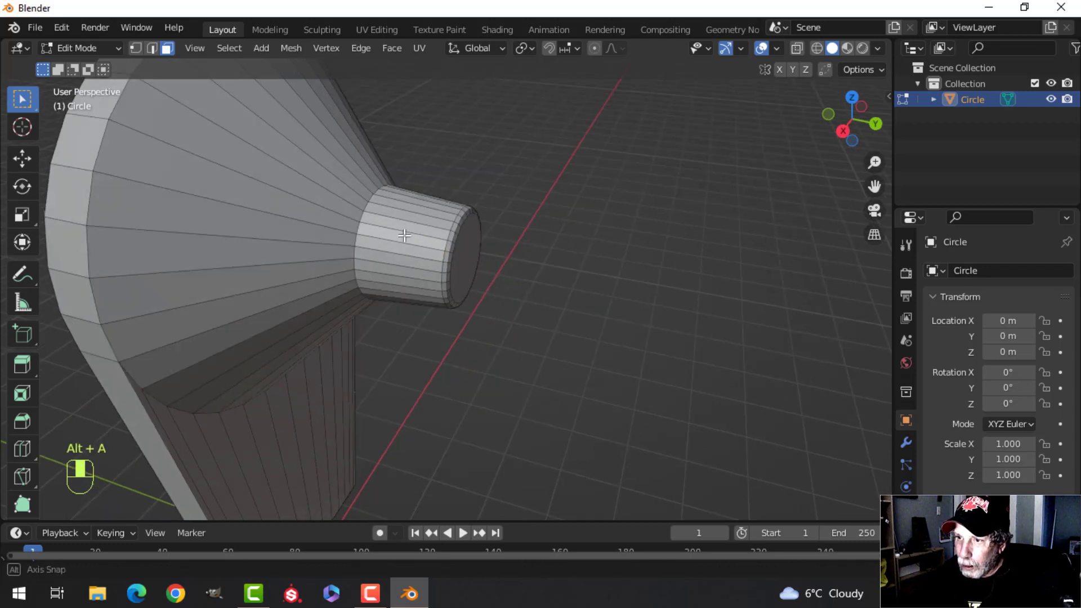
alt+click(333, 190)
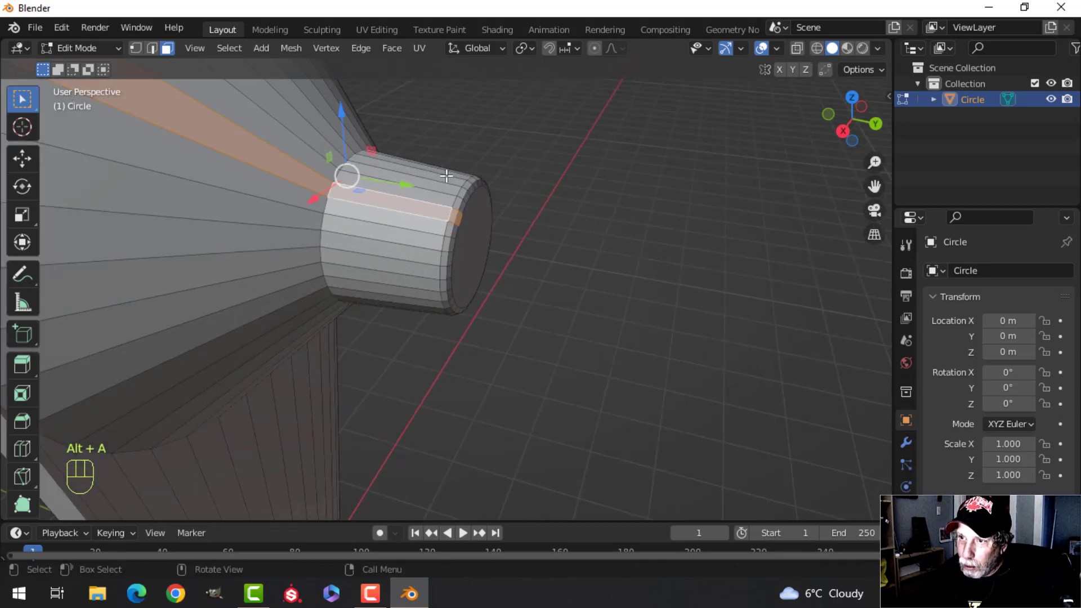
key(alt+a)
key(2)
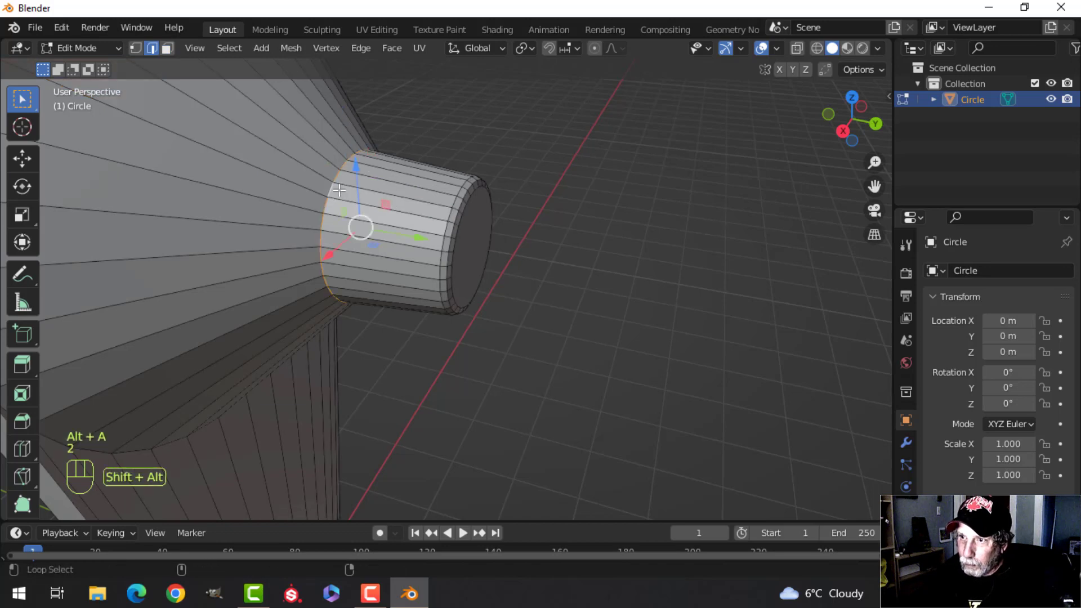
key(ctrl+b)
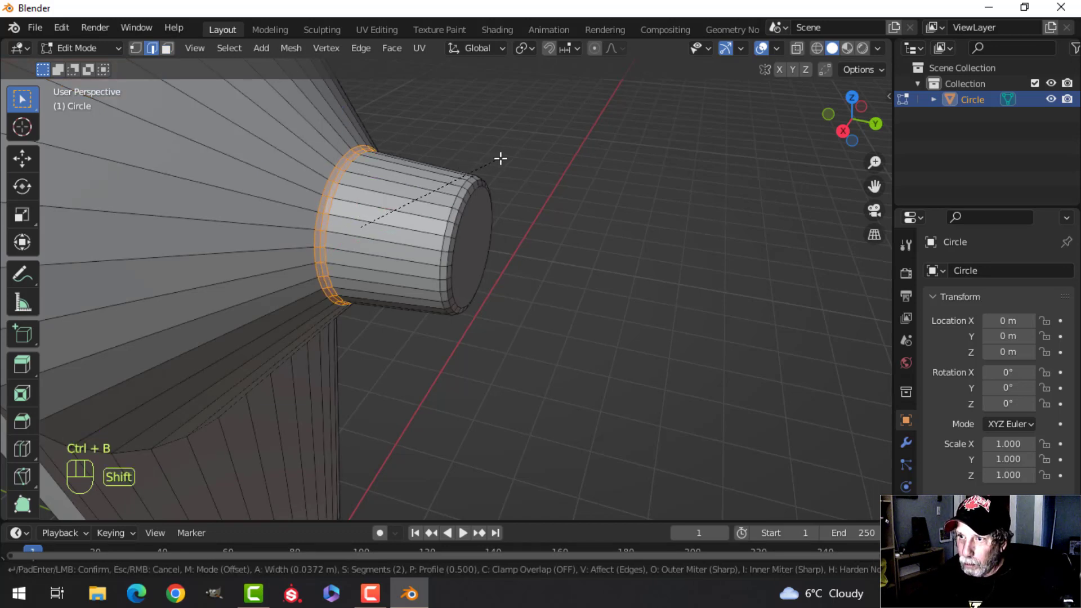
click(501, 159)
scroll(476, 204, down, 4)
key(Tab)
middle_drag(403, 232, 494, 215)
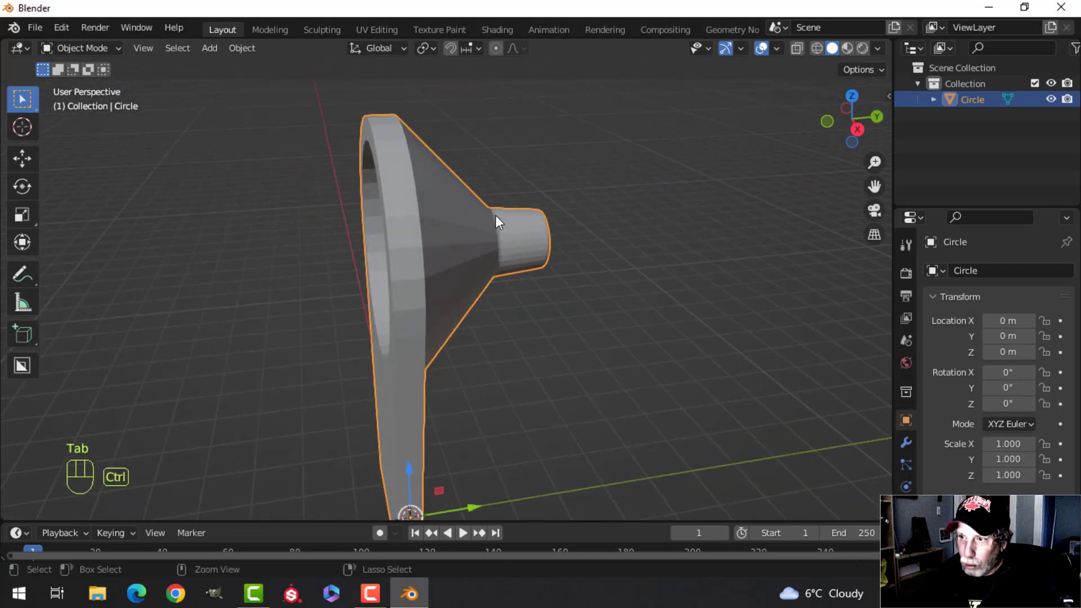
Add a level-2 Subdivision Surface modifier to the ring-and-cone object and shade it smooth
key(ctrl+2)
right_click(417, 176)
click(415, 176)
Delete the bottom faces of the tapered stem in wireframe front view and restore solid shading
middle_drag(485, 265, 524, 186)
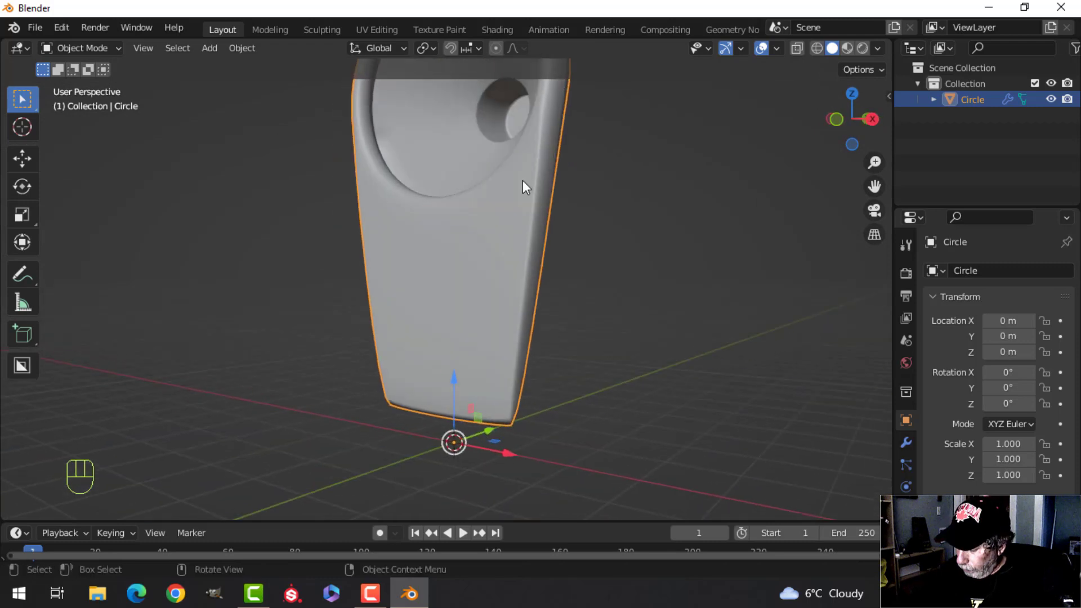
key(KP_1)
key(Tab)
shift+middle_drag(627, 330, 575, 302)
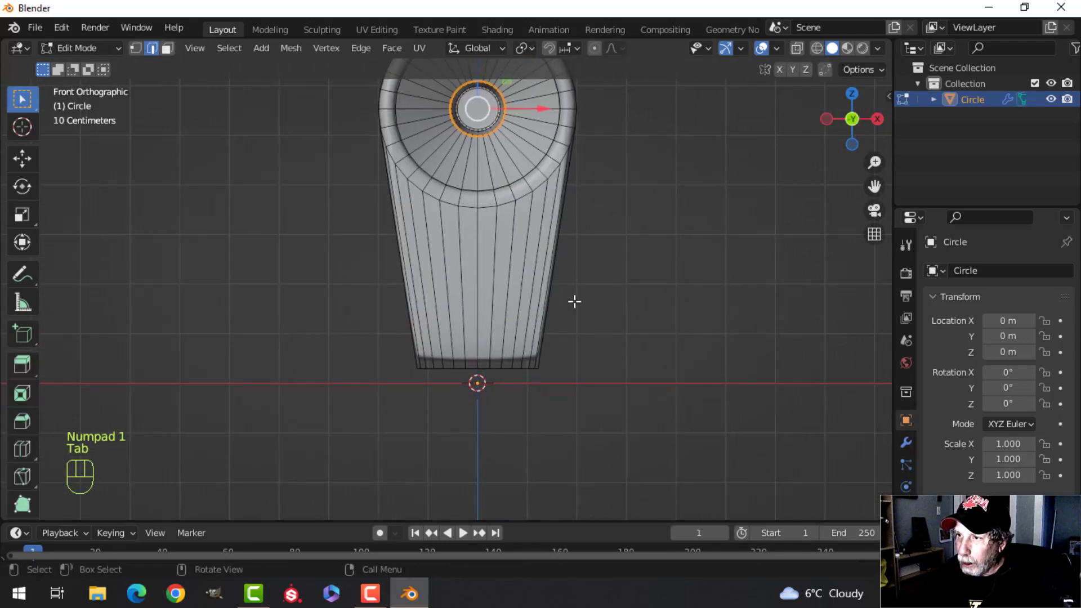
key(alt+a)
key(z)
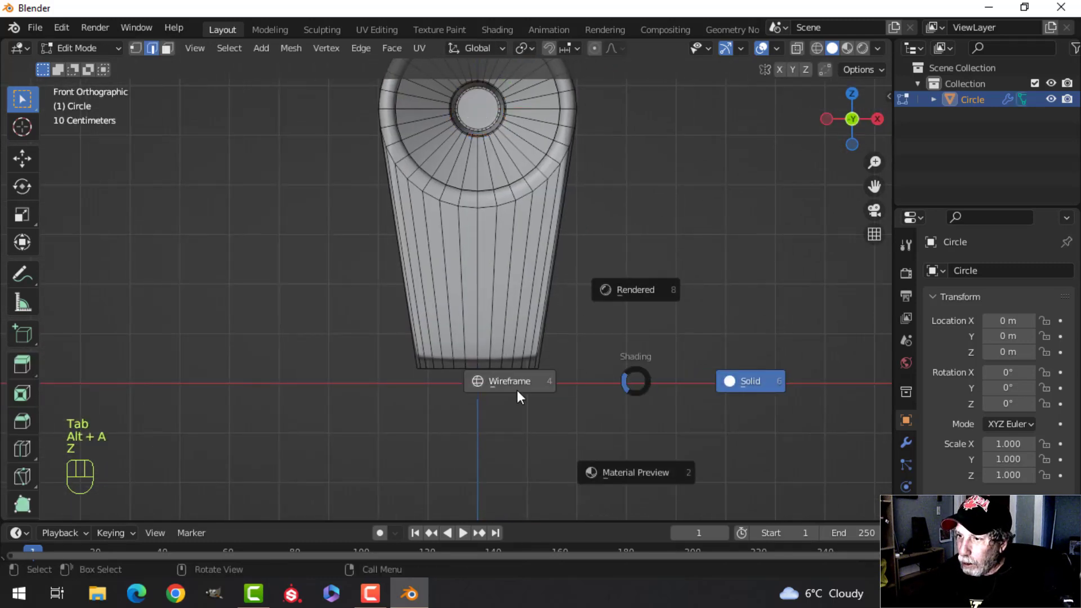
click(515, 387)
key(b)
drag(634, 422, 372, 356)
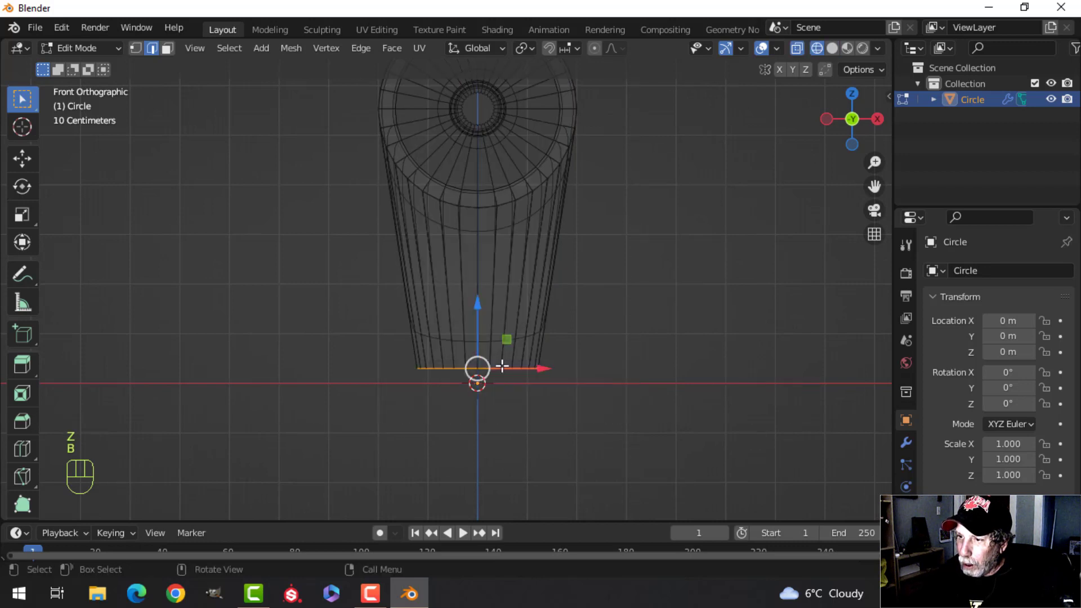
key(x)
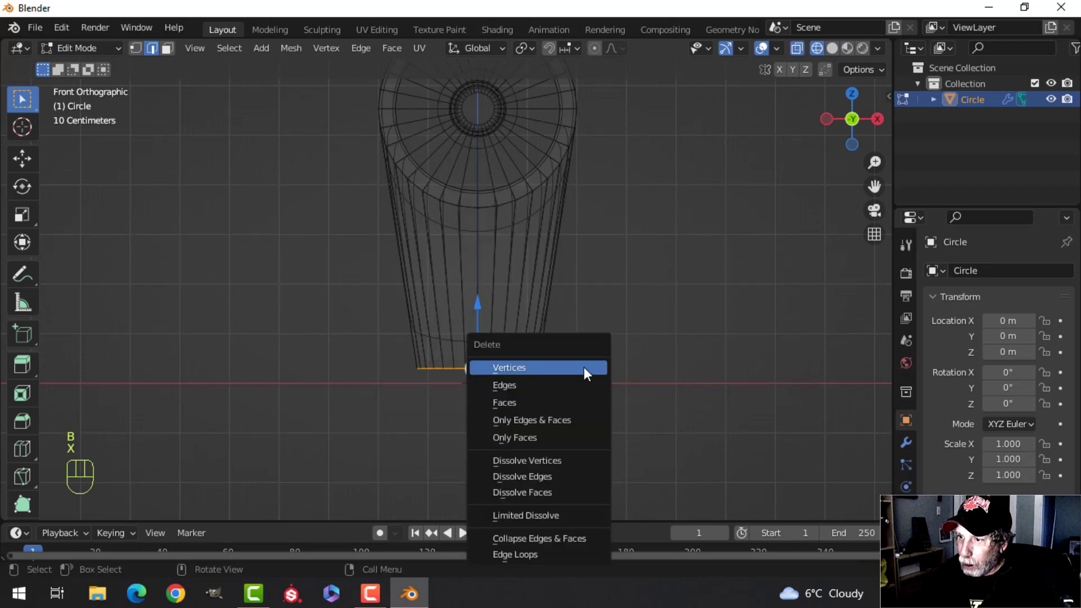
click(568, 402)
key(z)
click(717, 329)
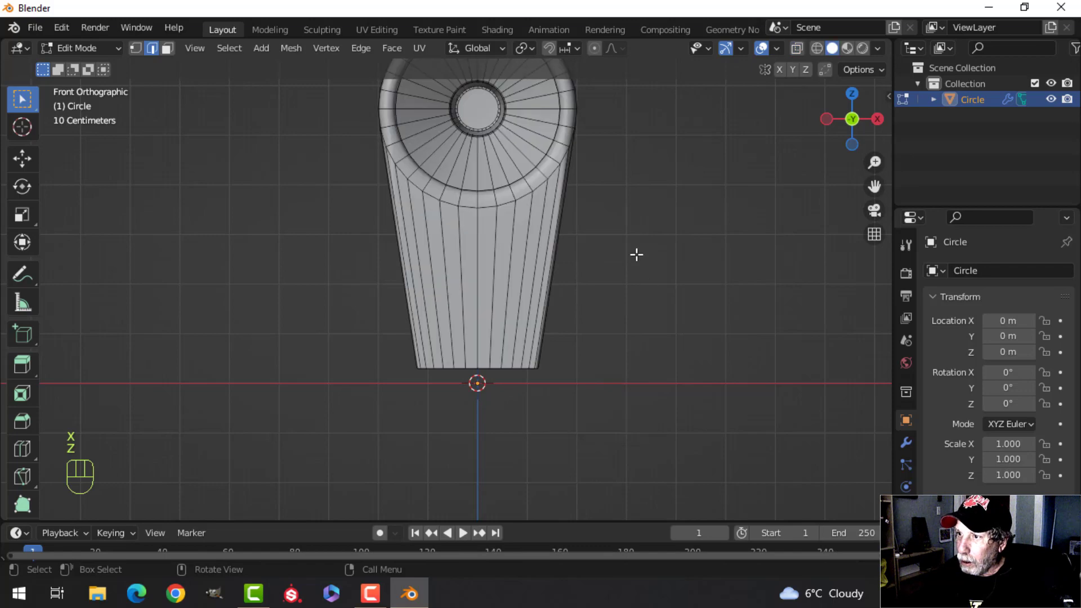
Add an edge loop around the conical back, slid close to its wide end beside the ring
shift+middle_drag(634, 244, 627, 350)
scroll(628, 348, up, 2)
mouse_move(650, 292)
shift+middle_down()
mouse_move(610, 376)
mouse_move(463, 374)
mouse_move(488, 360)
mouse_move(468, 357)
mouse_move(503, 326)
mouse_move(424, 299)
shift+middle_up()
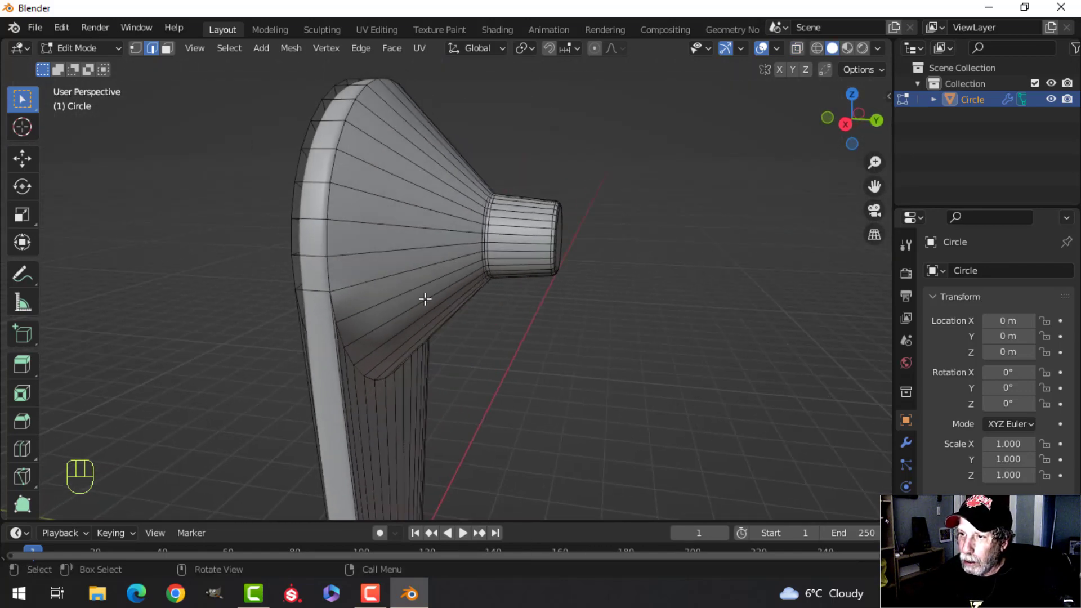
key(ctrl+r)
click(419, 239)
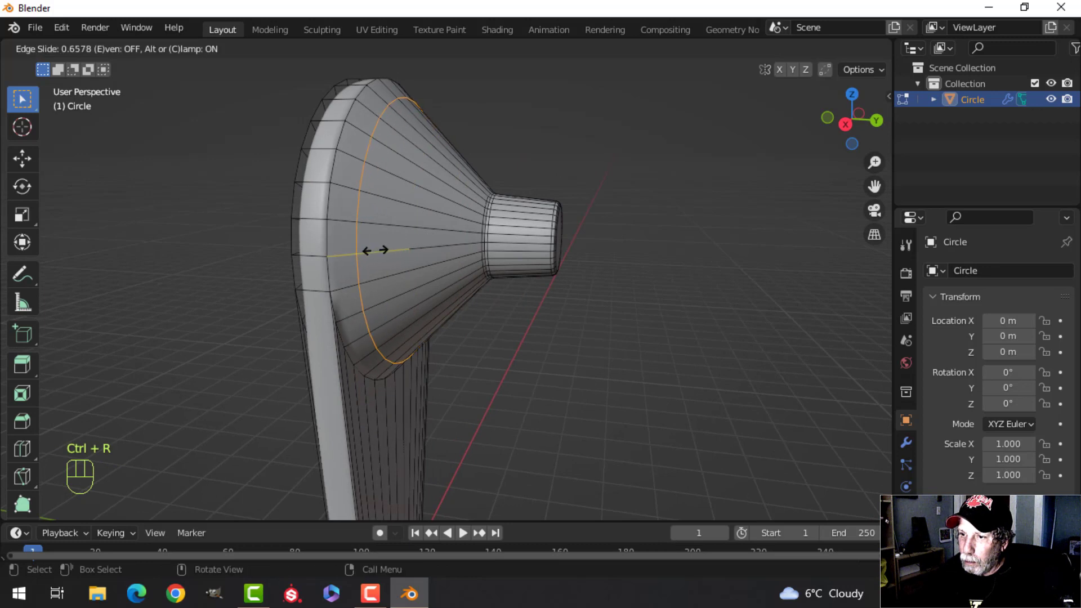
click(369, 249)
middle_drag(368, 249, 435, 281)
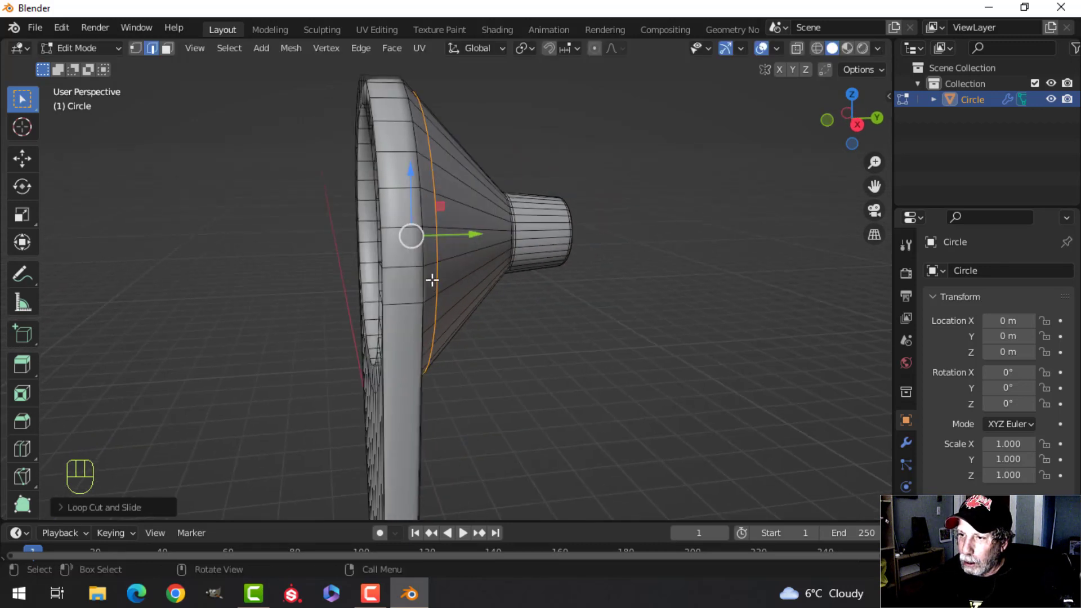
Add two edge loops around the outer side wall, near its rear and front edges, and return to Object Mode
key(alt+a)
key(ctrl+r)
click(412, 313)
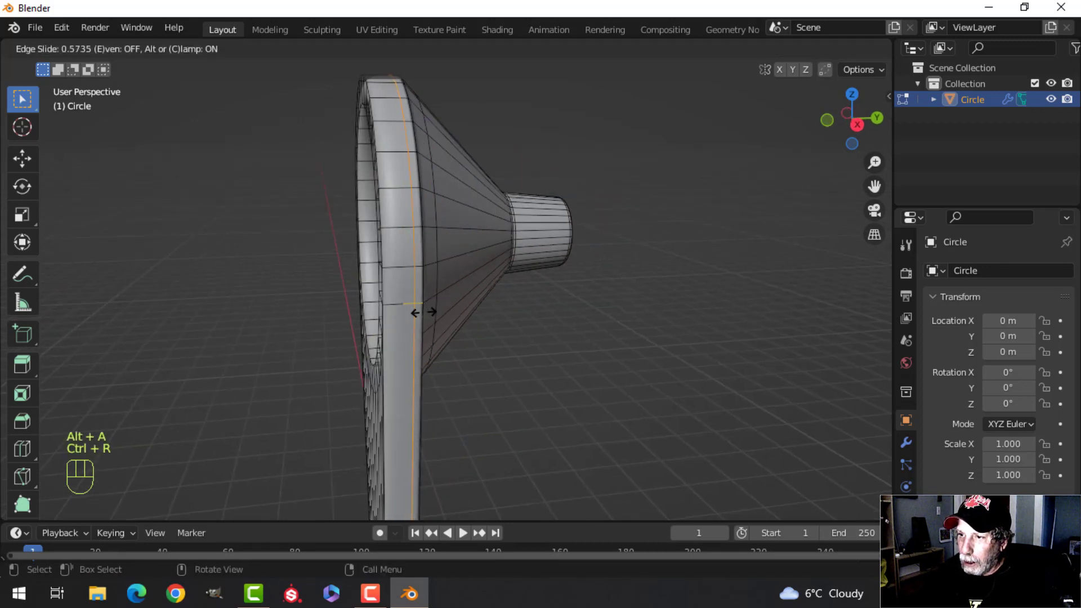
click(426, 312)
key(ctrl+r)
click(400, 302)
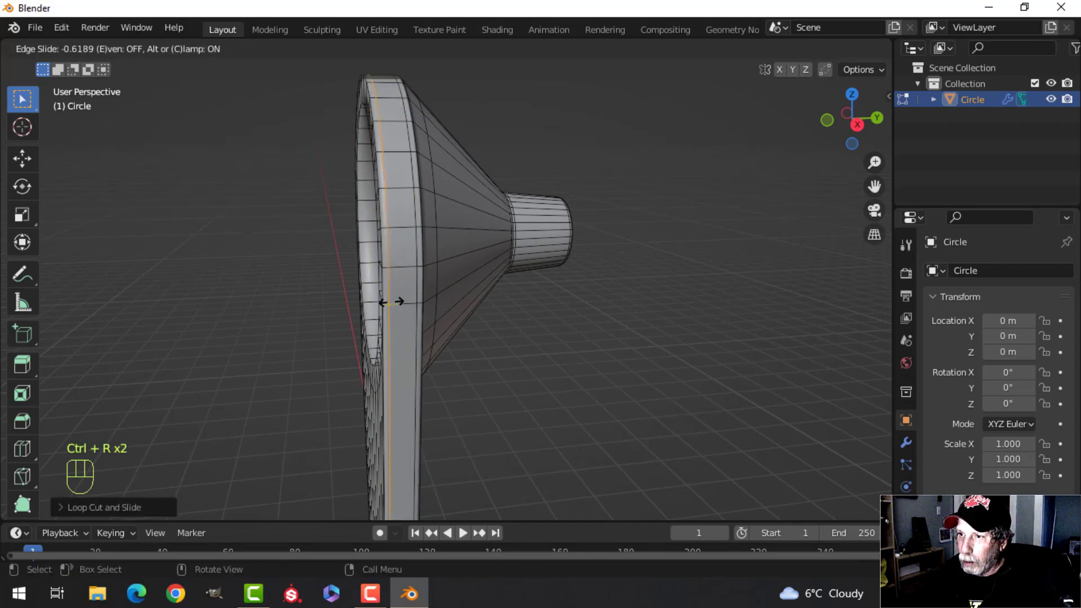
click(391, 302)
key(Tab)
scroll(417, 334, down, 3)
key(alt+a)
Add an edge loop on the ring's front face, slid toward its inner edge, and return to Object Mode
middle_drag(417, 333, 538, 349)
scroll(538, 349, up, 3)
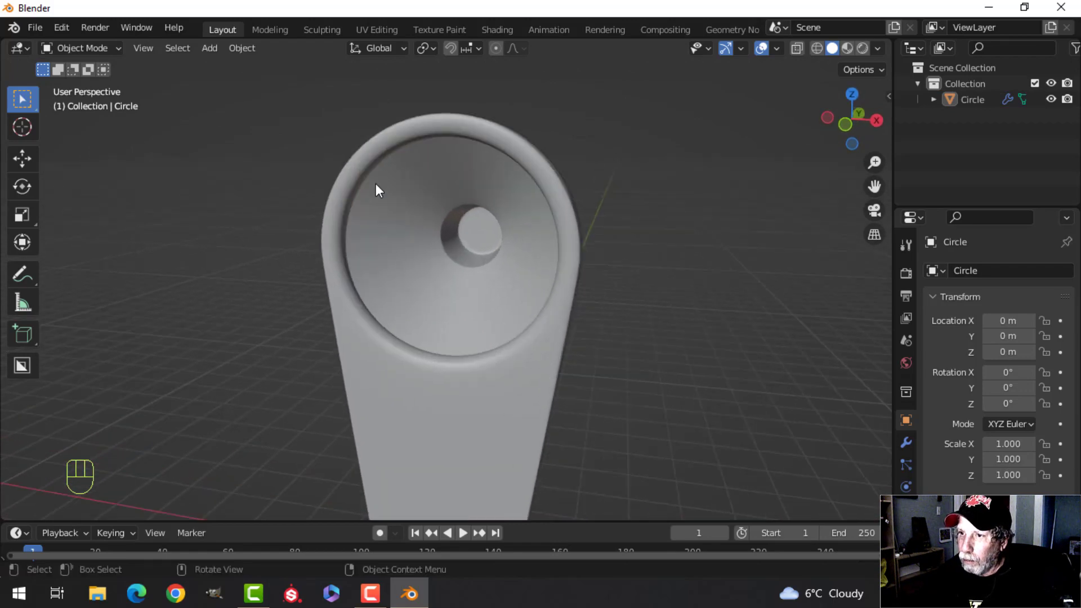
key(Tab)
middle_drag(478, 184, 447, 270)
scroll(440, 211, up, 2)
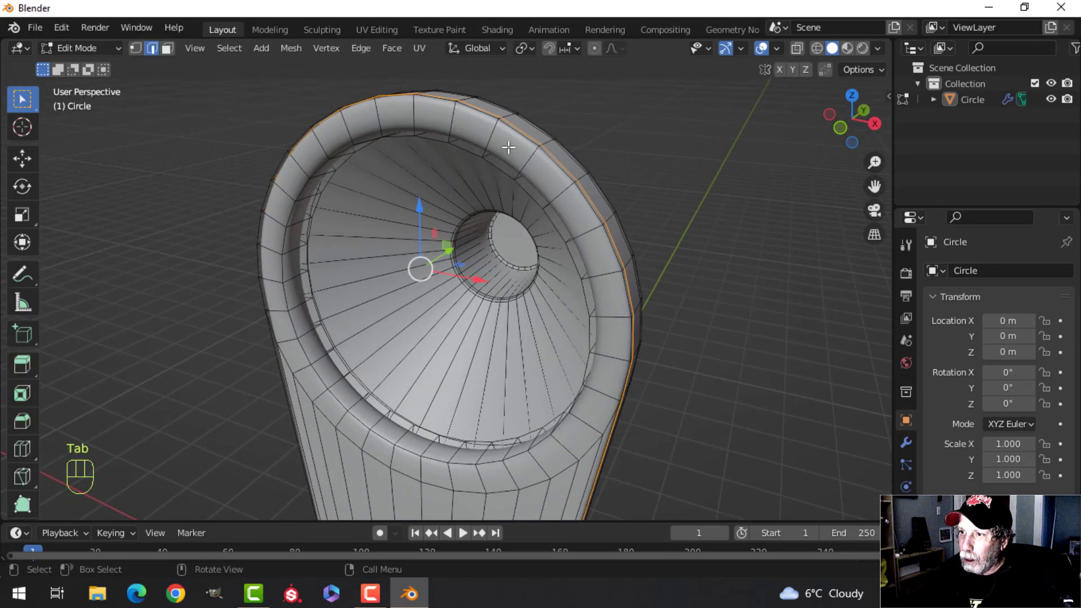
key(ctrl+r)
click(496, 144)
click(496, 164)
key(Tab)
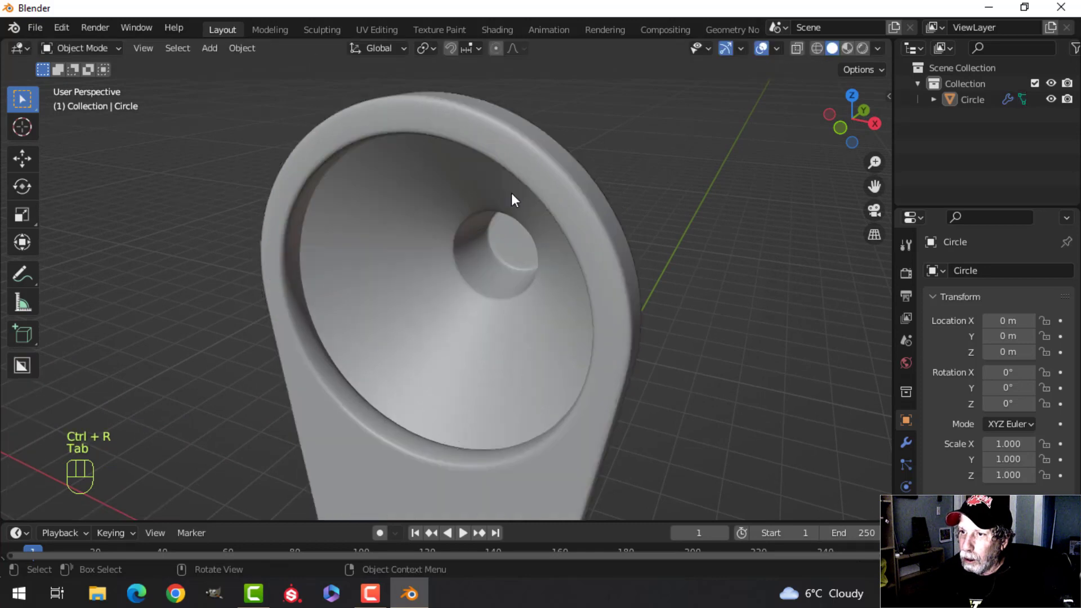
Add a mesh plane at the foot of the stem and scale it in Edit Mode to extend slightly beyond the stem's width
scroll(511, 225, down, 3)
key(alt+a)
middle_drag(512, 251, 478, 241)
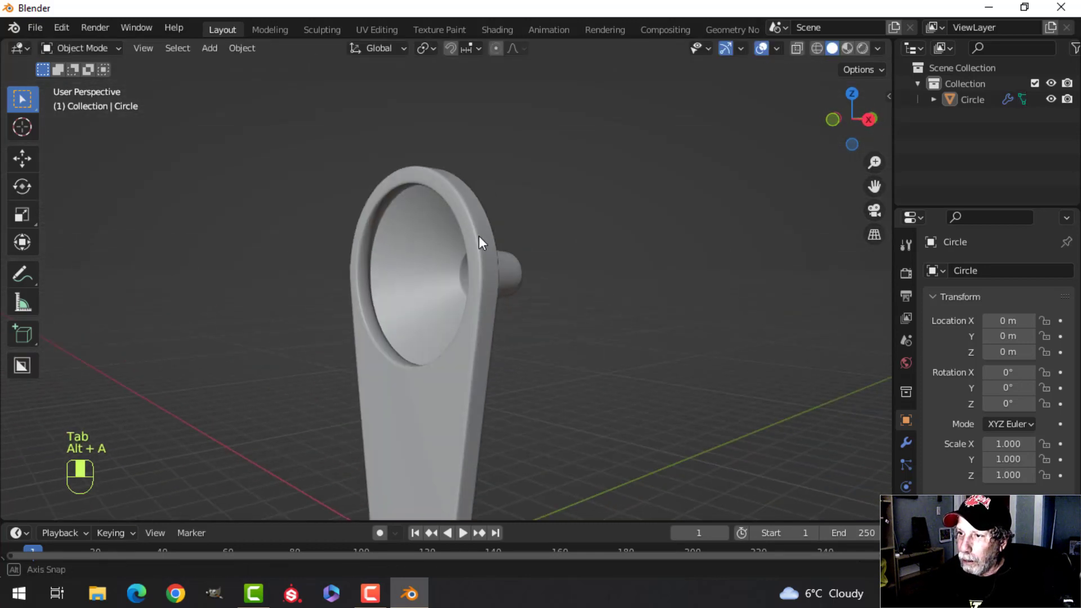
scroll(480, 259, down, 2)
shift+middle_drag(482, 285, 476, 218)
middle_drag(477, 219, 464, 235)
scroll(479, 282, up, 2)
shift+middle_drag(478, 282, 495, 248)
key(shift+a)
mouse_move(474, 235)
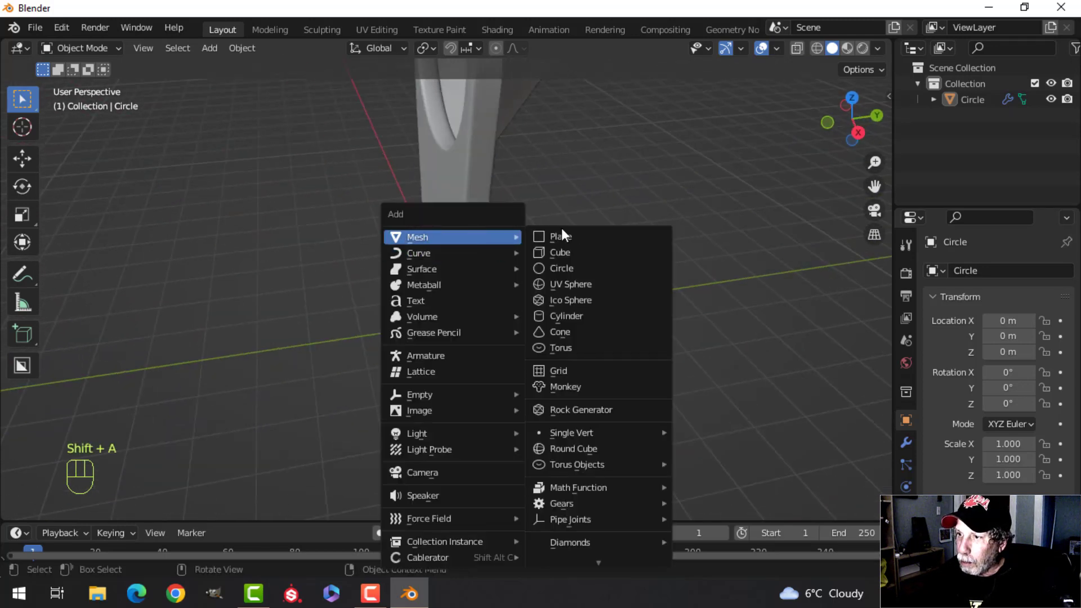
click(575, 235)
middle_drag(579, 238, 545, 278)
key(Tab)
key(s)
click(623, 259)
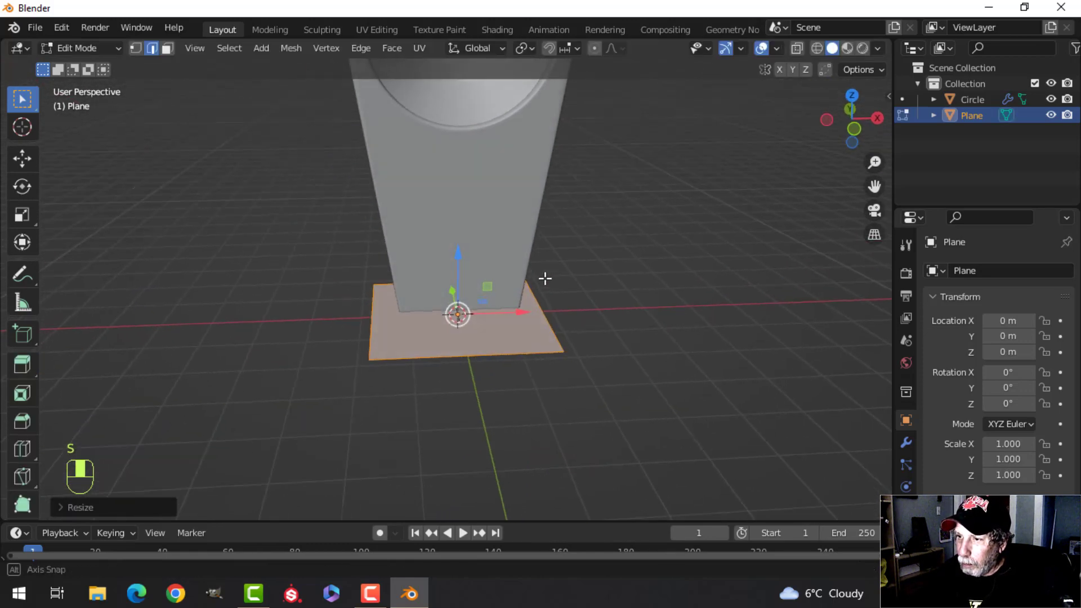
Narrow the plane slightly along X and move it forward along Y so most of it lies in front of the stem
key(s)
key(x)
click(611, 283)
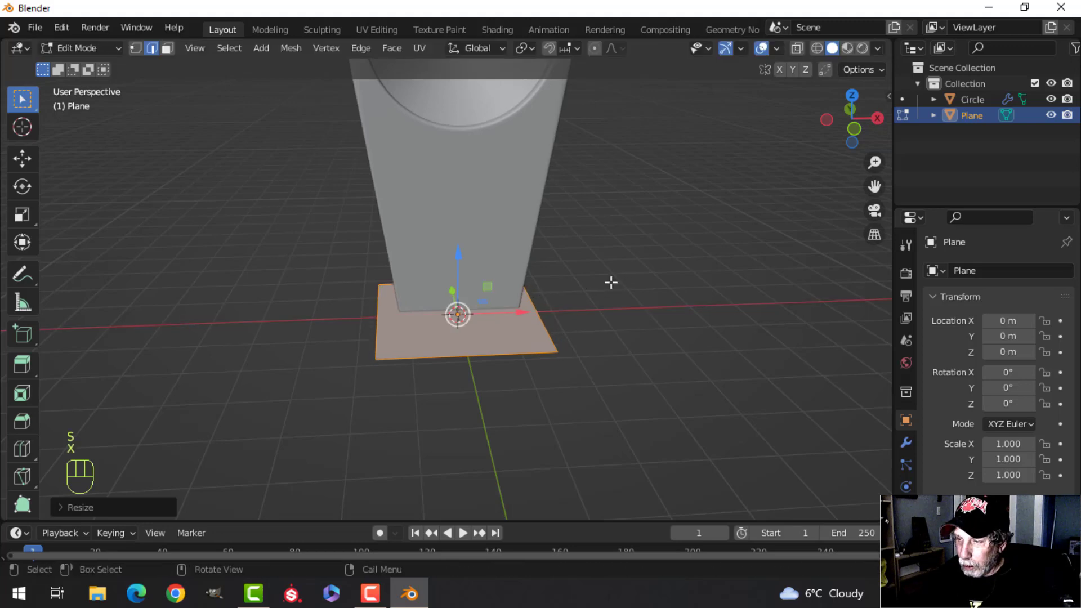
middle_drag(611, 283, 478, 284)
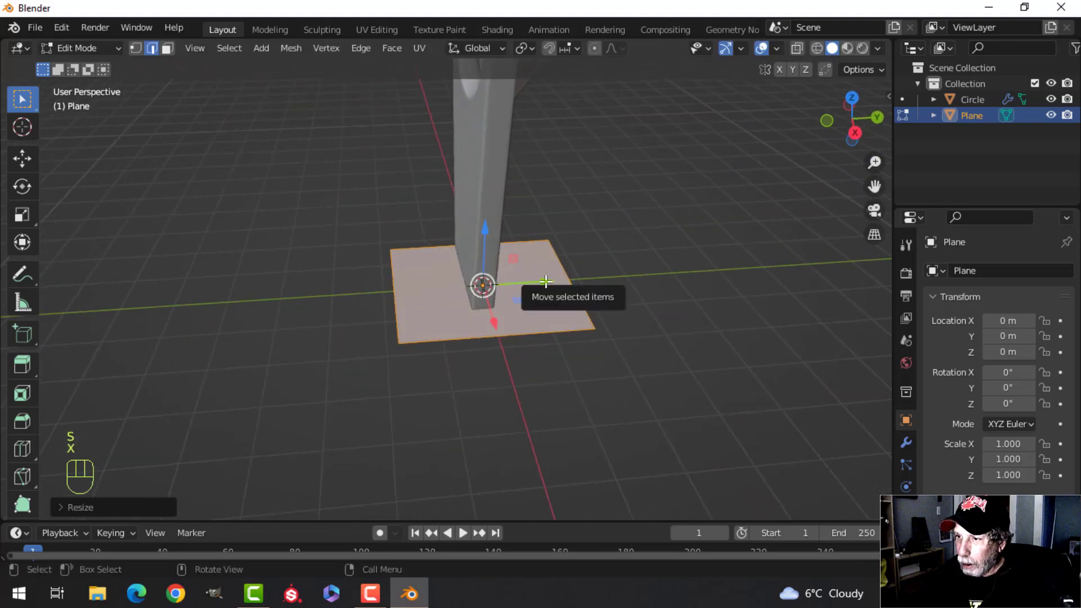
drag(496, 279, 498, 277)
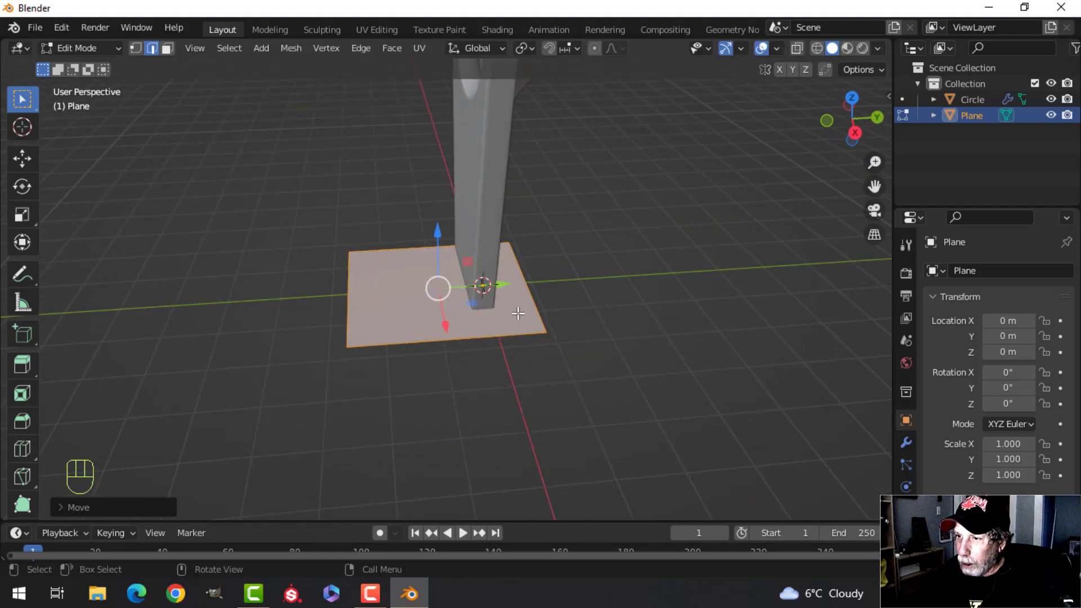
Move the plane's front edge further forward along Y and scale that edge down to about 0.7 of its width
key(alt+a)
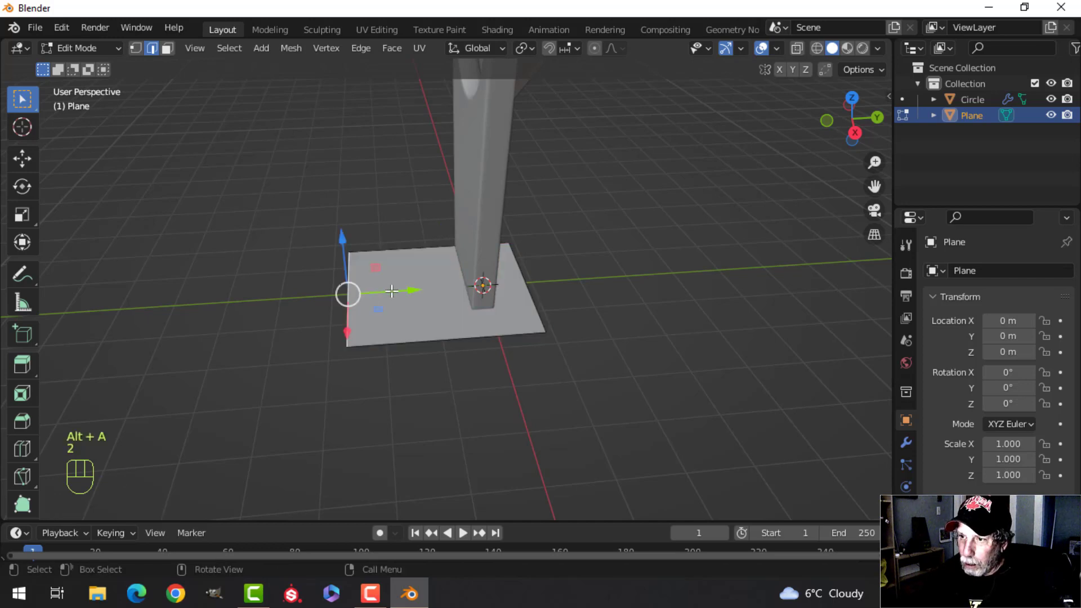
drag(402, 291, 385, 292)
middle_drag(412, 302, 595, 289)
scroll(588, 313, up, 2)
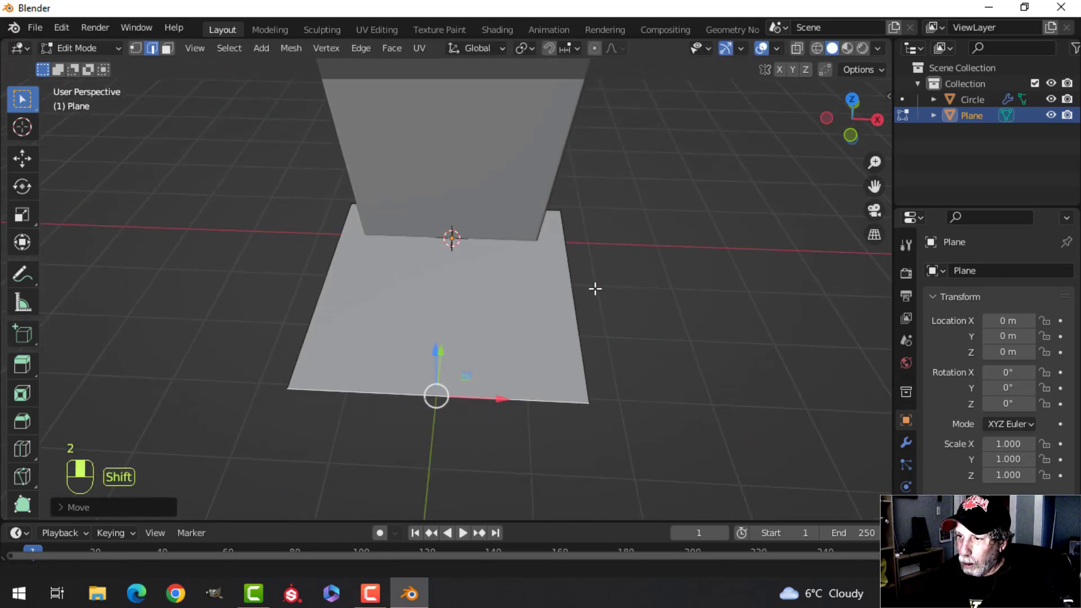
key(s)
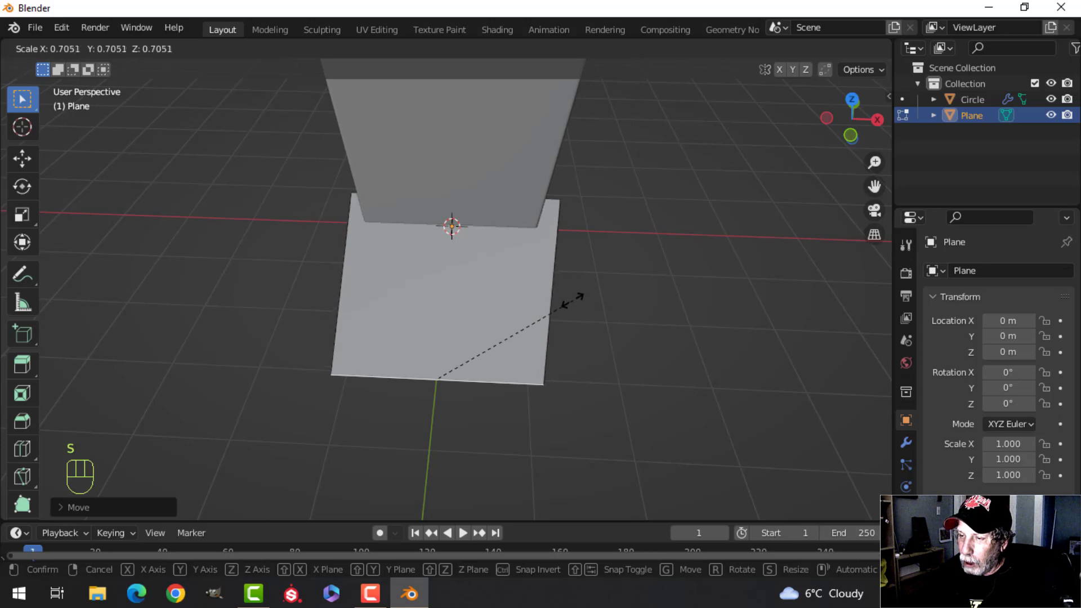
click(573, 298)
Extrude the whole plane downward into a thin slab and delete its bottom face
middle_drag(567, 299, 540, 248)
key(alt+a)
key(a)
key(e)
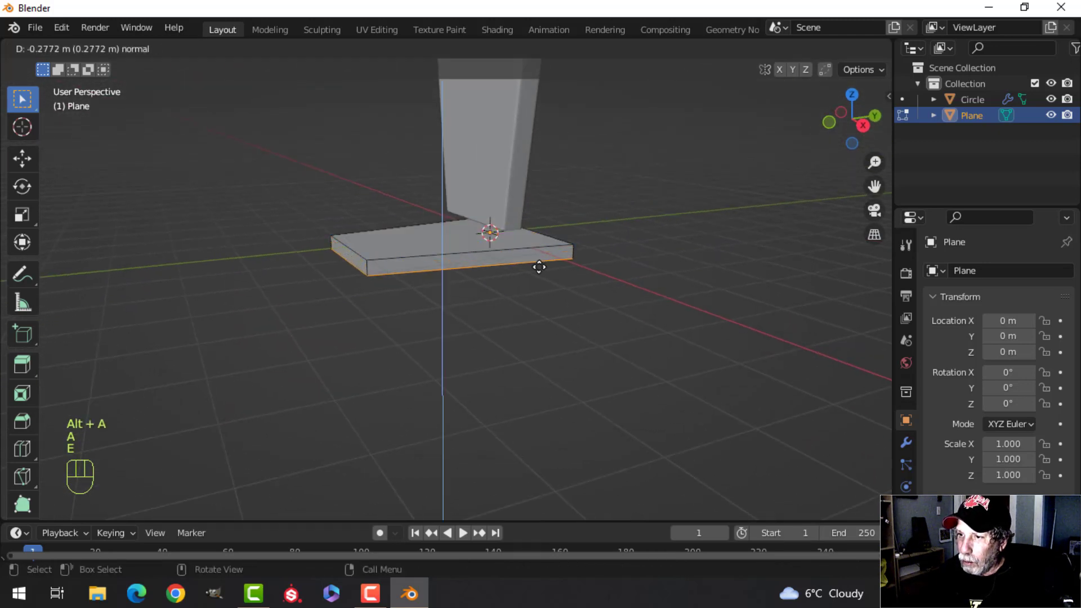
click(539, 264)
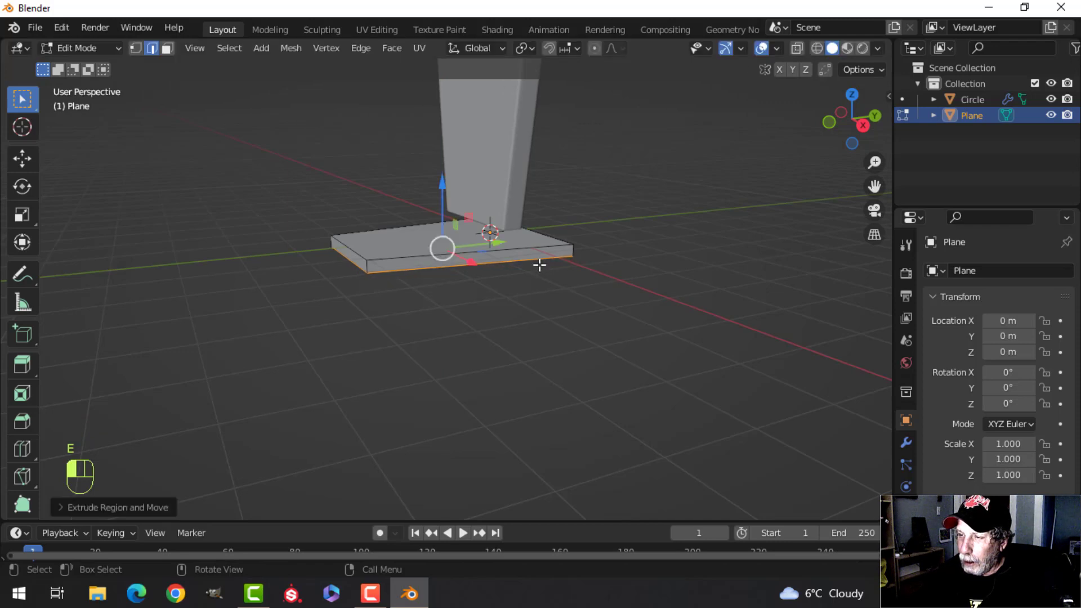
key(x)
click(539, 262)
Raise the entire slab along Z by about its own thickness so the stem's foot sinks into it, and return to Object Mode
key(a)
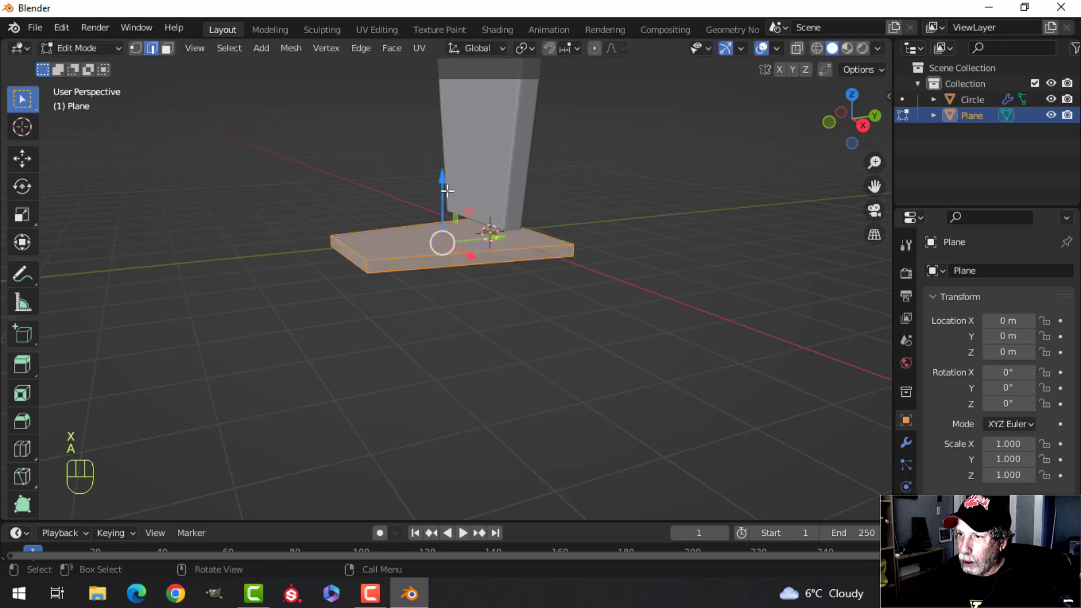
drag(445, 187, 449, 169)
key(Tab)
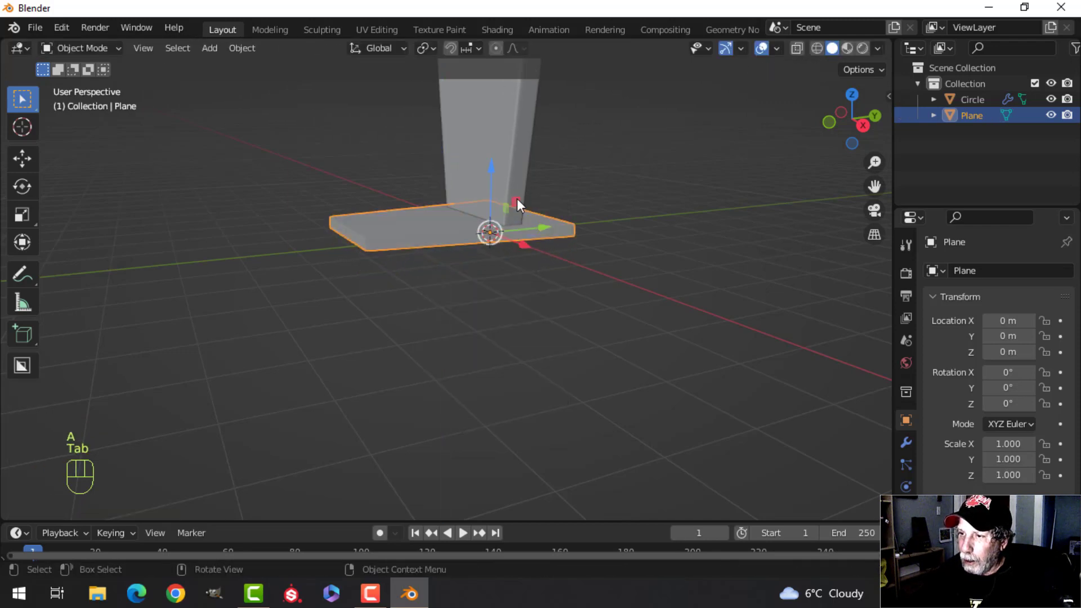
key(alt+a)
Bevel the slab's four vertical corner edges with four segments, about 0.15 m wide
middle_drag(517, 199, 492, 272)
key(Tab)
key(alt+a)
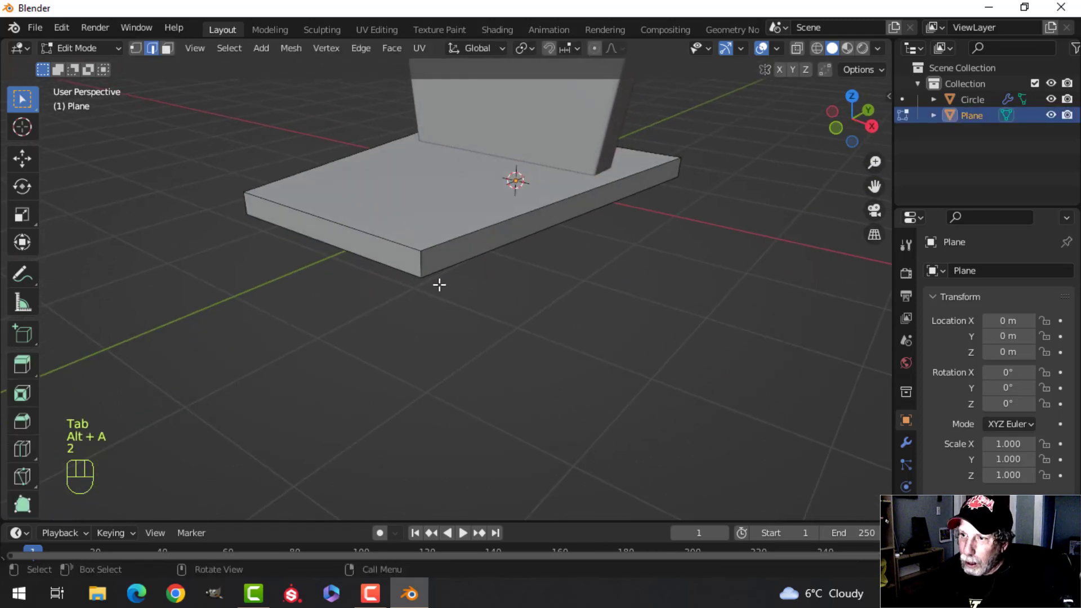
shift+click(252, 207)
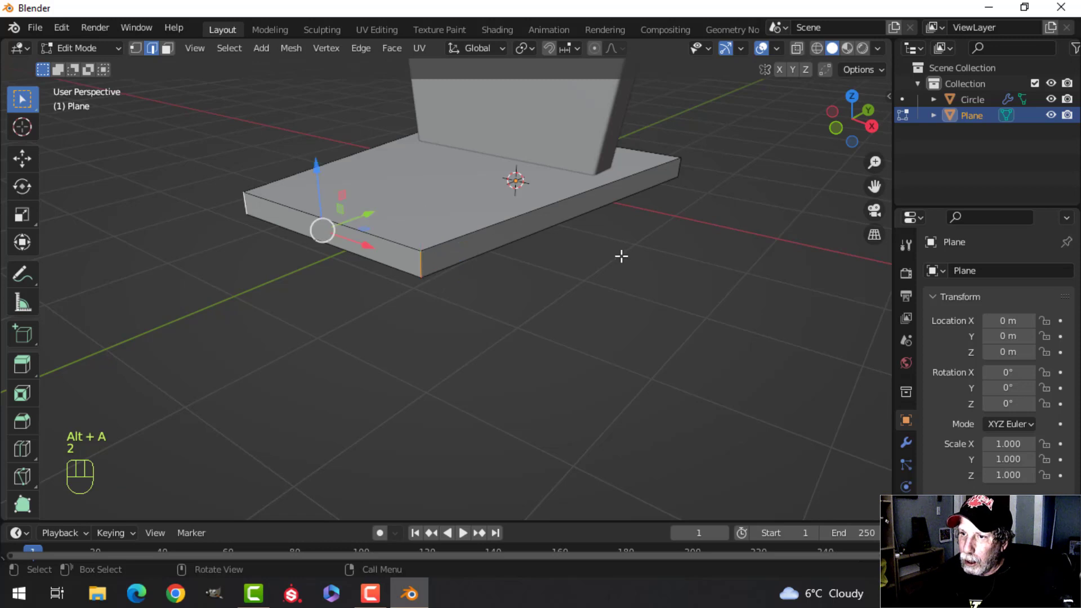
middle_drag(620, 256, 517, 297)
shift+click(475, 300)
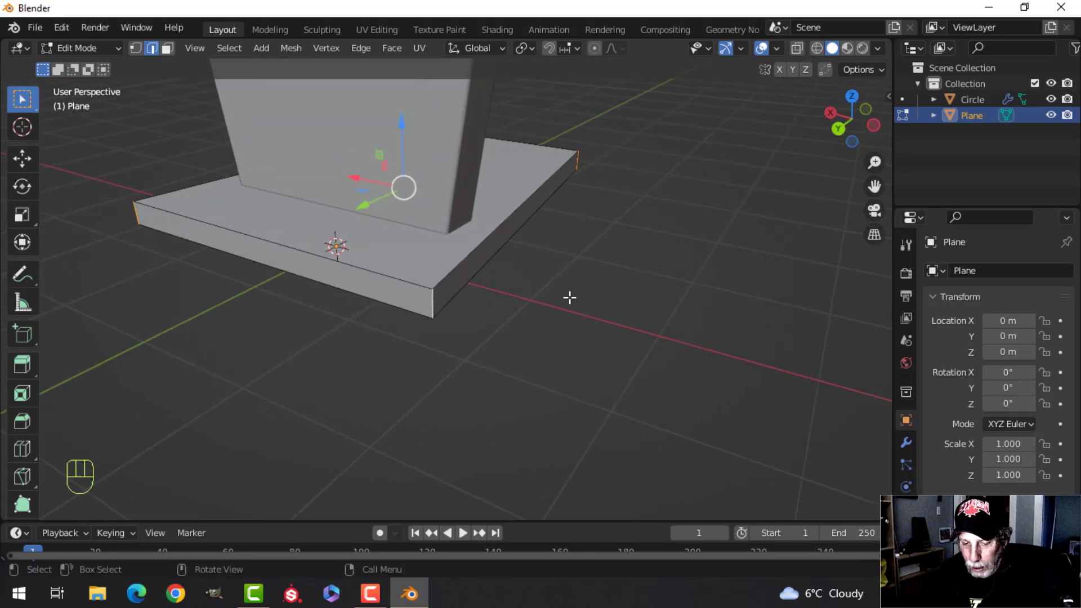
key(ctrl+b)
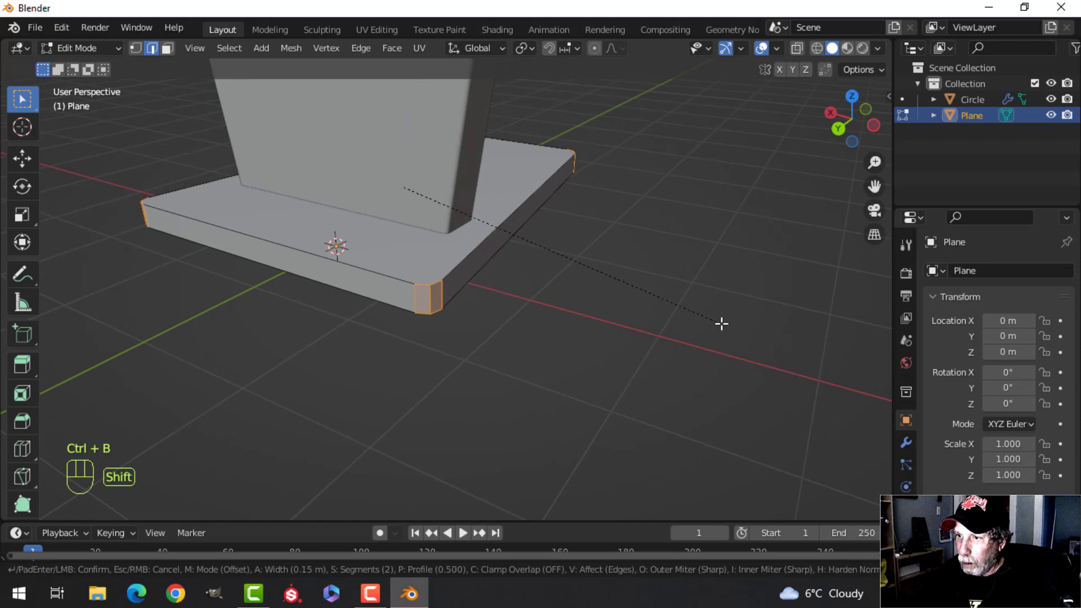
click(729, 319)
key(alt+a)
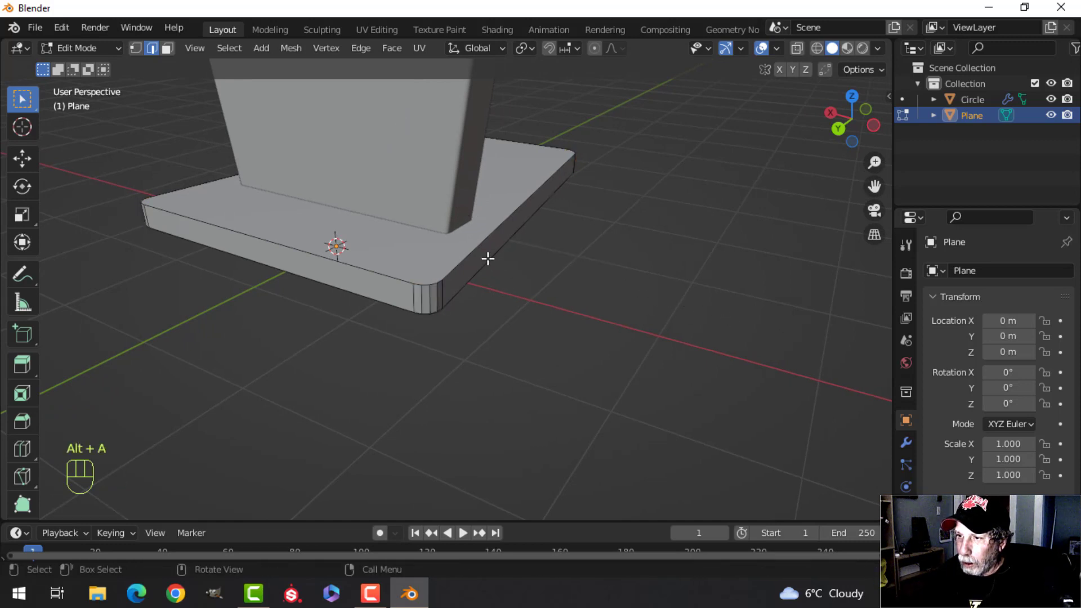
Bevel the border edges of the slab's top face with a small width and return to Object Mode
alt+shift+click(476, 245)
scroll(574, 261, up, 2)
key(ctrl+b)
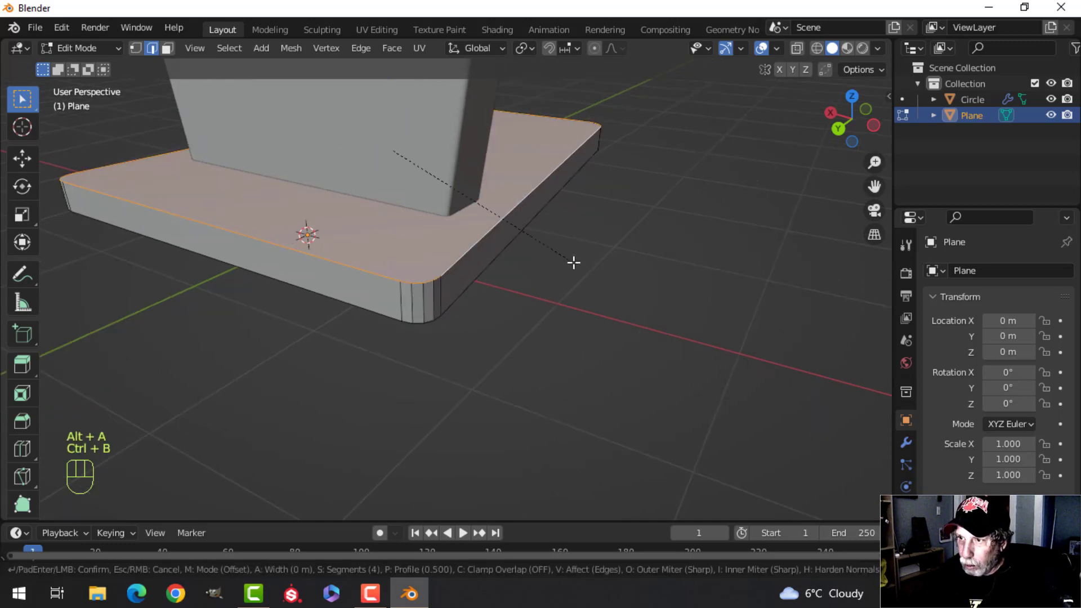
shift+click(611, 295)
key(Tab)
middle_drag(611, 294, 477, 286)
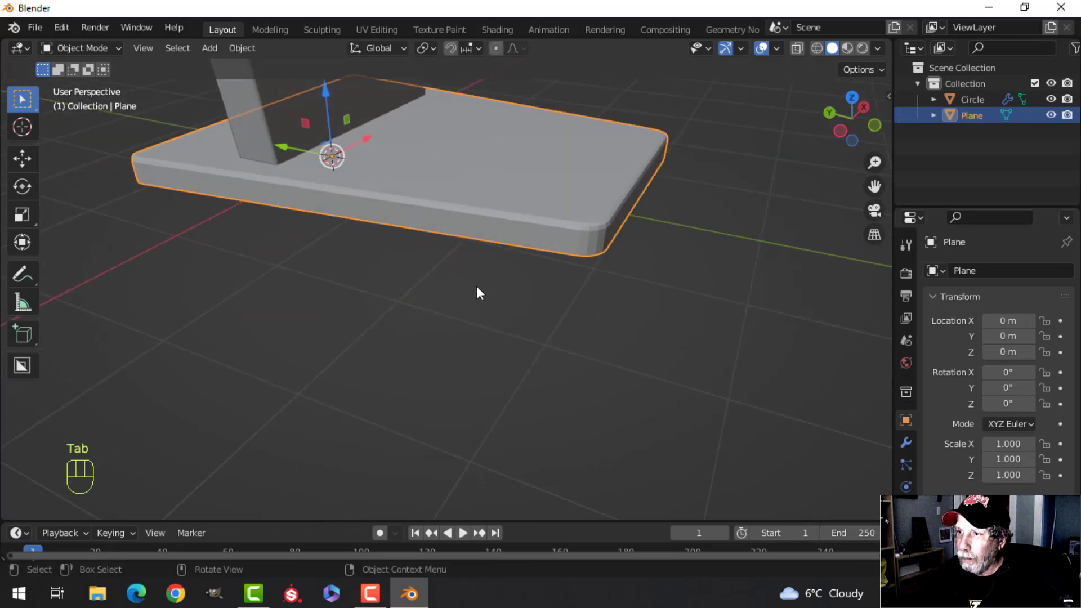
scroll(478, 285, down, 2)
key(alt+a)
middle_drag(647, 219, 539, 287)
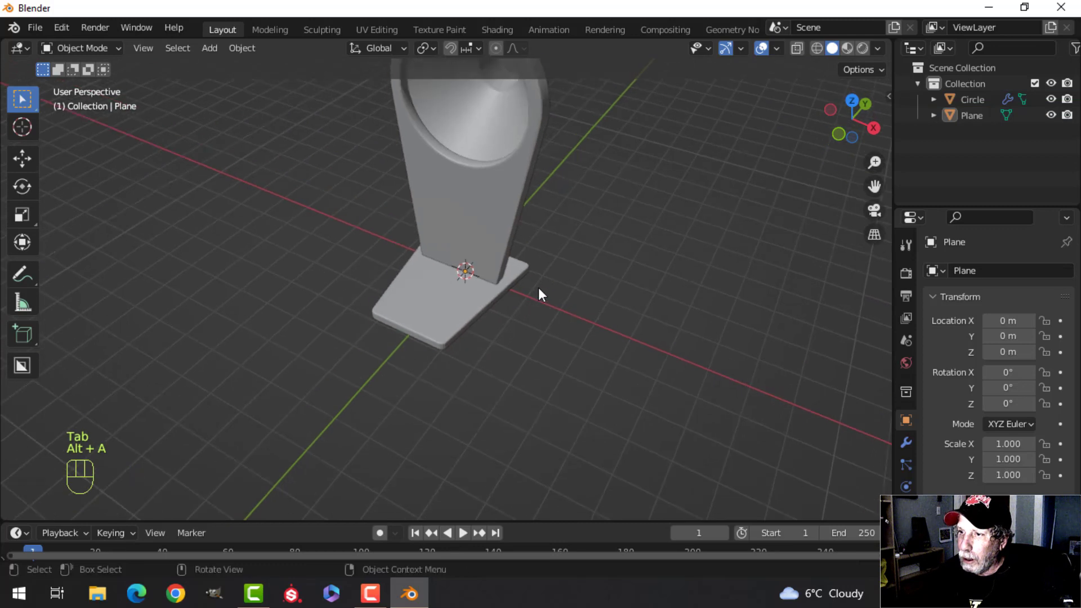
Recalculate the normals of both the stem object and the base plate to the outside, and return to Object Mode
key(a)
key(Tab)
key(a)
key(alt+n)
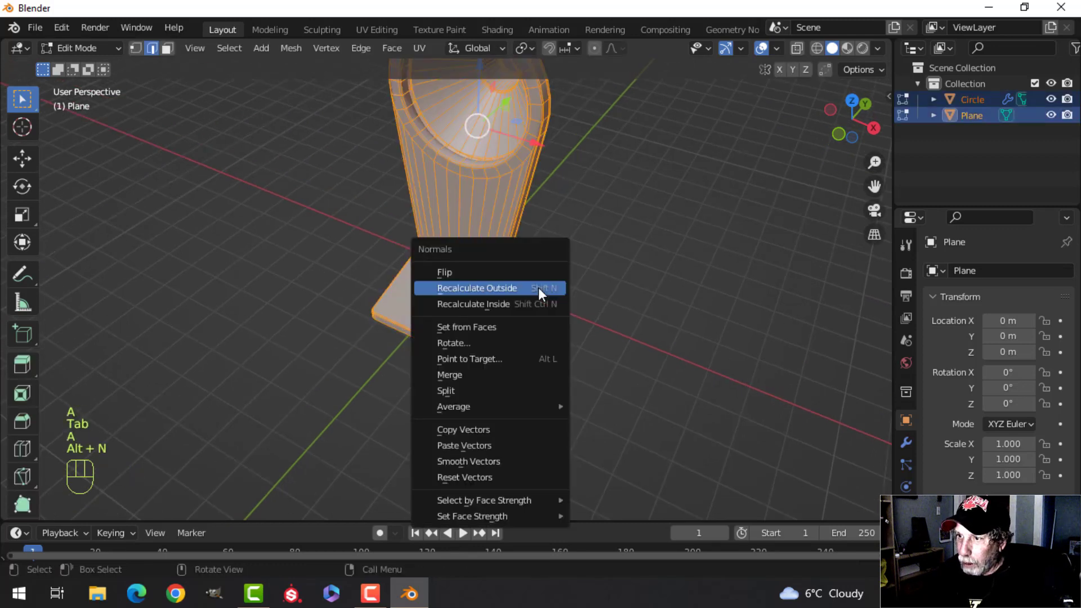
click(538, 287)
key(Tab)
middle_drag(557, 304, 524, 288)
key(alt+a)
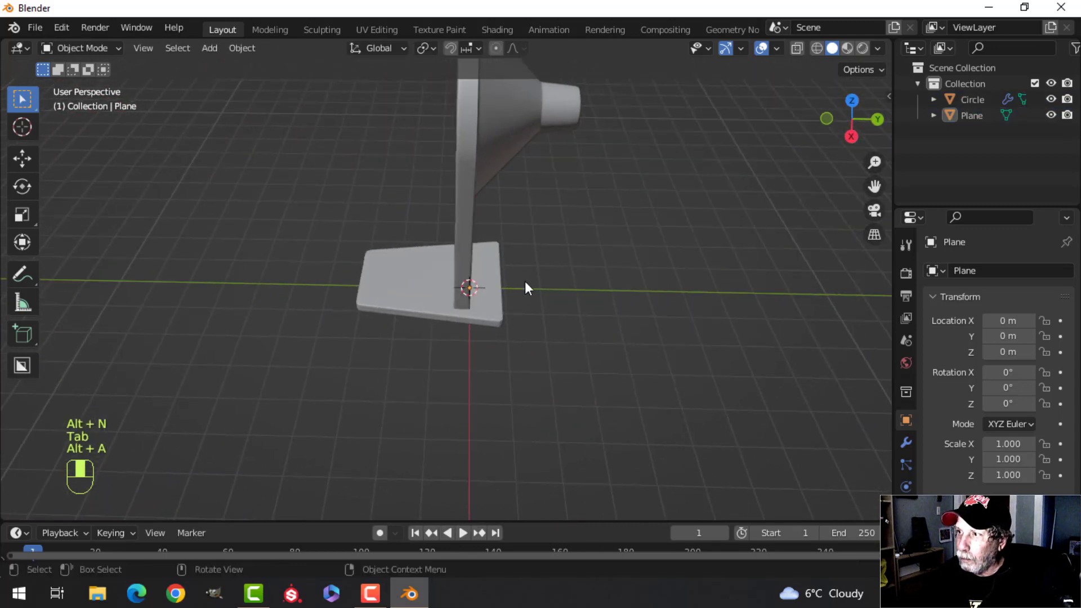
Enable Cavity in the viewport shading options so the edges stand out
click(876, 49)
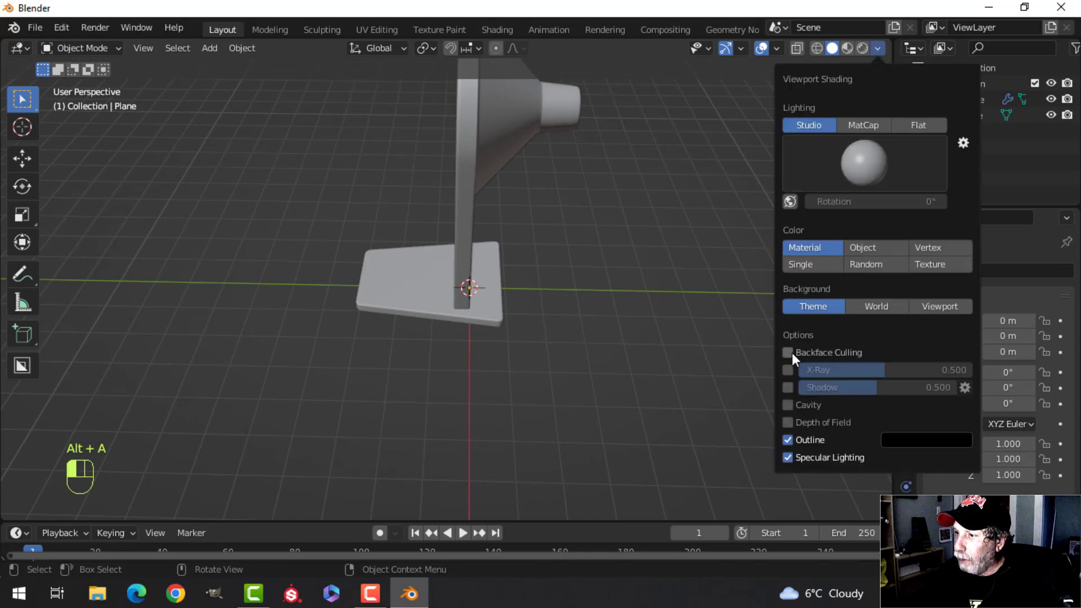
click(788, 405)
middle_drag(557, 252, 585, 250)
Add a cylinder, shrink it to well under the base plate's width, and center it near the plate's narrow end
key(KP_7)
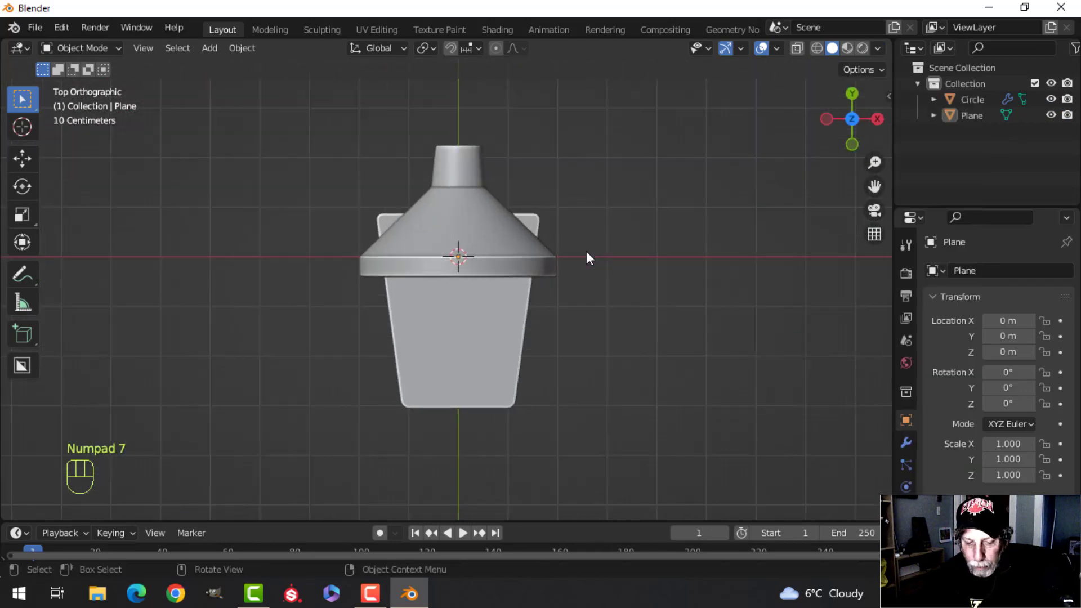
key(shift+a)
mouse_move(565, 239)
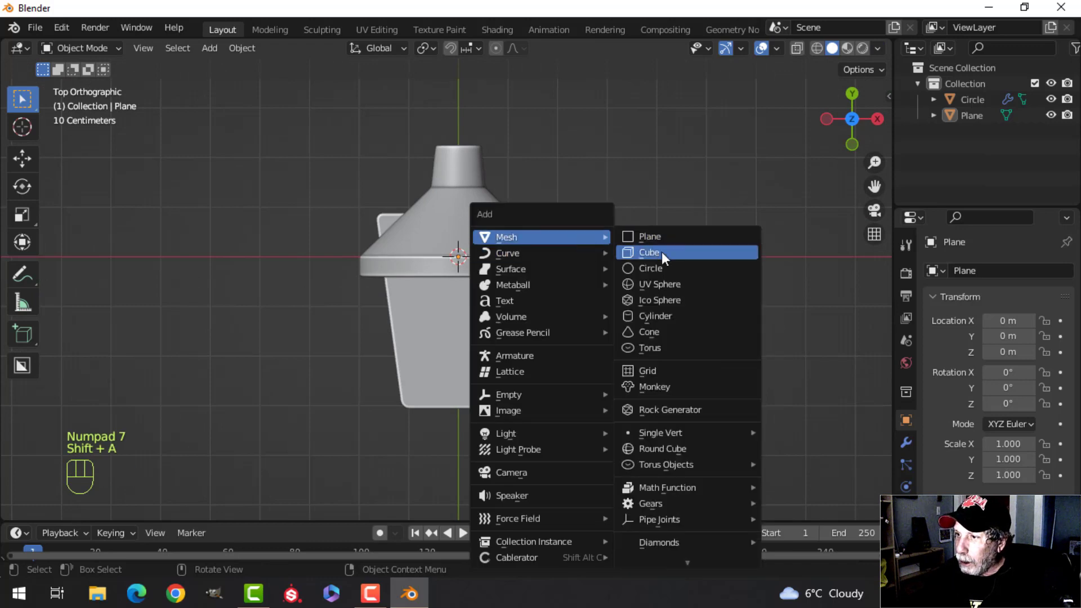
click(666, 316)
key(Tab)
key(s)
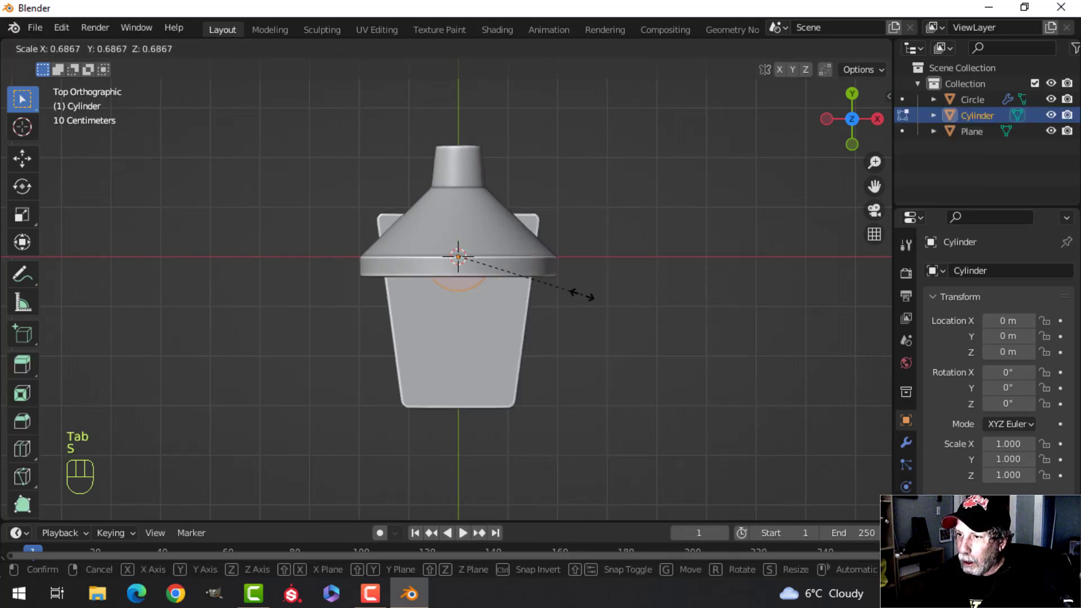
click(582, 296)
drag(458, 202, 457, 304)
key(s)
click(533, 324)
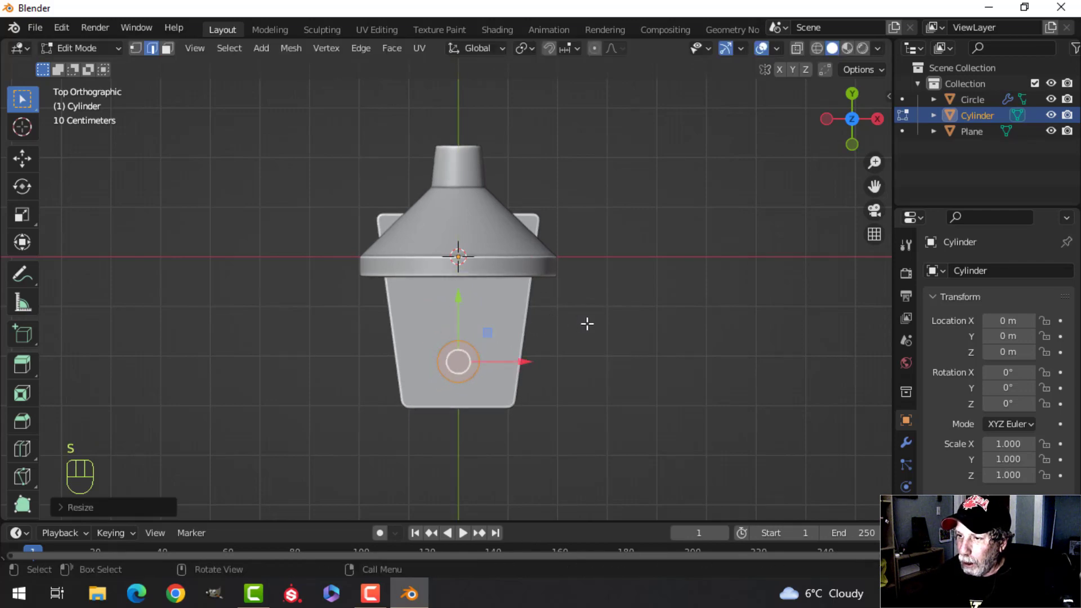
Raise the cylinder along Z so it cuts through the plate, and shift it slightly toward the narrow edge
middle_drag(584, 322, 430, 188)
shift+middle_drag(462, 230, 551, 254)
scroll(526, 255, up, 3)
drag(479, 255, 478, 228)
drag(546, 289, 524, 290)
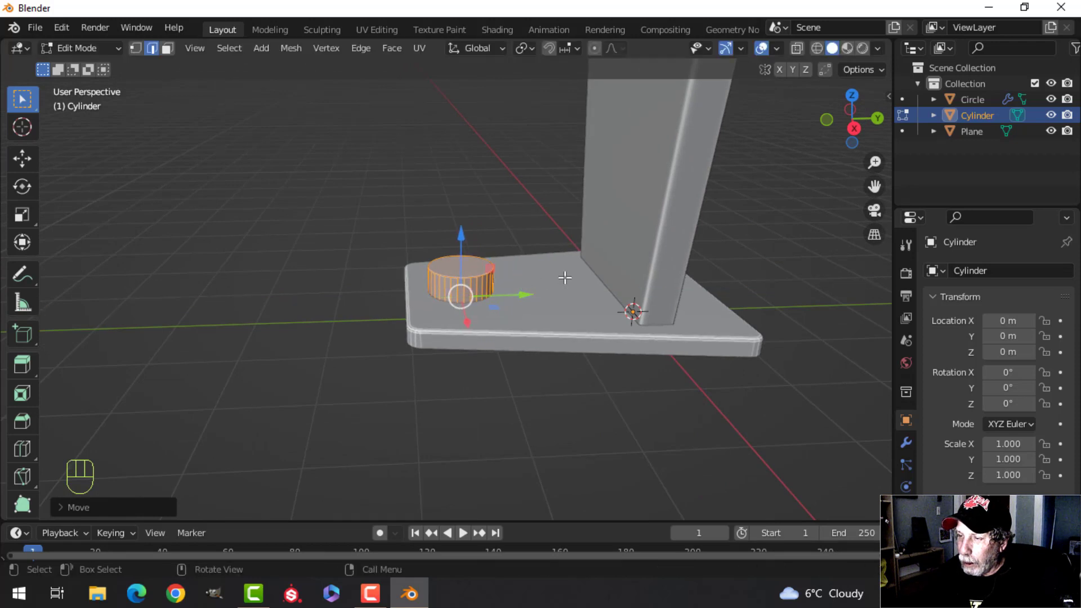
Duplicate the cylinder, scale the copy to about 0.8, and place it in a corner of the plate's wide end behind the stem
middle_drag(567, 277, 470, 322)
shift+middle_drag(501, 296, 489, 261)
key(shift+d)
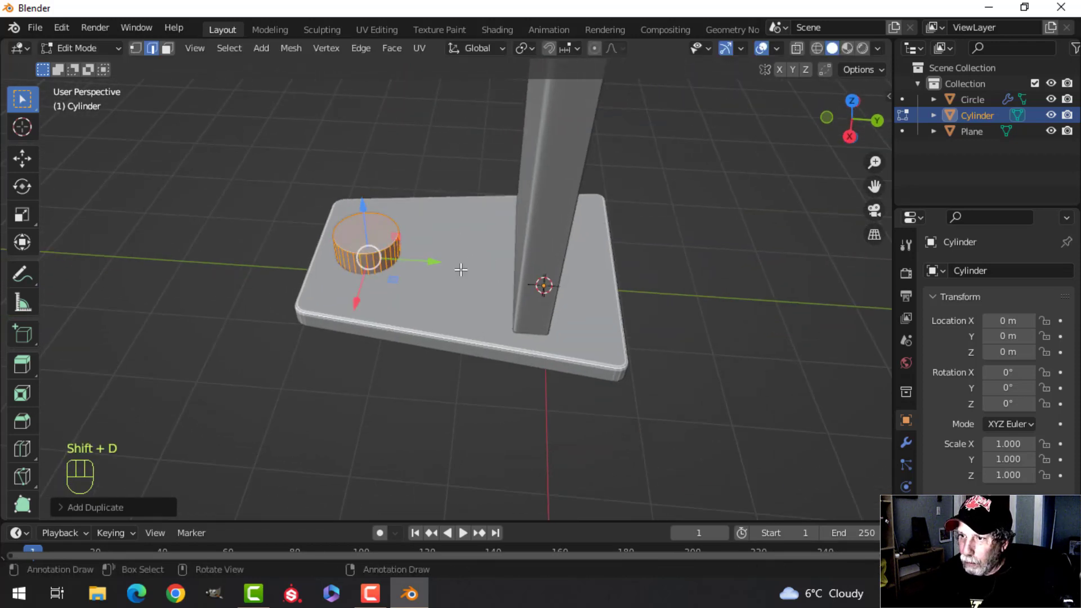
click(652, 283)
key(s)
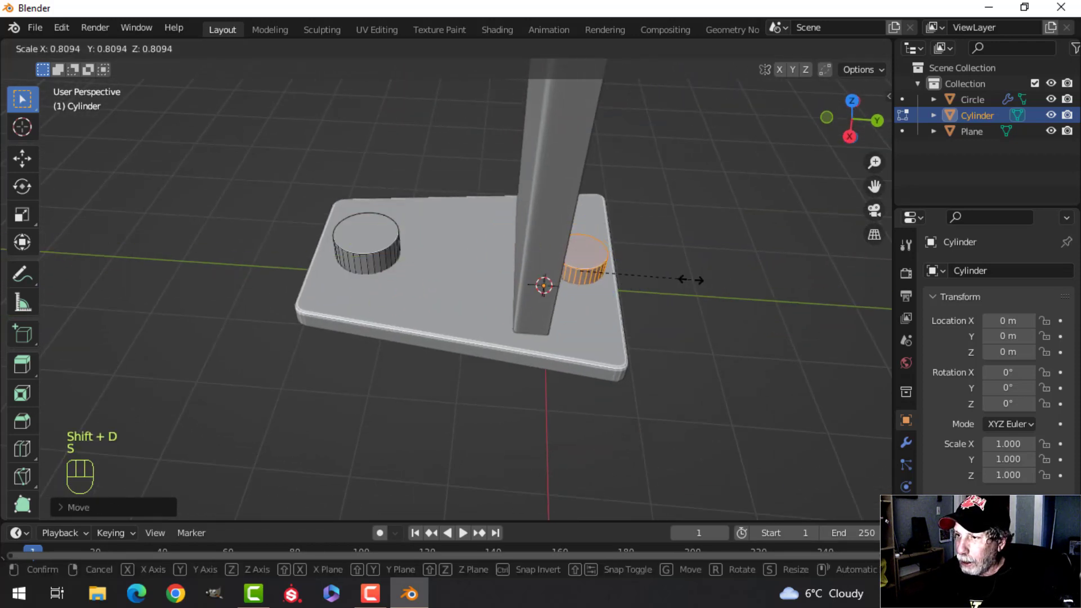
click(655, 282)
drag(642, 277, 679, 273)
middle_drag(679, 274, 565, 269)
drag(469, 350, 361, 365)
middle_drag(361, 365, 566, 328)
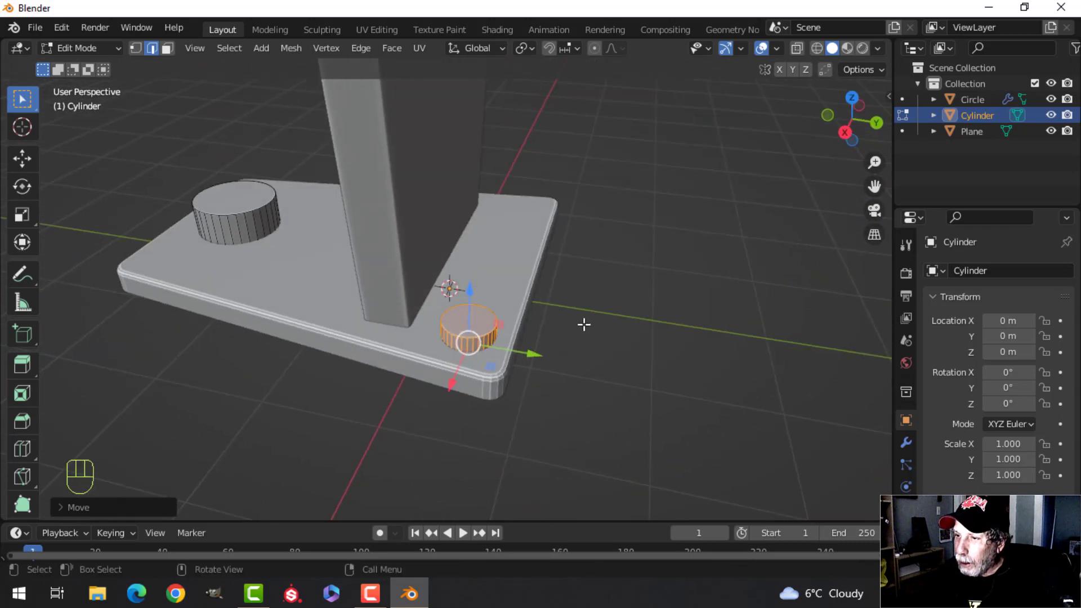
Separate the small cylinder into its own object and select it in Object Mode
key(Tab)
key(Tab)
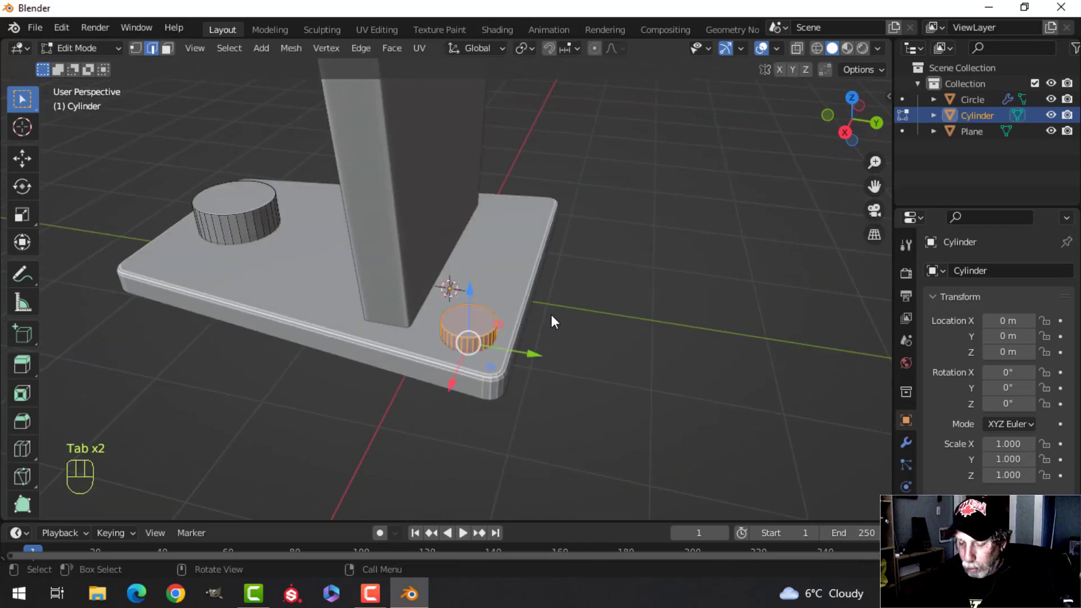
key(p)
click(547, 319)
key(Tab)
mouse_move(539, 325)
middle_down()
mouse_move(532, 308)
mouse_move(542, 339)
middle_up()
click(471, 291)
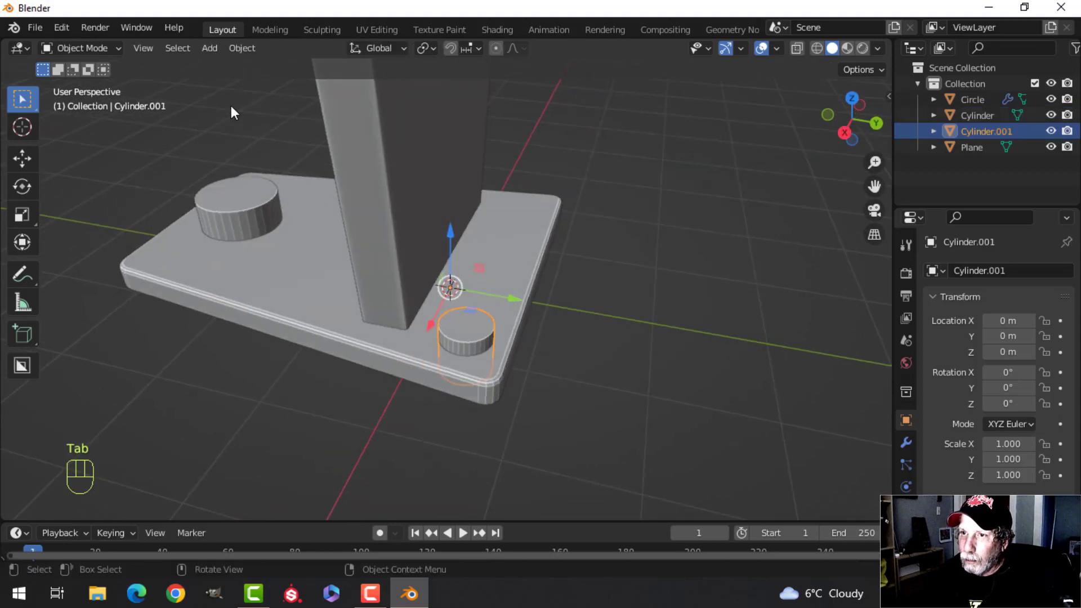
Mirror the small cylinder to the plate's opposite corner with a Mirror modifier and apply it
click(905, 445)
click(929, 275)
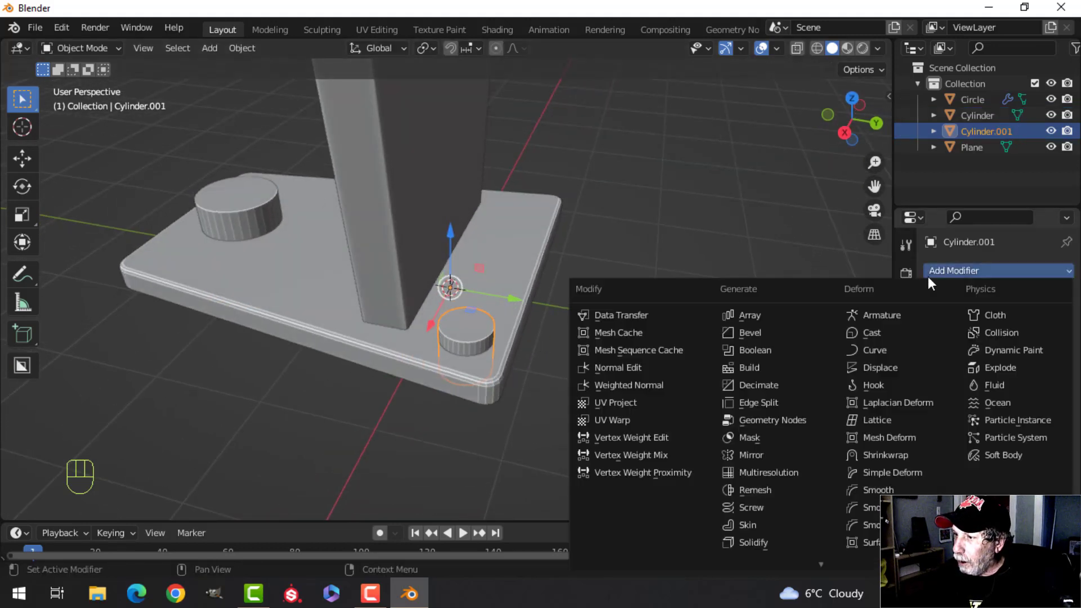
click(782, 449)
middle_drag(670, 359, 760, 332)
click(1027, 296)
click(973, 316)
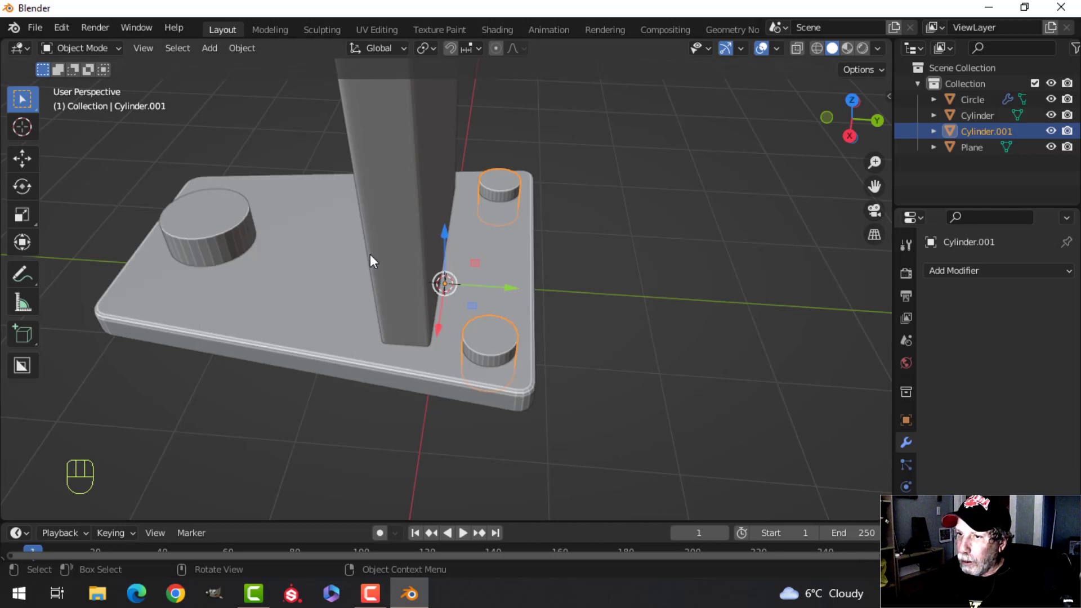
Join the two small cylinders with the large one into a single object and clear the selection
shift+click(234, 213)
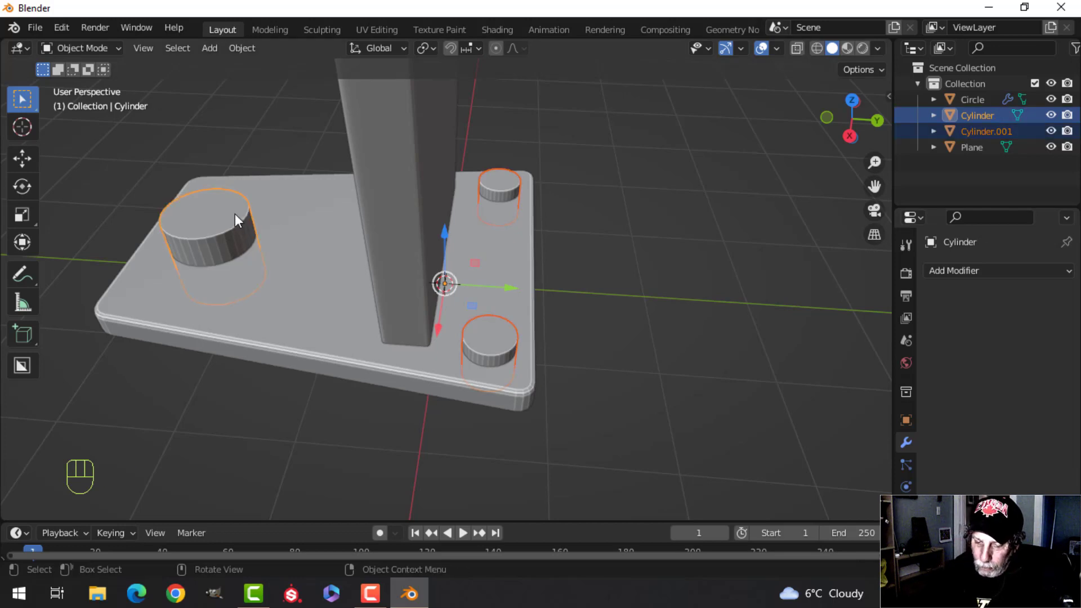
key(ctrl+j)
scroll(364, 275, down, 1)
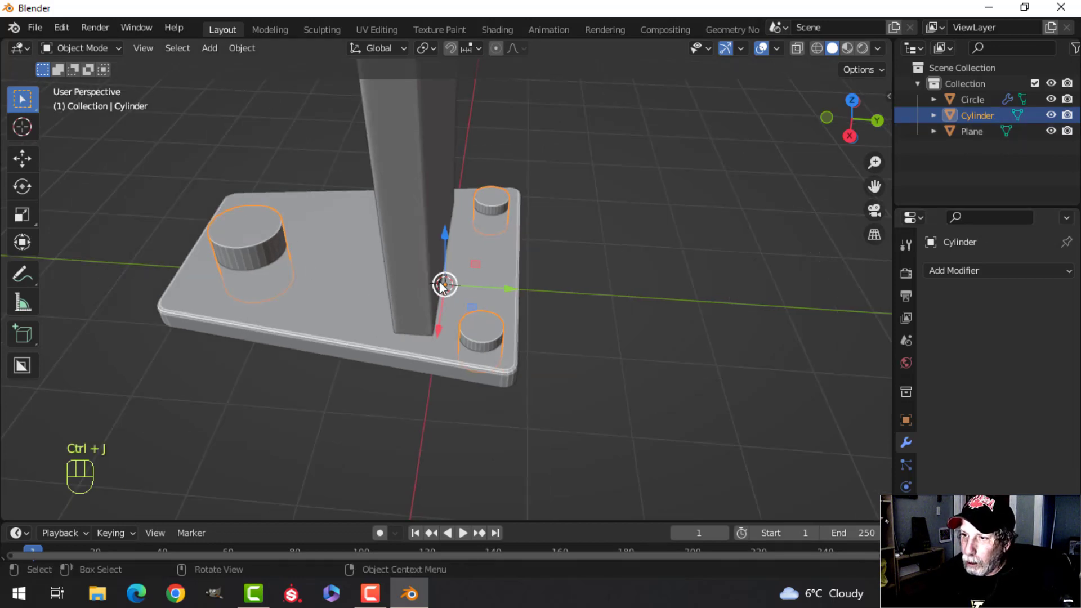
key(alt+a)
Add a Boolean Difference modifier to the base plate using the joined cylinders as the cutter, and apply it
middle_drag(427, 304, 448, 222)
scroll(468, 296, up, 1)
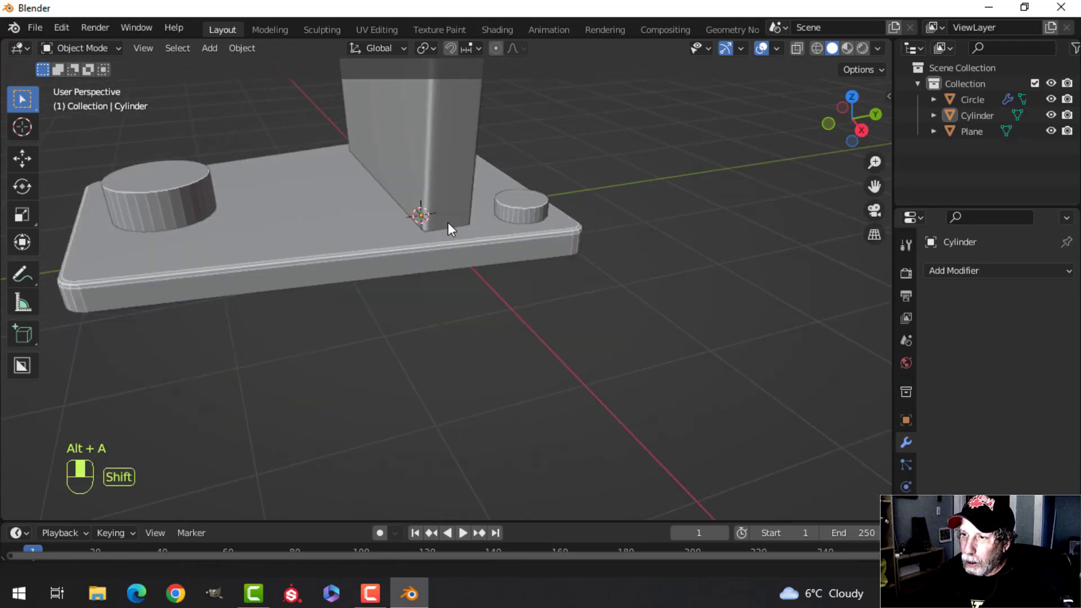
scroll(430, 253, down, 1)
shift+middle_drag(421, 260, 633, 308)
click(421, 259)
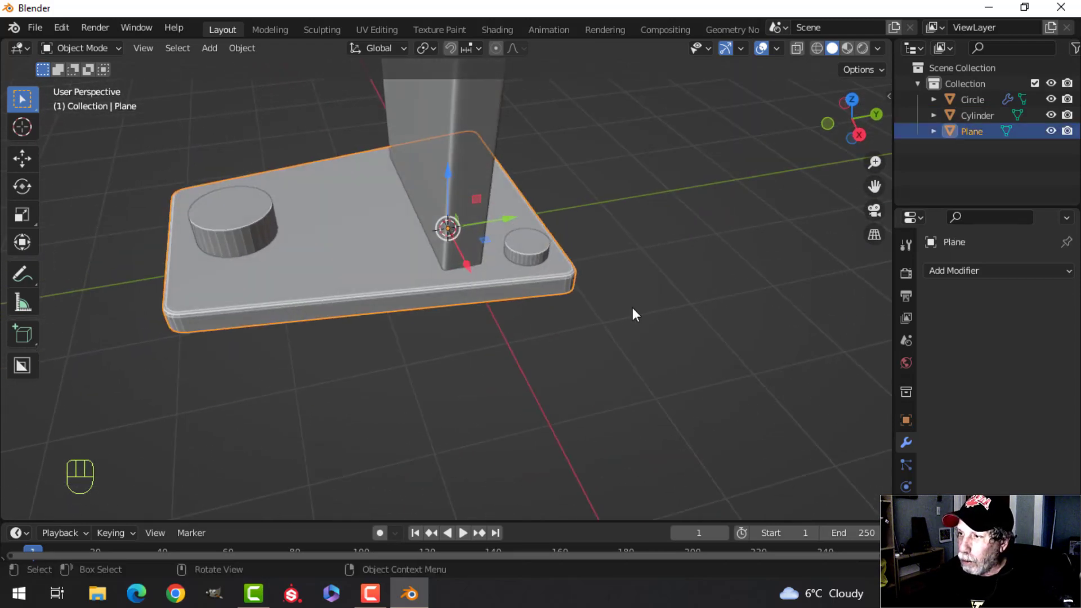
click(952, 272)
click(787, 351)
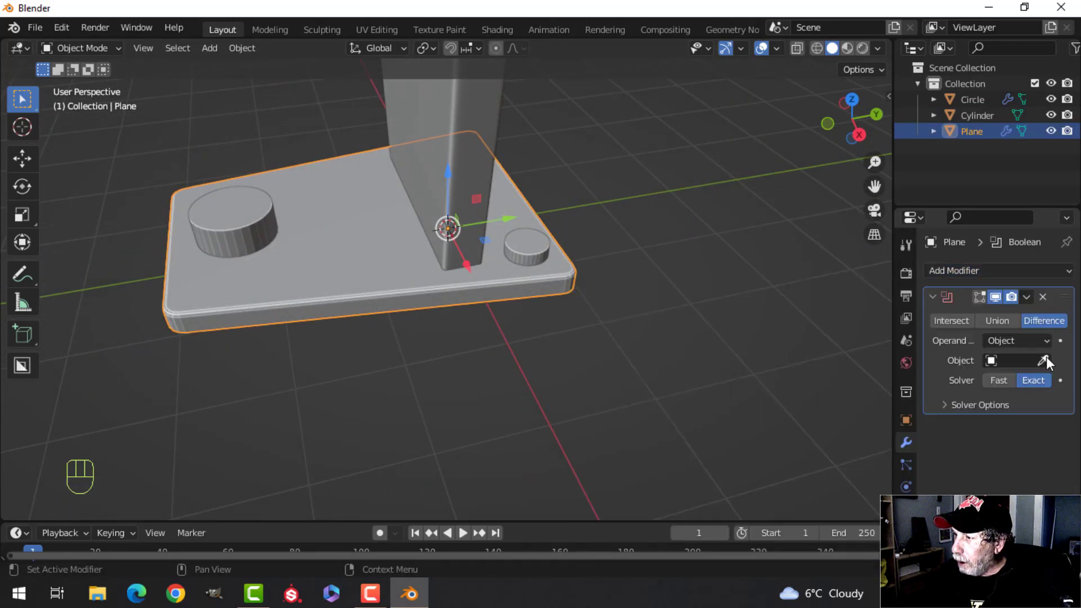
click(246, 204)
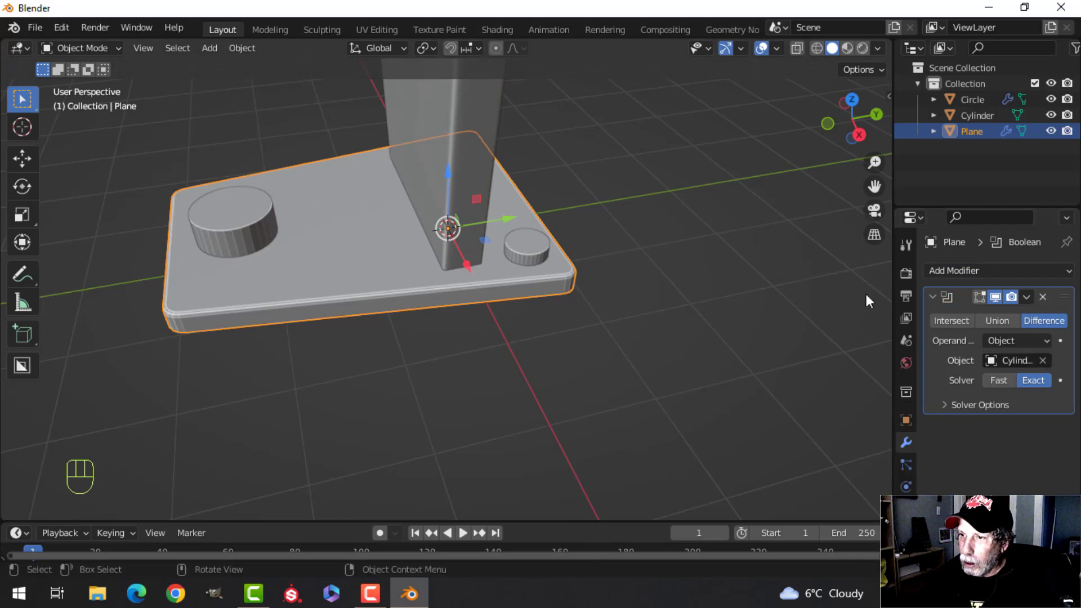
click(1026, 297)
click(957, 314)
Delete the joined cylinder cutter object
click(247, 203)
key(x)
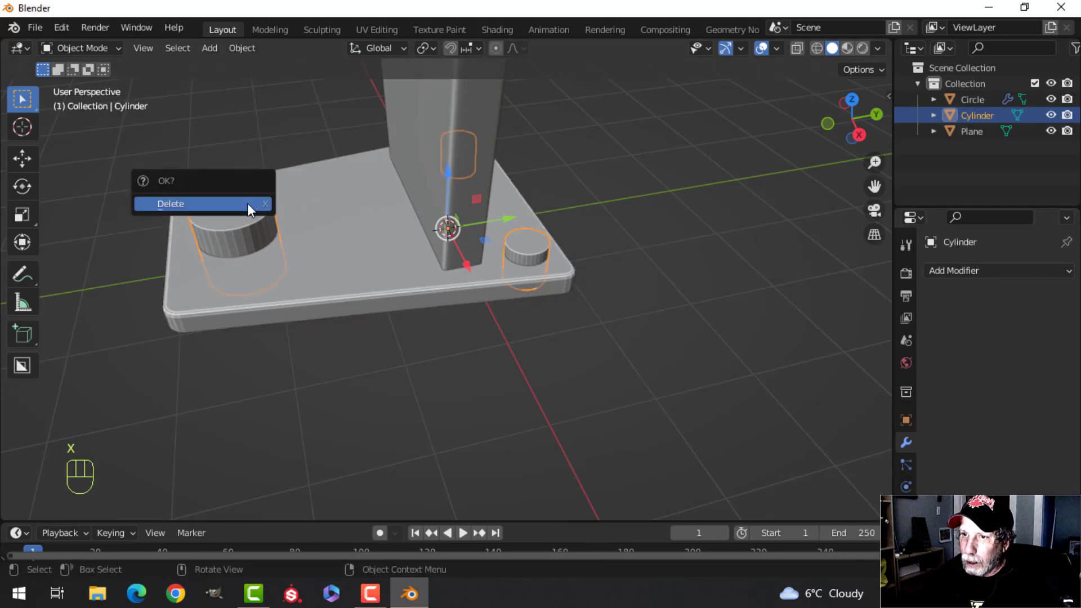
click(247, 204)
Select the bottom cap faces of the plate's three cylindrical recesses and level them by scaling to 0 along Z
middle_drag(292, 227, 423, 269)
scroll(374, 230, up, 2)
middle_drag(343, 289, 336, 269)
click(276, 271)
key(Tab)
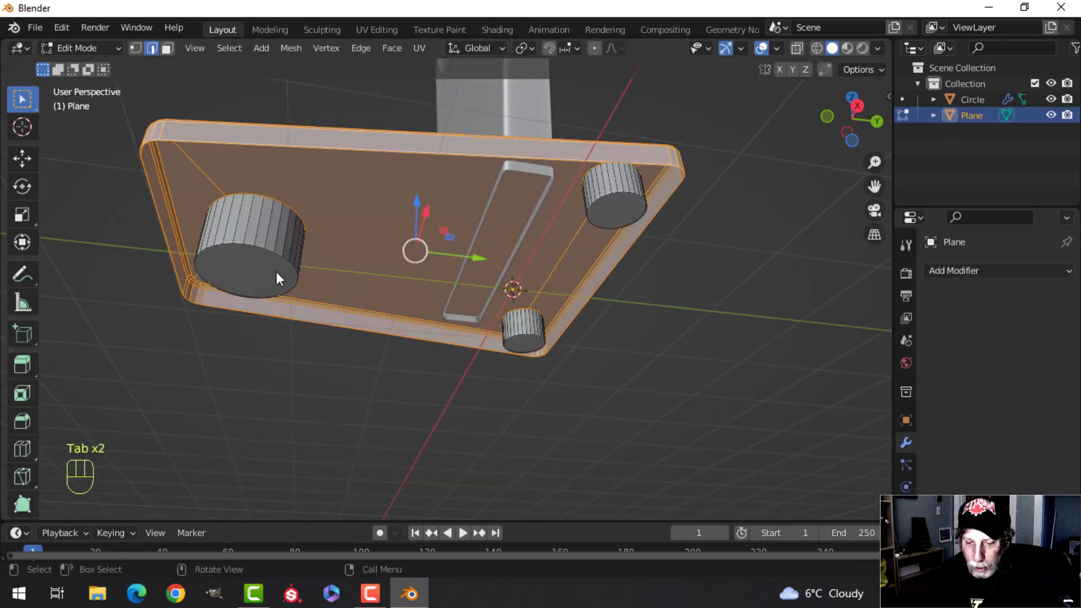
key(3)
click(272, 273)
shift+click(626, 217)
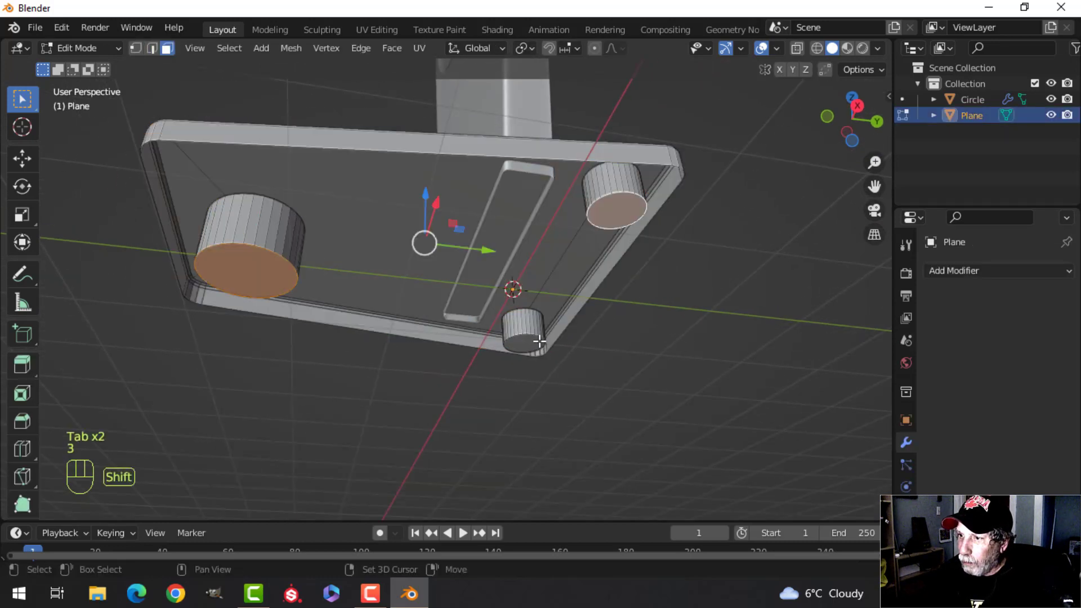
middle_drag(528, 342, 510, 315)
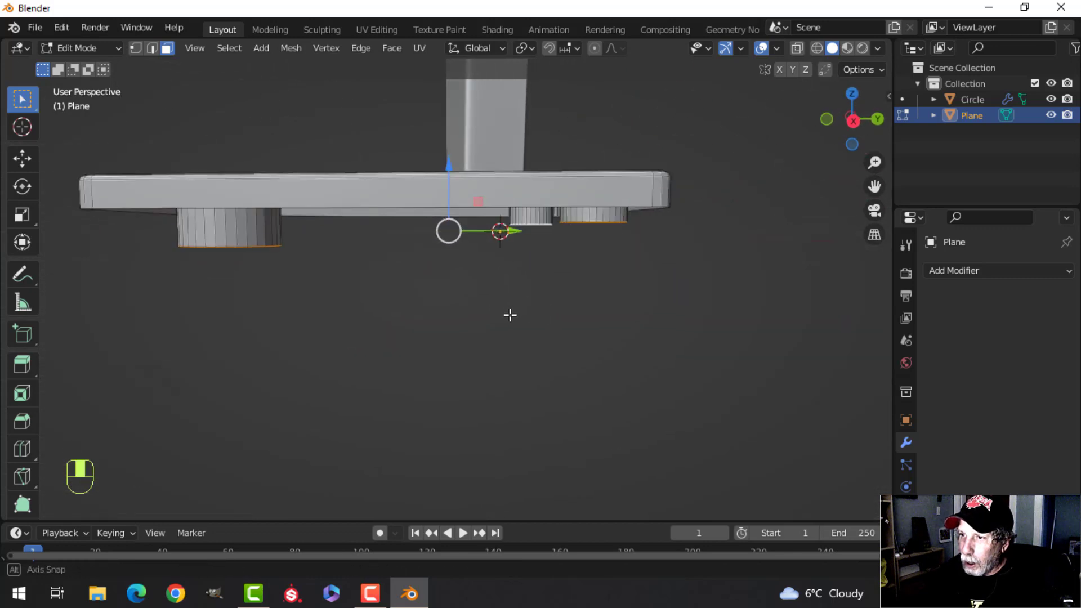
key(s)
key(z)
key(0)
click(421, 241)
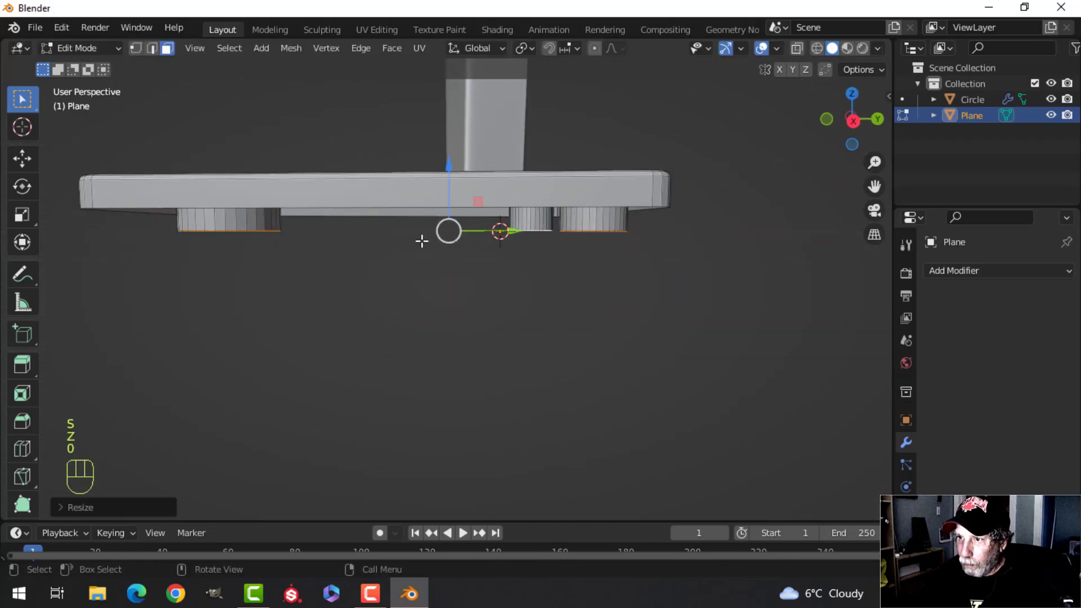
Raise the three cap faces along Z to about the plate's underside and delete them to open the holes
key(g)
key(z)
key(0)
click(453, 168)
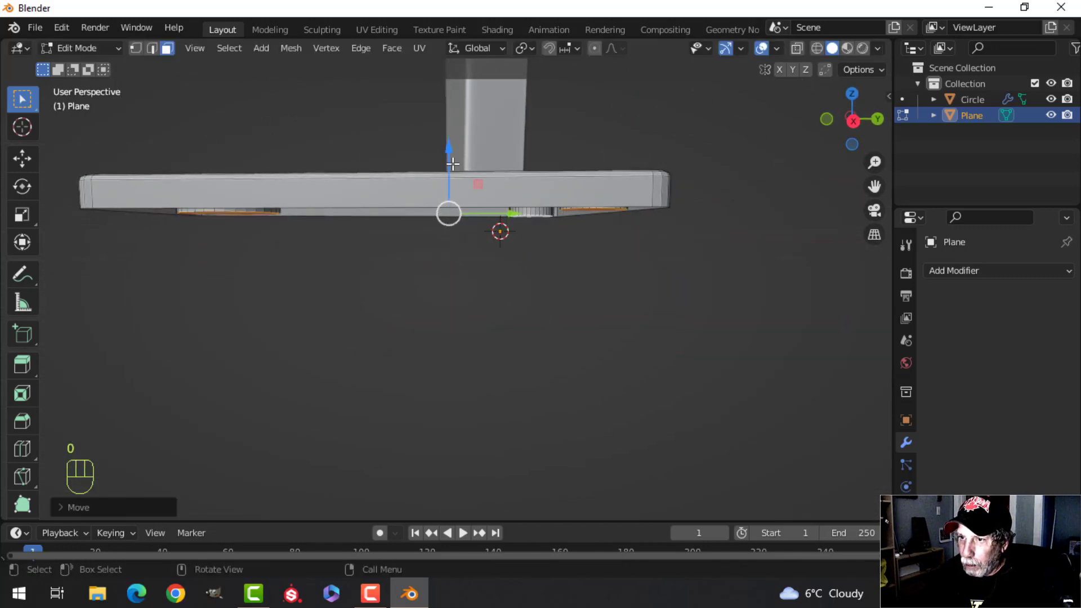
middle_drag(454, 168, 422, 171)
click(449, 162)
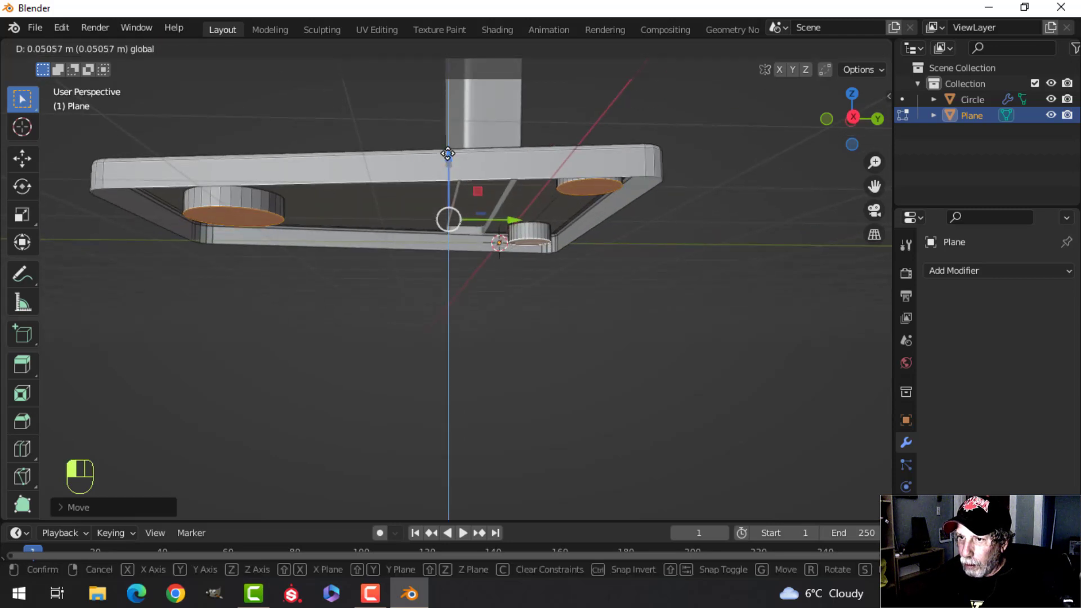
key(x)
click(417, 164)
Switch to edge selection, recalculate all of the base plate's normals to the outside, and clear the selection
middle_drag(354, 189, 418, 229)
scroll(331, 254, up, 3)
key(2)
alt+shift+click(388, 172)
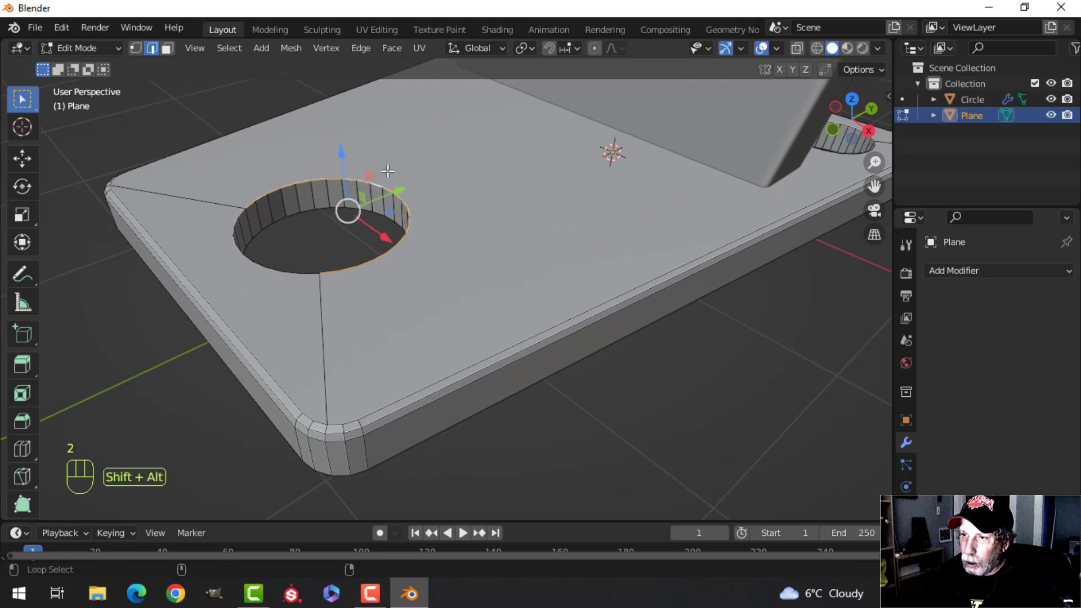
key(ctrl+z)
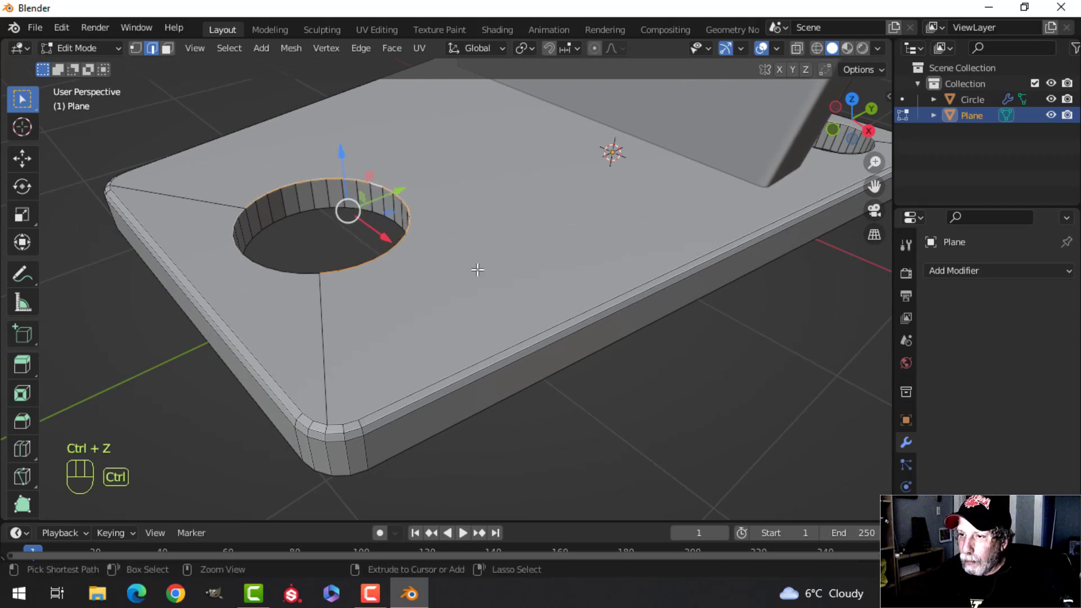
scroll(478, 271, down, 3)
key(alt+a)
key(a)
key(alt+n)
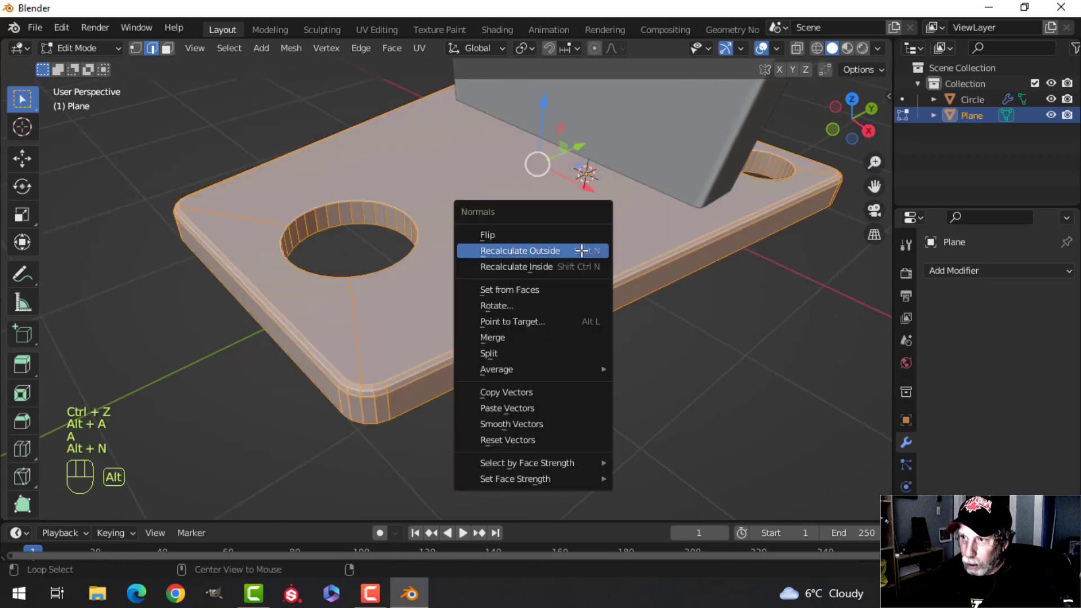
click(583, 252)
key(alt+a)
Select the upper rim edge loops of the base plate's three round holes
alt+shift+click(390, 200)
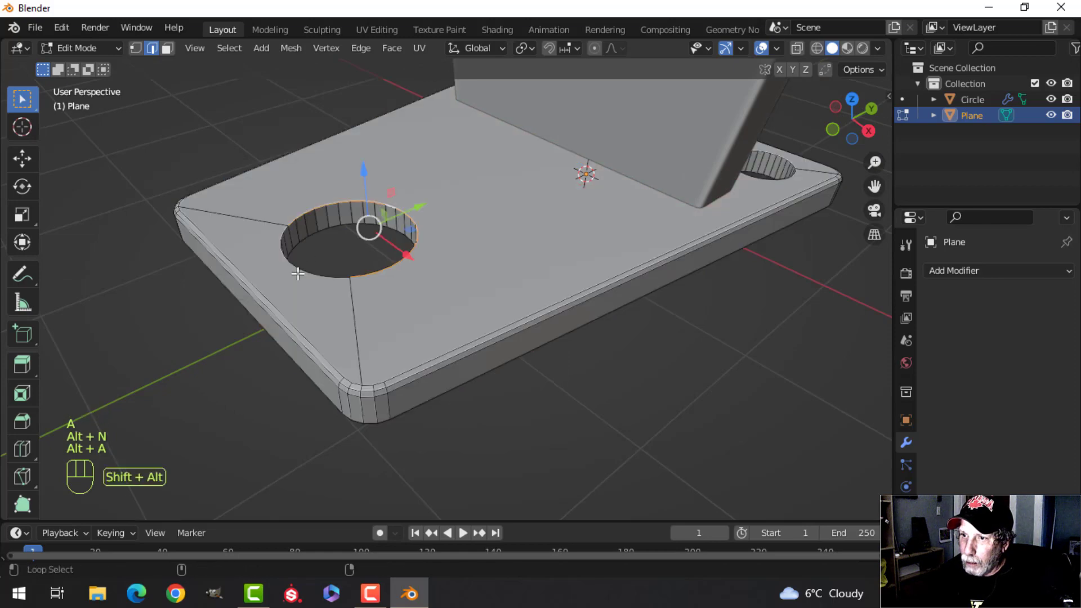
shift+middle_drag(727, 240, 415, 280)
middle_drag(485, 273, 425, 275)
scroll(425, 275, up, 3)
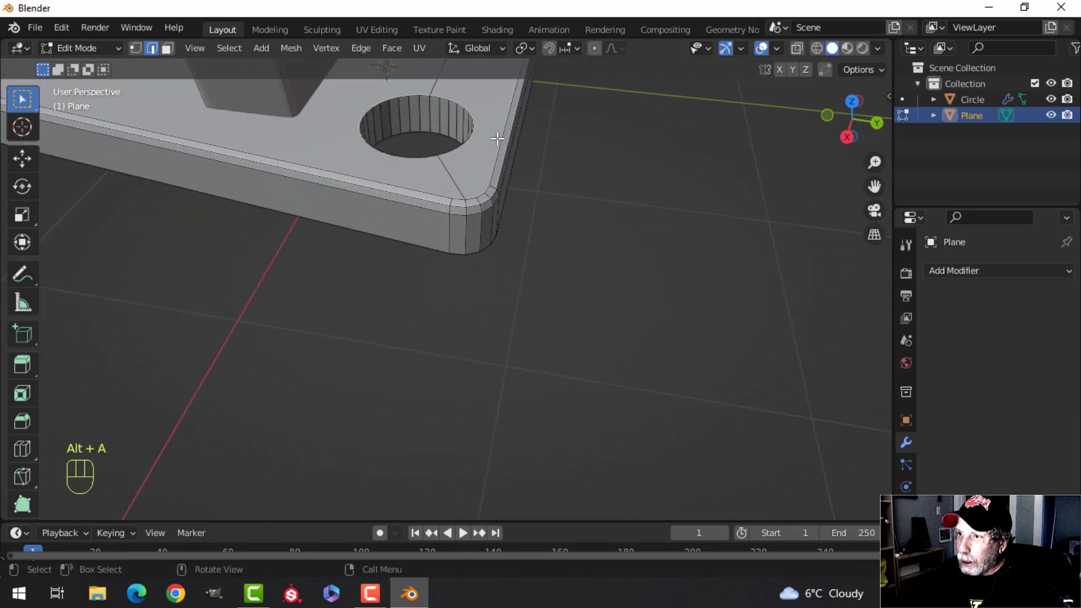
alt+shift+click(470, 103)
alt+shift+click(361, 142)
scroll(519, 129, down, 3)
shift+middle_drag(517, 135, 478, 321)
scroll(475, 283, up, 3)
alt+shift+click(452, 191)
alt+shift+click(455, 154)
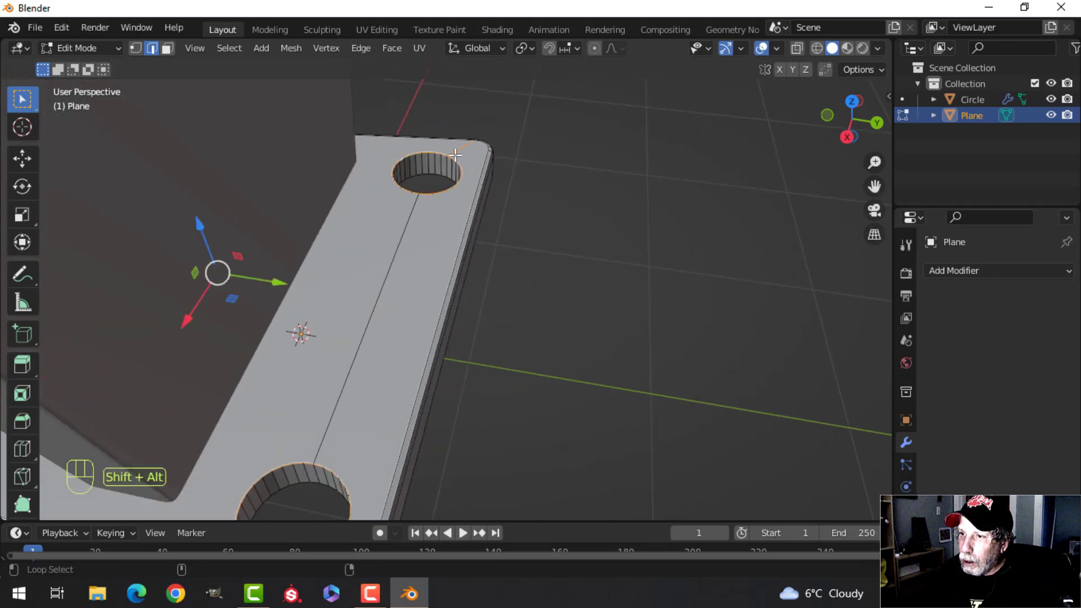
shift+click(463, 150)
scroll(510, 194, up, 2)
shift+middle_drag(491, 232, 444, 302)
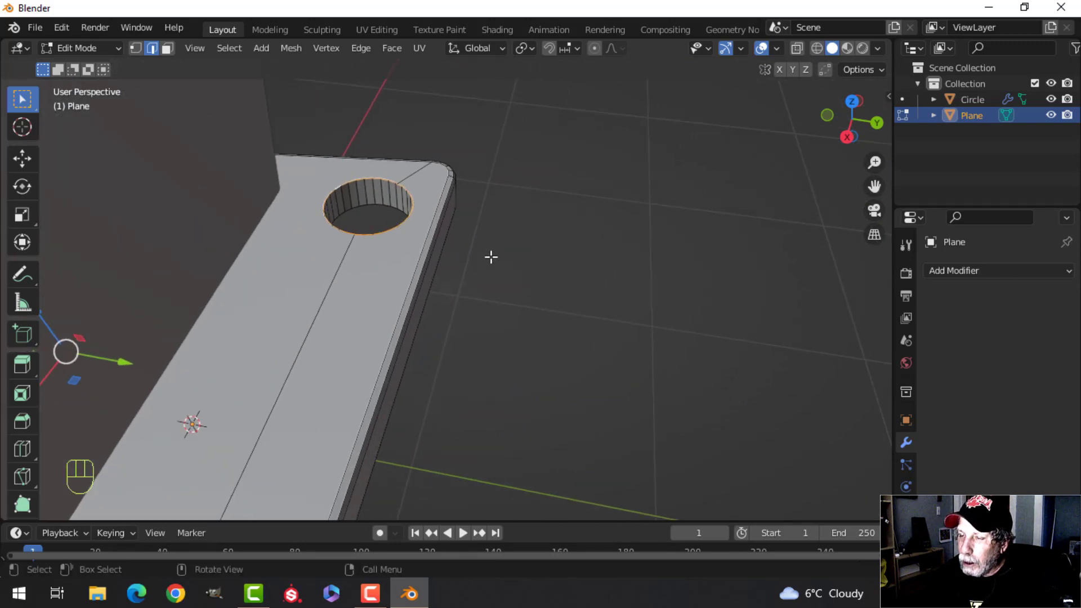
Bevel the three hole rims about 0.03 m wide with two segments and shade the base plate smooth
key(ctrl+b)
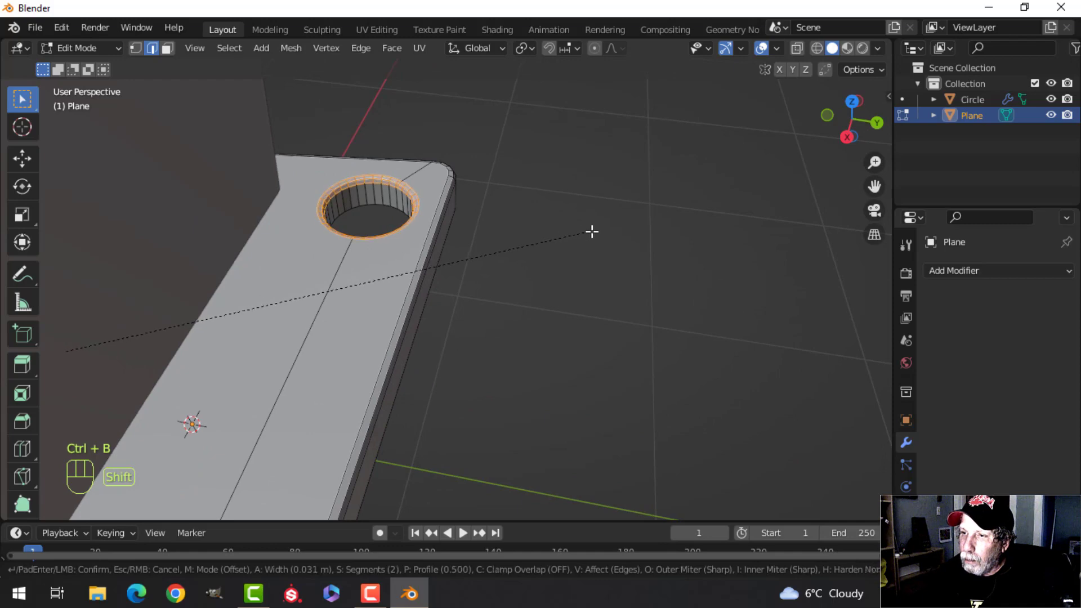
click(597, 230)
key(Tab)
scroll(297, 238, down, 1)
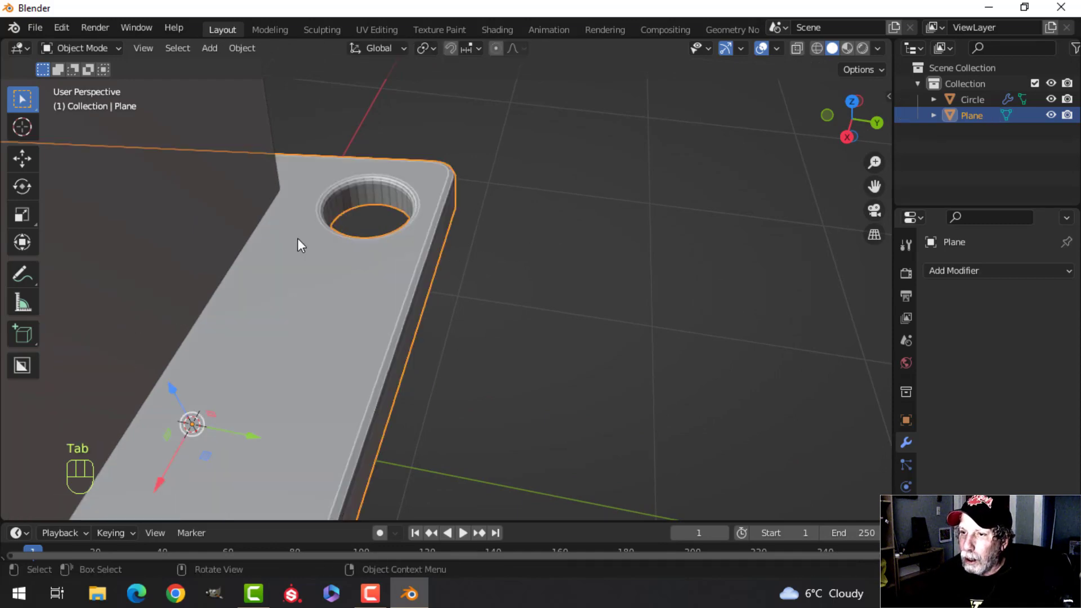
right_click(298, 238)
click(298, 238)
scroll(333, 292, down, 4)
key(alt+a)
Add a Weighted Normal modifier to the base plate, expand its mesh Normals settings, and clear the selection
shift+middle_drag(363, 350, 459, 316)
click(359, 361)
shift+middle_drag(565, 319, 554, 233)
click(1004, 270)
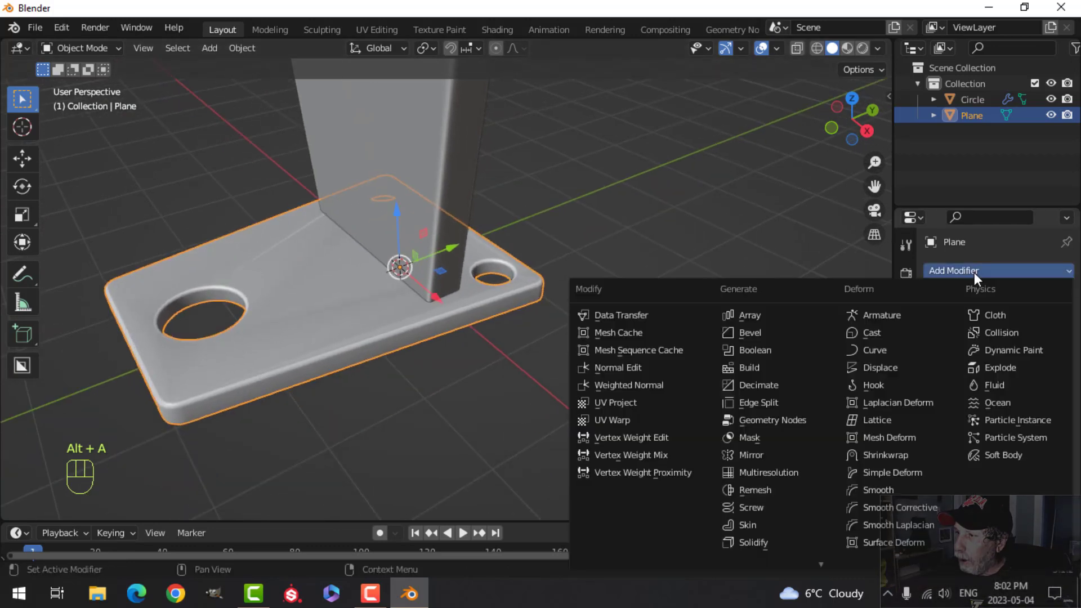
click(630, 384)
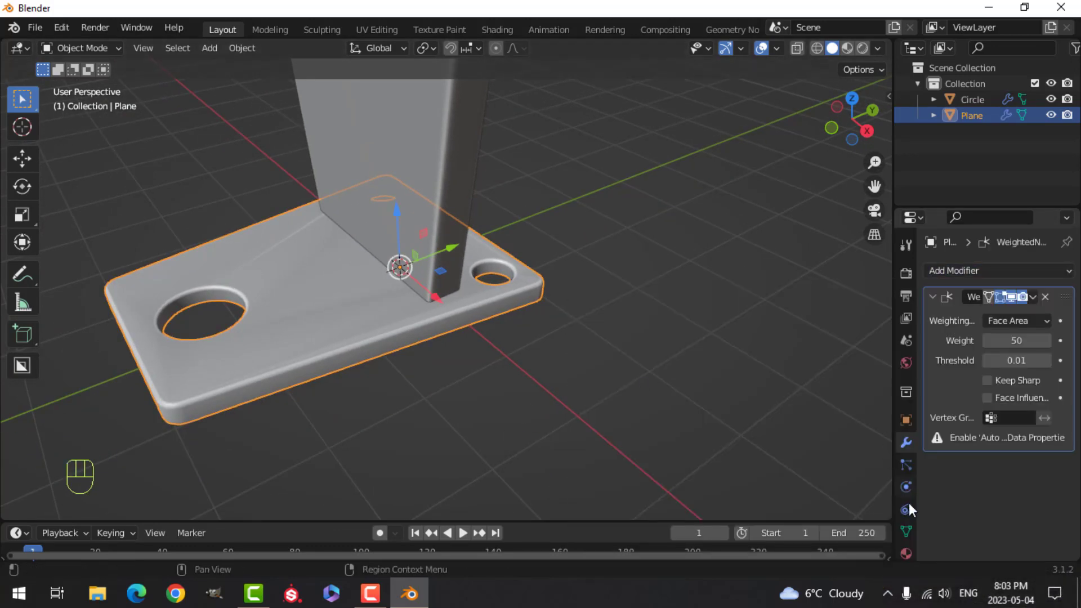
click(911, 534)
scroll(991, 503, down, 4)
click(932, 483)
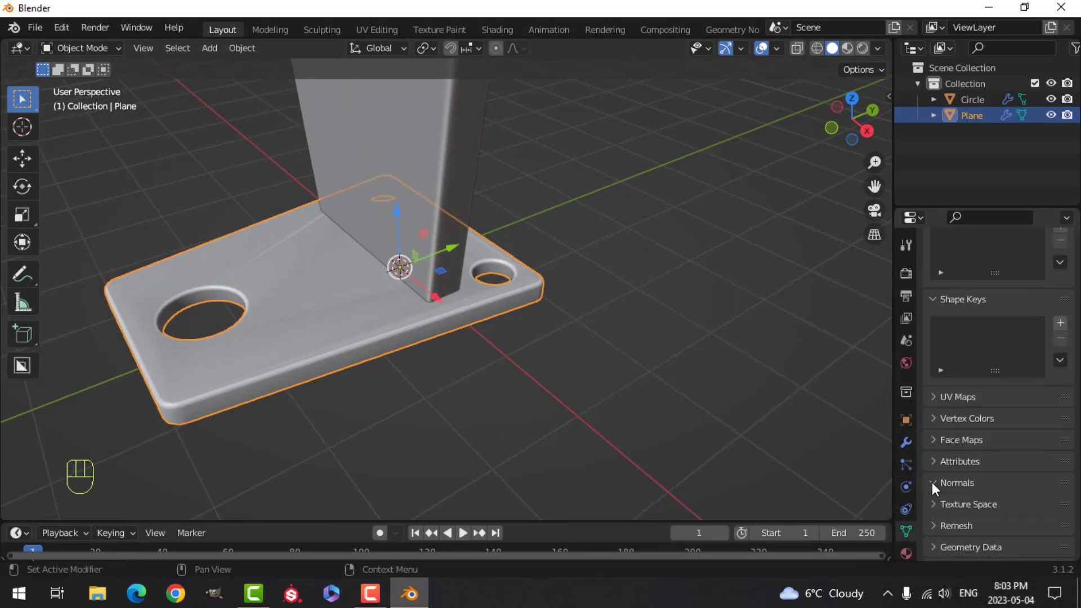
key(alt+a)
Duplicate the neck's round end face, place the copy outward along Y, and separate it into its own object
mouse_move(606, 331)
middle_down()
mouse_move(683, 273)
mouse_move(599, 314)
middle_up()
scroll(441, 265, up, 4)
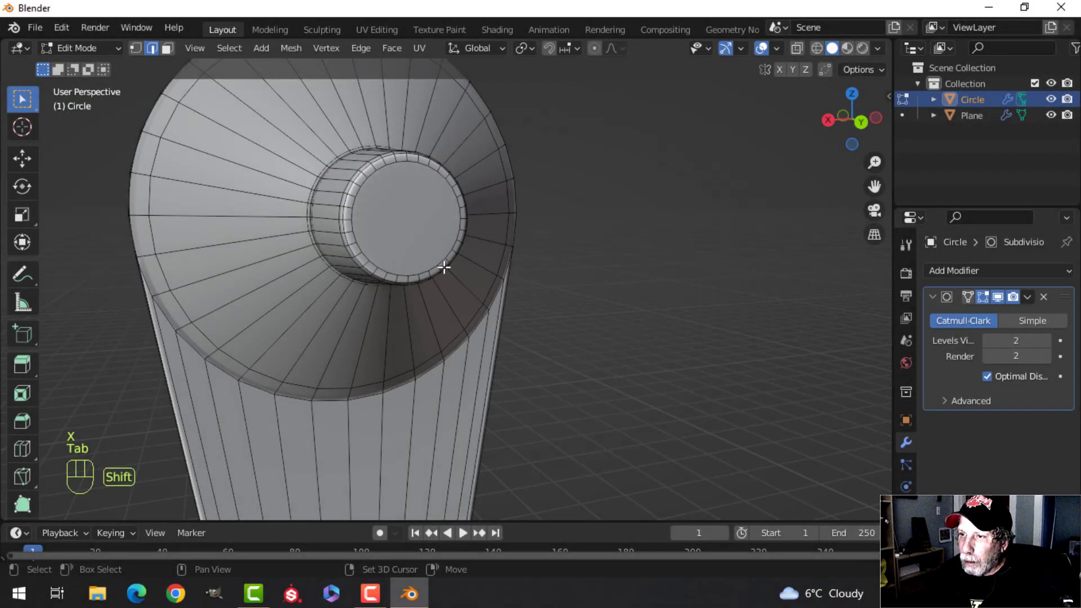
key(alt+a)
key(3)
click(430, 234)
middle_drag(441, 262, 497, 280)
key(shift+d)
click(545, 232)
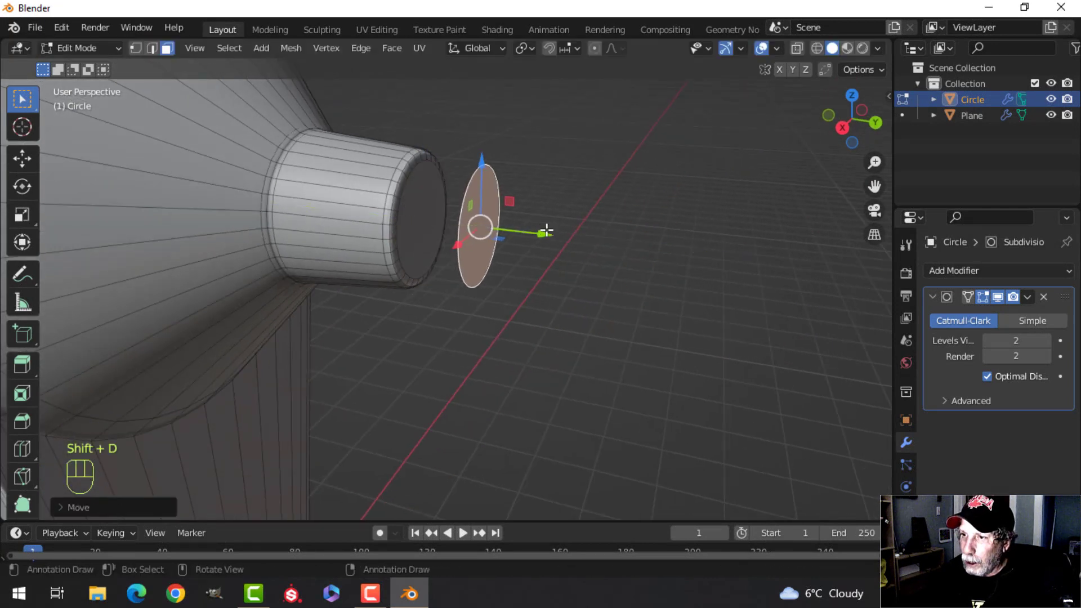
key(p)
click(669, 247)
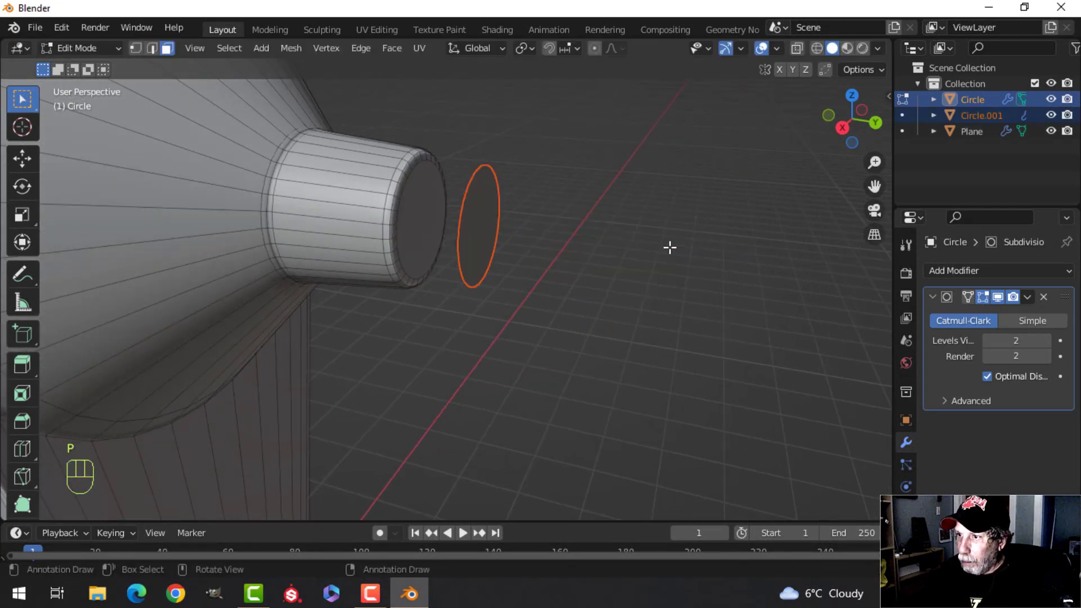
Edit the separated disc and move it back along Y until it sits close to the neck's end
key(Tab)
click(474, 219)
key(Tab)
key(a)
drag(545, 234, 489, 232)
Delete only the disc's face, keeping its ring of vertices and edges
key(ctrl+KP_1)
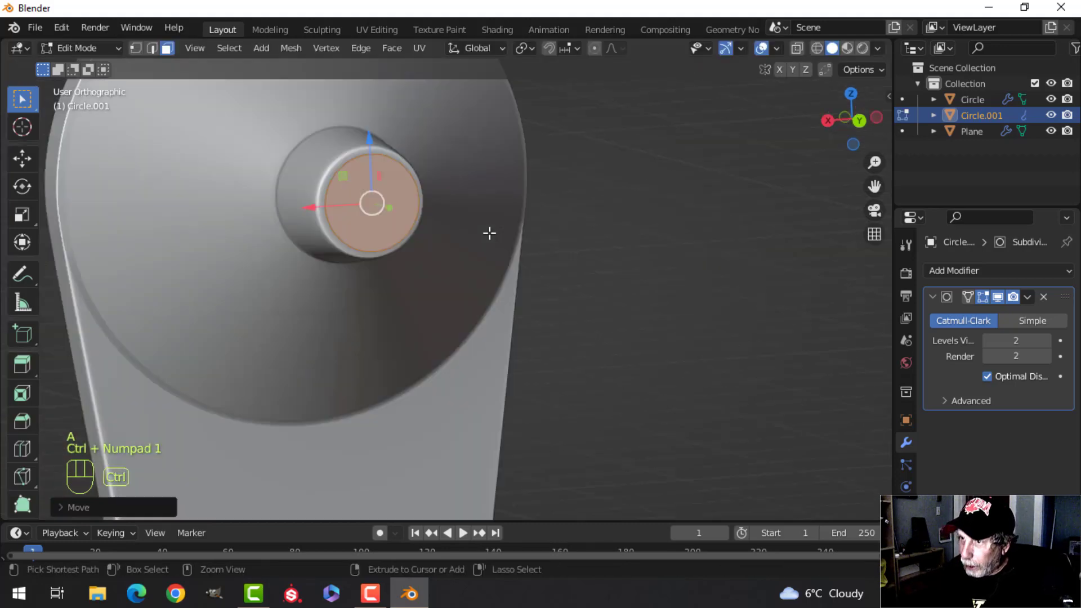
scroll(487, 232, up, 3)
key(1)
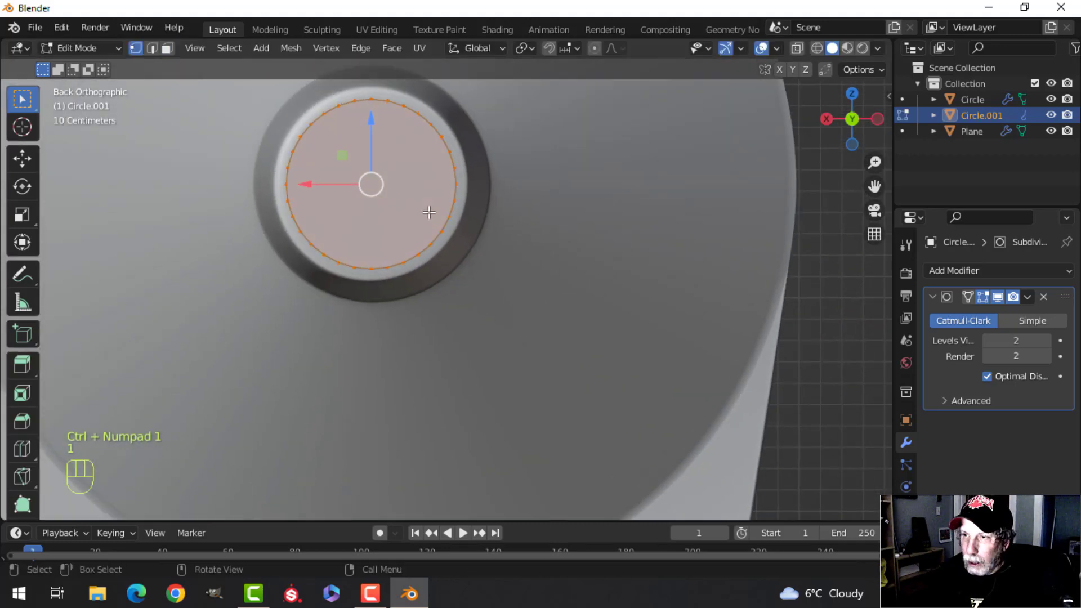
key(x)
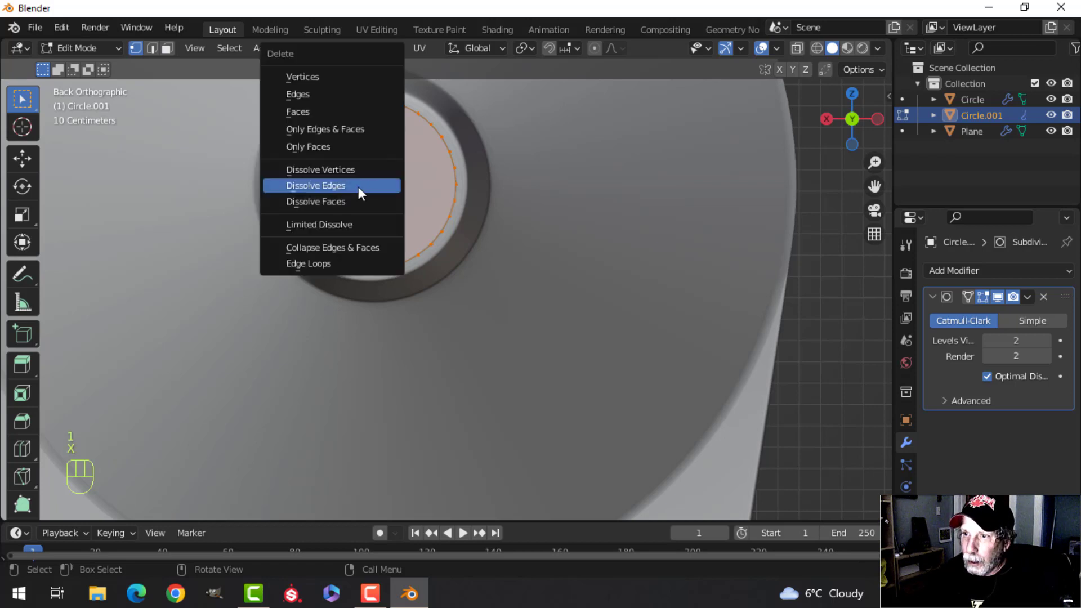
click(332, 148)
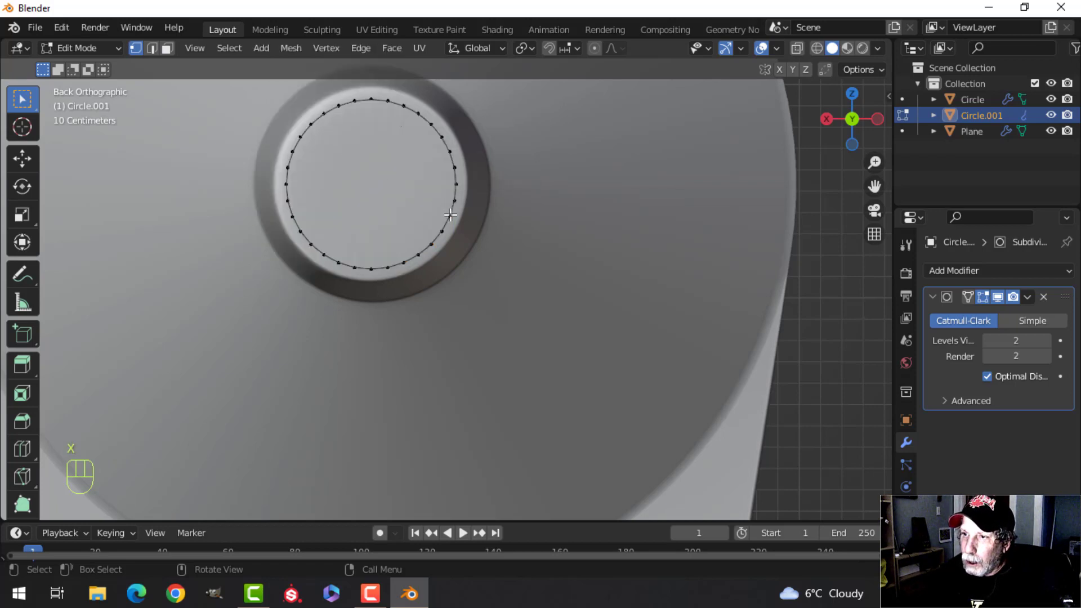
Lower the bottom half of the ring along Z to below the conical head and scale it to about 0.7
drag(439, 290, 251, 190)
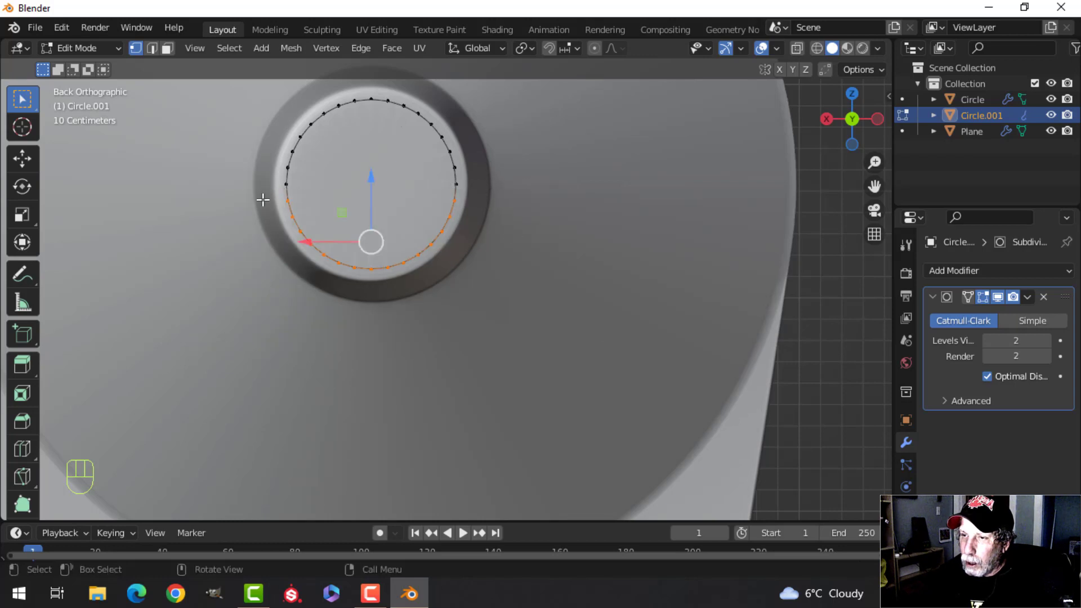
scroll(503, 206, down, 4)
shift+middle_drag(507, 332, 472, 240)
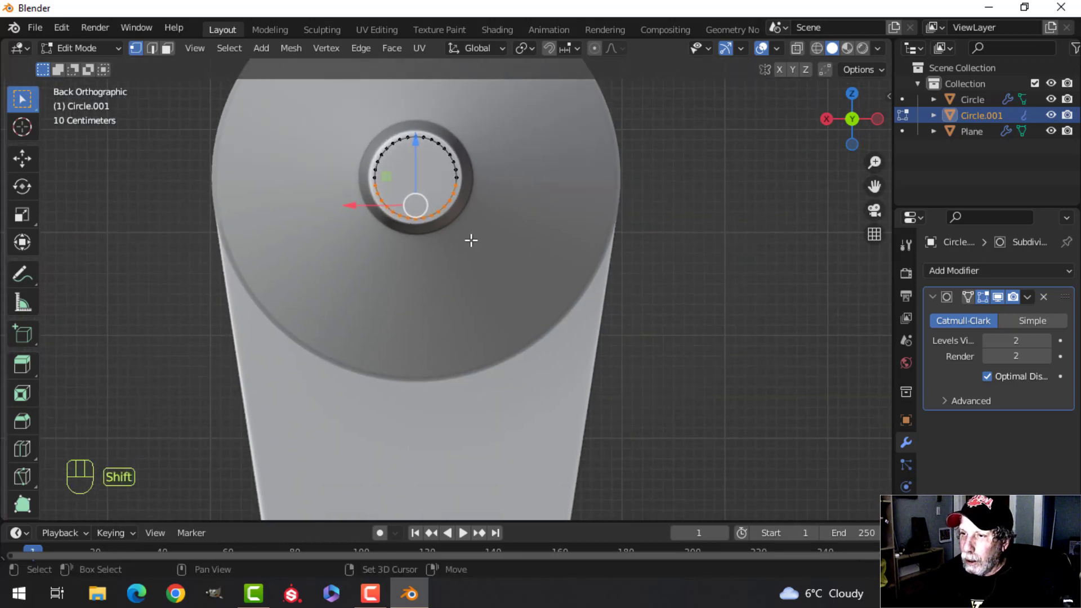
drag(416, 153, 425, 220)
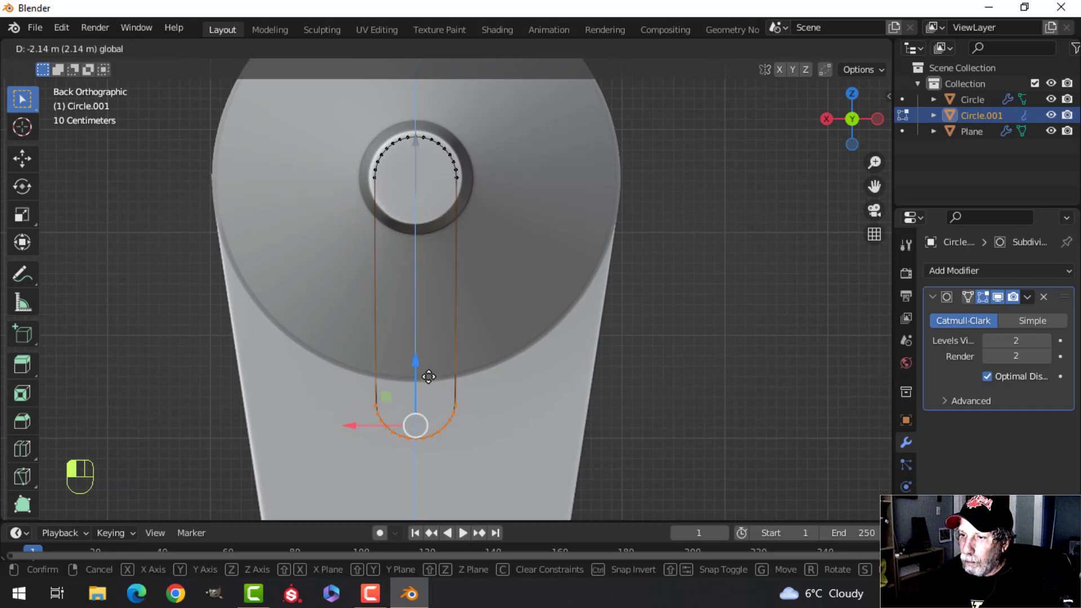
drag(424, 404, 424, 404)
scroll(523, 356, down, 2)
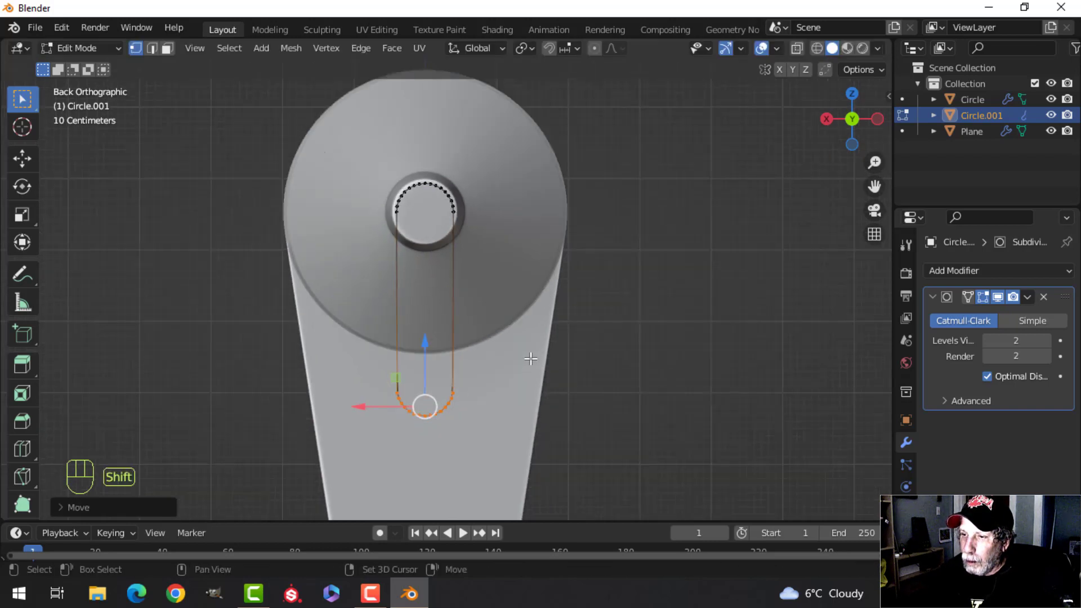
shift+middle_drag(523, 356, 523, 268)
key(s)
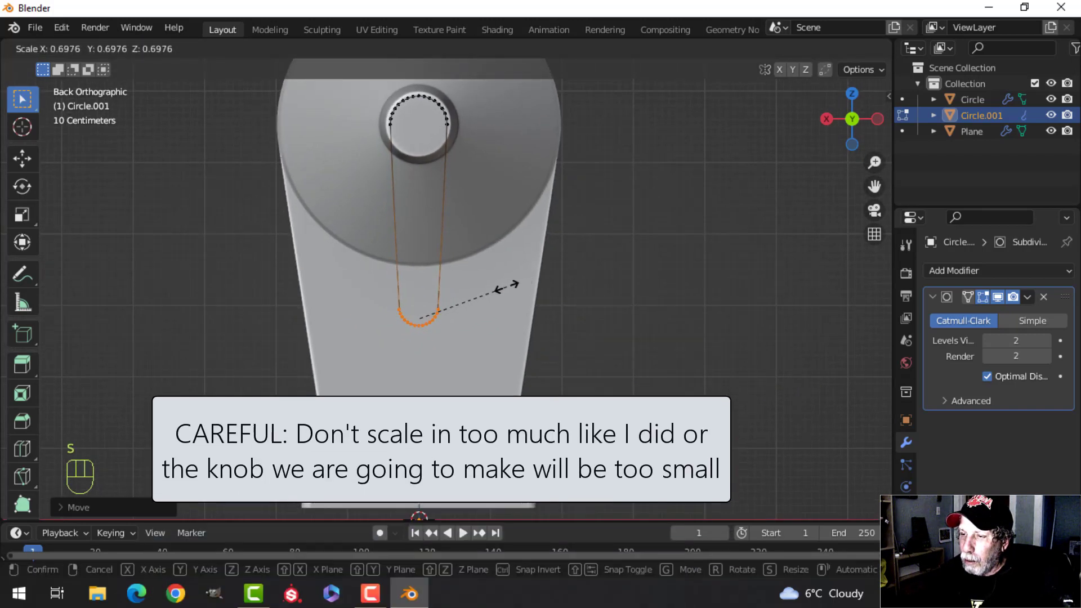
click(506, 288)
Fill the tapered arm outline with a face and extrude the whole shape about 0.11 m outward
scroll(503, 287, up, 2)
key(a)
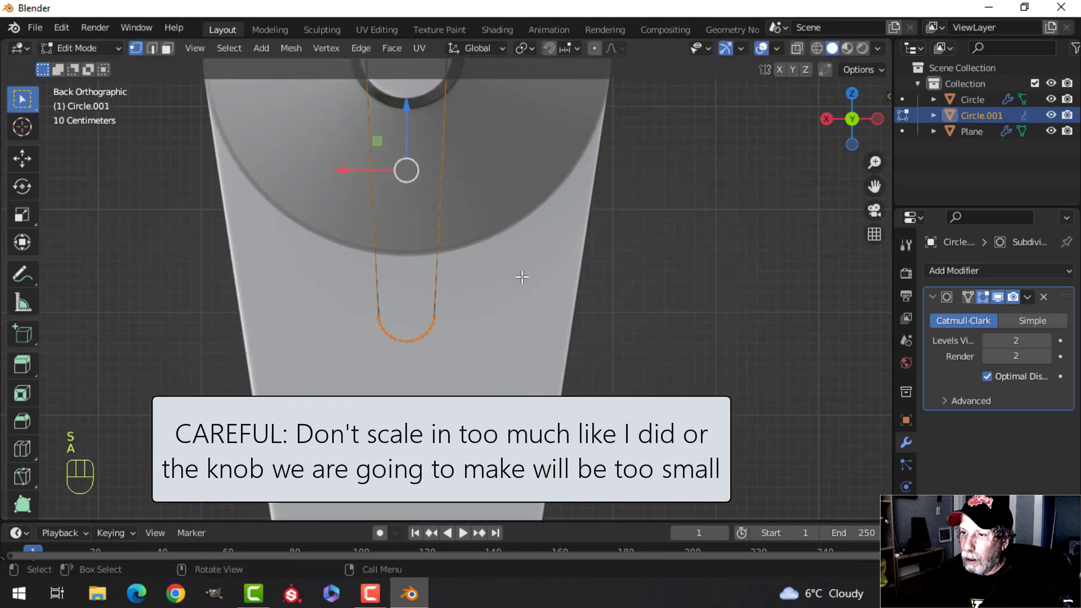
key(f)
key(alt+a)
middle_drag(522, 277, 465, 320)
key(a)
key(e)
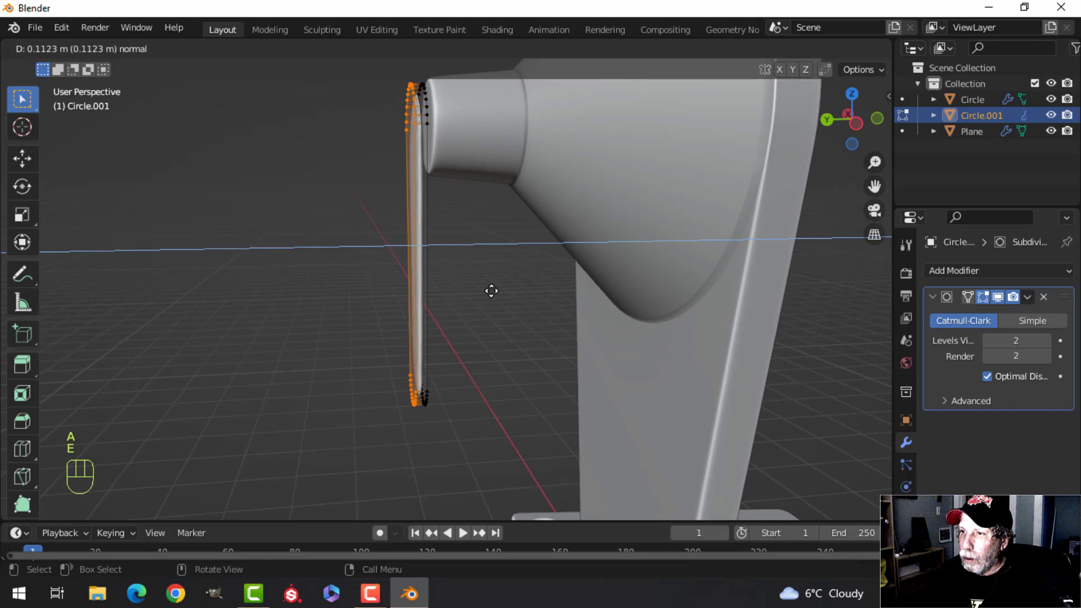
click(492, 290)
Remove the Subdivision modifier from the arm, recalculate all its normals to the outside, and clear the selection
click(1044, 298)
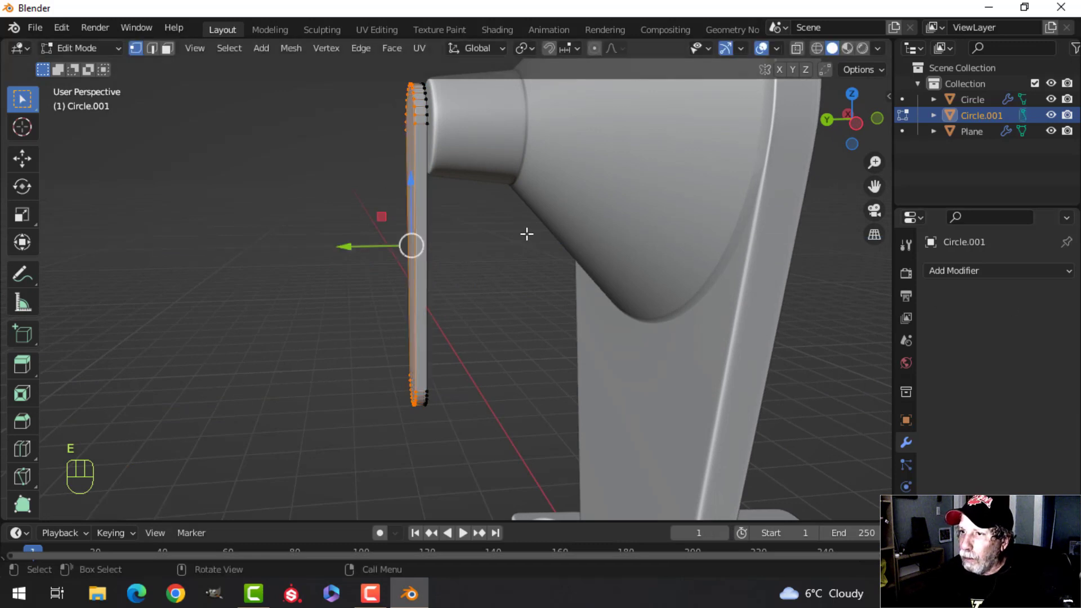
mouse_move(525, 235)
middle_down()
mouse_move(492, 229)
mouse_move(520, 244)
middle_up()
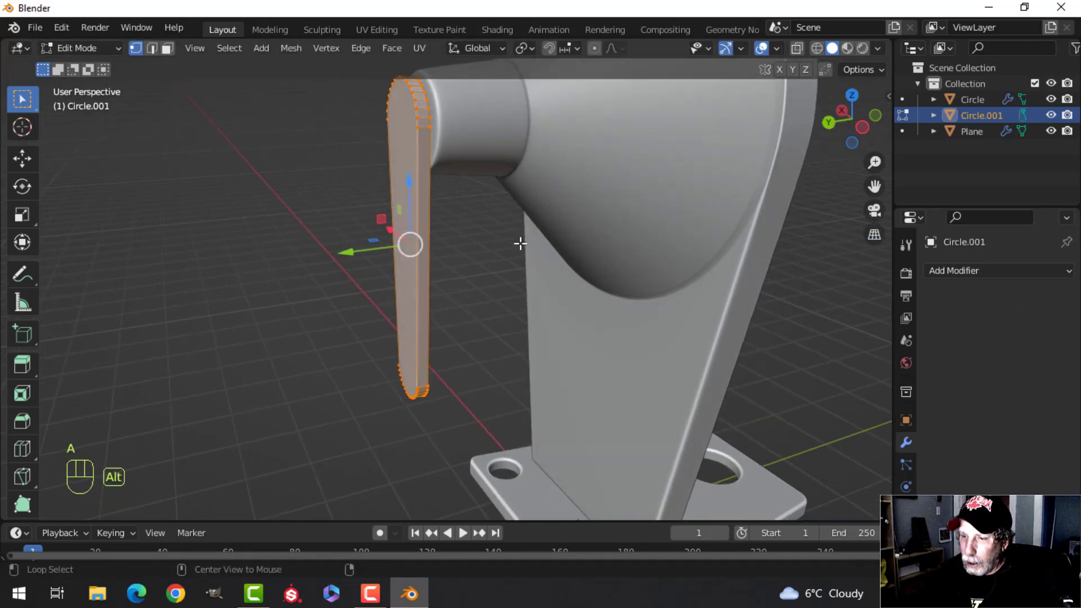
key(alt+n)
click(520, 243)
key(alt+a)
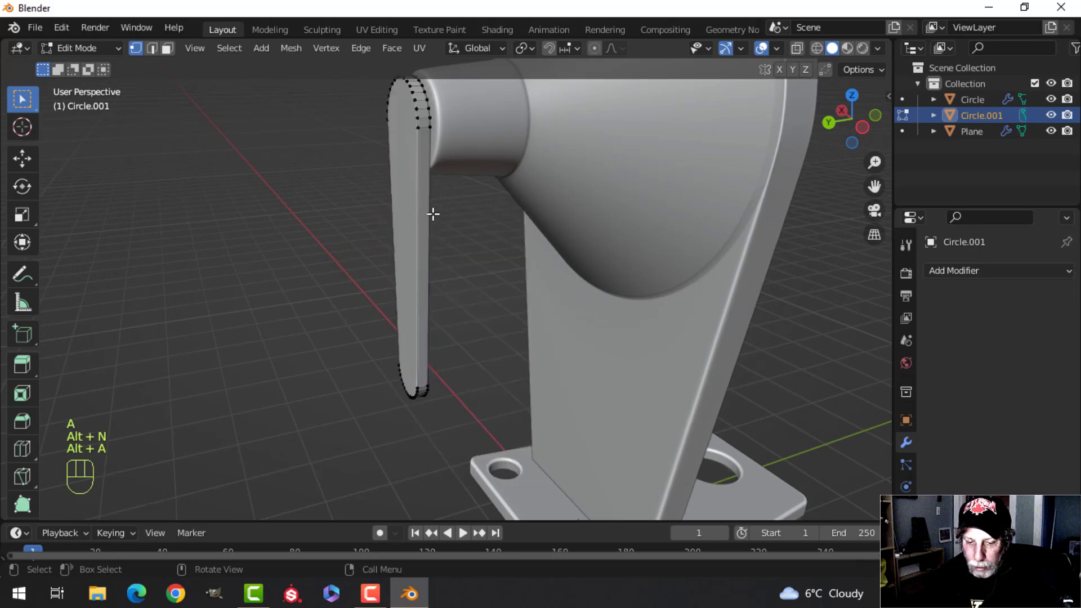
Select the arm's front and back faces and give their outline edges a narrow three-segment bevel
click(413, 199)
middle_drag(514, 217, 441, 229)
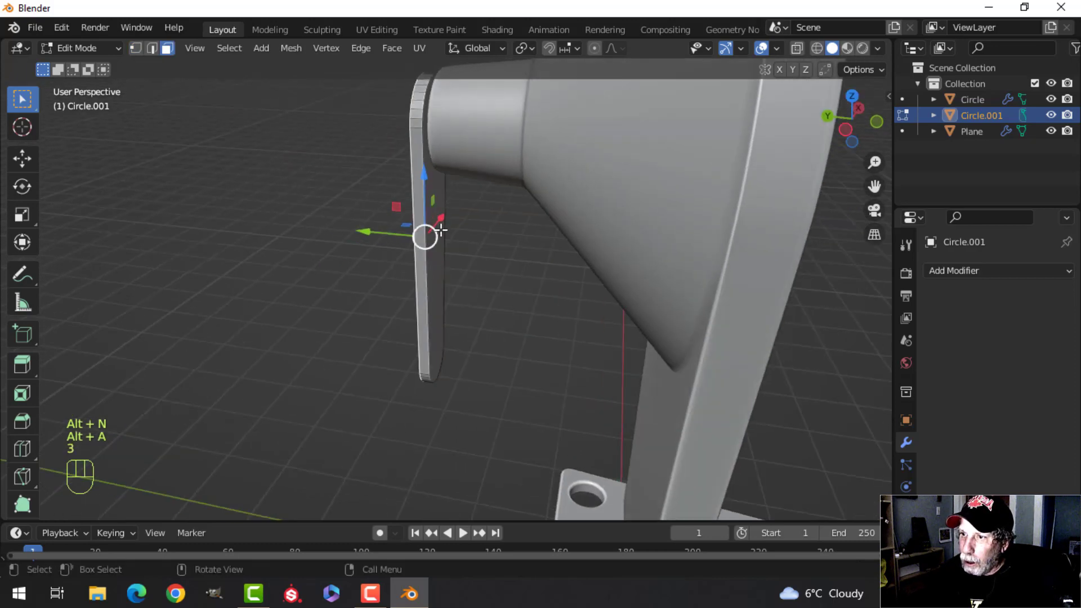
shift+click(434, 261)
middle_drag(476, 265, 530, 263)
scroll(529, 263, up, 2)
shift+middle_drag(485, 213, 476, 343)
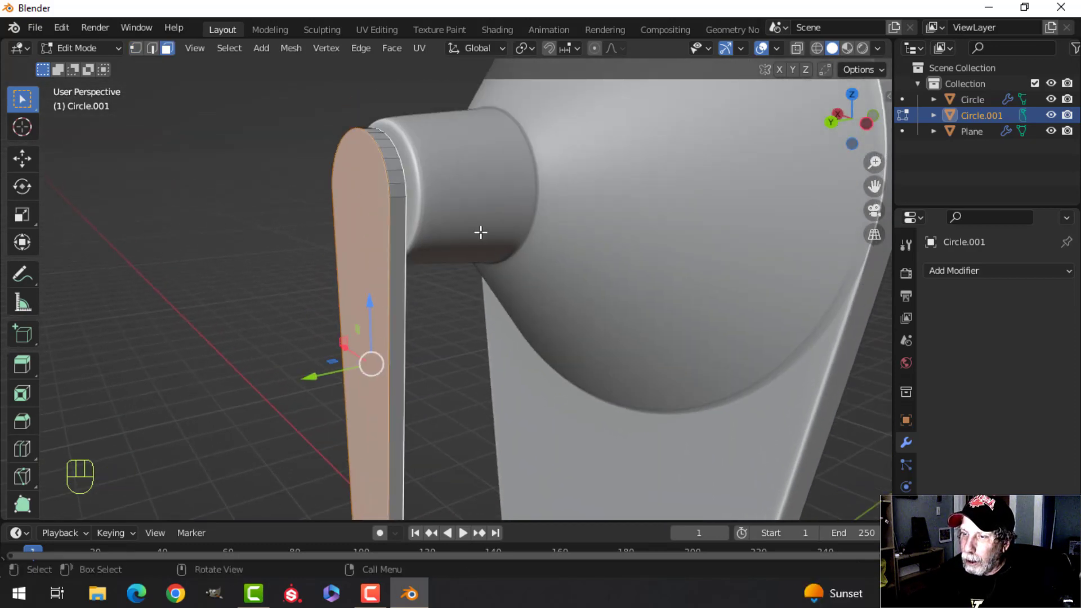
shift+middle_drag(480, 232, 484, 287)
scroll(484, 287, up, 2)
key(ctrl+b)
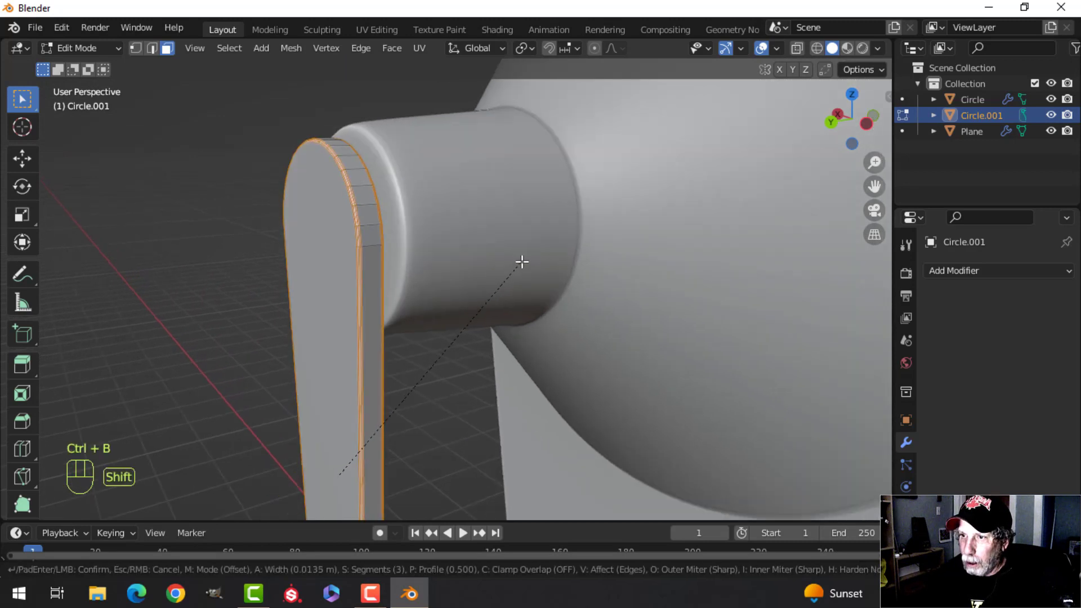
click(544, 244)
Return to object mode, shade the arm smooth, and deselect it
key(Tab)
scroll(462, 307, down, 2)
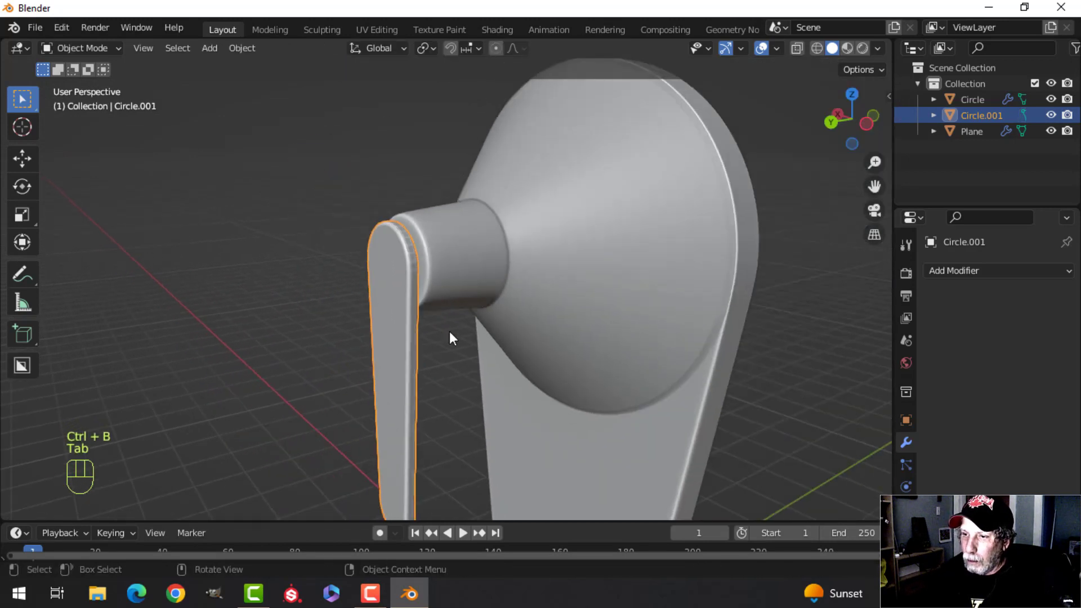
right_click(393, 314)
click(376, 280)
key(alt+a)
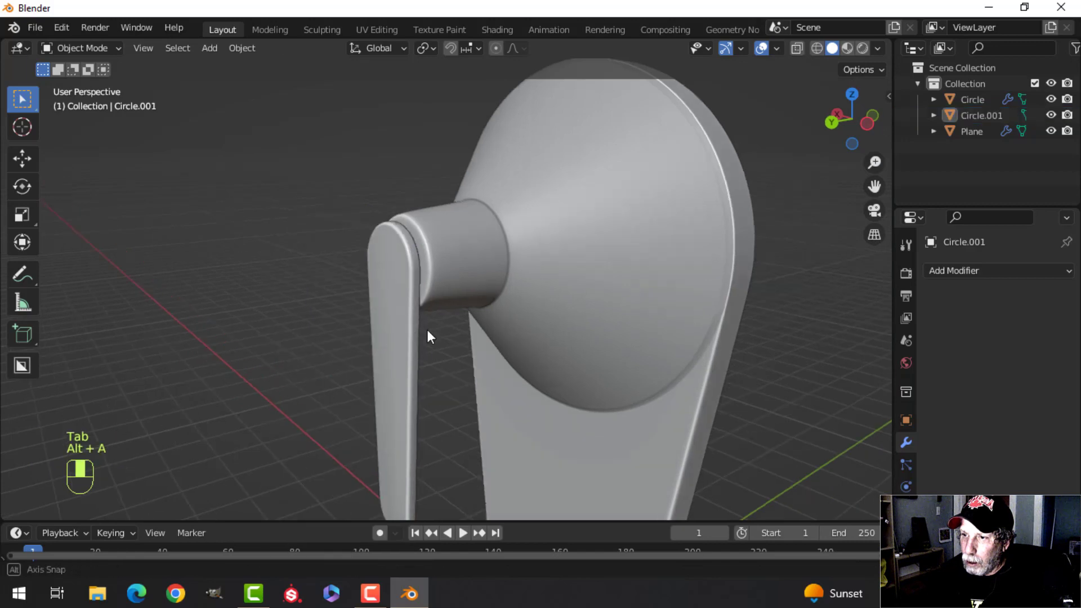
Move the arm's entire mesh slightly along Y toward the neck's end
middle_drag(427, 329, 535, 282)
scroll(502, 250, up, 2)
shift+middle_drag(502, 250, 490, 306)
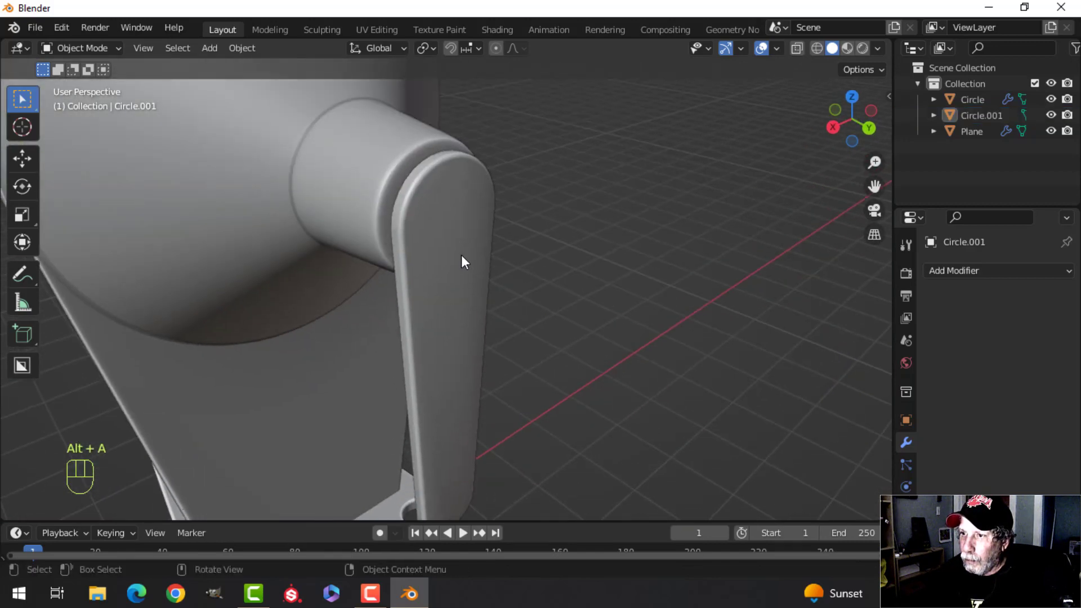
click(453, 262)
key(Tab)
key(a)
middle_drag(439, 271, 514, 310)
drag(568, 366, 560, 362)
key(Tab)
middle_drag(554, 273, 536, 285)
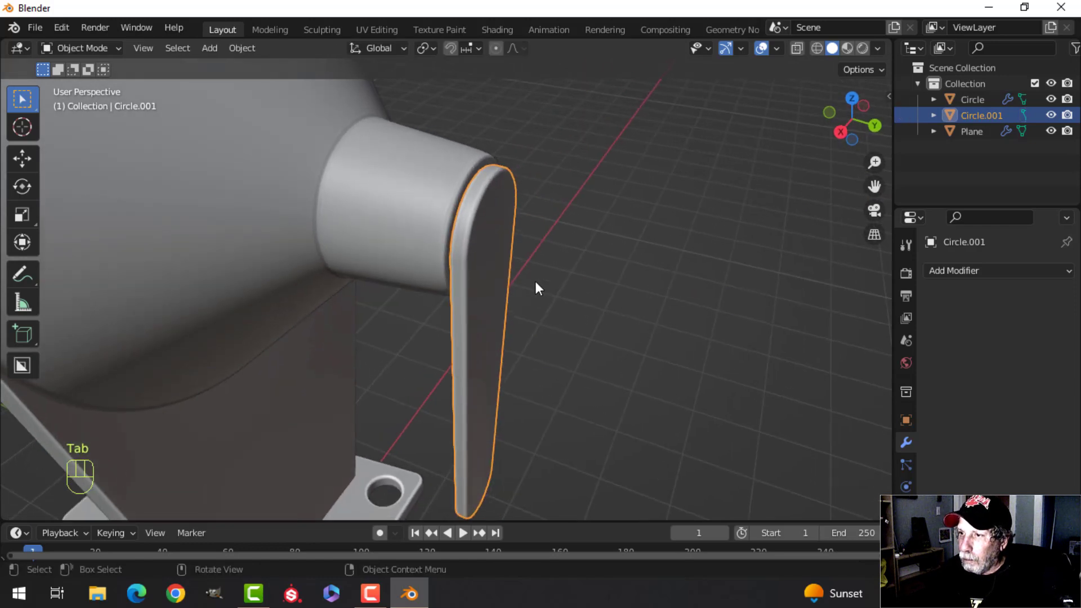
Duplicate the end face of the head's neck and move the copy along Y past the arm's outer side
key(alt+a)
click(455, 167)
key(Tab)
key(3)
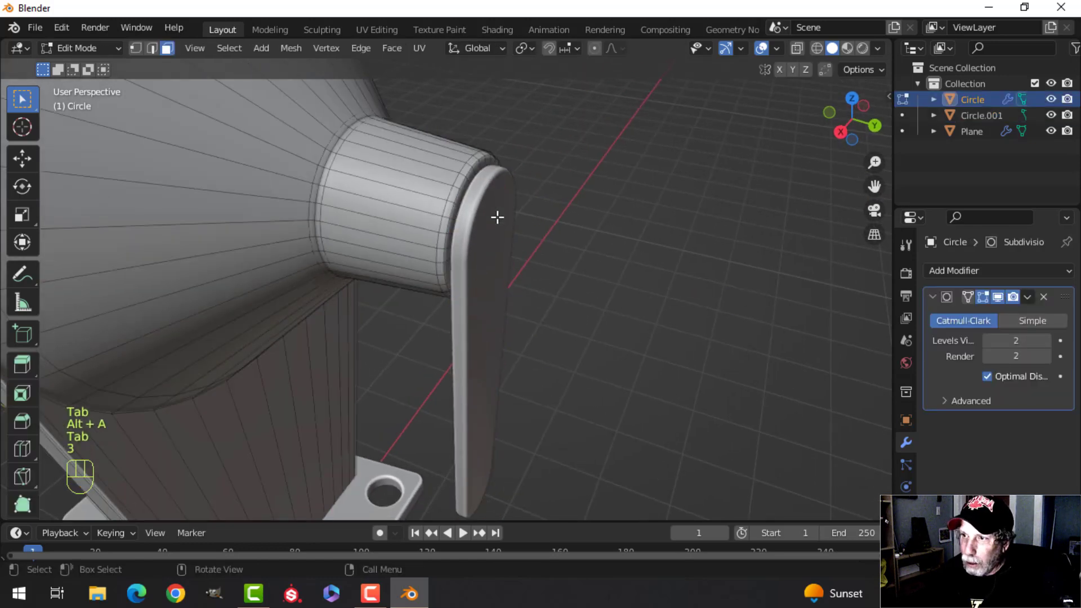
mouse_move(551, 232)
middle_down()
mouse_move(523, 220)
mouse_move(545, 219)
middle_up()
key(shift+d)
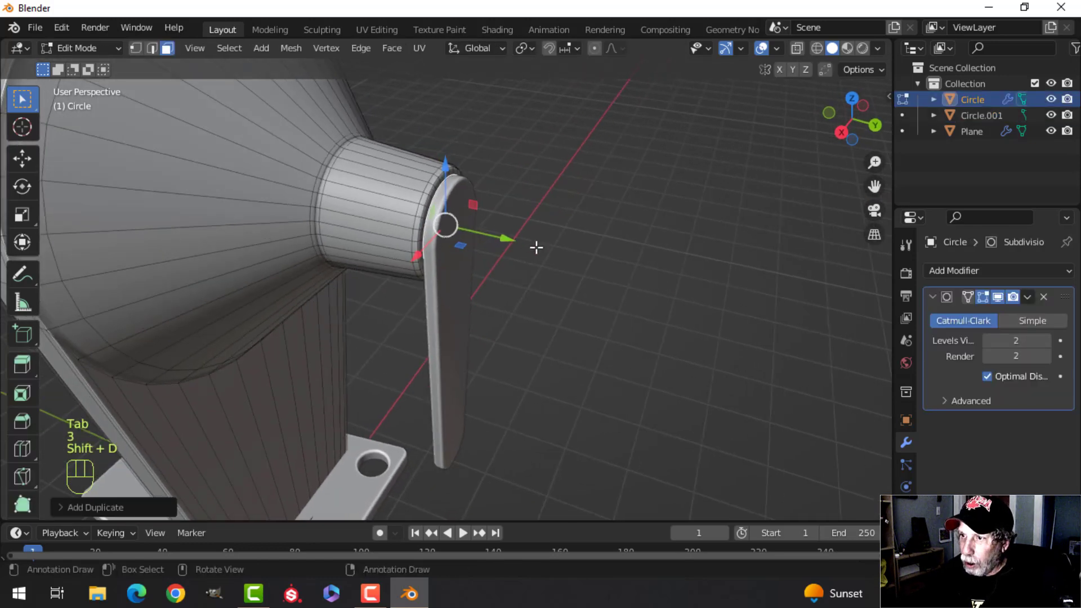
key(y)
click(592, 217)
Scale the duplicated neck face down and separate it into its own object
key(s)
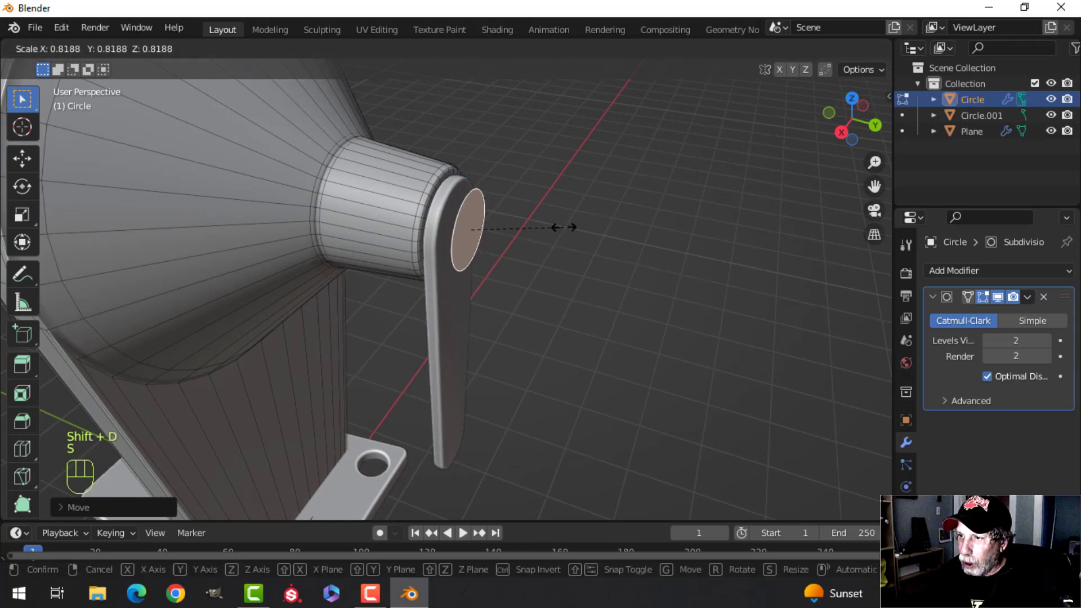
click(552, 231)
key(p)
click(550, 229)
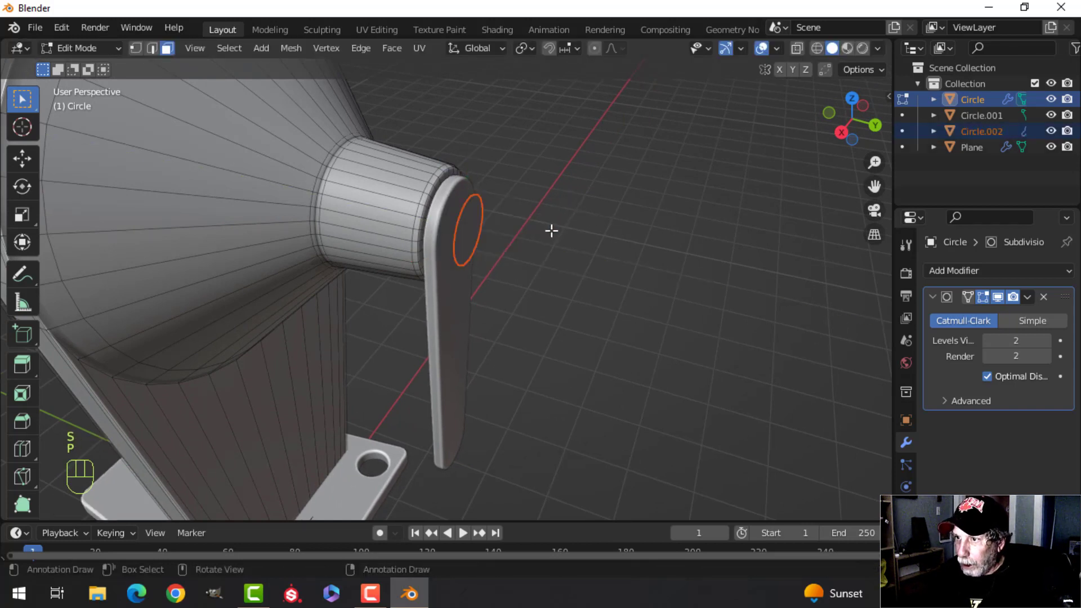
Return to object mode, select the separated disc, and remove its Subdivision modifier
key(Tab)
click(479, 223)
click(1045, 297)
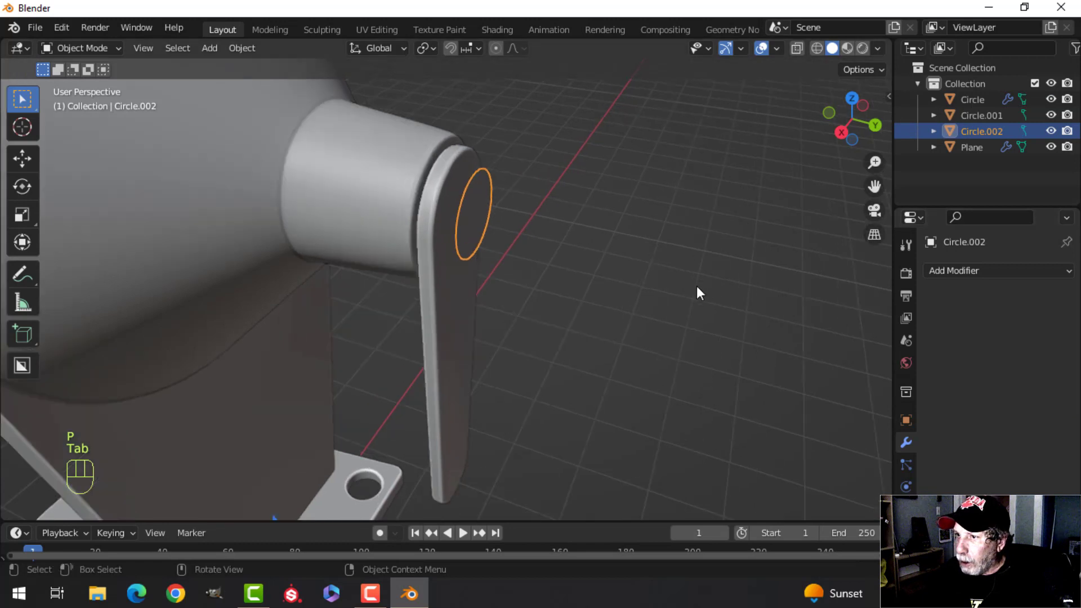
Extrude the disc face about 0.064 m along Y toward the arm and delete the face on that side
scroll(697, 286, up, 3)
key(Tab)
key(a)
shift+middle_drag(611, 236, 642, 295)
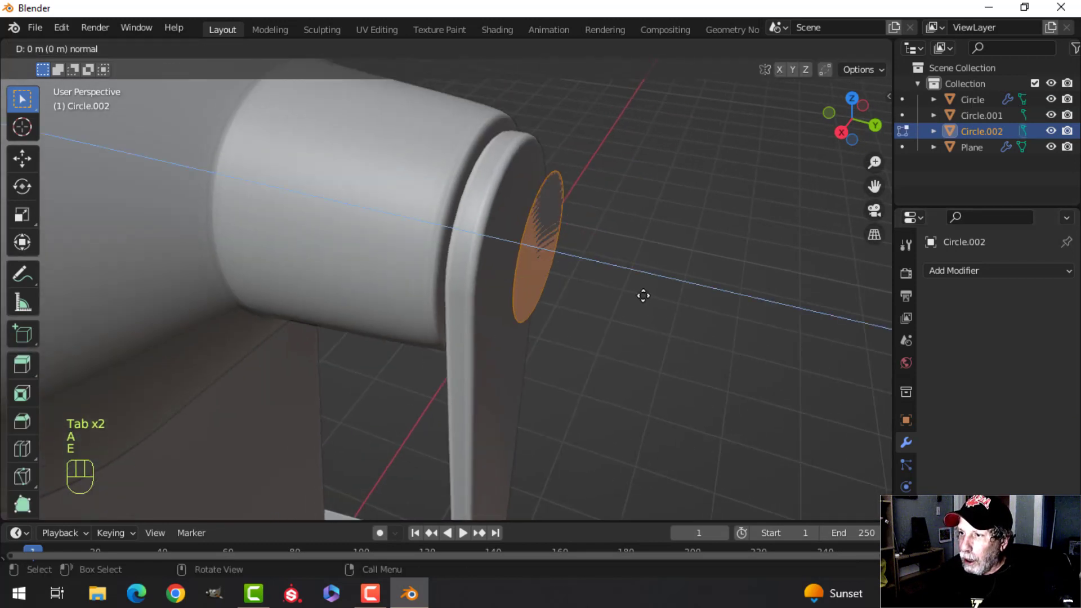
key(e)
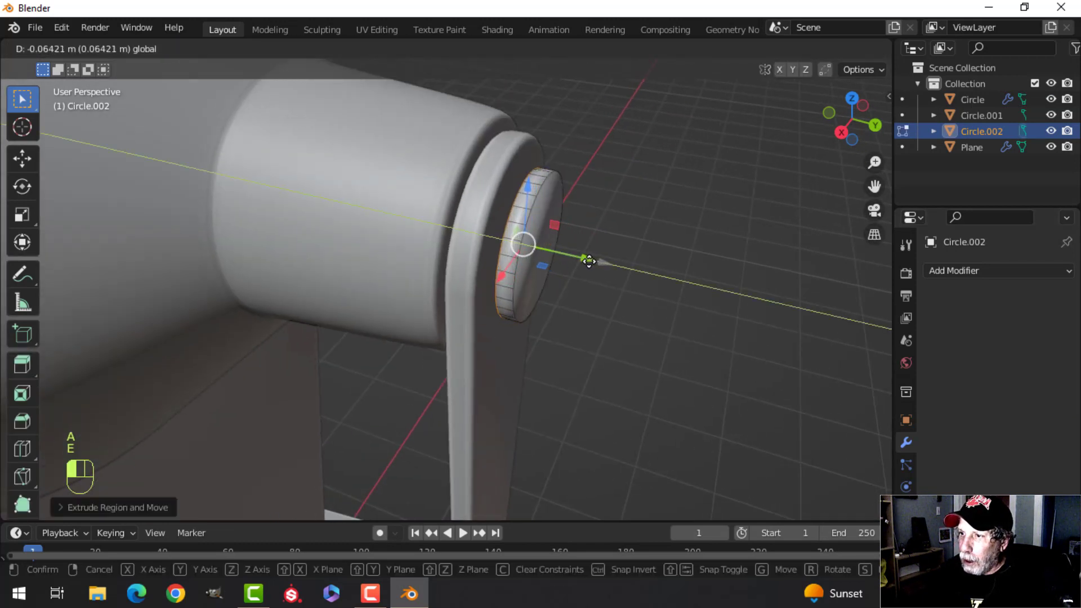
click(588, 261)
key(x)
click(554, 228)
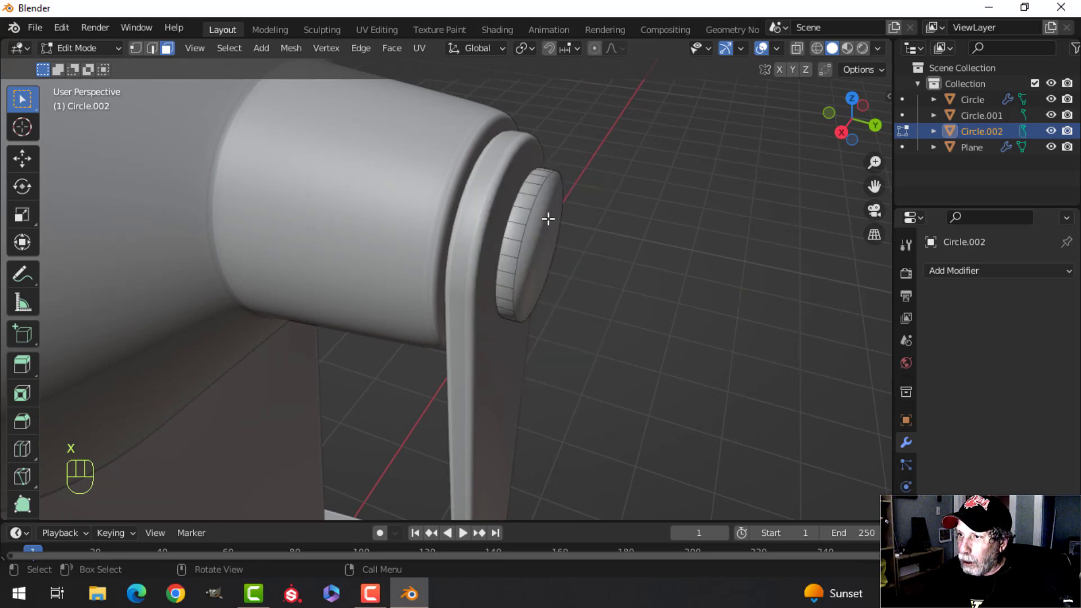
Bevel the disc's outer rim about 0.02 m with three segments and return to object mode
key(ctrl+b)
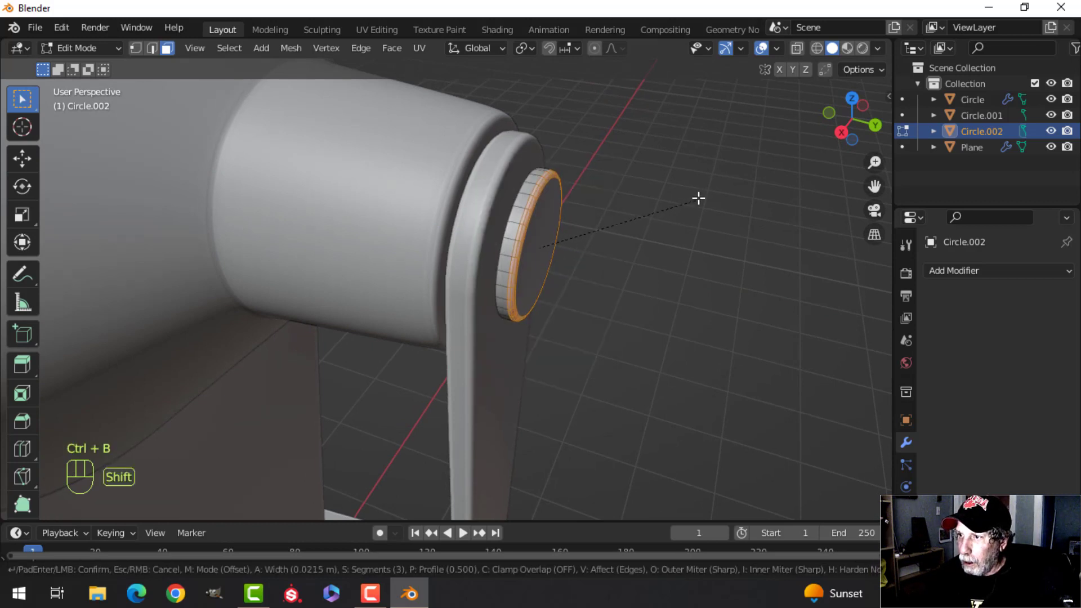
click(711, 180)
key(Tab)
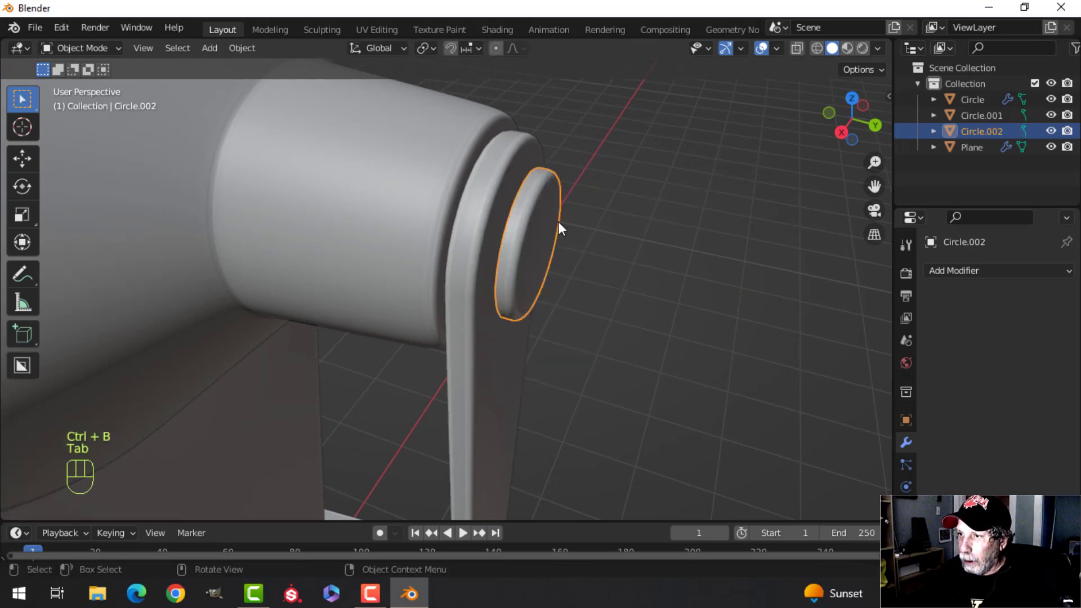
Move the disc's entire mesh slightly along Y so it sits against the arm
key(Tab)
key(a)
drag(604, 260, 604, 258)
key(Tab)
middle_drag(648, 252, 541, 246)
Recalculate the disc's normals to the outside, return to object mode, and clear the selection
key(Tab)
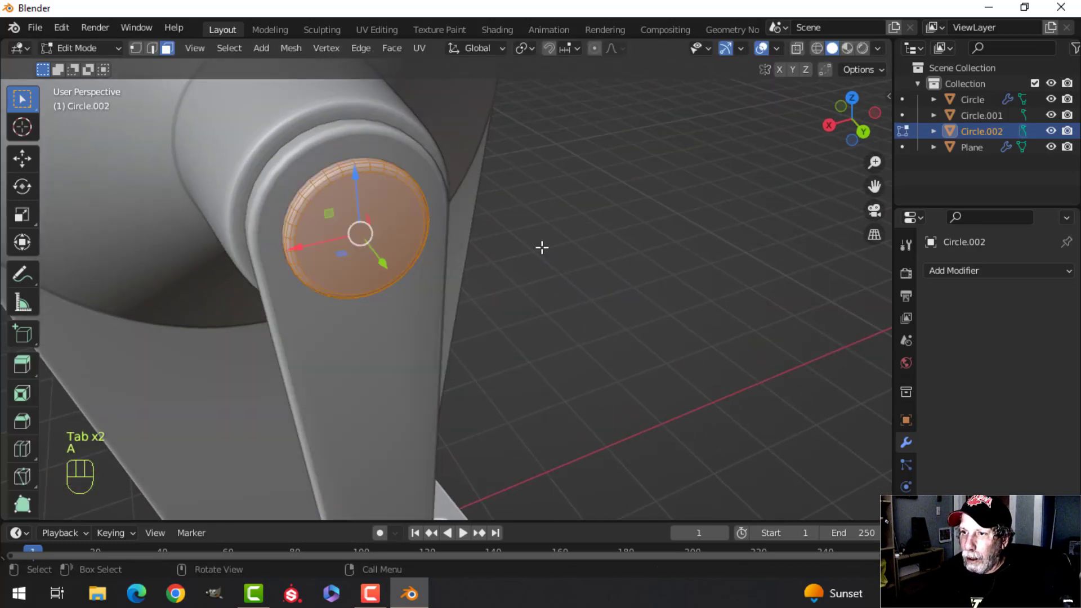
key(alt+n)
click(541, 246)
key(Tab)
scroll(512, 265, down, 5)
key(alt+a)
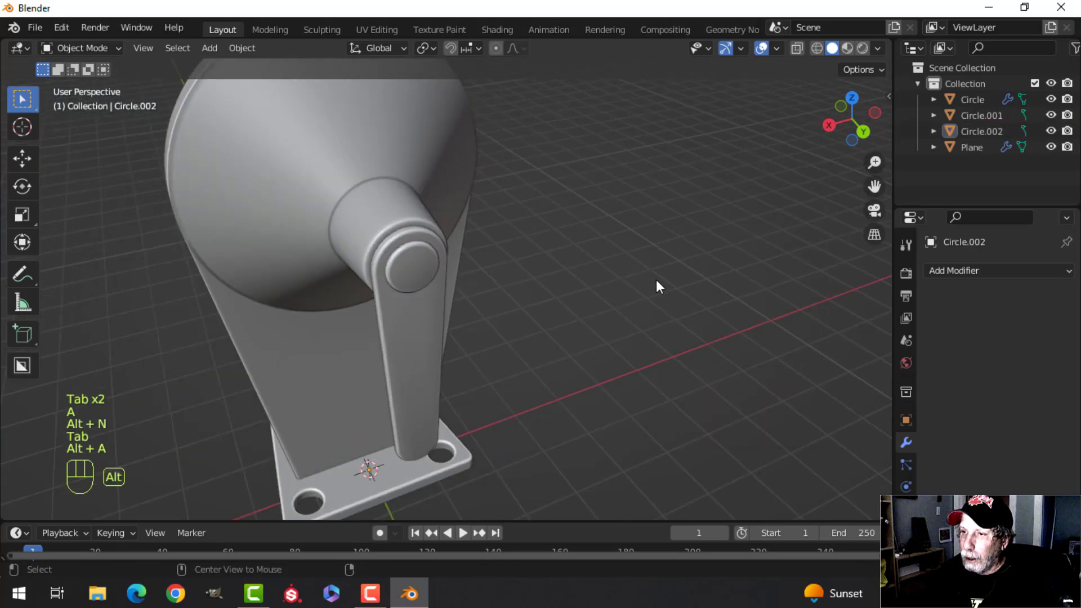
Check the face orientation across the whole model and examine the arm and base from several sides
middle_drag(656, 280, 732, 265)
click(776, 49)
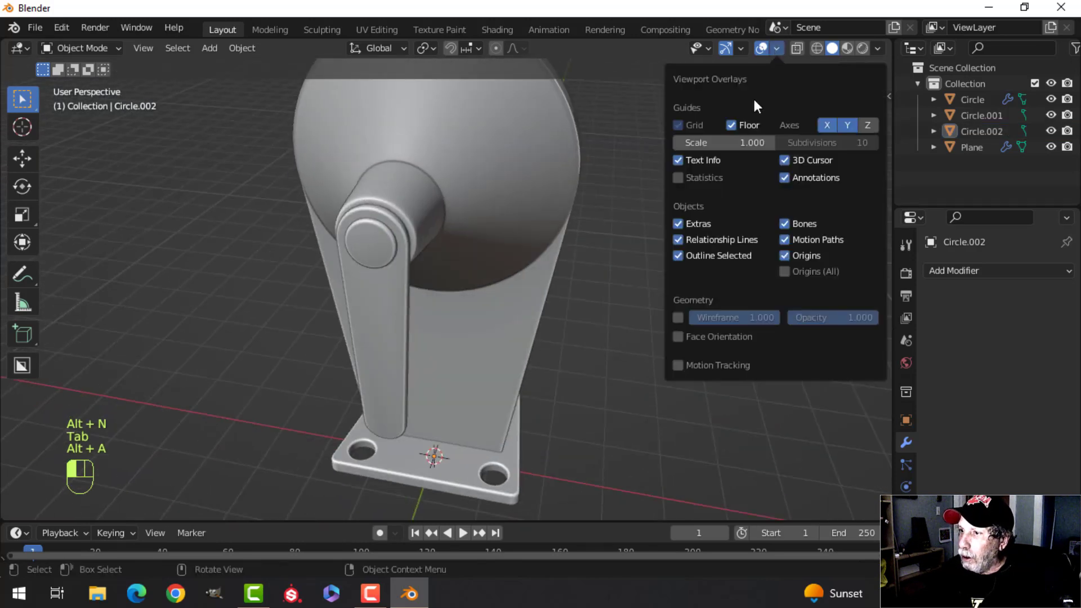
click(712, 335)
click(713, 337)
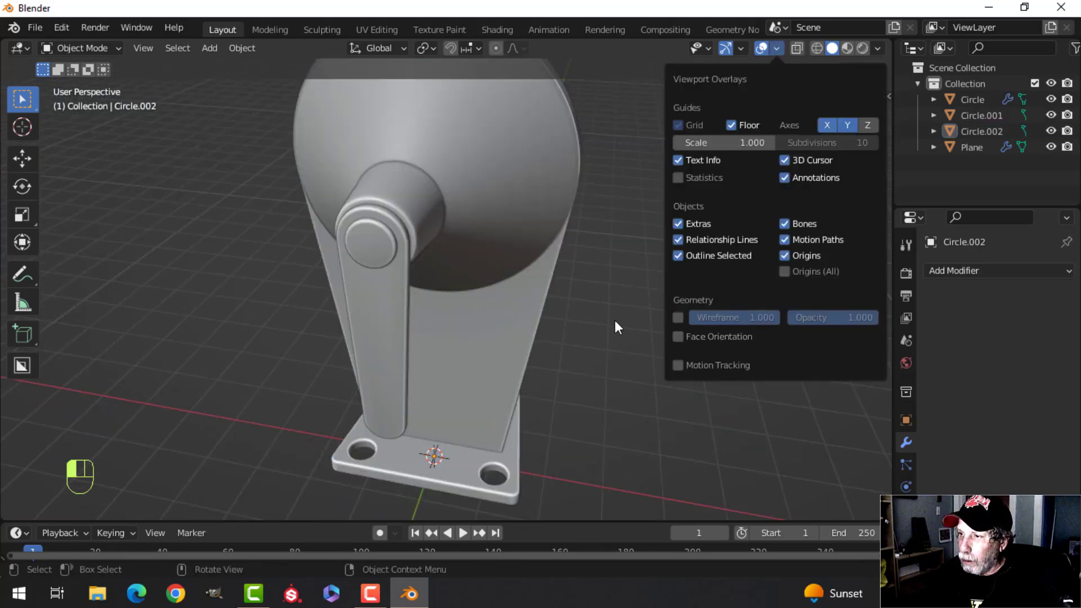
scroll(608, 338, down, 1)
scroll(608, 257, down, 2)
shift+middle_drag(603, 354, 651, 218)
scroll(634, 248, up, 3)
shift+middle_drag(626, 253, 572, 170)
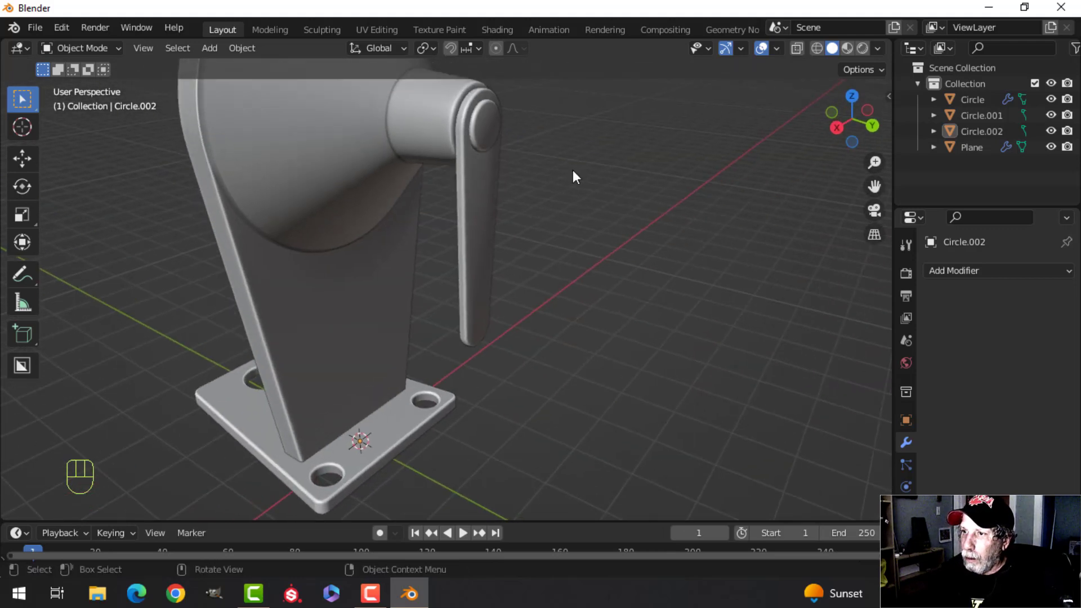
Duplicate the disc's mesh, lower the copy to the arm's lower end, and place it on the inner side facing the stem
click(502, 196)
key(alt+a)
middle_drag(500, 198, 546, 210)
click(486, 136)
key(Tab)
key(a)
key(shift+d)
right_click(487, 132)
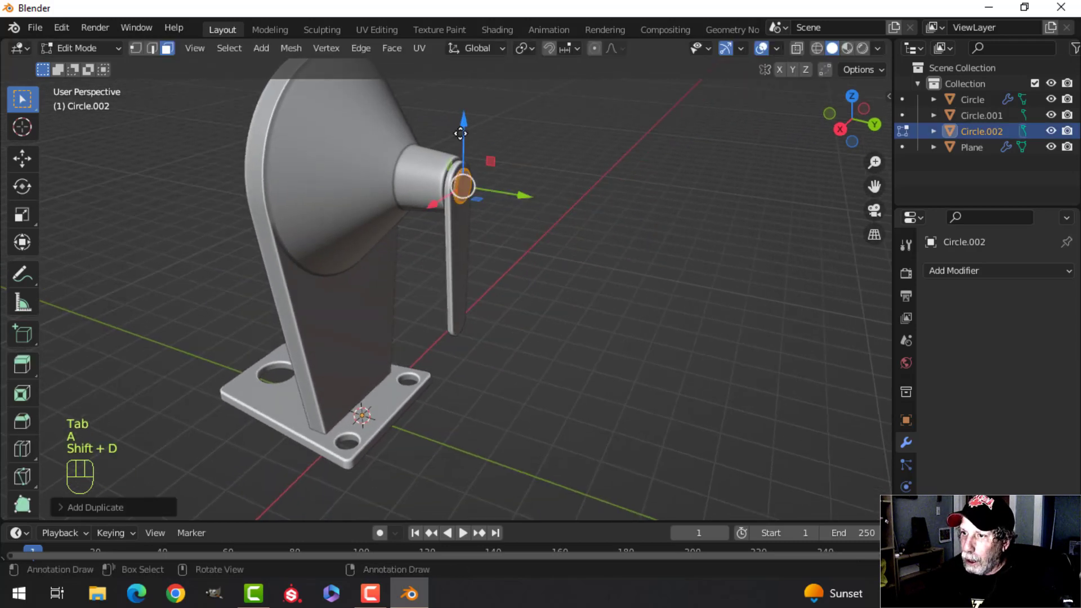
drag(461, 133, 453, 246)
drag(530, 320, 515, 315)
Turn the duplicated disc around the Z axis so its beveled side faces away from the arm
scroll(523, 304, up, 2)
shift+middle_drag(524, 304, 524, 233)
middle_drag(524, 233, 539, 236)
key(r)
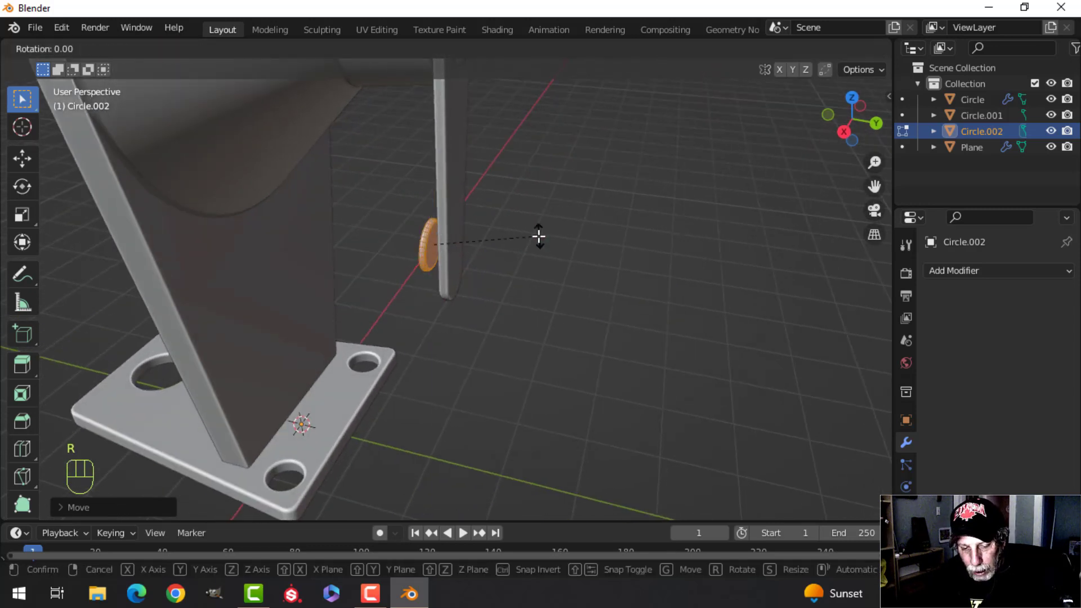
key(z)
key(1)
key(0)
click(538, 236)
In a wireframe back view, scale the duplicated disc down and lower it into the arm's rounded end, restoring solid shading
middle_drag(463, 256, 440, 244)
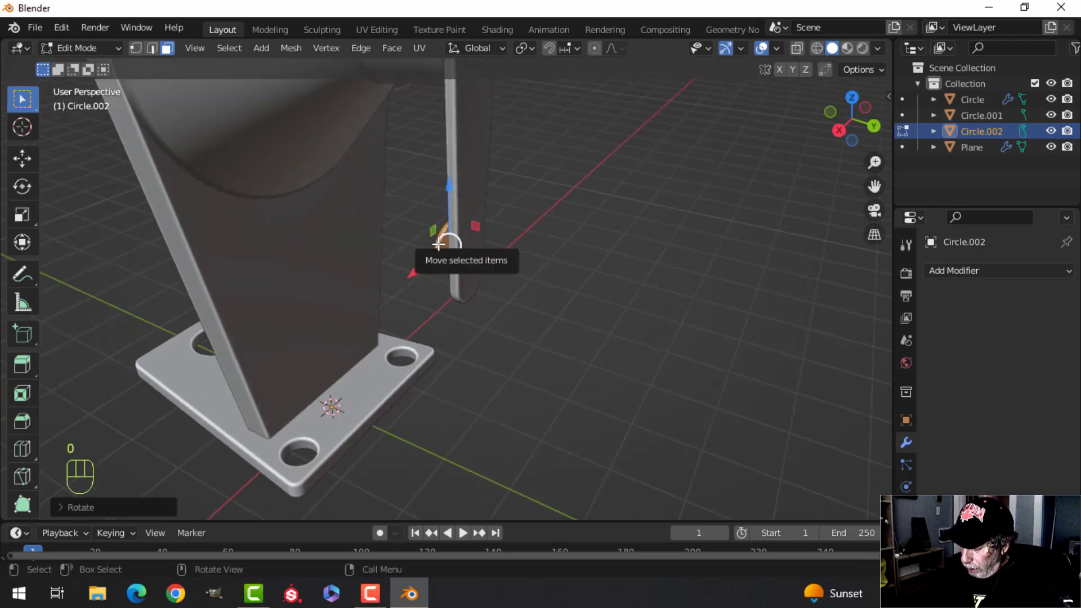
key(ctrl+KP_1)
key(z)
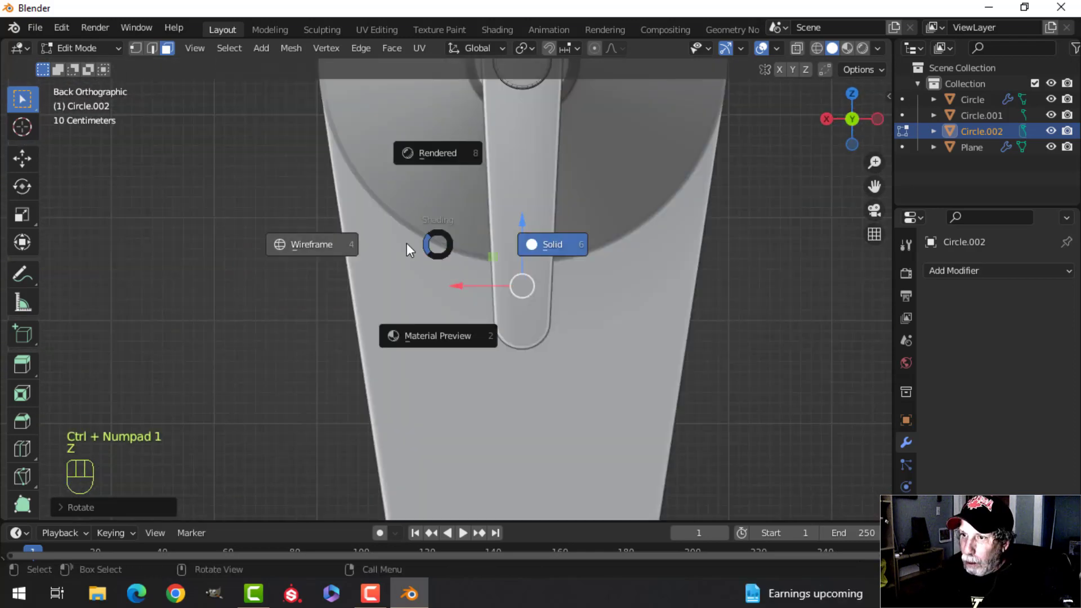
click(323, 243)
shift+middle_drag(549, 274, 486, 241)
scroll(532, 244, up, 2)
key(s)
click(543, 249)
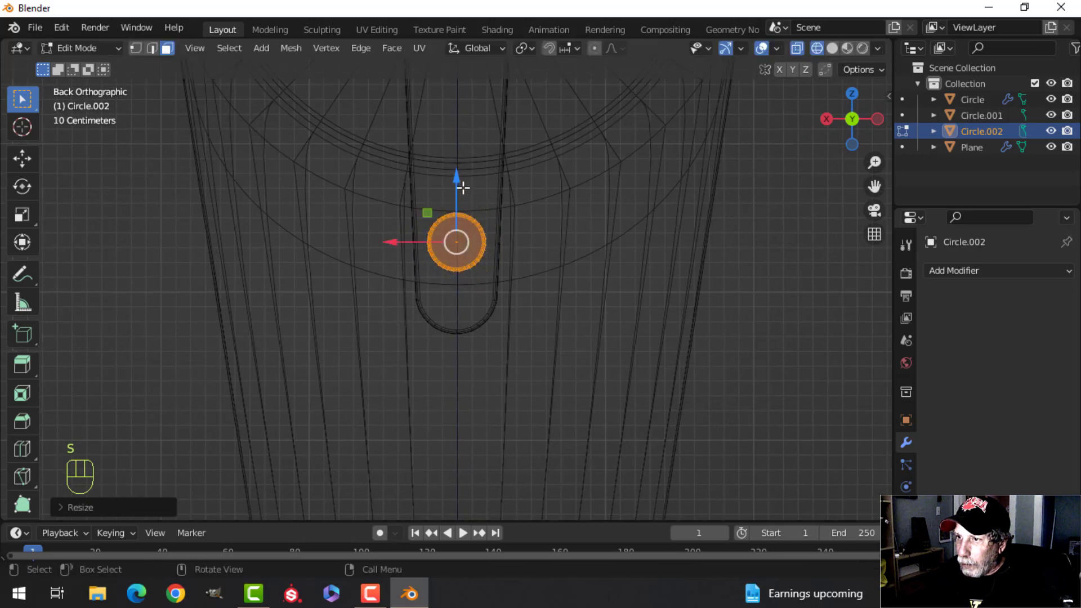
drag(463, 188, 504, 238)
key(z)
click(639, 241)
Move the small disc along Y against the arm's inner side, return to object mode, and deselect it
middle_drag(451, 287, 552, 307)
scroll(473, 311, up, 2)
mouse_move(472, 311)
middle_down()
mouse_move(394, 298)
mouse_move(442, 295)
middle_up()
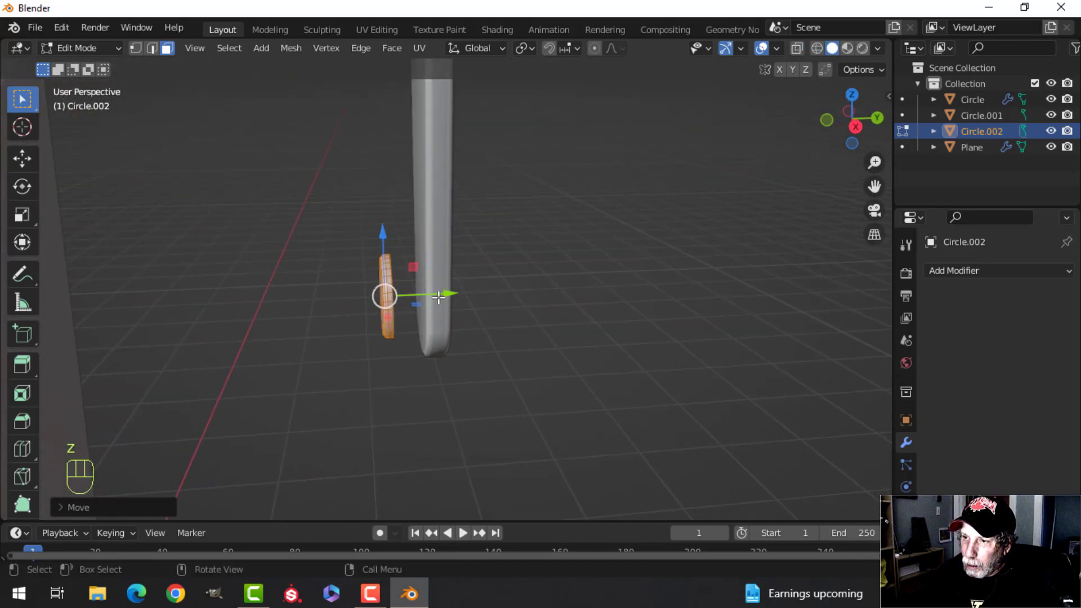
drag(444, 294, 474, 292)
key(Tab)
scroll(515, 286, down, 3)
key(alt+a)
Select the entire small disc, duplicate it, and move the copy along Y to the arm's outer side
middle_drag(515, 286, 449, 265)
scroll(469, 256, up, 4)
key(Tab)
key(a)
scroll(485, 255, down, 2)
scroll(492, 219, down, 5)
middle_drag(530, 249, 522, 244)
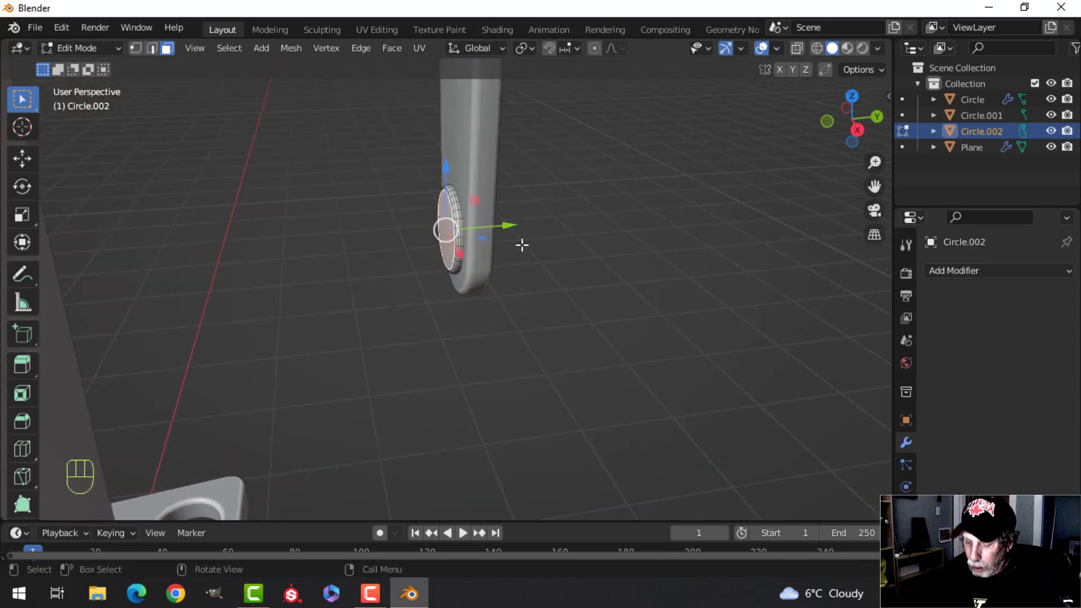
key(ctrl+l)
key(shift+d)
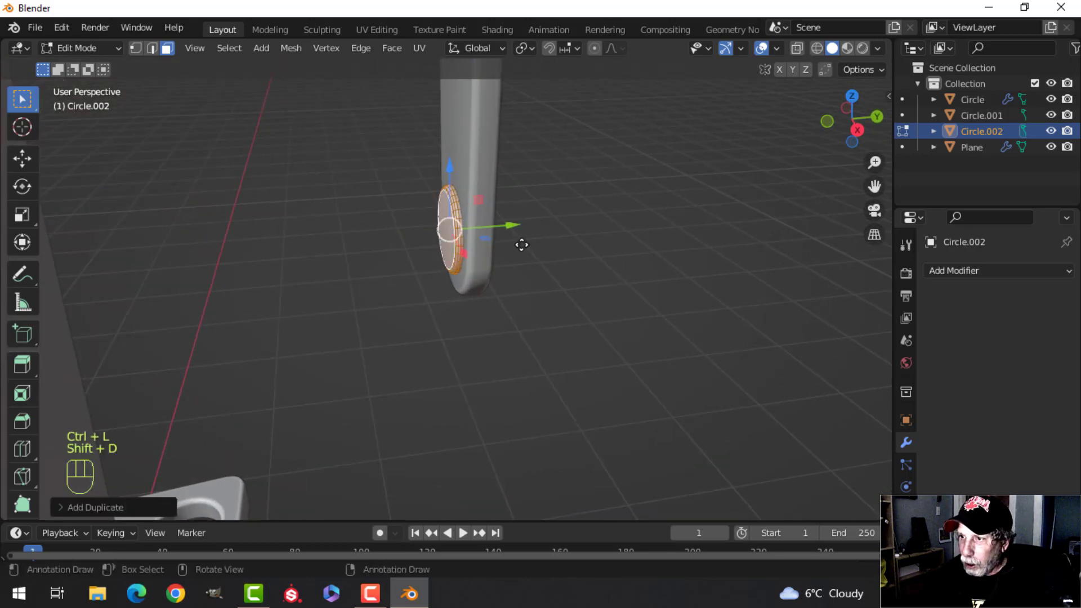
drag(512, 225, 566, 212)
middle_drag(567, 213, 546, 238)
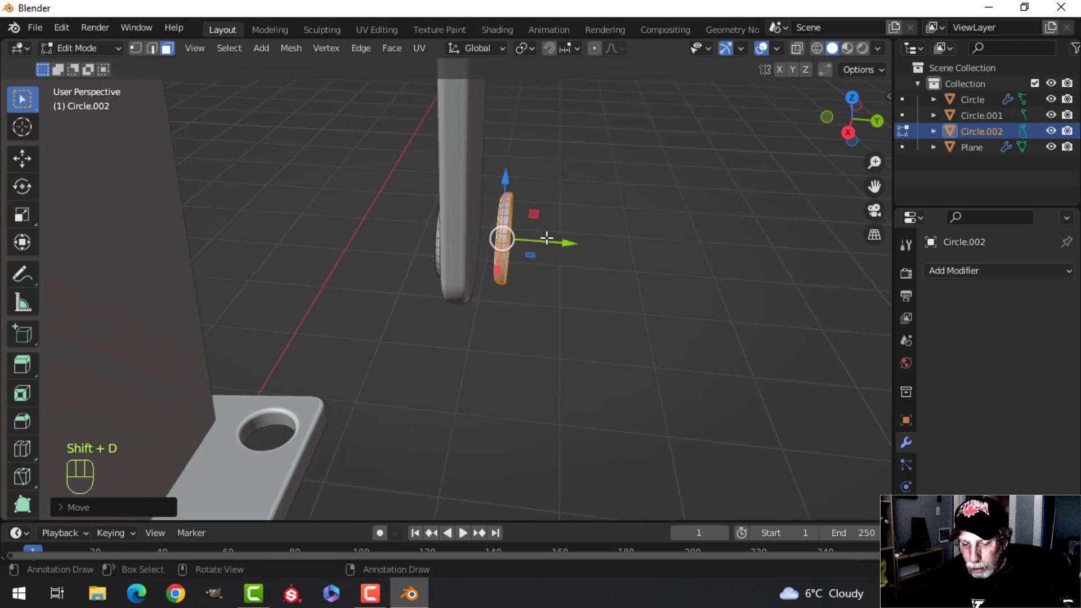
Separate the duplicated small disc into its own object and return to object mode
key(p)
click(547, 238)
key(Tab)
Select the separated small disc and rotate its entire mesh 180° about Z
click(505, 223)
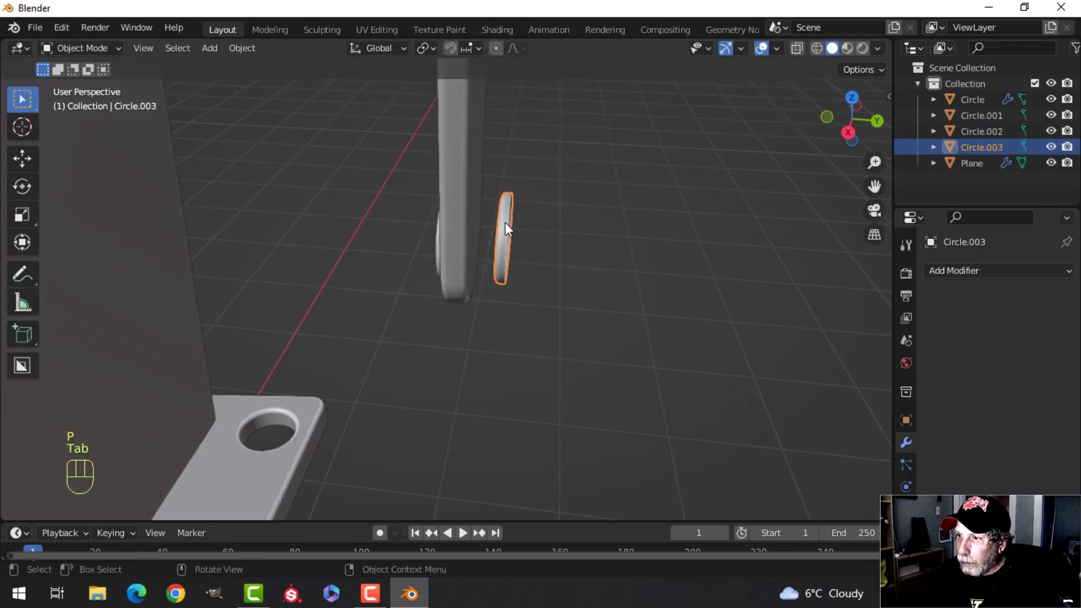
key(Tab)
key(a)
key(r)
key(z)
key(1)
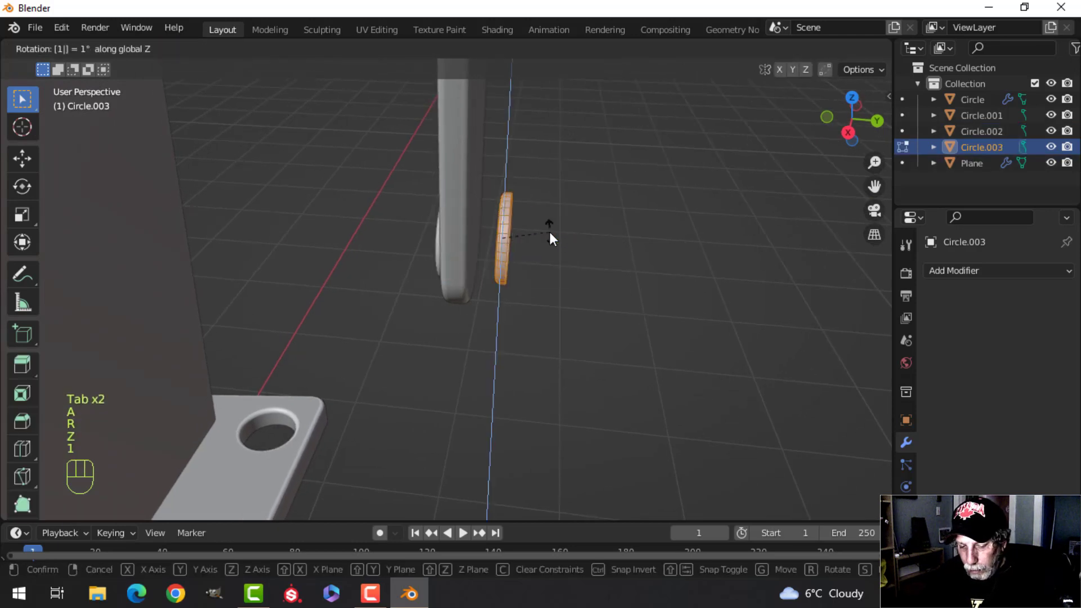
key(8)
key(0)
click(549, 232)
Keep only the separated disc's large flat face and delete all its other faces
mouse_move(587, 250)
middle_down()
mouse_move(493, 263)
mouse_move(511, 263)
mouse_move(495, 247)
mouse_move(586, 250)
mouse_move(570, 247)
middle_up()
scroll(511, 263, up, 1)
key(alt+a)
key(3)
click(506, 246)
key(ctrl+i)
scroll(583, 249, up, 2)
key(x)
click(555, 248)
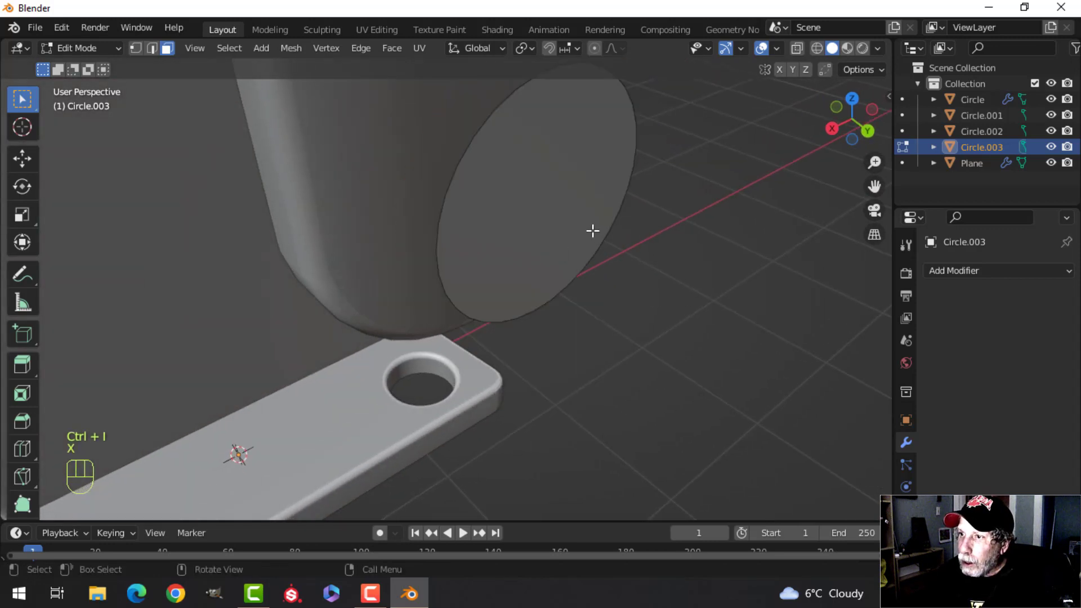
Delete only the remaining round face, keeping its circular outline of edges
key(a)
key(x)
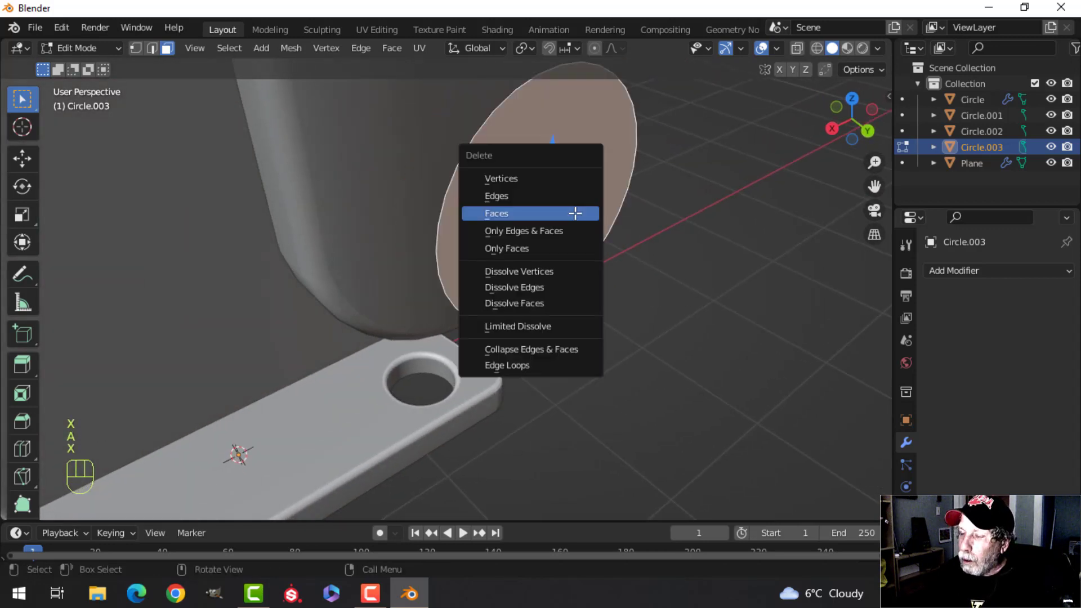
click(528, 246)
From the back view, scale the circular edge loop up by about 1.36, nearly to the arm's rounded edge
middle_drag(625, 229, 501, 301)
key(ctrl+KP_1)
scroll(531, 192, up, 2)
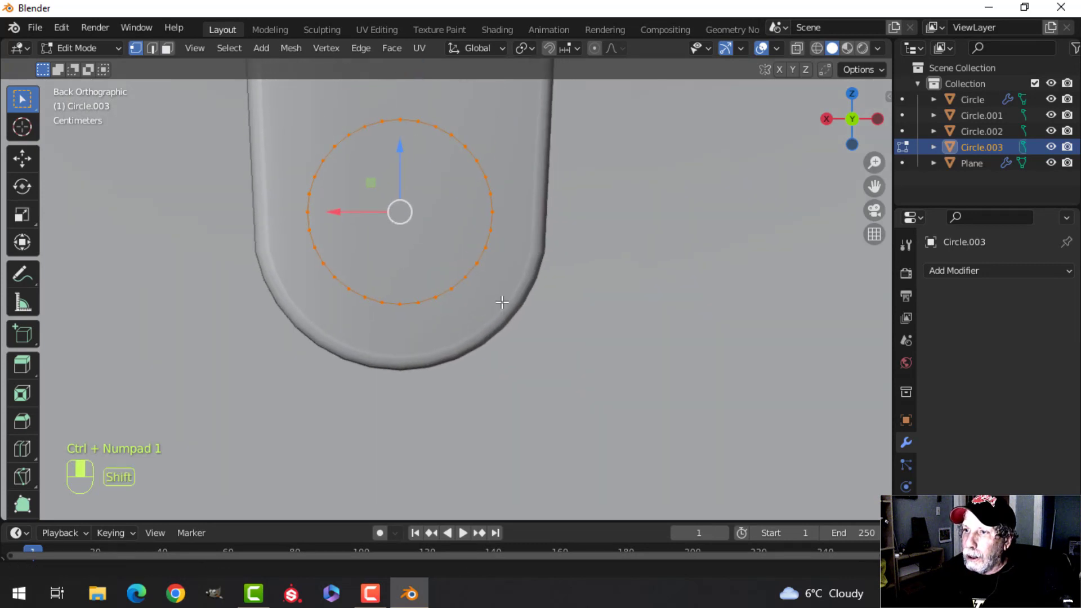
key(s)
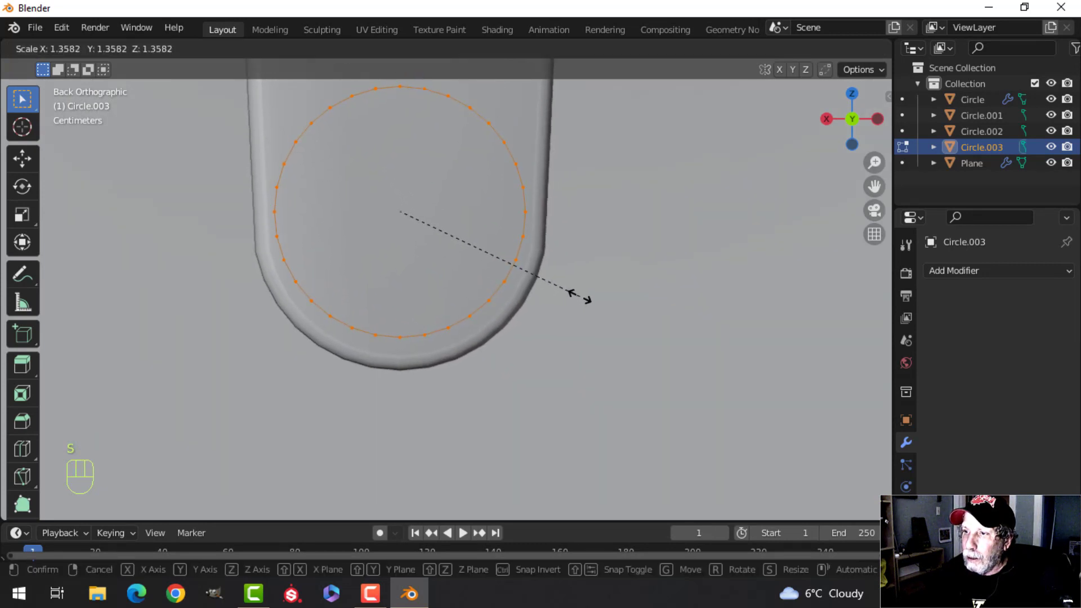
click(581, 296)
Select every other vertex of the circular loop with Checker Deselect and scale them to give it a fluted outline
scroll(541, 268, down, 2)
shift+middle_drag(538, 268, 512, 327)
scroll(498, 295, up, 1)
scroll(504, 306, up, 2)
shift+middle_drag(502, 306, 540, 303)
click(229, 49)
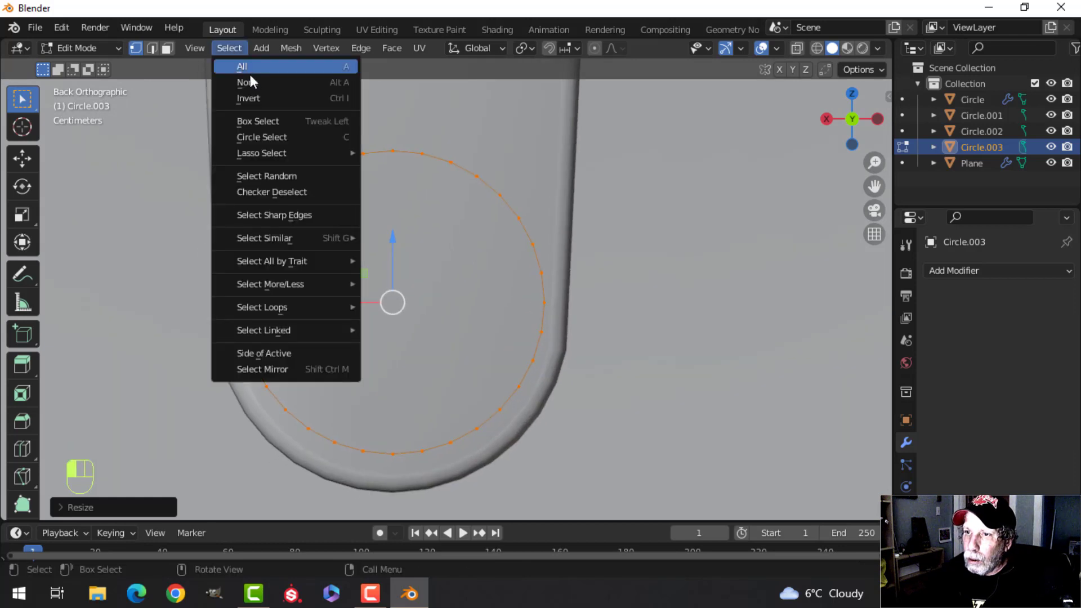
click(279, 194)
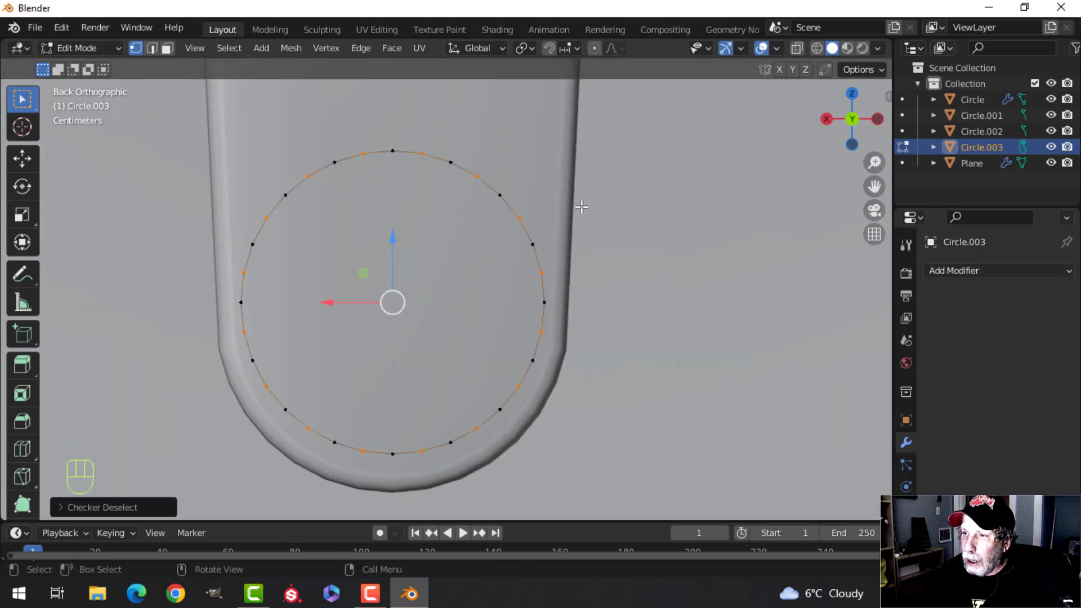
key(s)
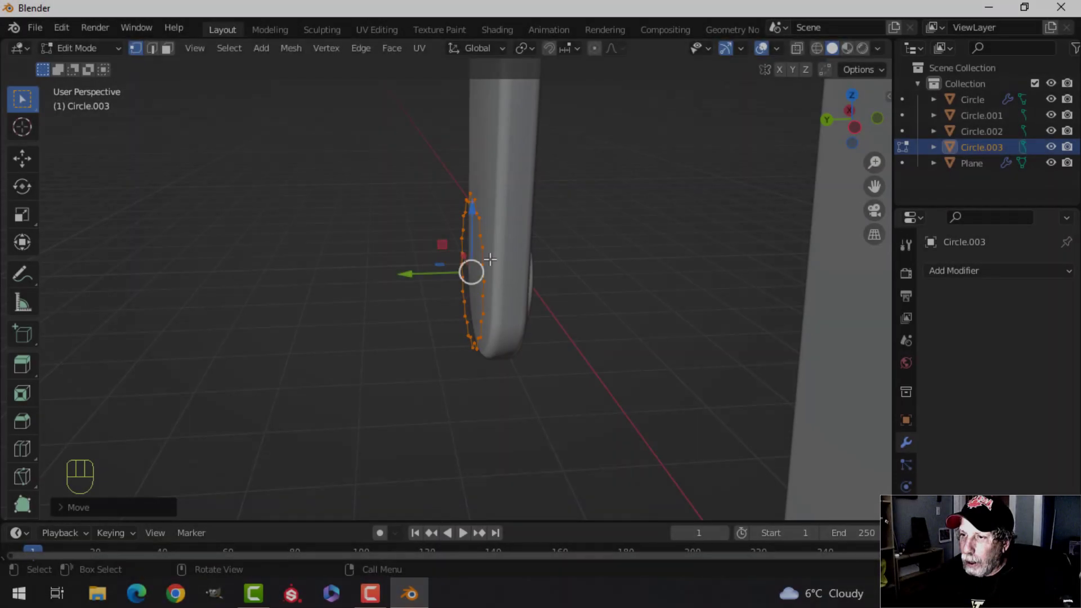
Extrude the fluted loop along Y away from the arm to form the long side wall of the handle knob
key(e)
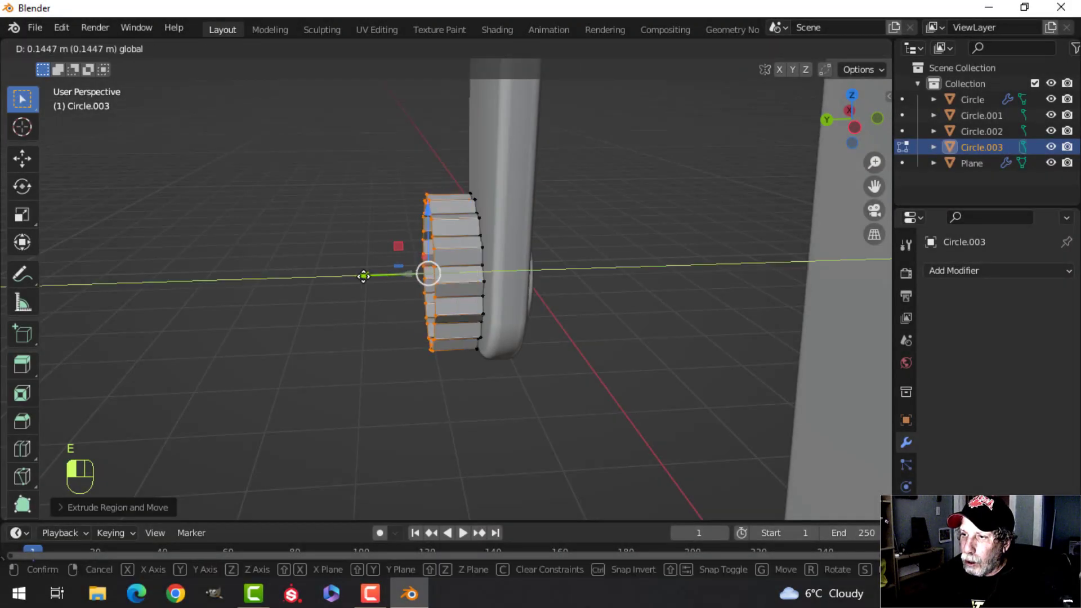
click(293, 278)
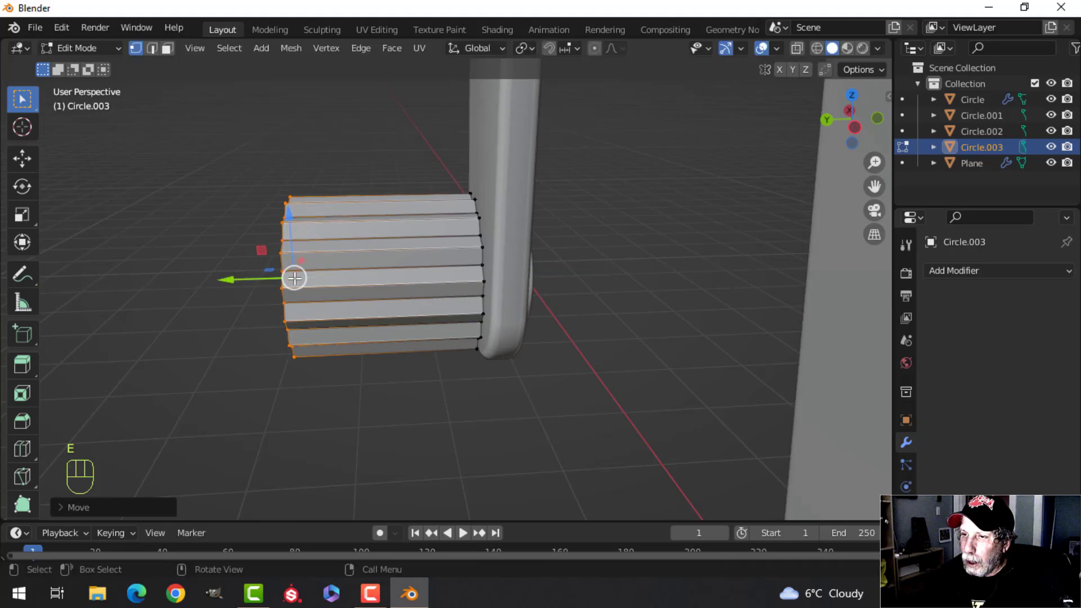
Scale down the knob's outer edge loop to taper the body, and fill that end with a face
key(s)
click(386, 272)
middle_drag(386, 272, 469, 224)
scroll(422, 253, up, 2)
key(f)
middle_drag(469, 224, 464, 236)
Select the whole knob mesh and recalculate its normals
key(a)
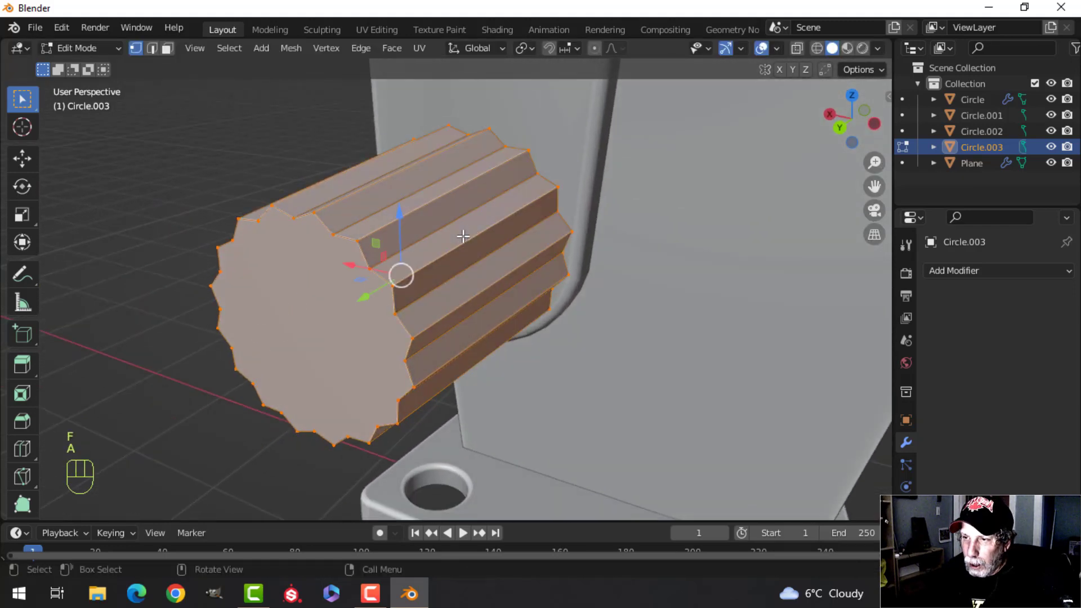
key(alt+n)
click(464, 236)
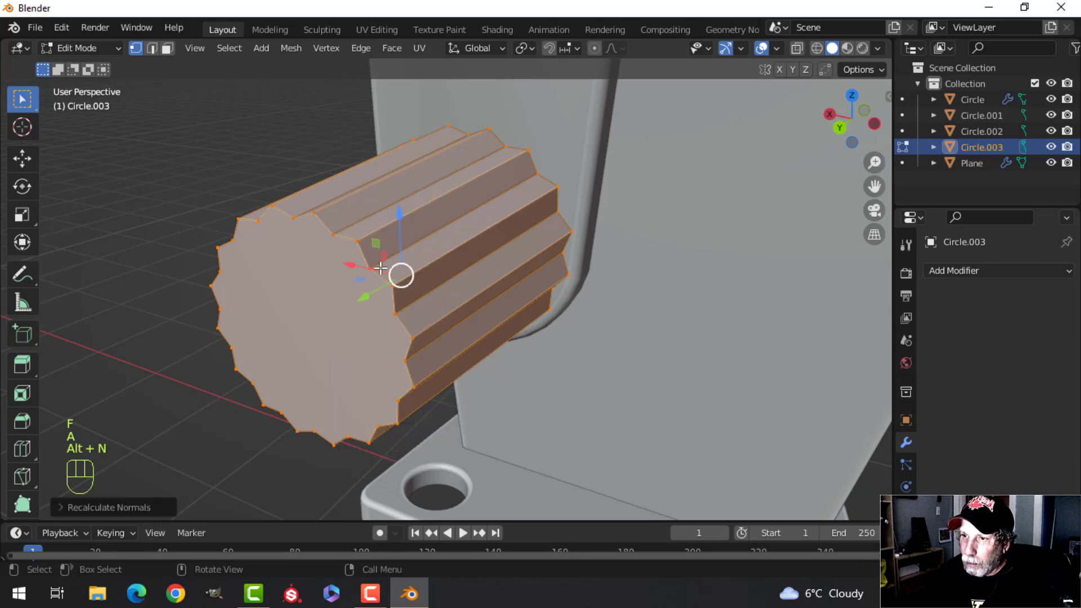
Bevel the border of the knob's outer end face with 3 segments and a width of about 0.008 m
key(3)
click(344, 291)
scroll(423, 264, up, 2)
mouse_move(429, 262)
shift+middle_down()
mouse_move(444, 256)
mouse_move(434, 258)
shift+middle_up()
key(ctrl+b)
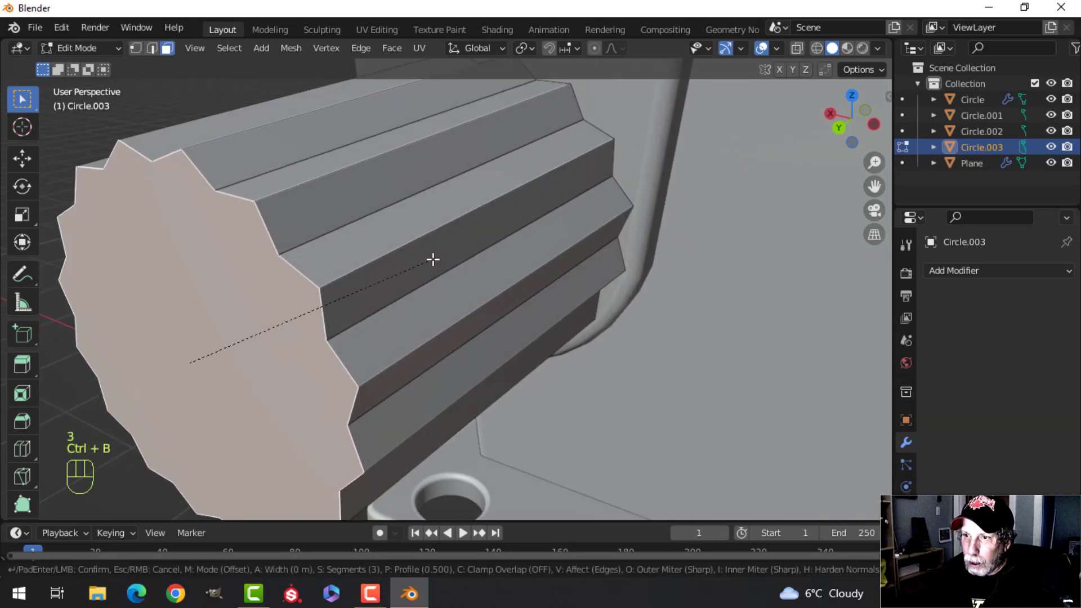
key(shift)
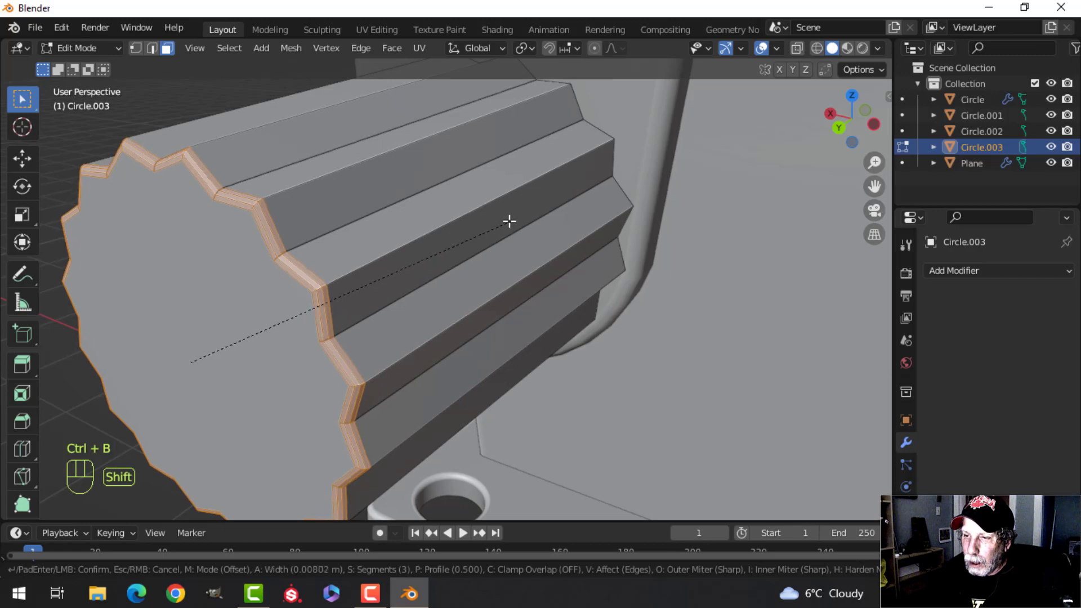
click(509, 222)
key(Tab)
Isolate the knob in local view and fill its open inner end with a face
middle_drag(555, 219, 437, 225)
key(alt+a)
click(495, 198)
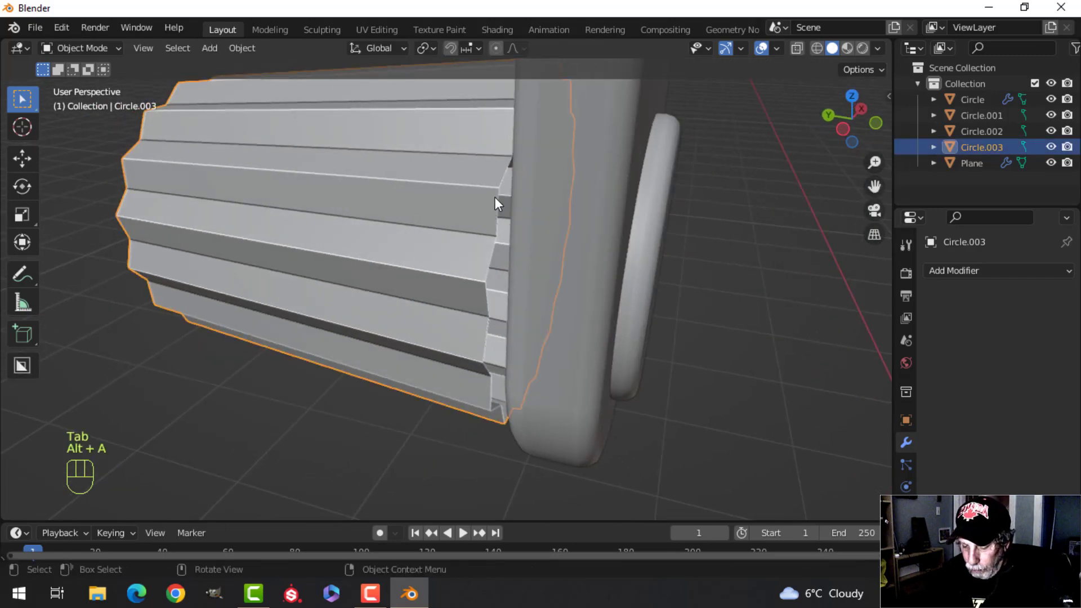
key(slash)
key(Tab)
middle_drag(601, 231, 536, 248)
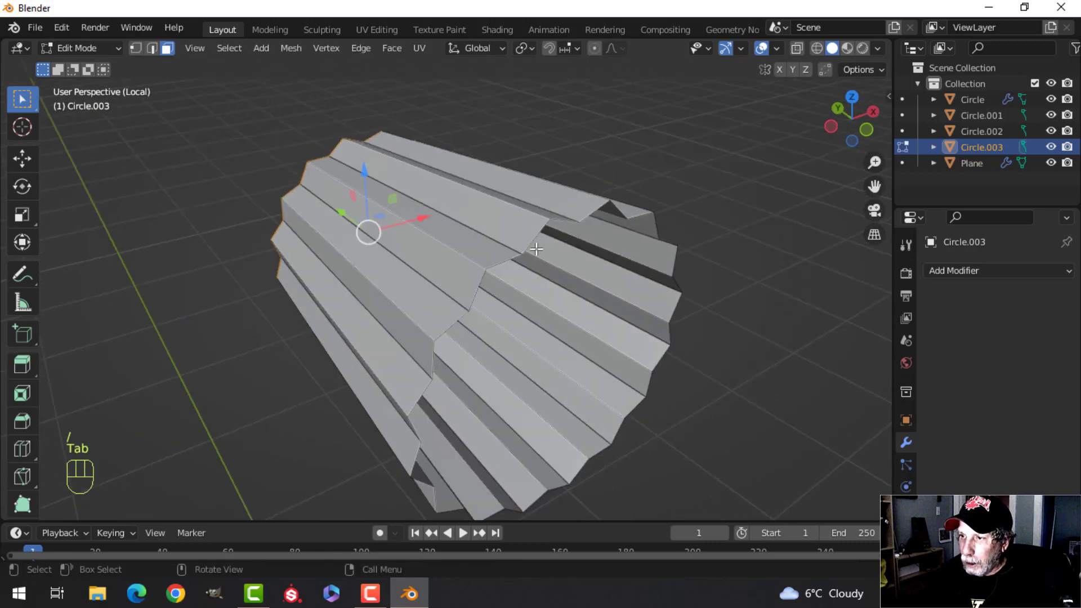
key(2)
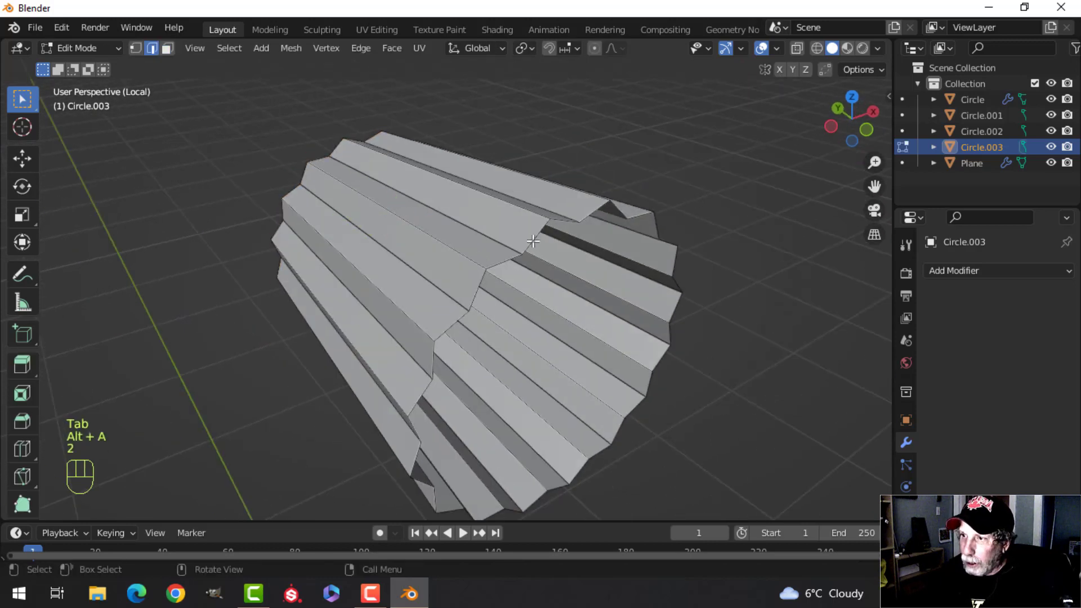
alt+shift+click(532, 237)
key(f)
Bevel the fluted border of the knob's inner end face with 2 segments
mouse_move(594, 254)
middle_down()
mouse_move(560, 256)
mouse_move(575, 256)
middle_up()
key(ctrl+b)
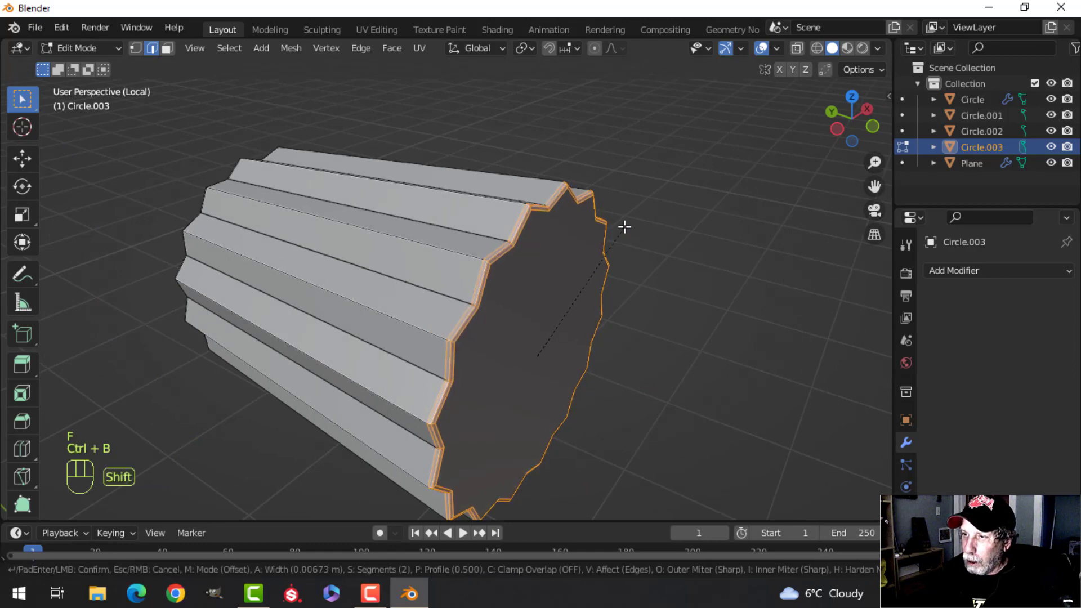
shift+click(635, 215)
key(Tab)
Shade the knob smooth and add a Bevel modifier with 3 segments
scroll(399, 279, down, 3)
middle_drag(393, 282, 484, 261)
right_click(466, 248)
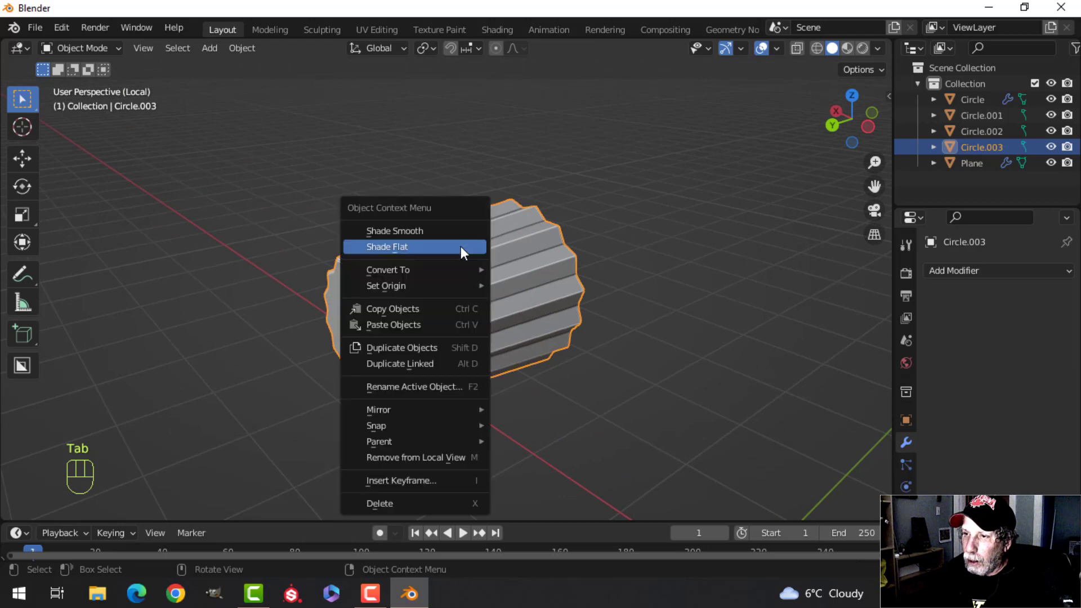
click(459, 238)
scroll(557, 268, down, 2)
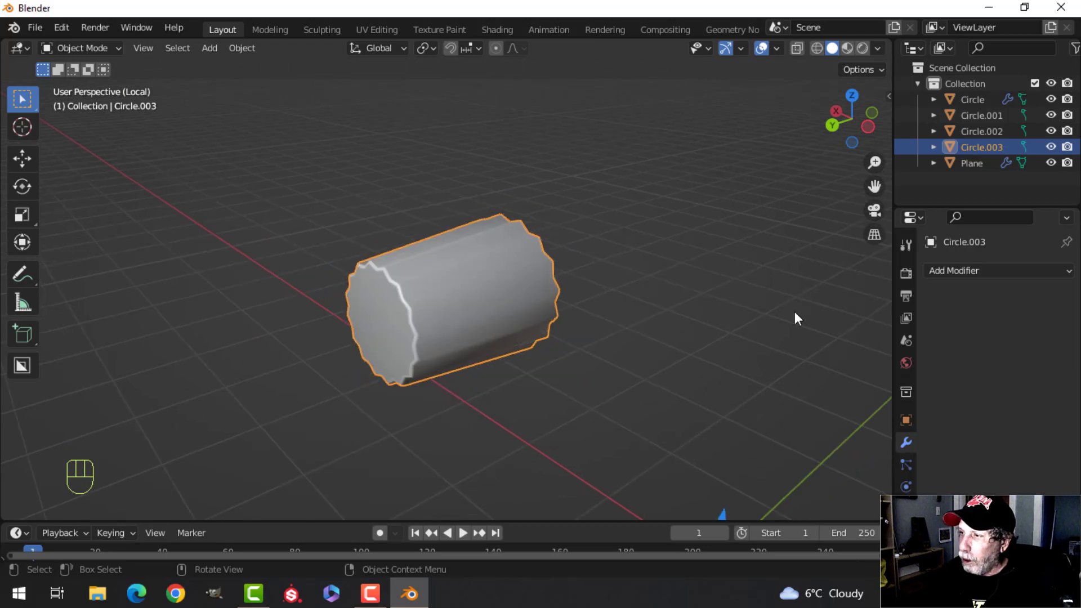
click(939, 271)
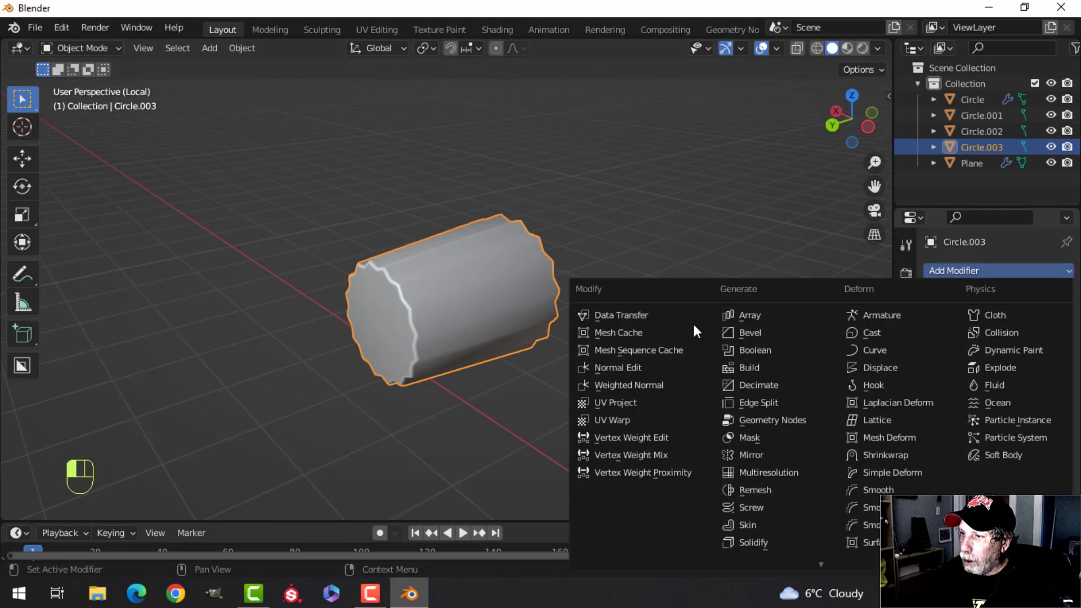
click(746, 331)
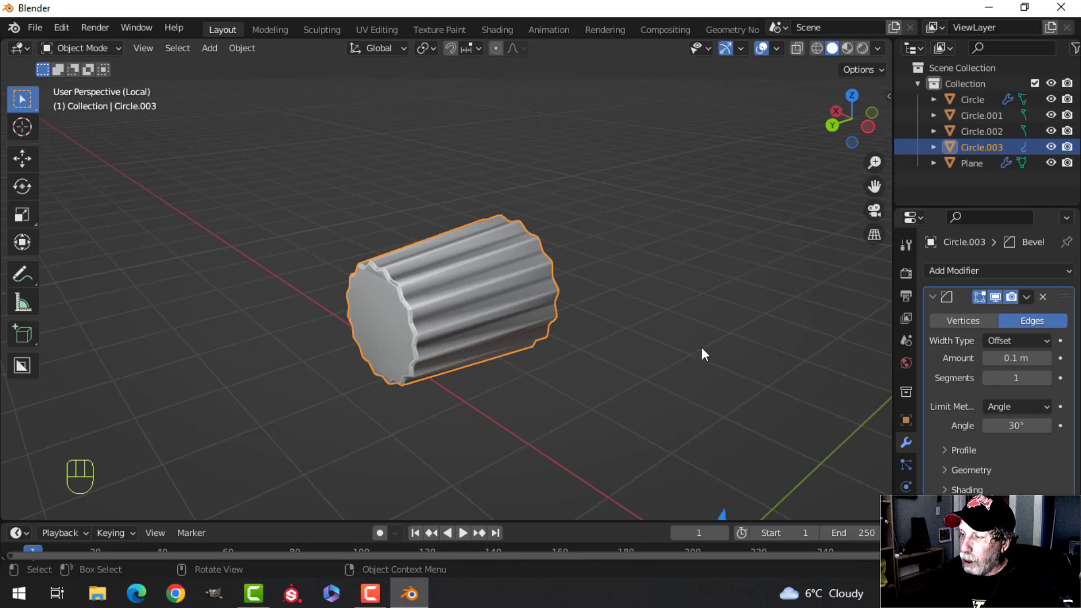
click(1046, 378)
Recalculate the normals of the entire knob mesh with the Bevel modifier in place
middle_drag(563, 334, 519, 330)
key(Tab)
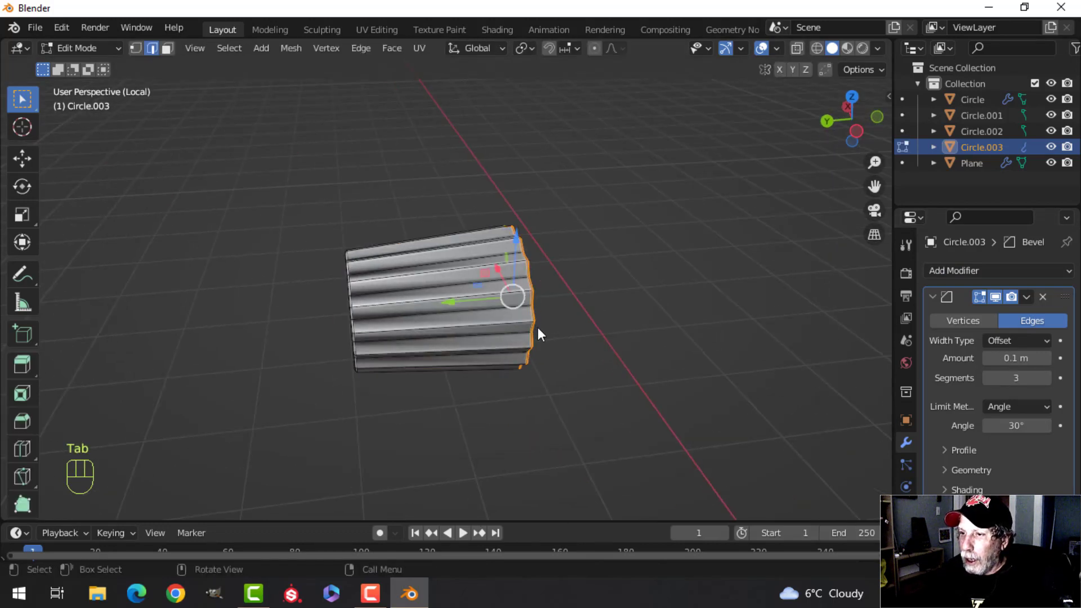
key(a)
key(alt+n)
click(538, 327)
key(Tab)
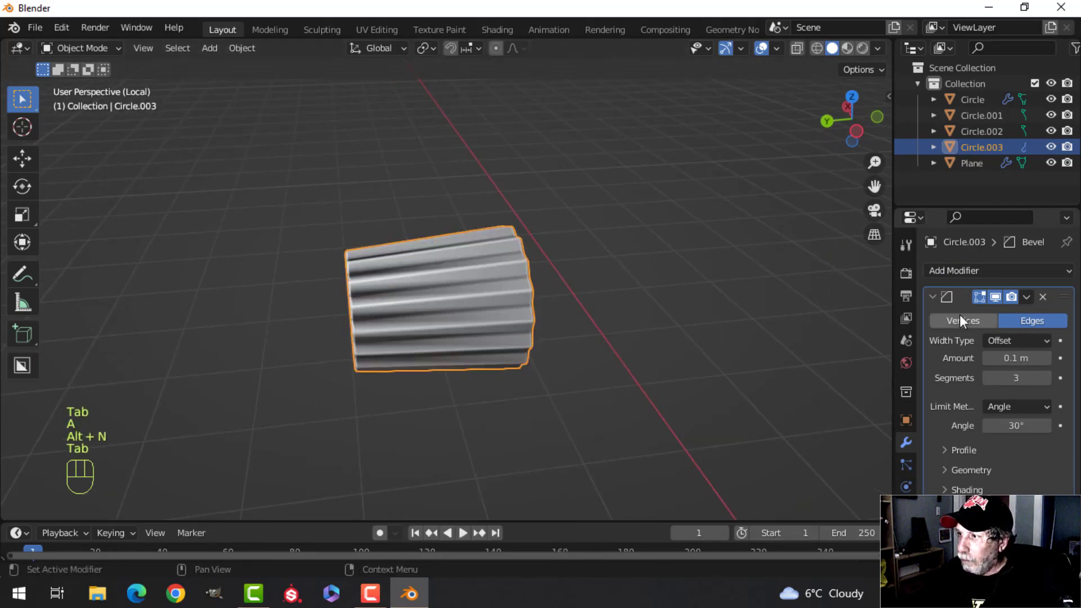
Add a Weighted Normal modifier to the knob and enable Auto Smooth for its normals
click(952, 271)
click(628, 386)
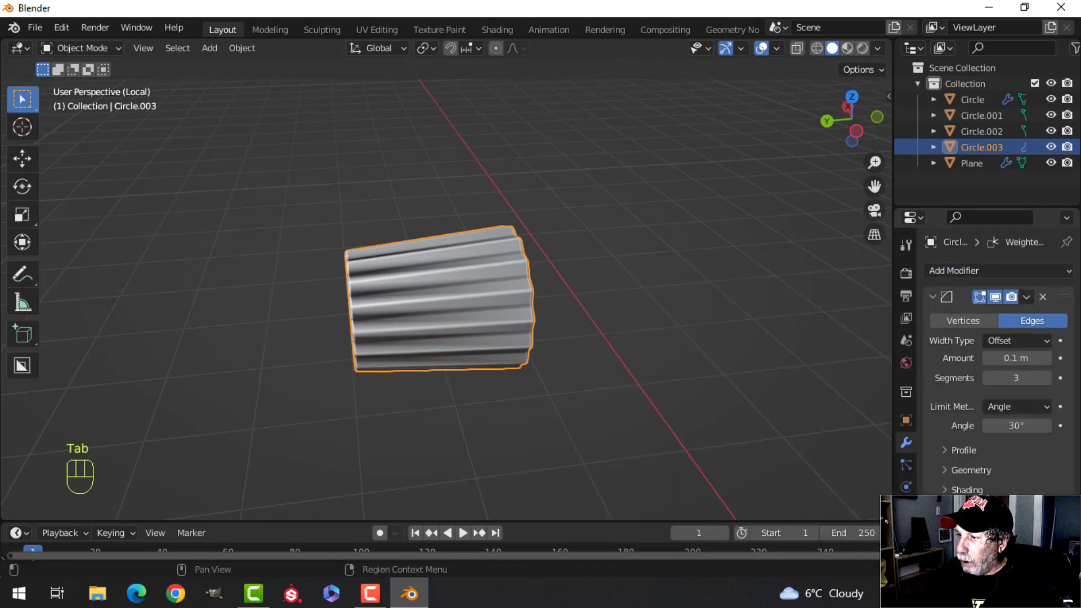
click(906, 532)
scroll(998, 361, down, 3)
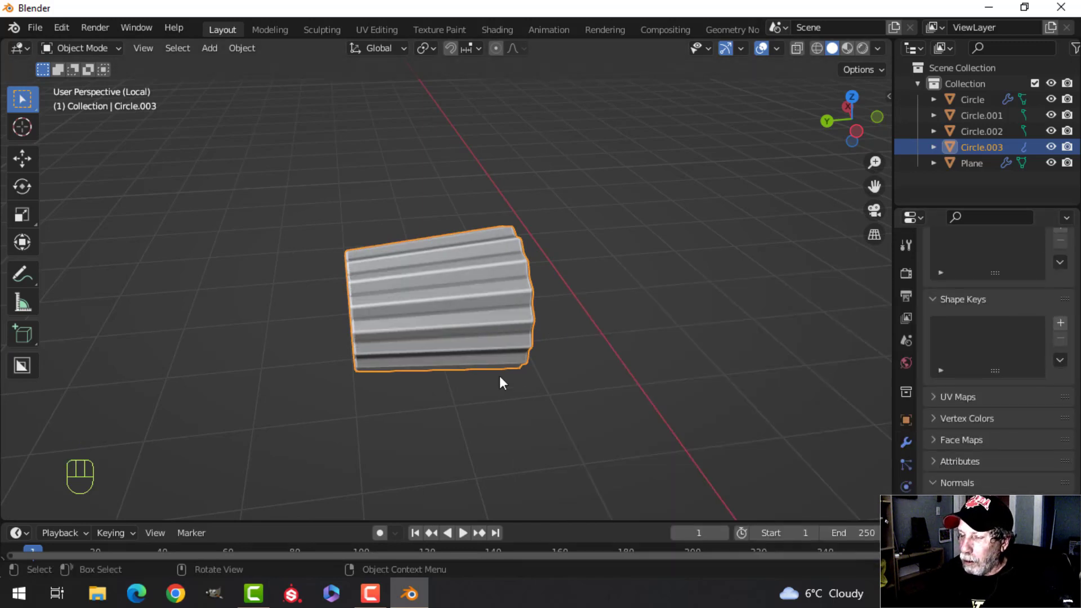
Leave local view and scale the whole knob mesh down in proportion to the crank arm
key(alt+a)
middle_drag(499, 376, 471, 358)
scroll(528, 337, up, 2)
scroll(528, 337, down, 4)
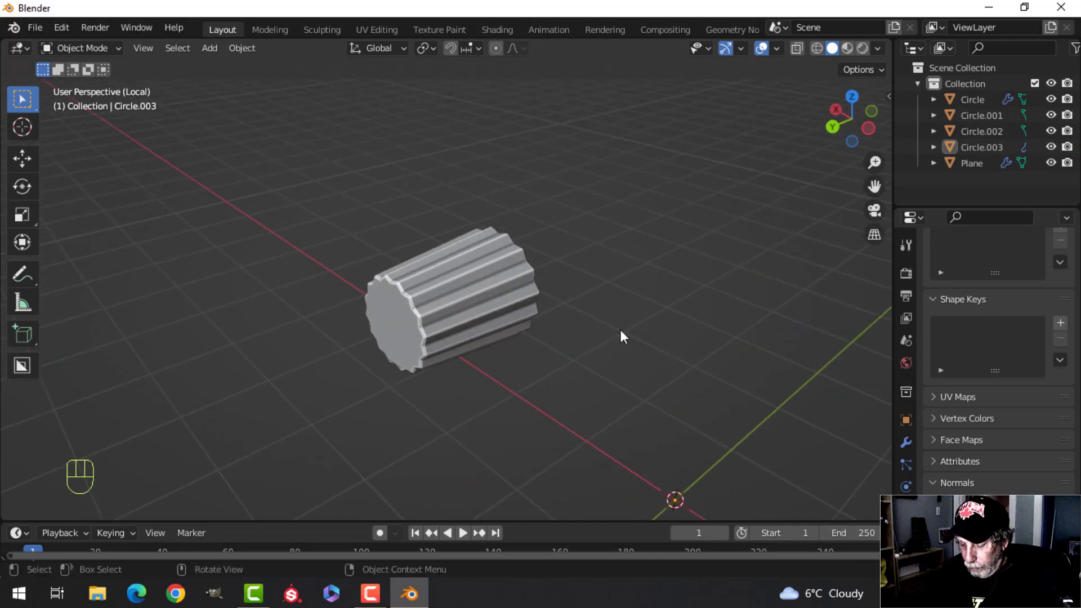
key(KP_Divide)
click(438, 275)
key(Tab)
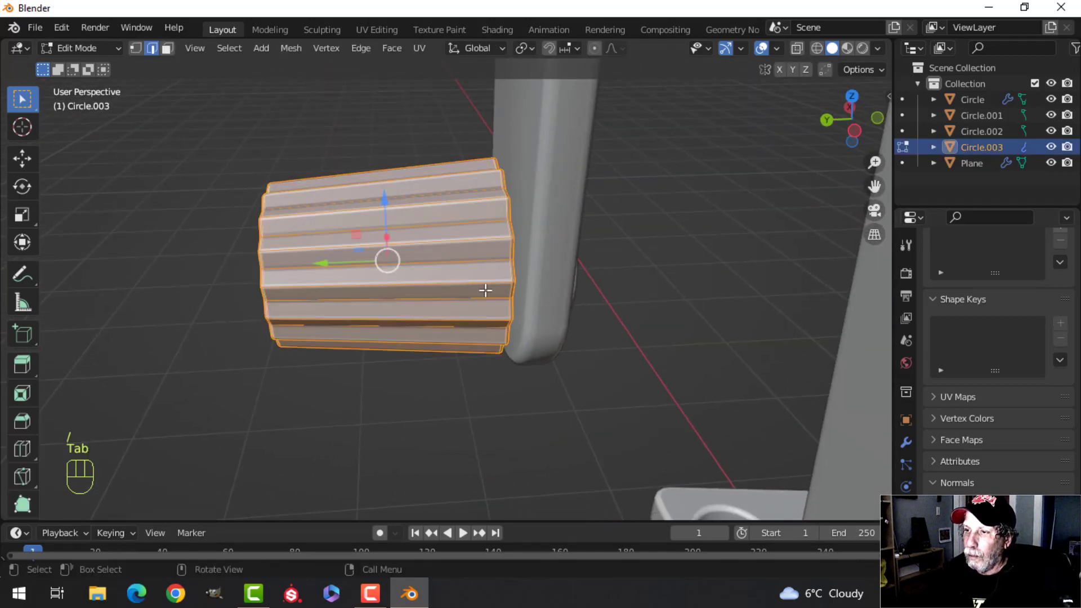
key(a)
middle_drag(485, 289, 339, 246)
drag(340, 246, 354, 247)
middle_drag(355, 248, 603, 275)
key(s)
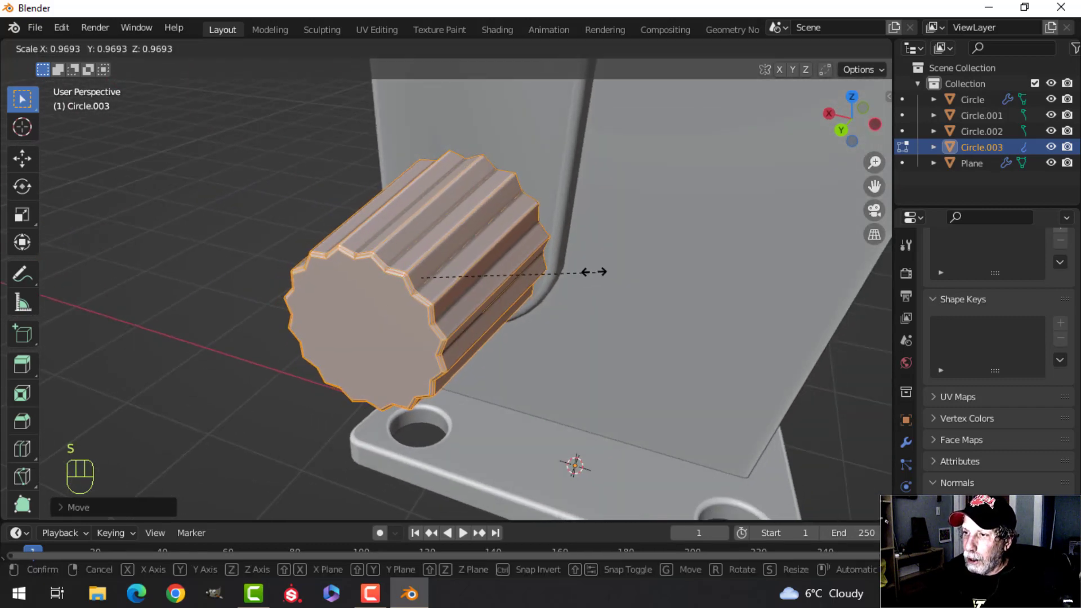
click(545, 294)
middle_drag(546, 295, 475, 287)
Slide the knob along Y away from the arm and delete its inner end face together with the bevelled rim faces
drag(350, 278, 269, 282)
middle_drag(490, 276, 417, 272)
key(alt+a)
scroll(419, 272, up, 2)
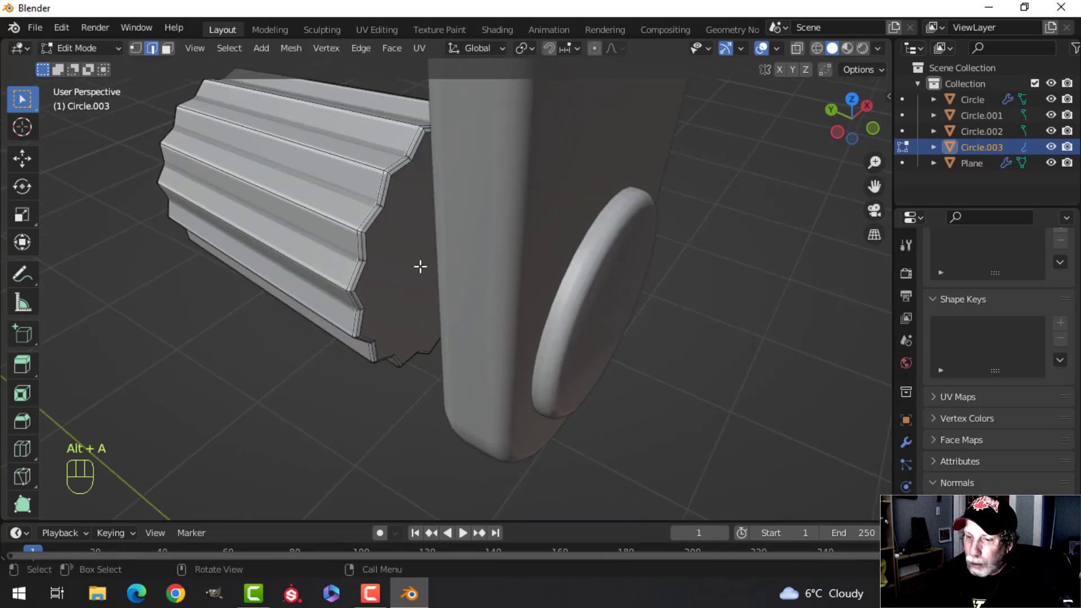
key(3)
click(415, 258)
middle_drag(415, 258, 495, 271)
key(ctrl+KP_Add)
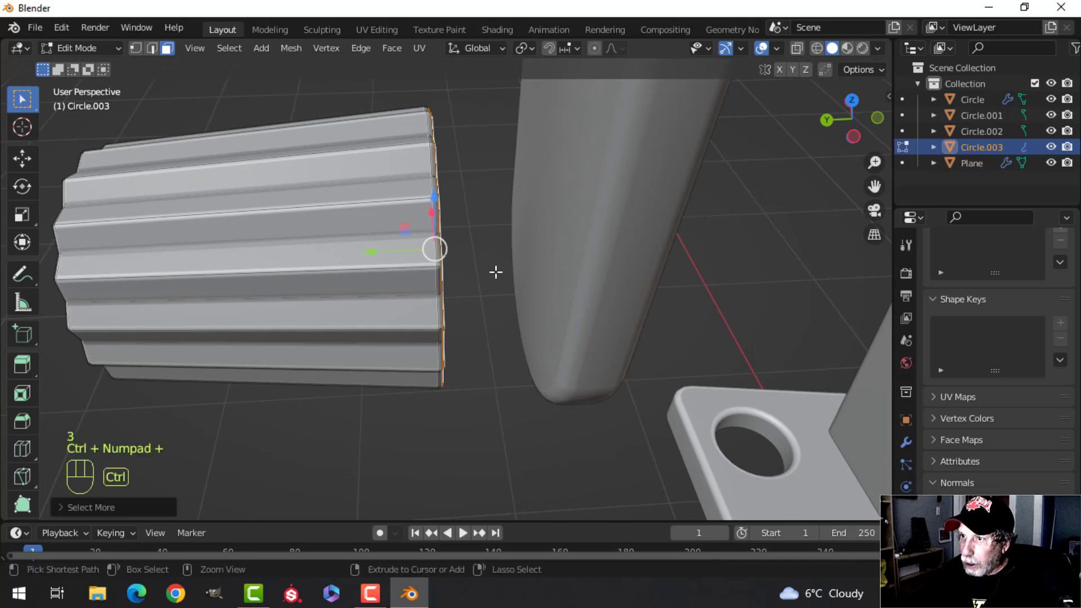
key(x)
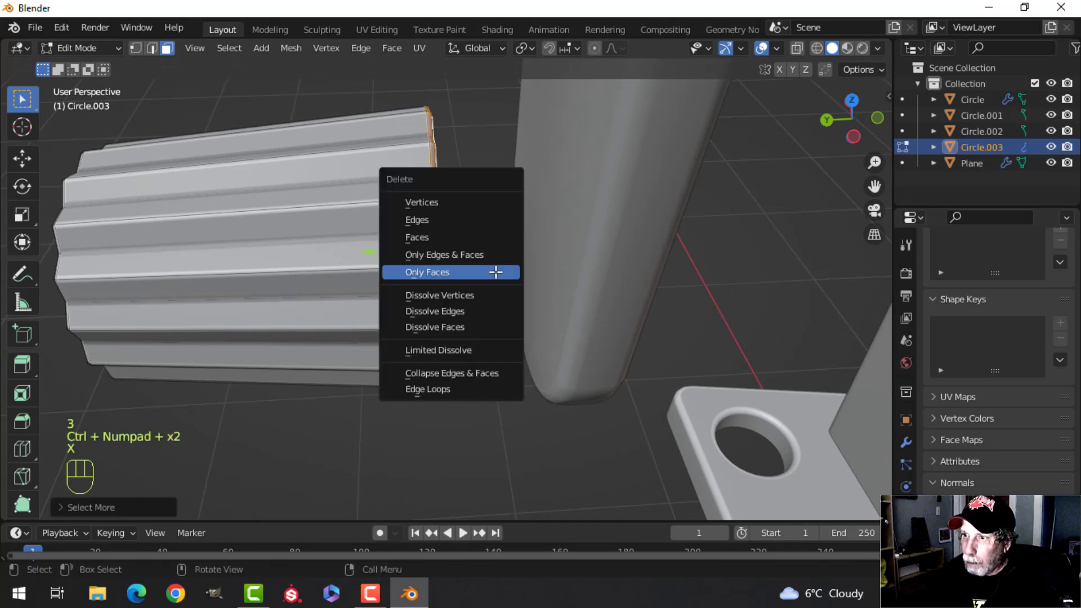
click(469, 243)
Move the whole knob back along Y until its open end meets the crank arm
key(a)
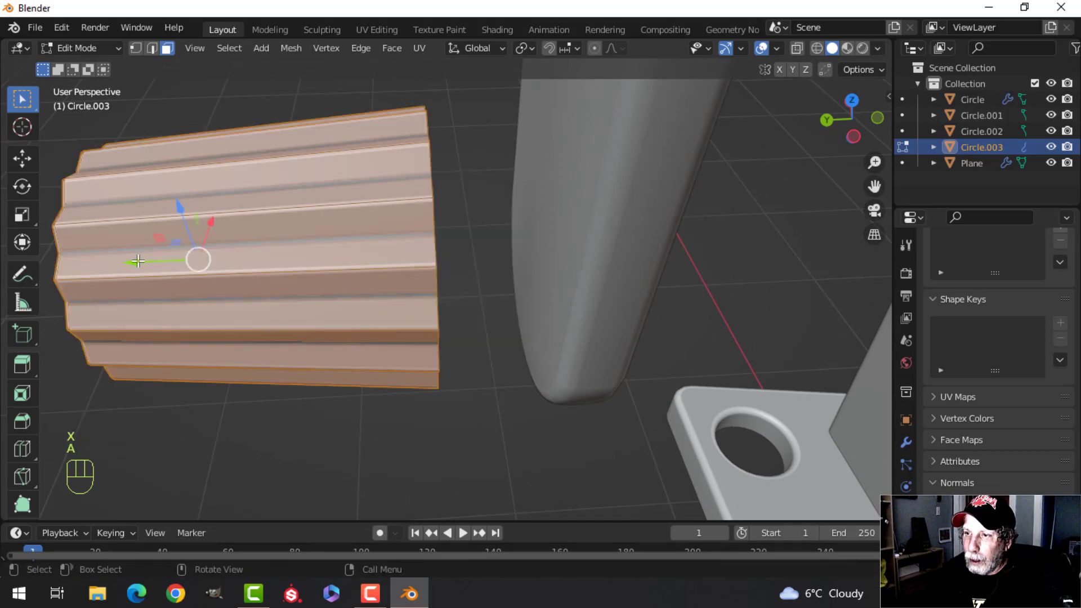
drag(138, 260, 337, 257)
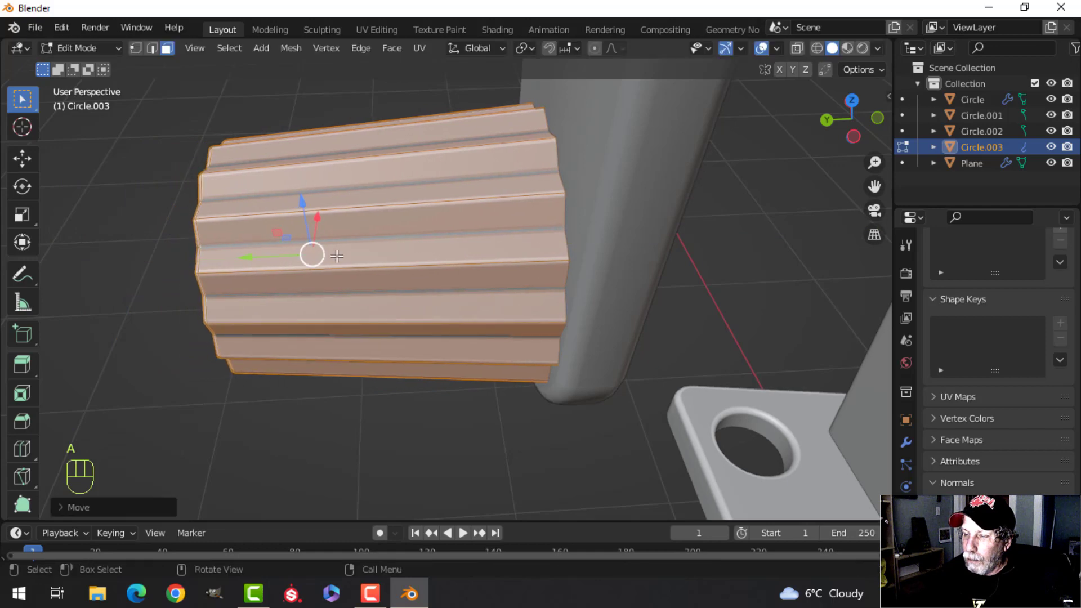
key(Tab)
scroll(316, 276, down, 4)
key(alt+a)
Duplicate the pivot disc at the arm's lower end and place the copy beyond the knob's outer end
middle_drag(309, 284, 537, 275)
scroll(485, 281, down, 3)
shift+middle_drag(418, 273, 472, 292)
click(393, 243)
key(Tab)
key(a)
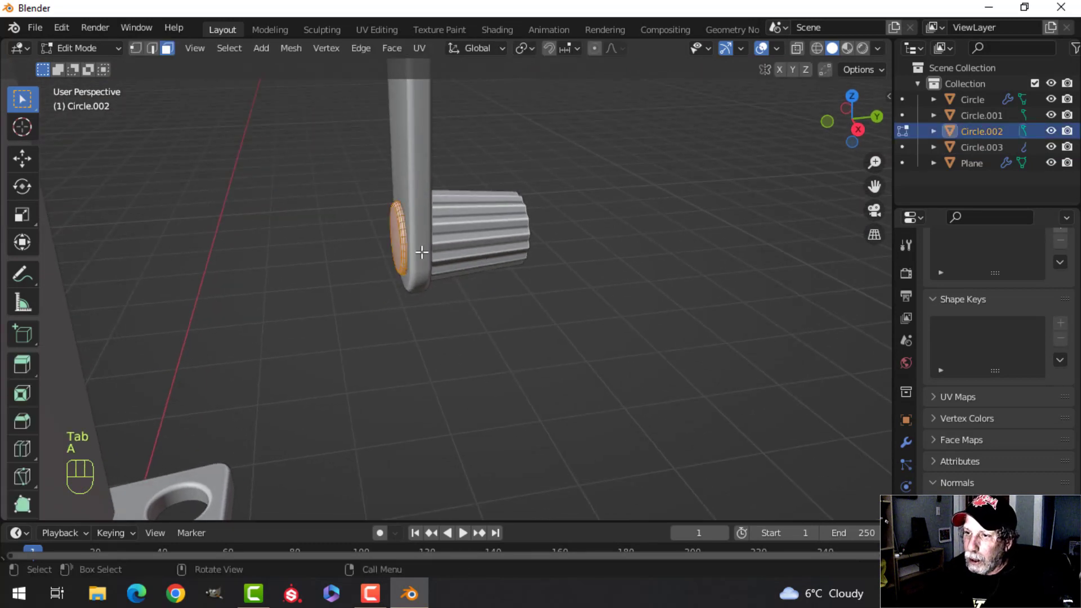
key(ctrl+l)
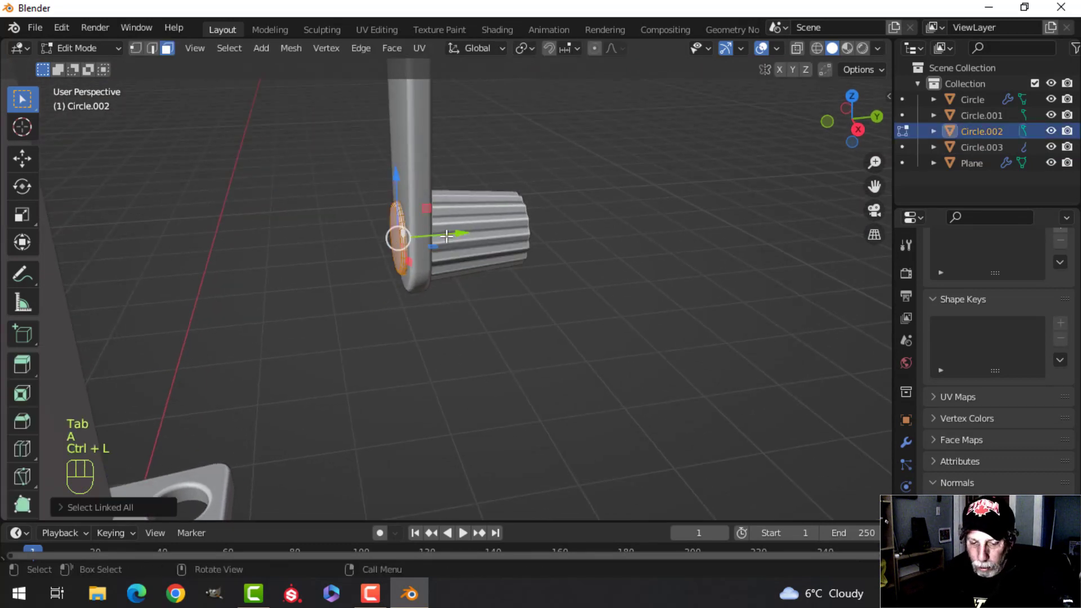
key(shift+d)
click(648, 233)
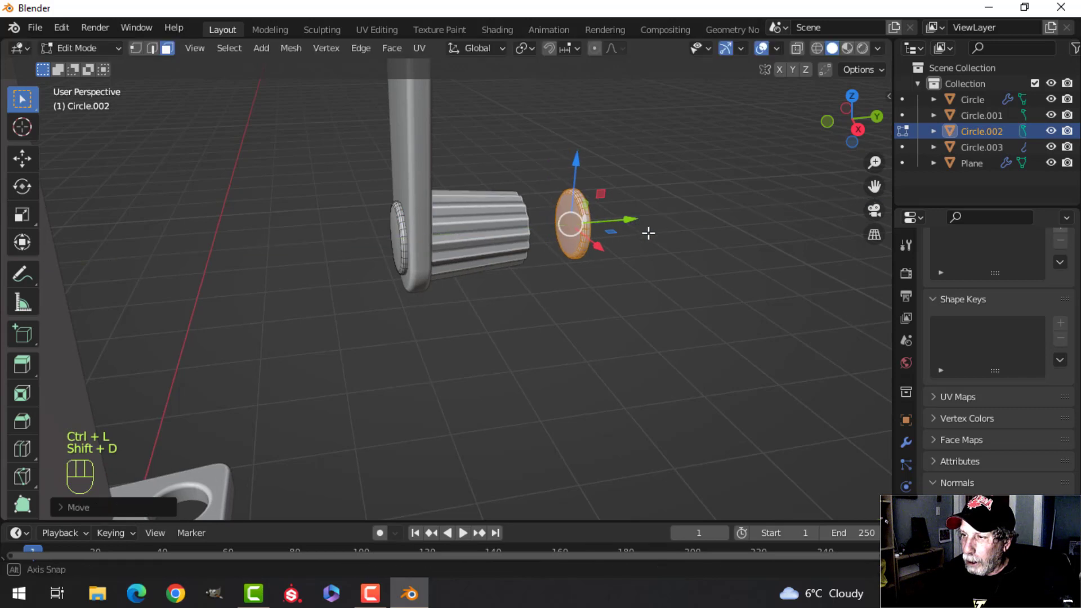
Separate the duplicated disc into its own object
middle_drag(648, 233, 647, 238)
key(p)
click(620, 234)
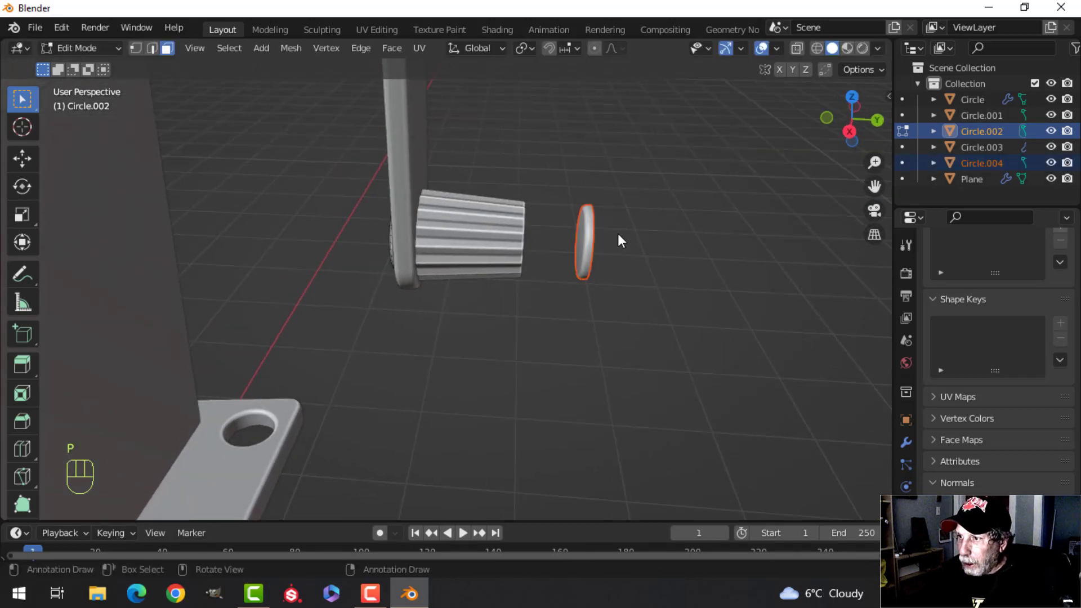
key(Tab)
Rotate the entire separated disc 180° about Z so its rounded side faces outward
click(593, 228)
key(Tab)
key(a)
key(r)
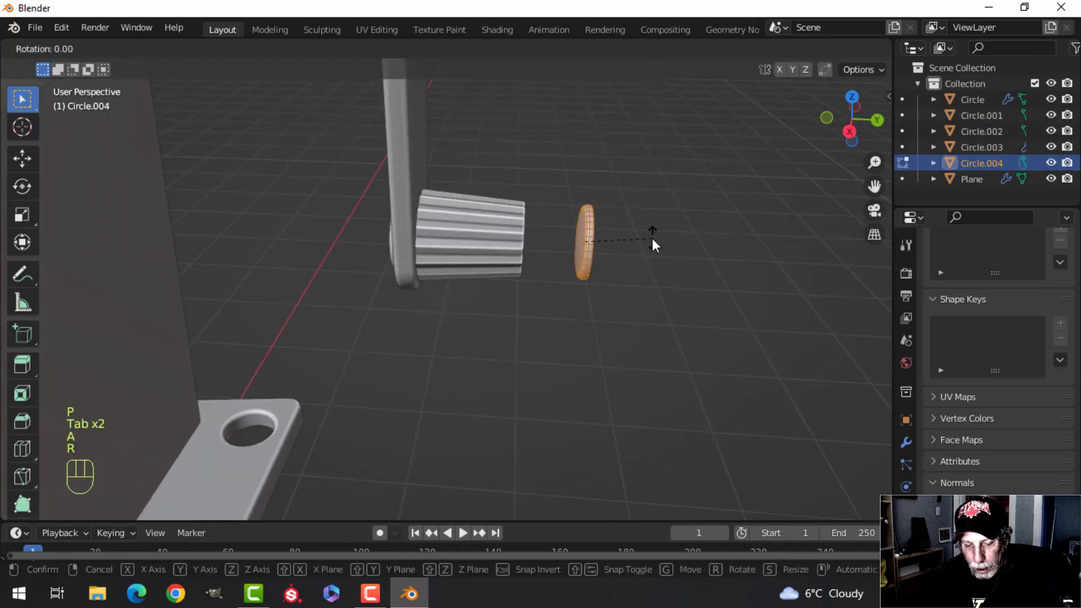
key(z)
key(1)
key(8)
key(0)
click(652, 238)
middle_drag(652, 238, 612, 271)
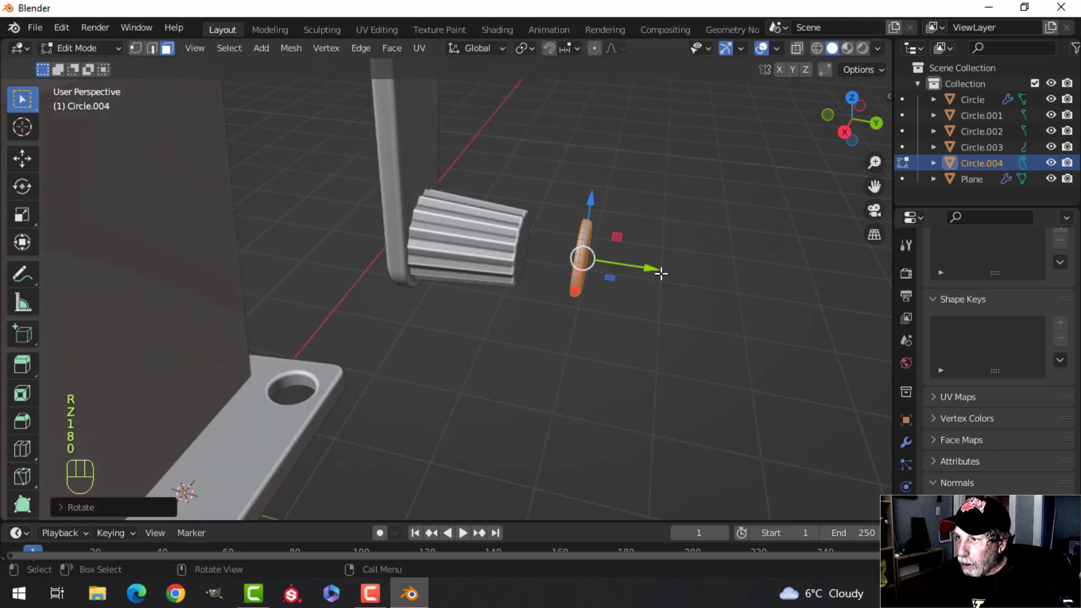
Move the disc along Y onto the knob's outer end and scale it down to fit inside the fluted rim
drag(612, 270, 596, 266)
mouse_move(596, 267)
middle_down()
mouse_move(588, 232)
mouse_move(594, 313)
mouse_move(604, 277)
middle_up()
key(s)
click(599, 228)
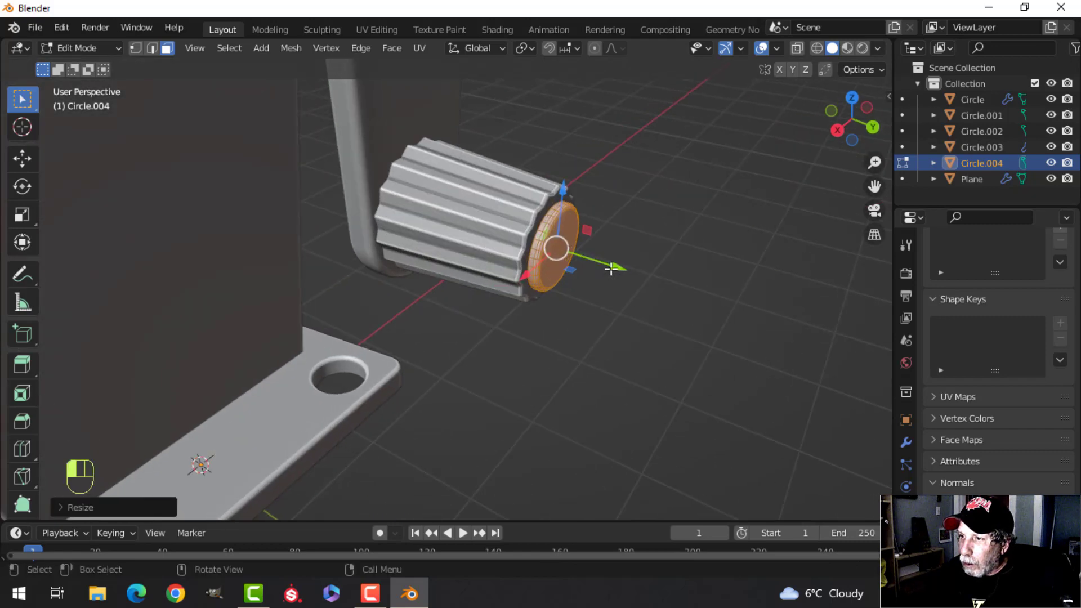
drag(611, 269, 608, 267)
key(Tab)
Examine the capped knob and its proportions against the crank arm and stand
scroll(596, 268, down, 5)
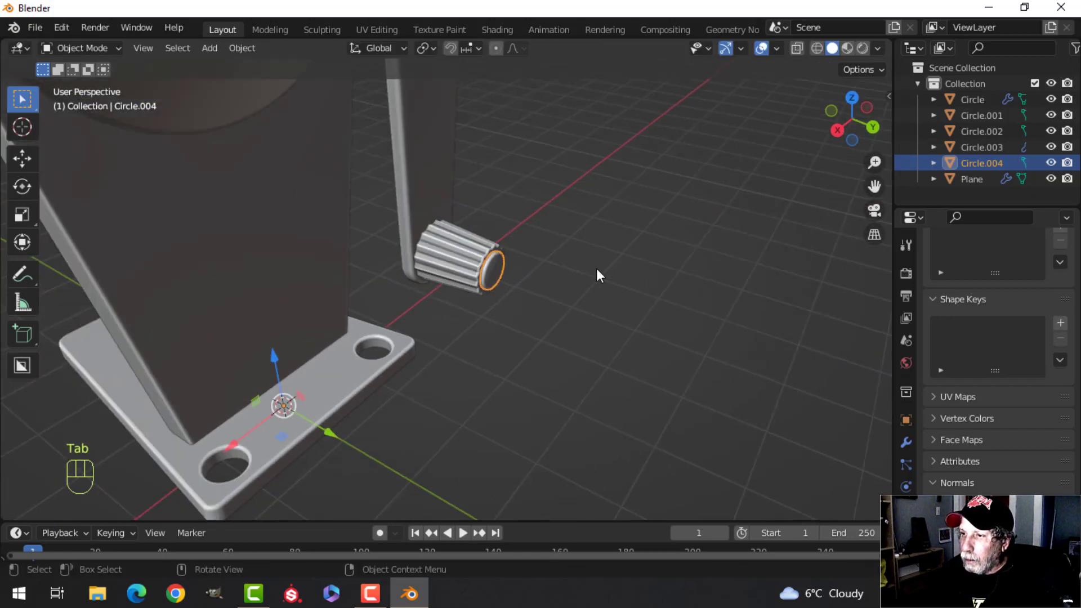
key(alt+a)
middle_drag(597, 268, 538, 269)
scroll(574, 292, up, 3)
scroll(574, 293, up, 1)
scroll(530, 276, down, 1)
click(496, 315)
scroll(640, 343, up, 4)
middle_drag(641, 343, 554, 332)
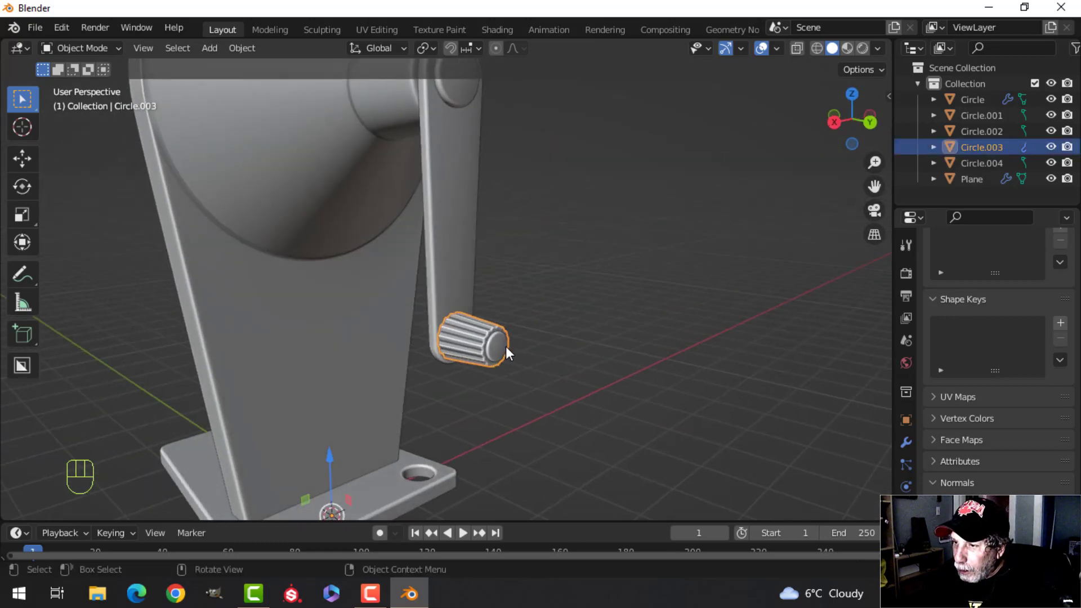
Move the cap disc outward along Y, clear of the knob's outer end
click(505, 347)
scroll(563, 356, up, 3)
shift+middle_drag(599, 363, 560, 293)
key(Tab)
key(a)
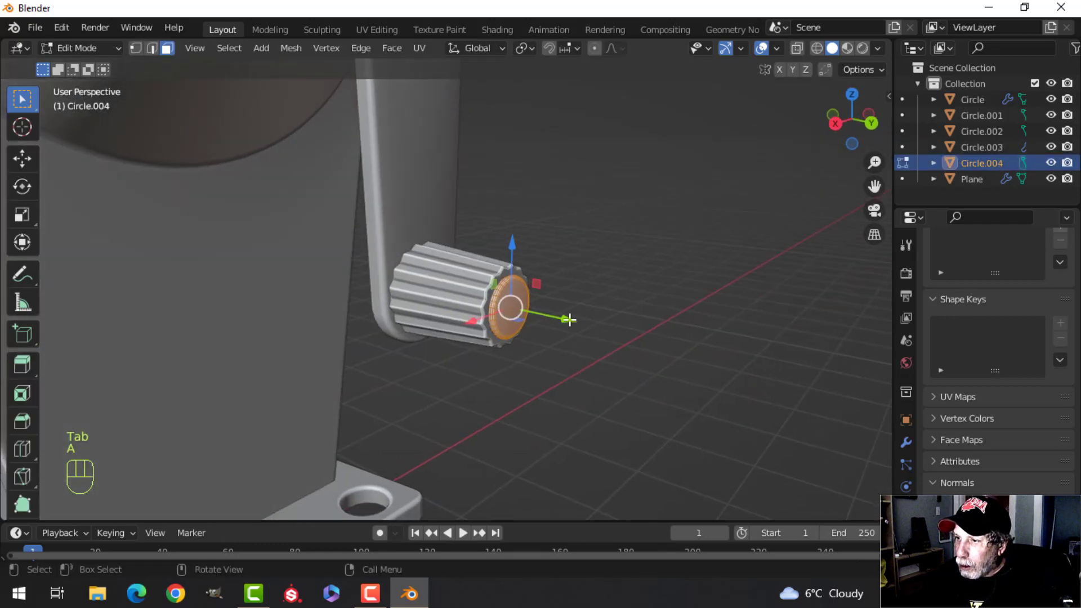
drag(546, 316, 581, 322)
key(Tab)
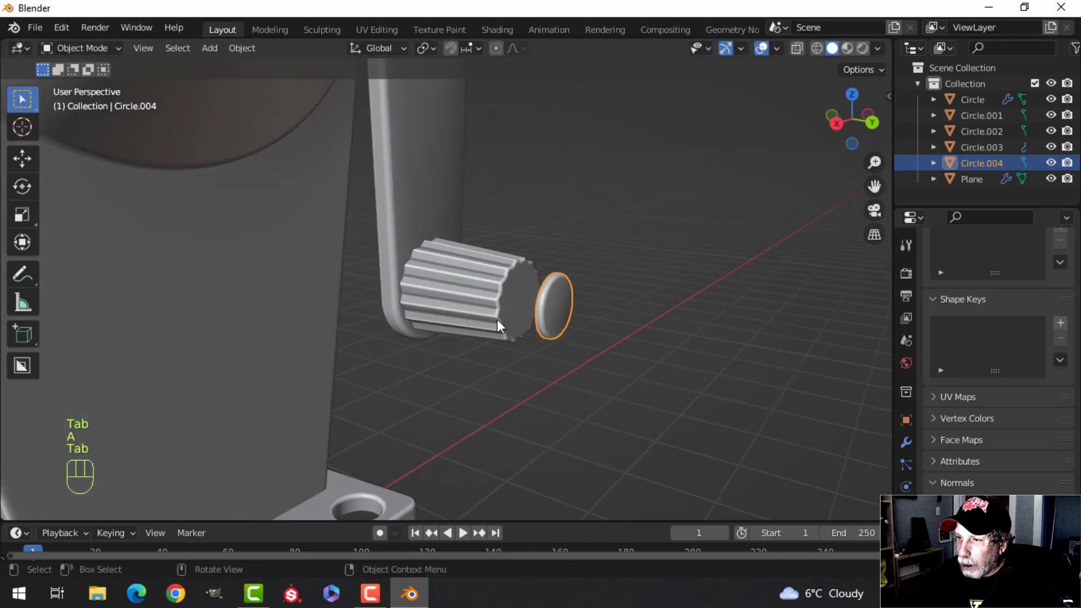
Stretch the entire fluted knob mesh along Y to make it longer
click(498, 319)
key(Tab)
key(a)
middle_drag(498, 319, 587, 329)
key(s)
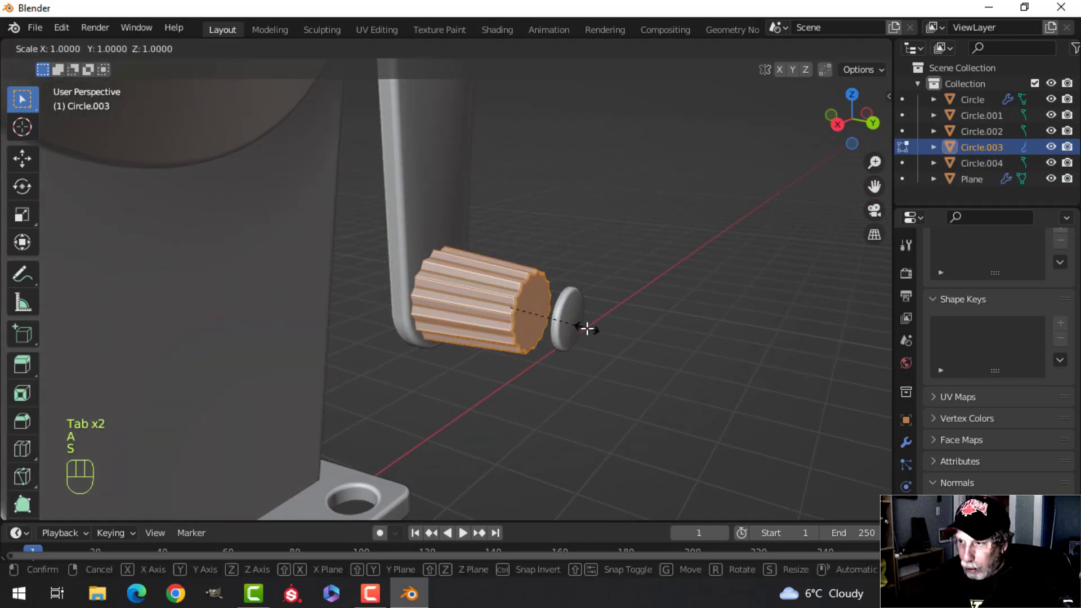
key(y)
click(619, 342)
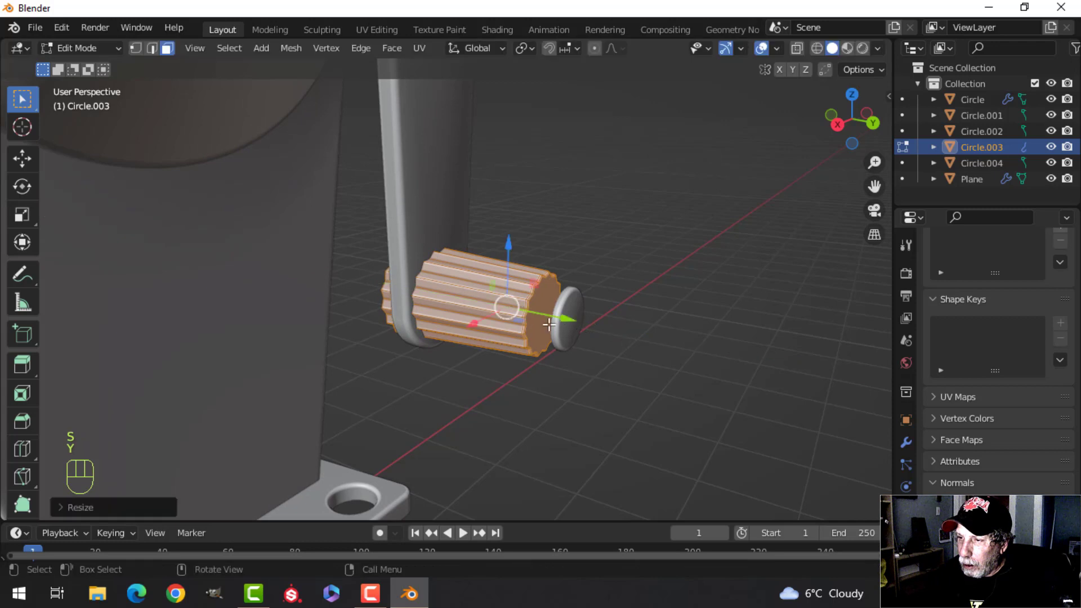
Move the lengthened knob outward about 0.11 m along Y so it sits between the crank arm and the cap disc
middle_drag(549, 323, 602, 322)
drag(618, 305, 639, 306)
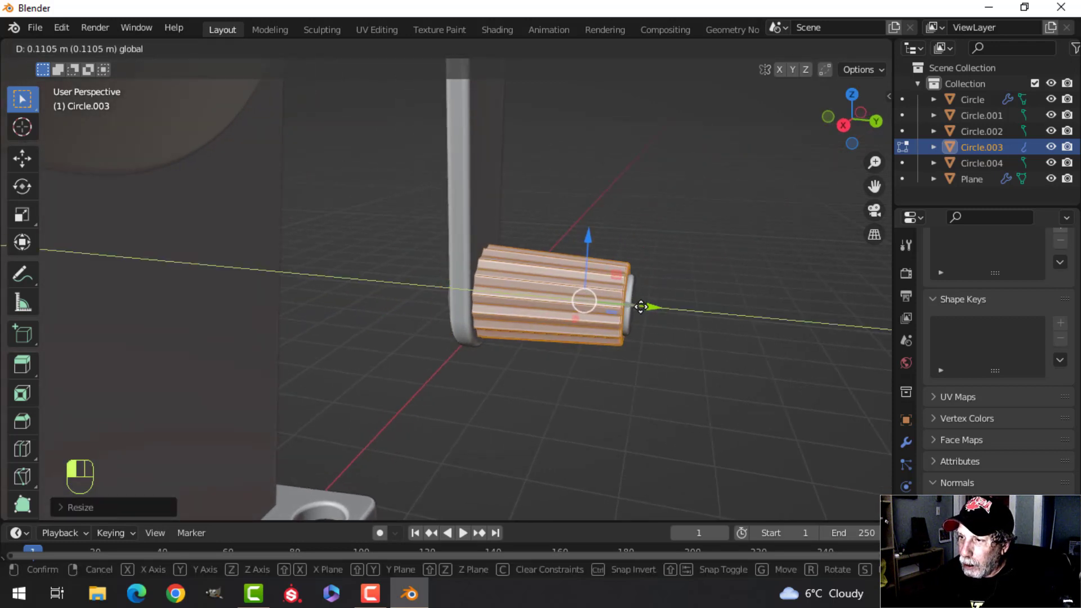
drag(641, 307, 640, 306)
key(Tab)
scroll(639, 299, down, 5)
key(alt+a)
scroll(637, 293, down, 3)
shift+middle_drag(560, 302, 527, 308)
mouse_move(509, 317)
middle_down()
mouse_move(409, 333)
mouse_move(350, 212)
mouse_move(591, 246)
mouse_move(635, 313)
mouse_move(492, 303)
mouse_move(574, 315)
mouse_move(518, 348)
mouse_move(502, 329)
middle_up()
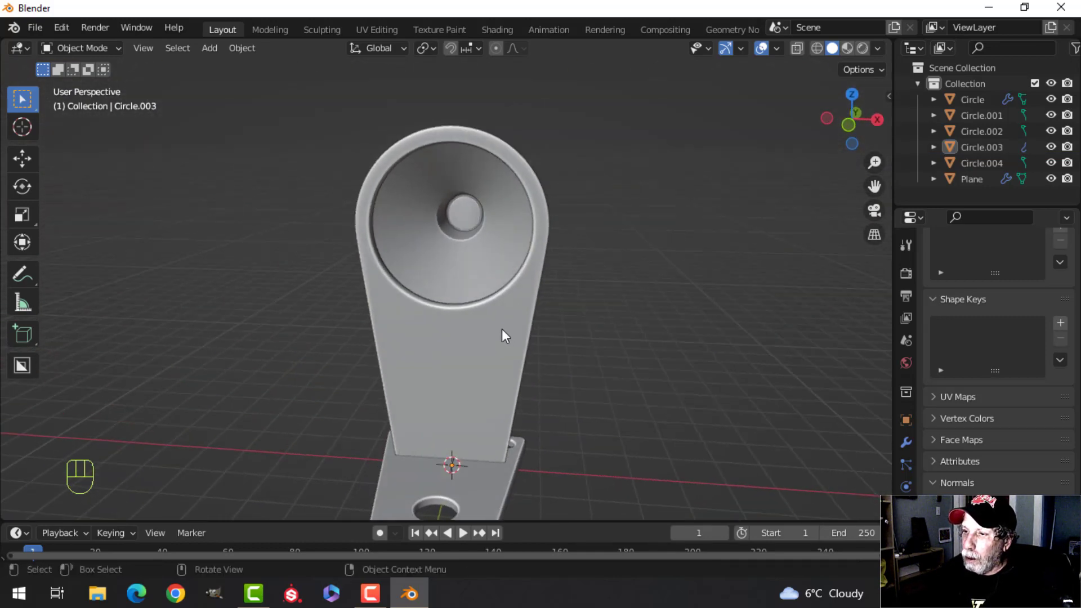
Select the edge loop around the outer rim of the ring-shaped head in the stand's mesh
click(502, 329)
key(Tab)
scroll(550, 270, up, 4)
key(alt+a)
key(KP_1)
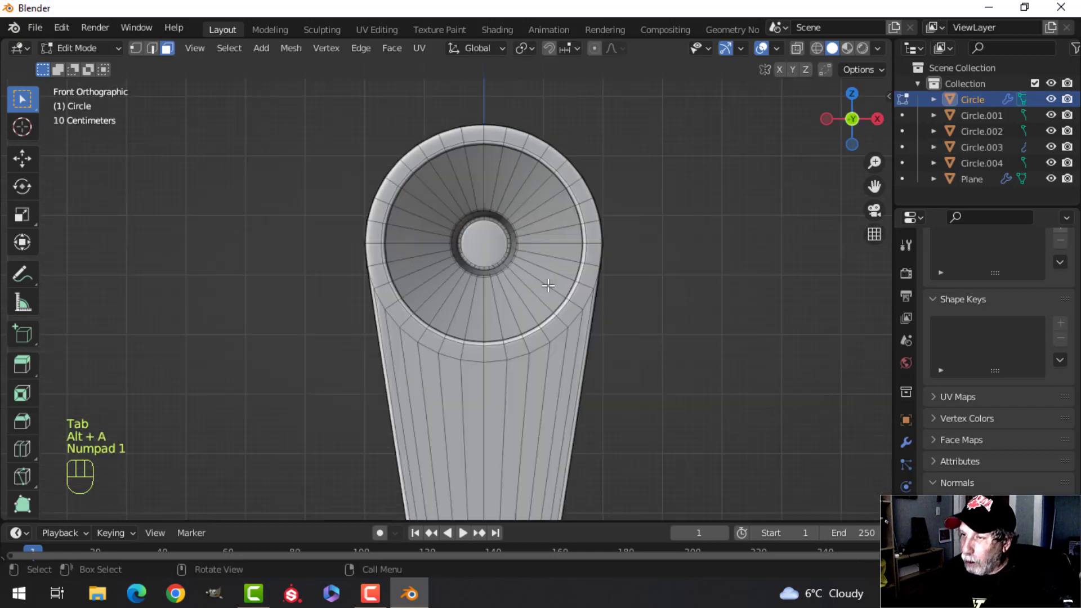
scroll(549, 282, up, 4)
shift+middle_drag(538, 272, 536, 396)
scroll(537, 385, down, 1)
key(2)
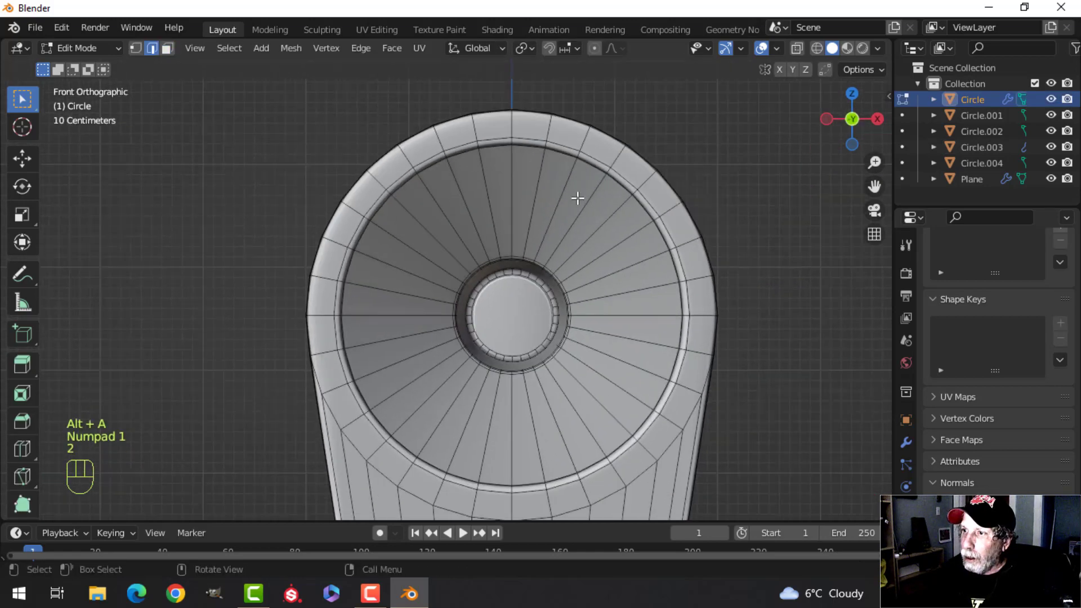
alt+click(587, 161)
Snap the 3D cursor to the centre of the selected rim loop and return to Object Mode with nothing selected
middle_drag(588, 162, 371, 268)
scroll(368, 283, down, 4)
scroll(541, 305, down, 1)
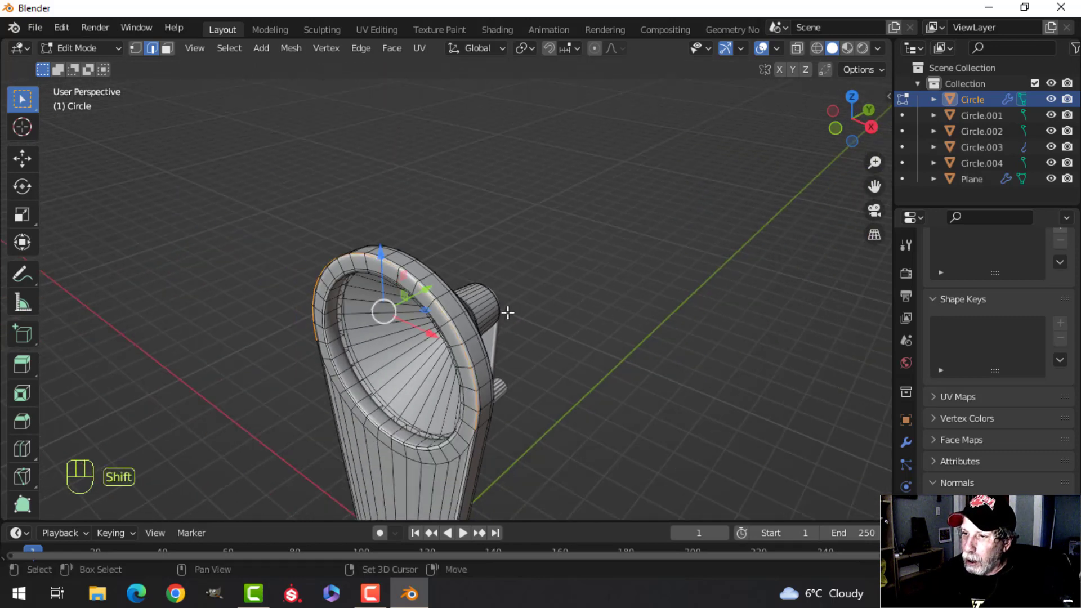
shift+middle_drag(507, 312, 526, 232)
scroll(485, 366, up, 3)
middle_drag(502, 409, 579, 352)
key(shift+s)
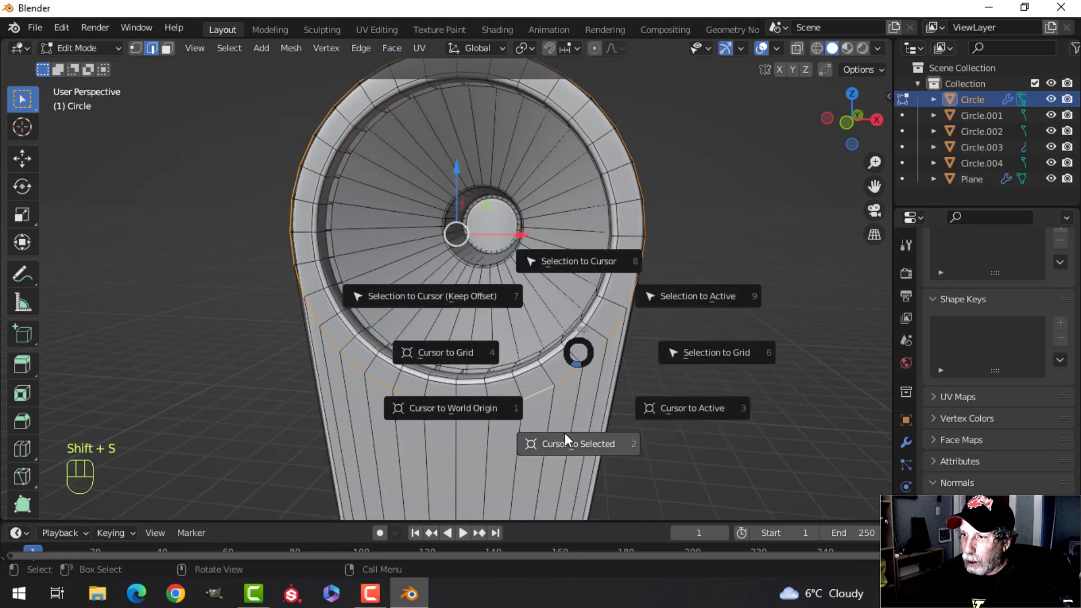
click(565, 437)
key(Tab)
scroll(582, 352, down, 4)
middle_drag(559, 345, 543, 259)
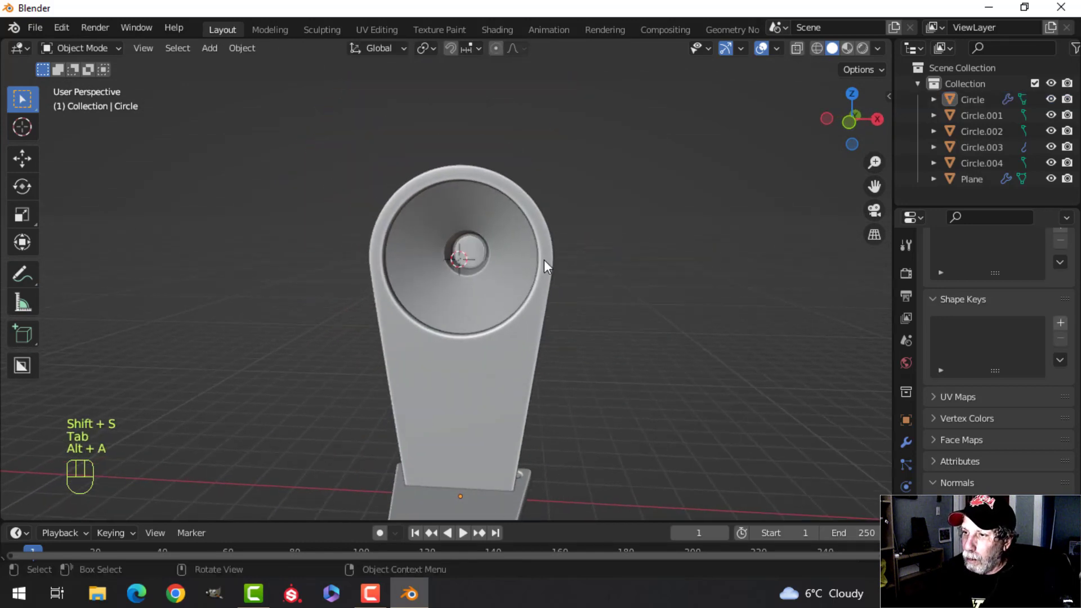
Add a Bezier circle at the 3D cursor, viewed from the front
click(544, 259)
key(KP_1)
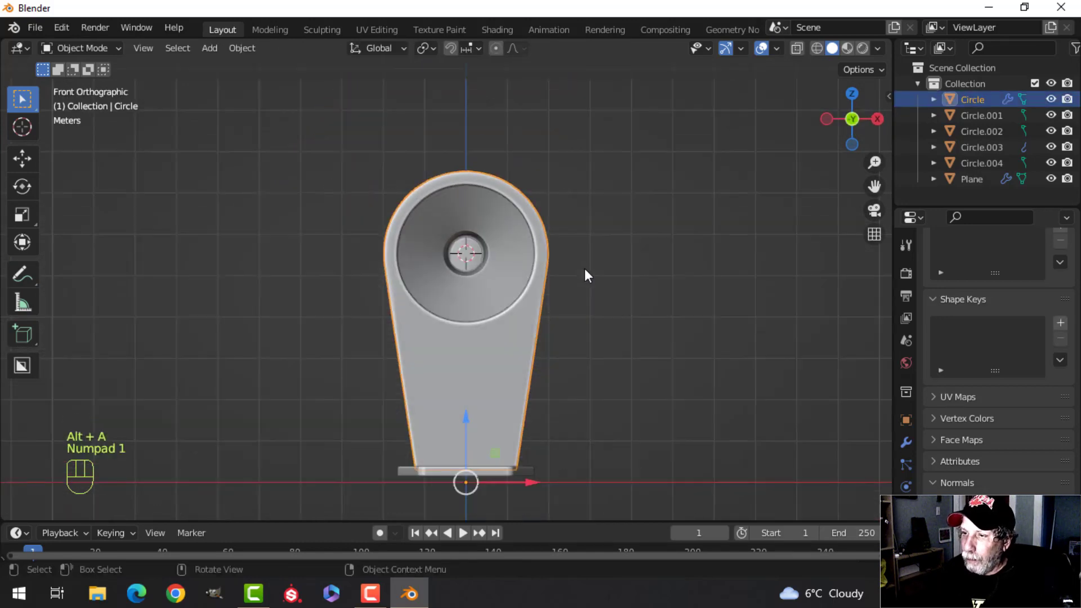
key(shift+a)
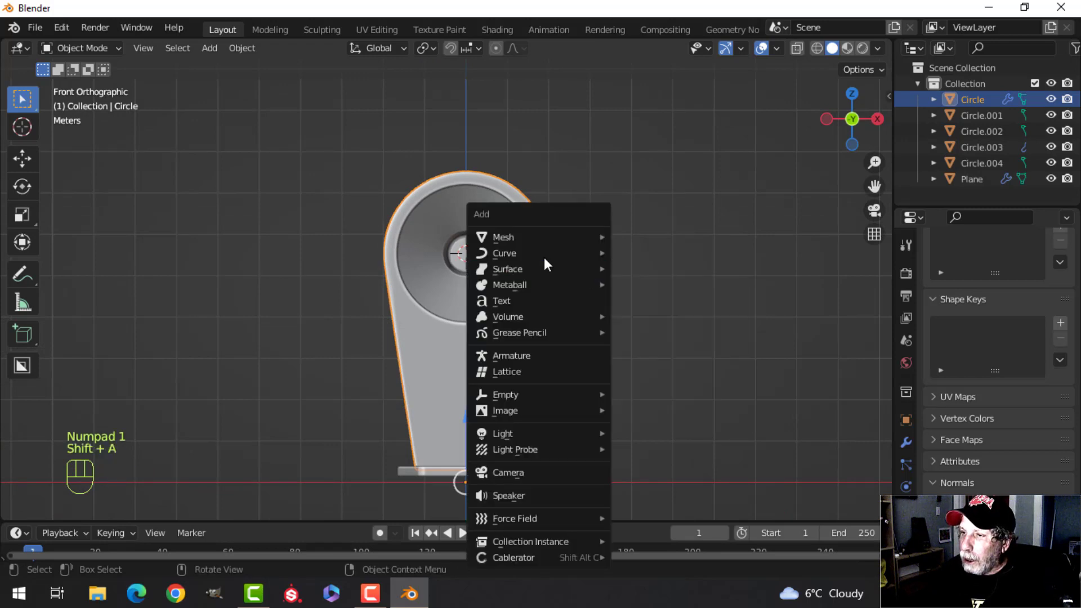
mouse_move(541, 257)
click(635, 268)
scroll(580, 269, up, 2)
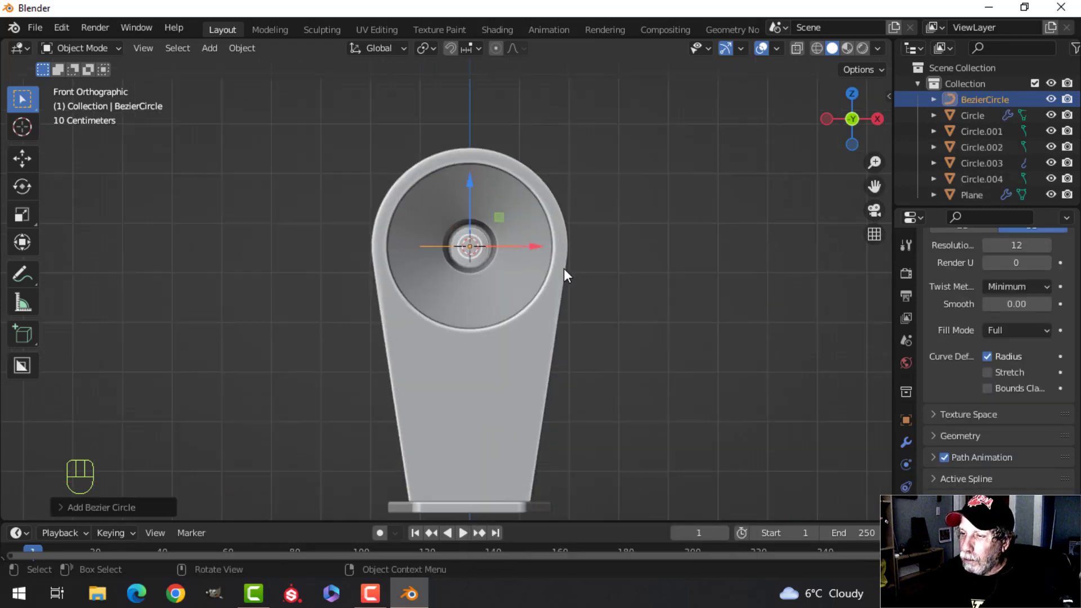
Rotate the circle's points 90° about X and scale them up to match the outer rim of the head
key(Tab)
key(r)
key(x)
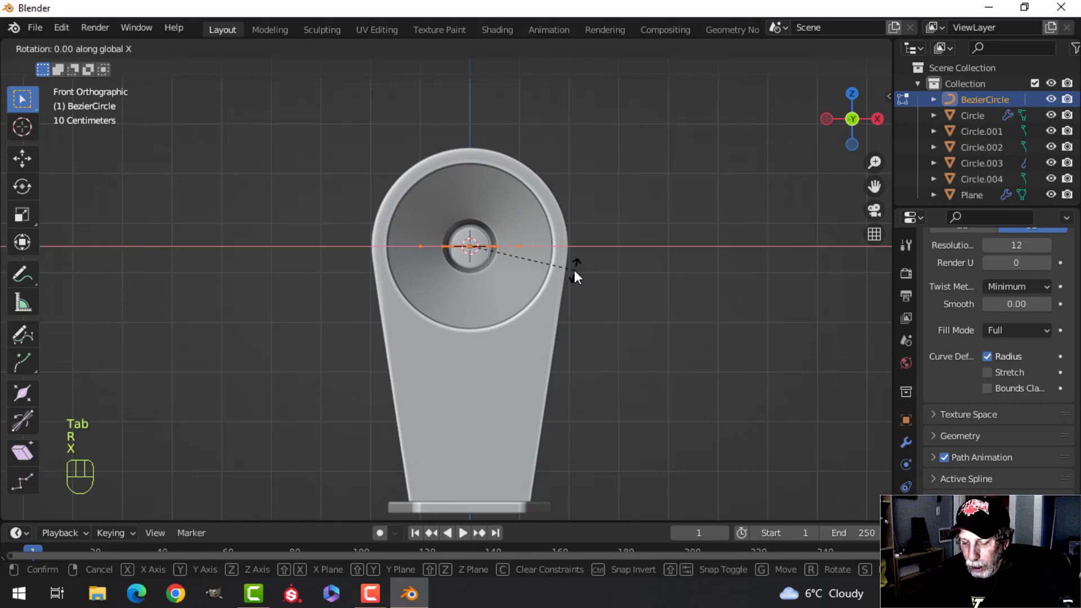
key(9)
key(0)
click(574, 270)
key(s)
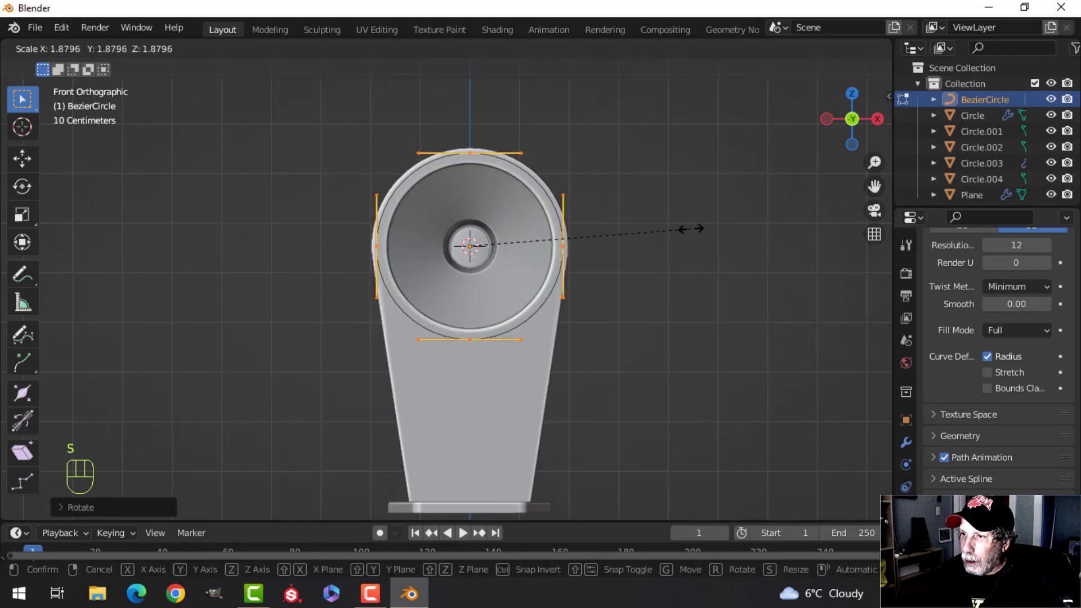
click(702, 225)
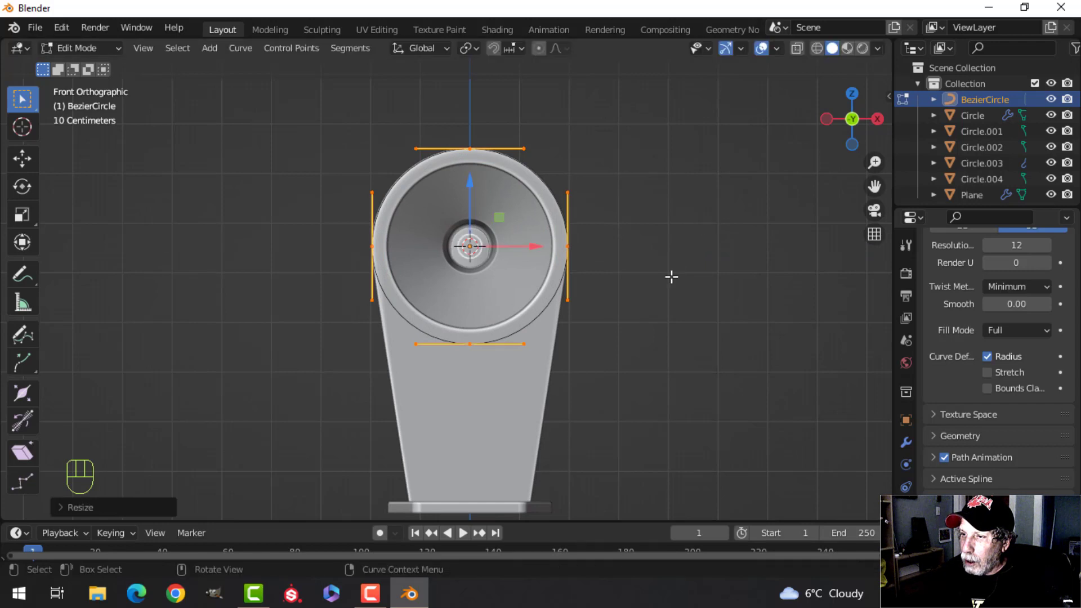
Pull the circle's lowest control point down along Z to elongate the outline over the tapered stem
click(479, 344)
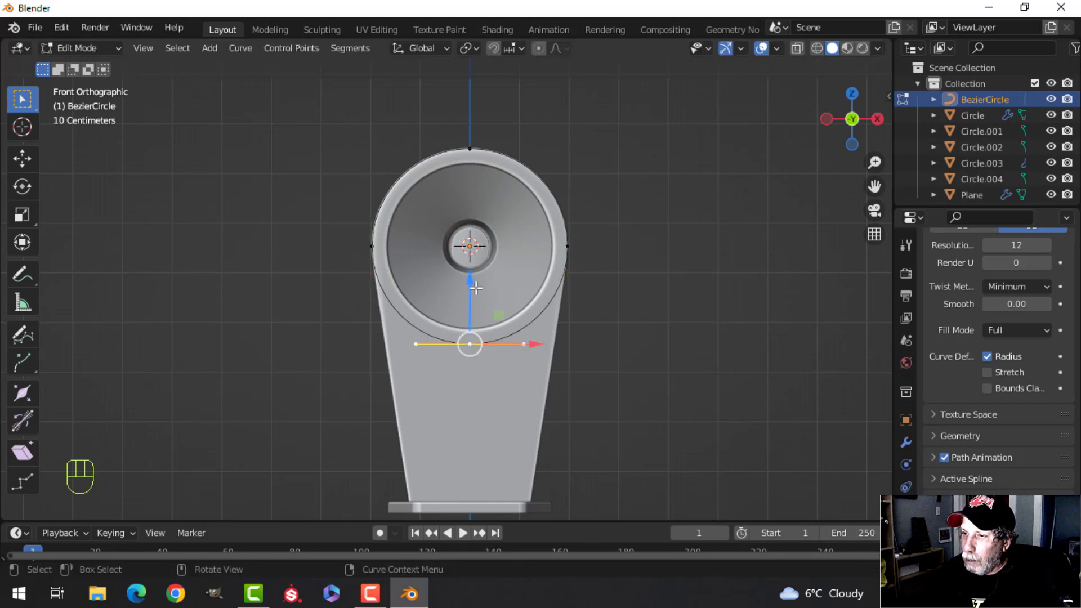
drag(475, 287, 476, 355)
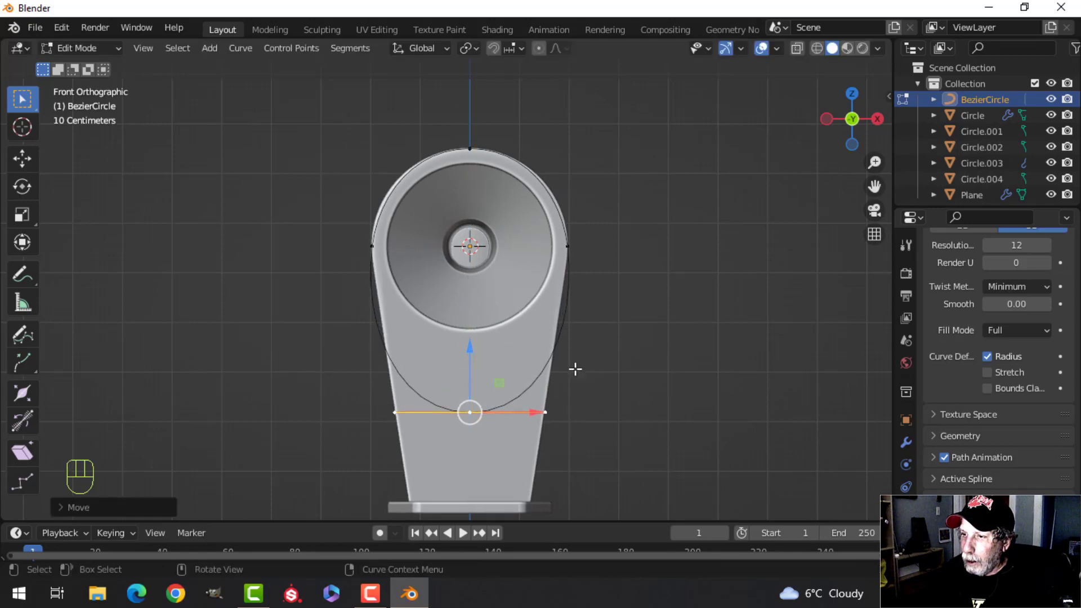
middle_drag(513, 447, 615, 387)
scroll(495, 424, up, 2)
key(a)
key(Tab)
Set the elongated curve's preview resolution to 6 and convert it to a mesh
middle_drag(615, 389, 682, 351)
scroll(577, 396, up, 2)
middle_drag(625, 358, 660, 367)
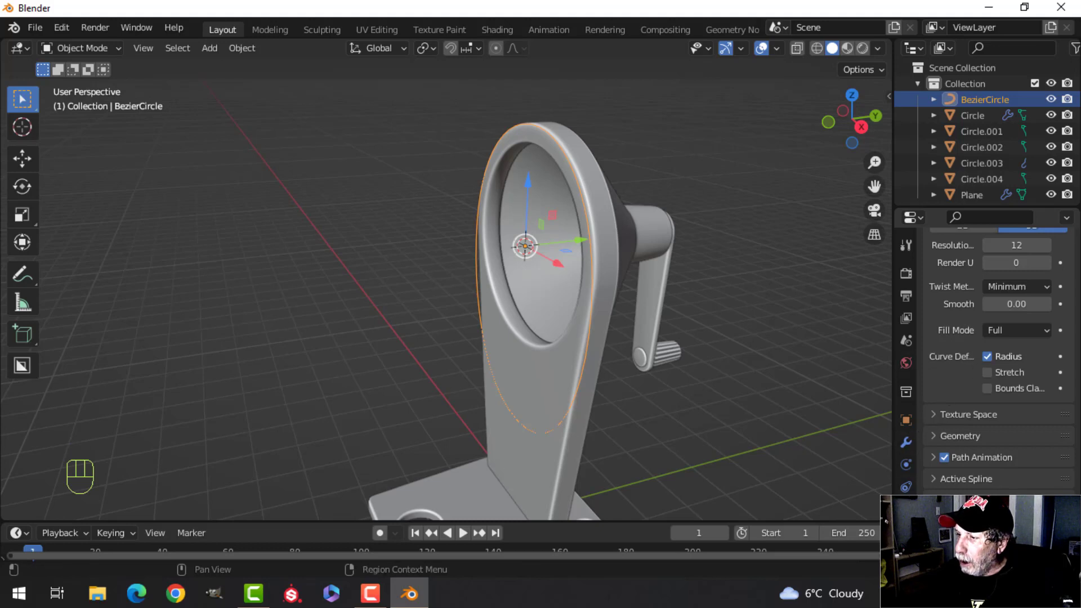
scroll(968, 404, up, 4)
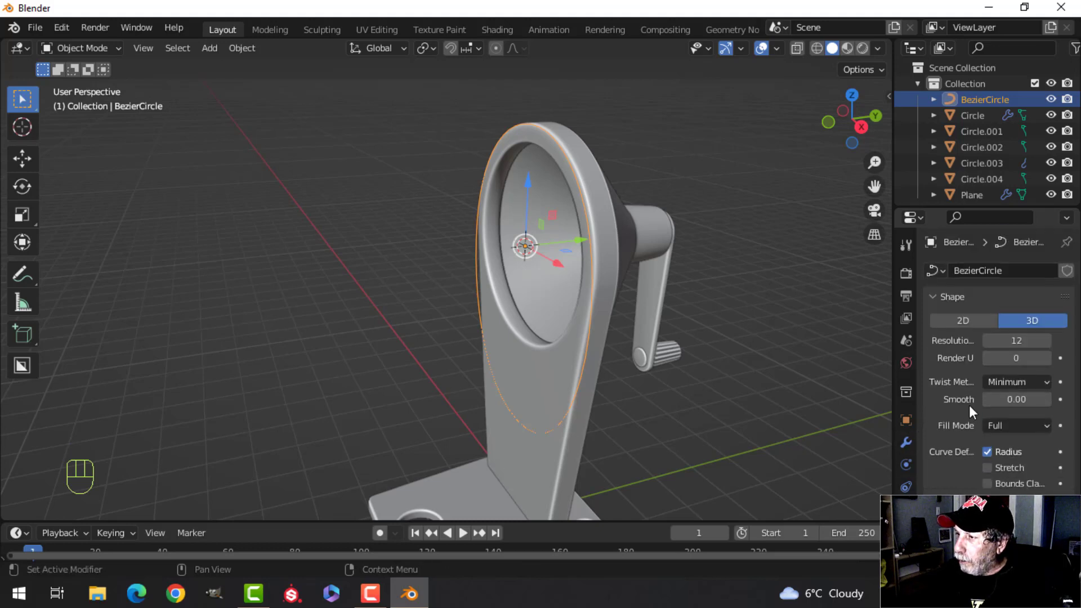
click(992, 340)
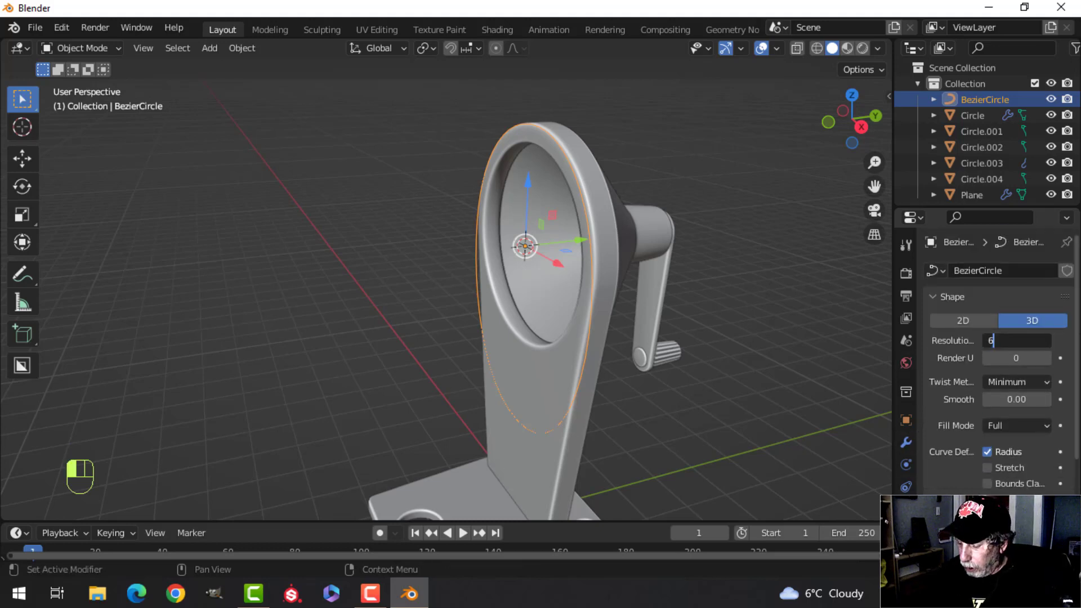
right_click(577, 177)
mouse_move(595, 231)
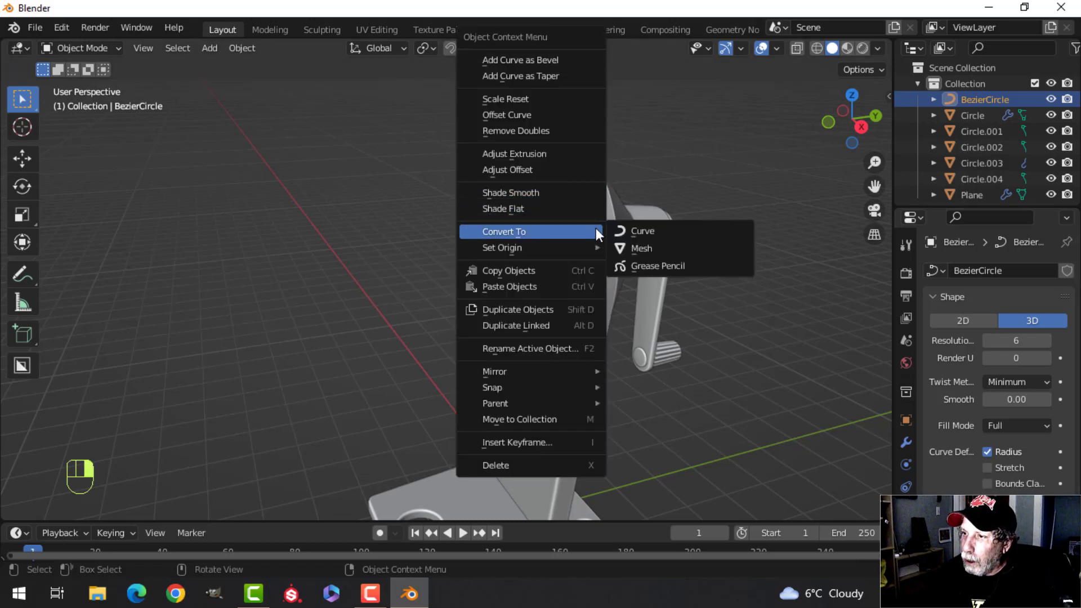
click(634, 246)
Extrude the whole outline forward along Y, away from the crank, into a short band
key(Tab)
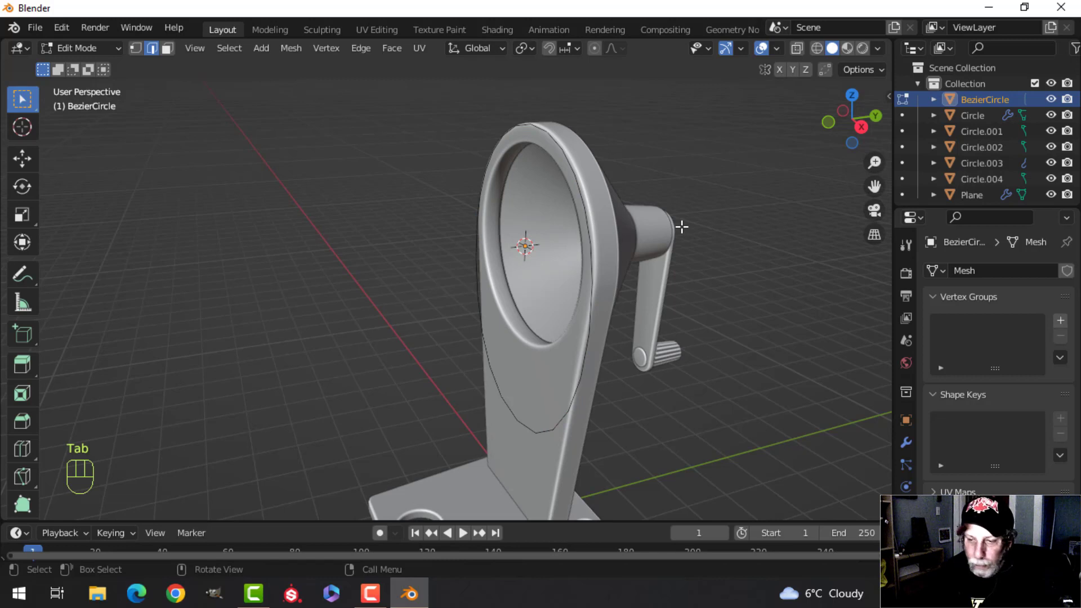
key(a)
middle_drag(715, 253, 666, 266)
key(e)
right_click(659, 268)
drag(601, 264, 574, 267)
Duplicate the band's front edge loop, offset it forward along Y, scale it slightly smaller and separate it into its own object
middle_drag(703, 231, 625, 239)
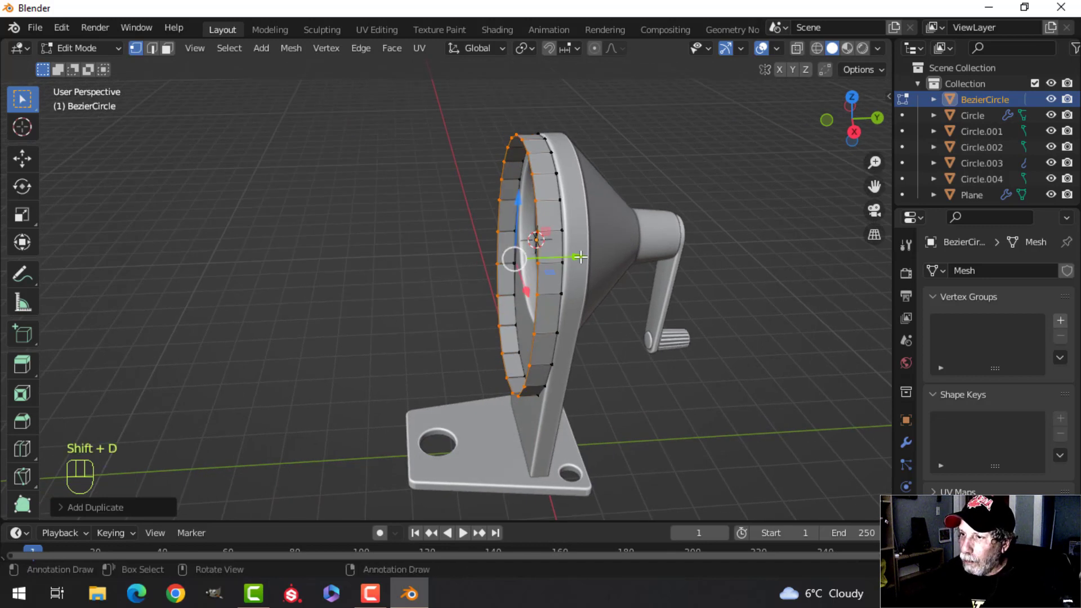
drag(580, 256, 566, 258)
key(s)
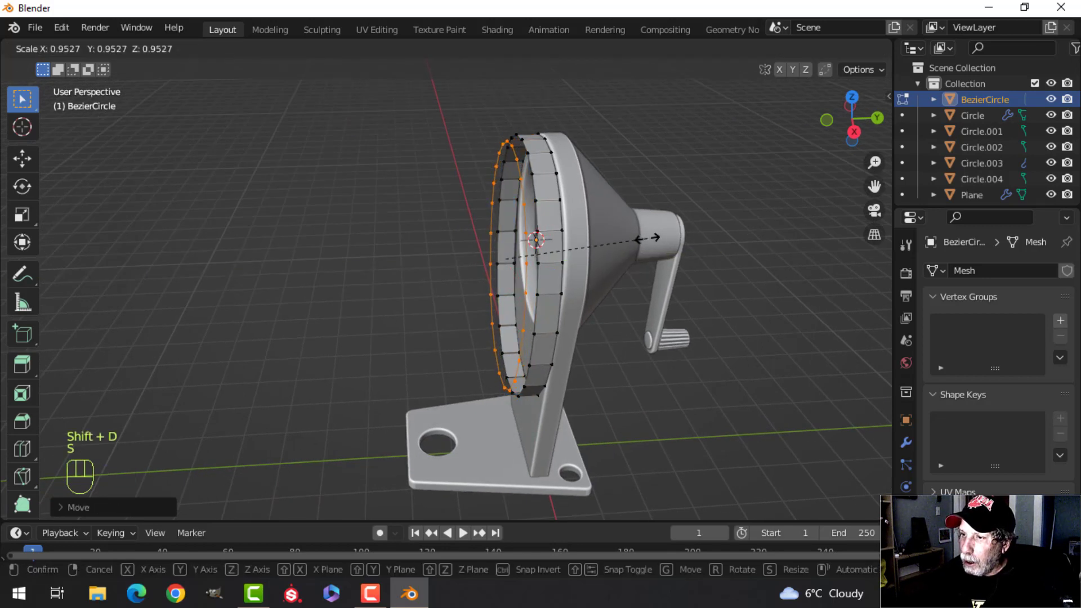
click(647, 237)
key(p)
click(647, 239)
key(Tab)
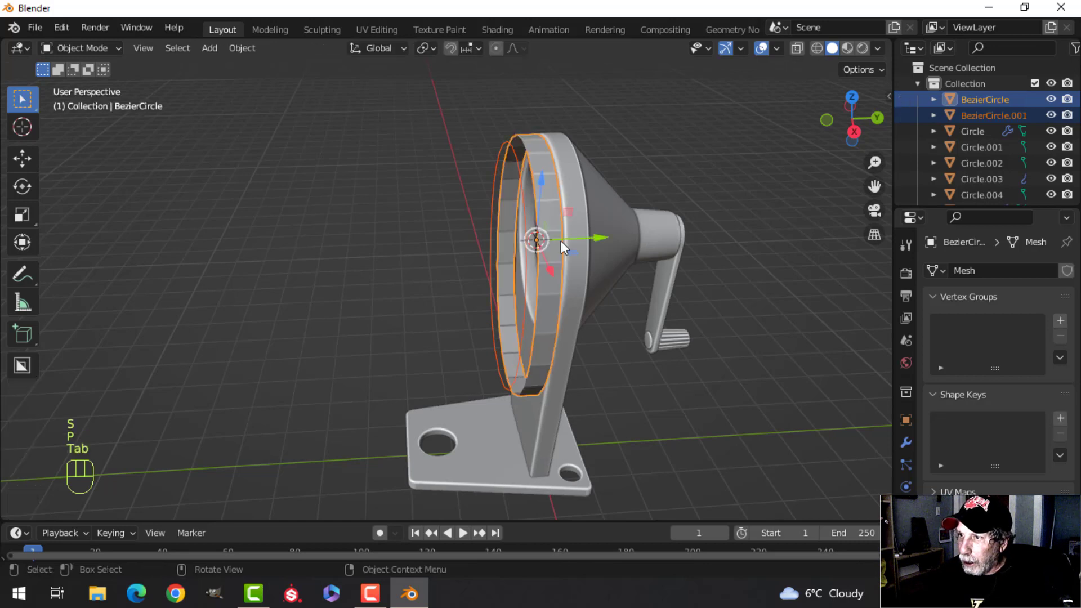
Move the entire separated loop back about 0.15 m along Y to the band's front edge
click(516, 172)
key(Tab)
key(a)
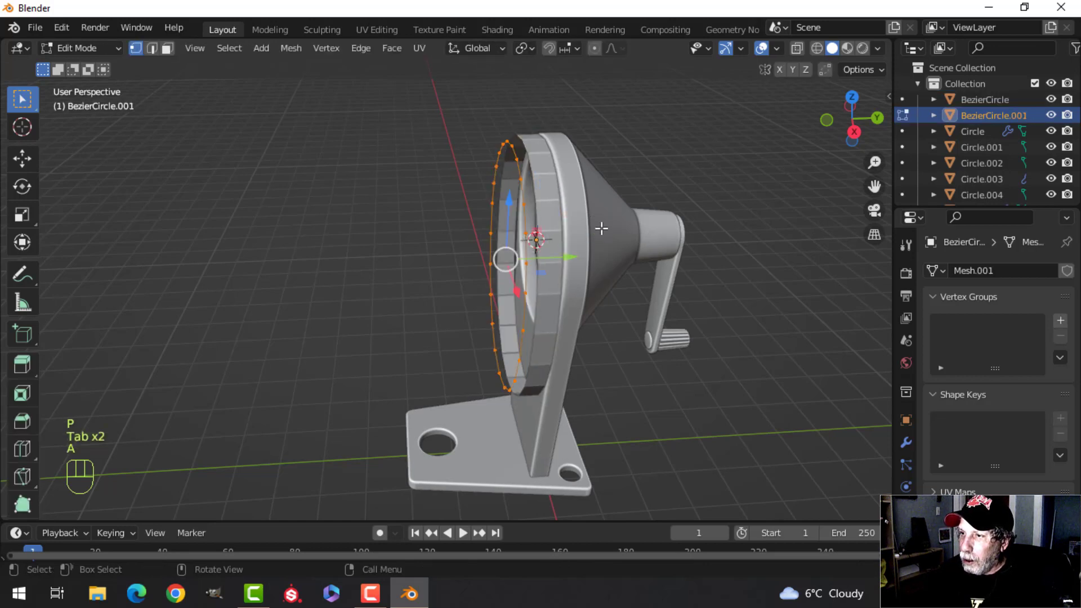
middle_drag(603, 229, 603, 257)
key(g)
key(y)
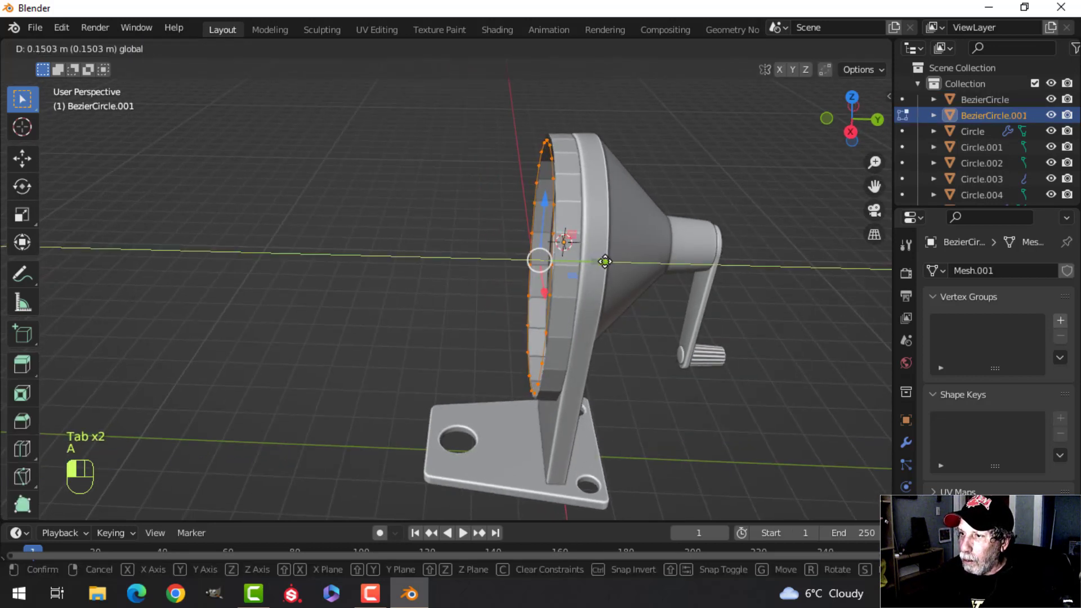
click(604, 261)
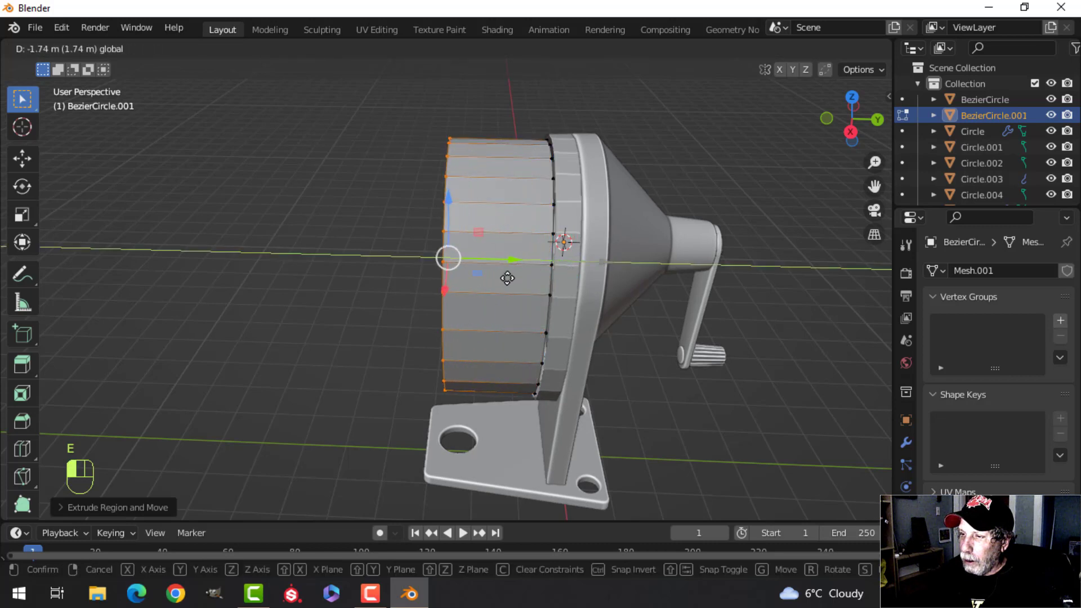
Extrude the separated loop forward along Y into a long tubular body and leave Edit Mode
click(448, 282)
key(Tab)
key(alt+a)
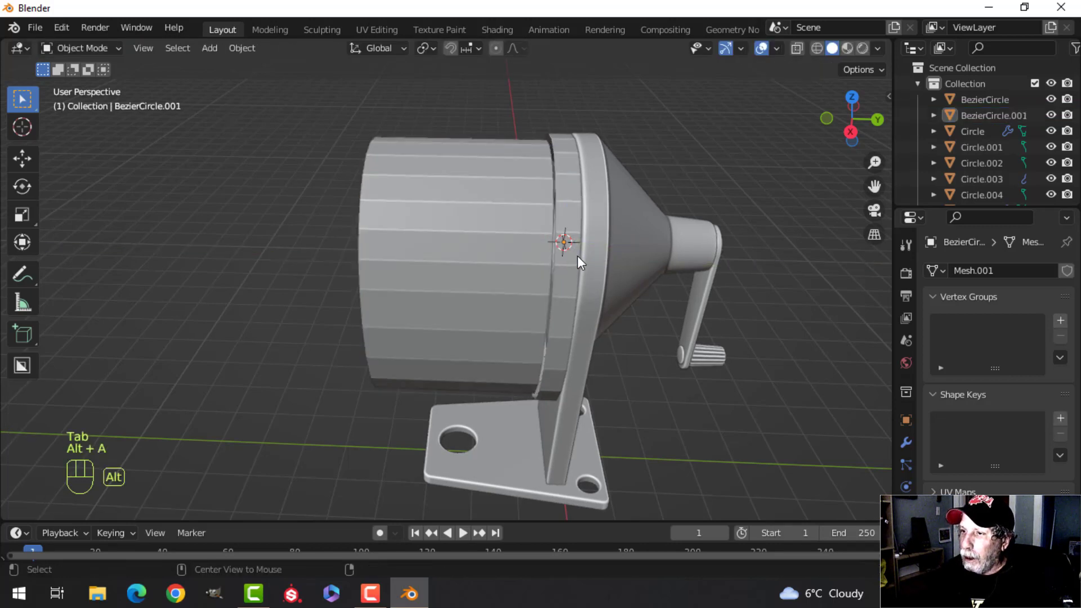
Isolate the short band in local view and select its whole mesh for editing
shift+middle_drag(576, 256, 553, 269)
click(542, 242)
scroll(555, 241, up, 1)
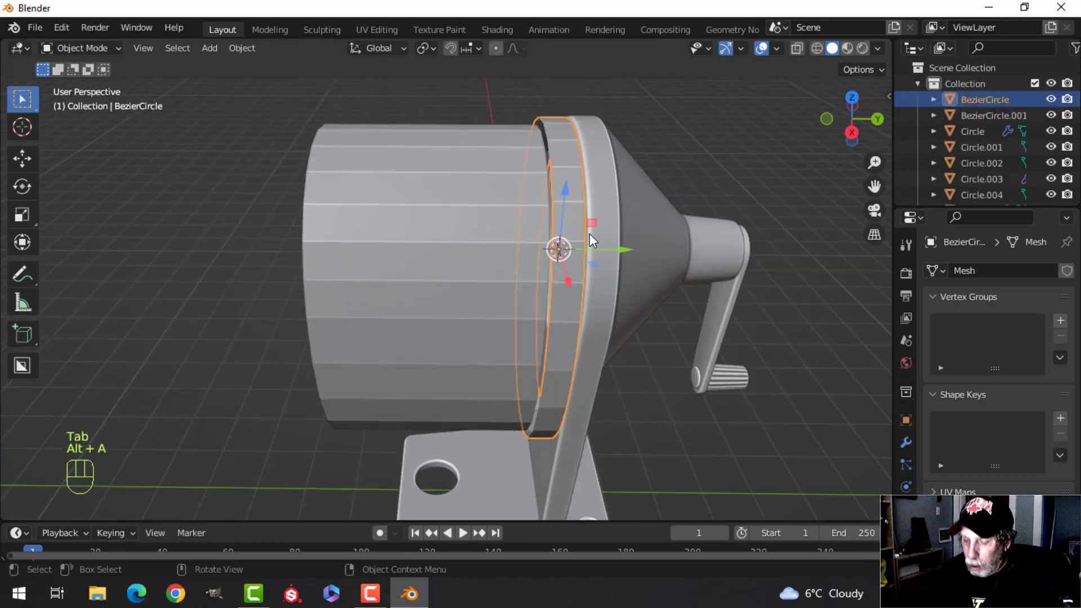
key(KP_Divide)
middle_drag(485, 223, 589, 213)
key(Tab)
scroll(538, 237, up, 1)
key(a)
scroll(587, 233, down, 2)
scroll(589, 213, up, 1)
Extrude the band's faces, shrink them inward about 0.25 m to give it thickness, and delete the inner faces
key(e)
key(3)
click(588, 210)
key(alt+s)
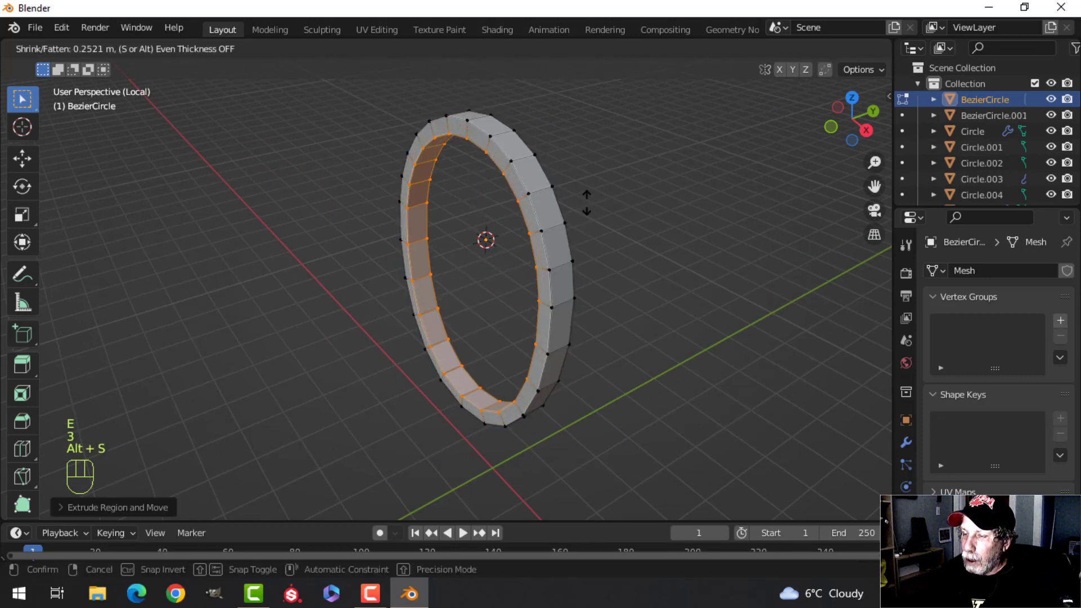
click(588, 202)
key(x)
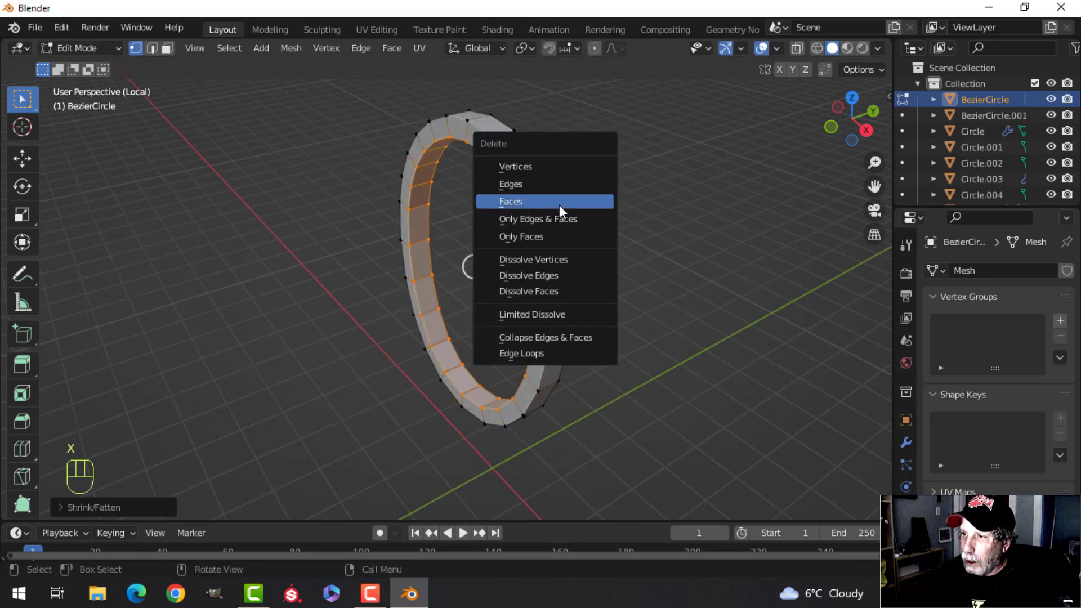
click(559, 205)
Bevel the ring's outer edge loops by about 0.044 m with two segments
mouse_move(534, 197)
shift+middle_down()
mouse_move(541, 224)
mouse_move(420, 205)
mouse_move(531, 204)
shift+middle_up()
scroll(527, 226, up, 2)
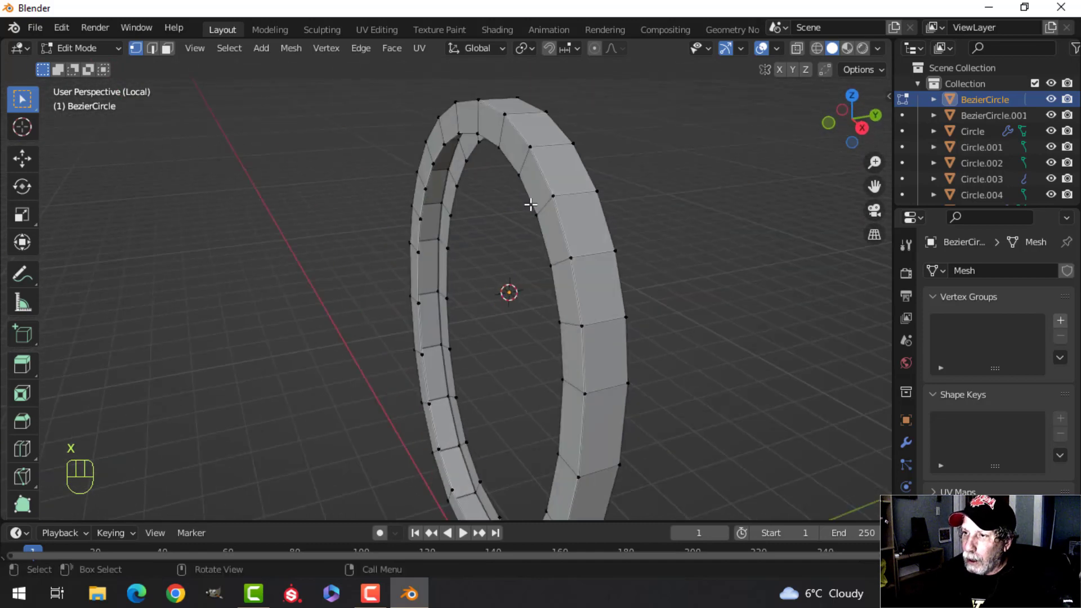
alt+shift+click(554, 128)
middle_drag(611, 183, 544, 255)
scroll(545, 202, up, 2)
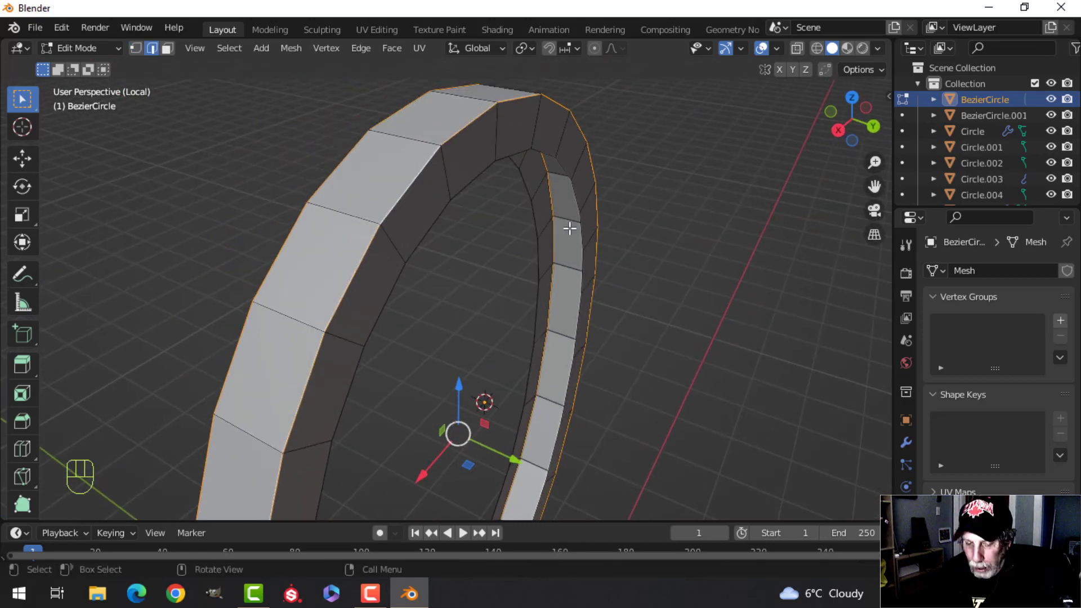
key(ctrl+b)
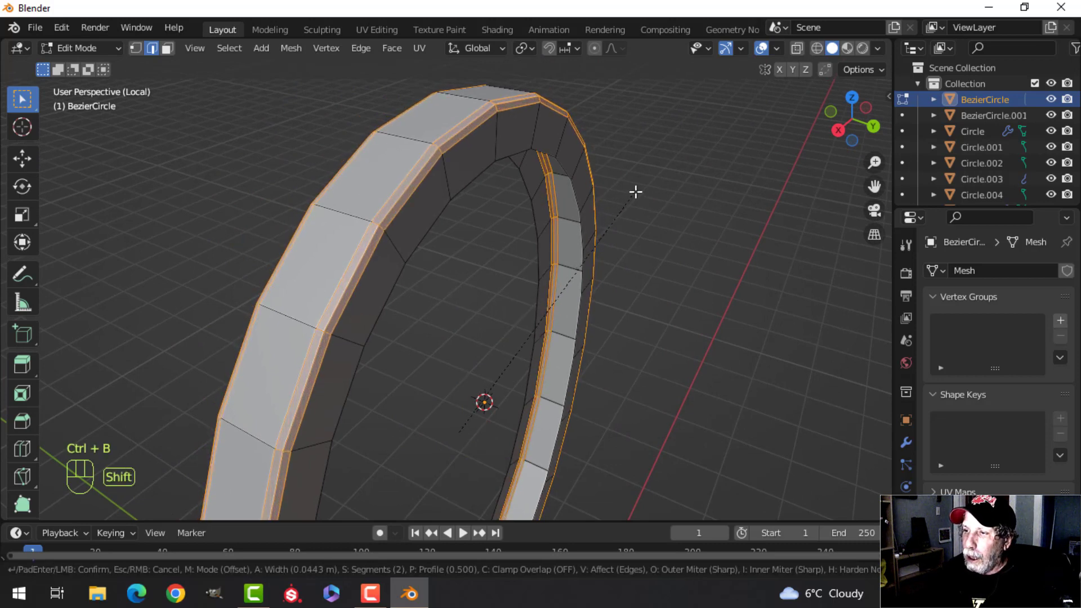
click(636, 192)
Leave Edit Mode, add a level 2 Subdivision Surface modifier to the ring, and shade it smooth
key(Tab)
key(ctrl+2)
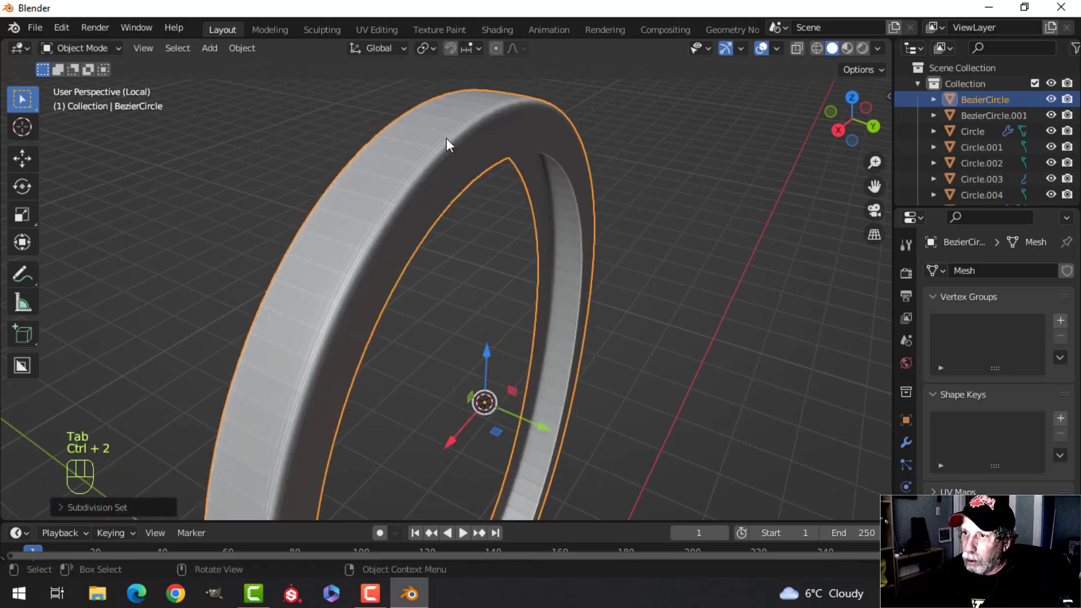
right_click(446, 138)
click(431, 105)
scroll(484, 156, down, 3)
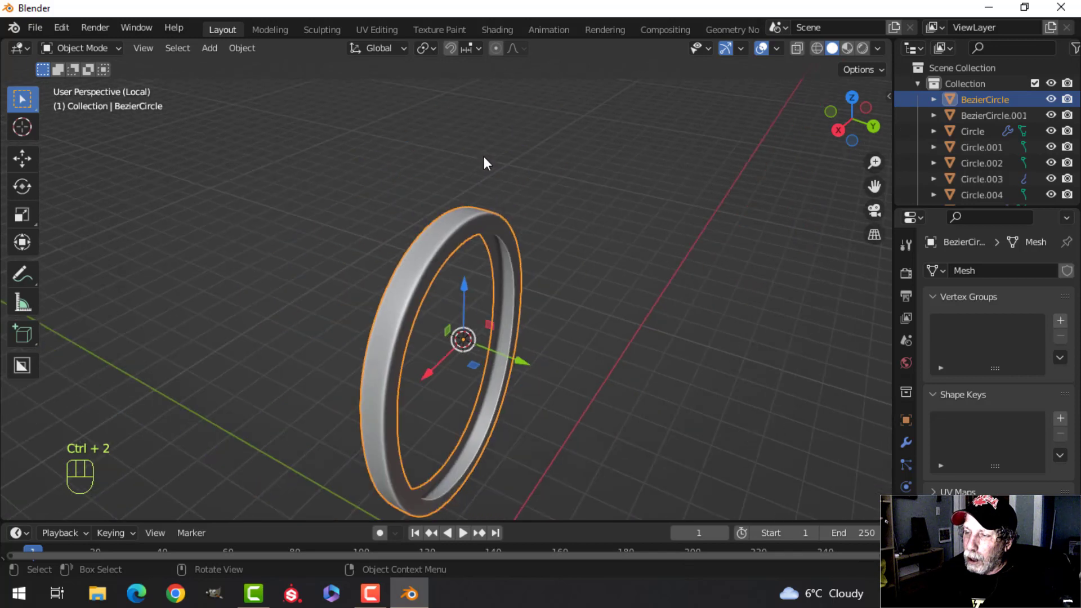
Correct the normals of the ring's whole mesh and exit local view
key(alt+a)
middle_drag(484, 164, 629, 219)
key(Tab)
key(a)
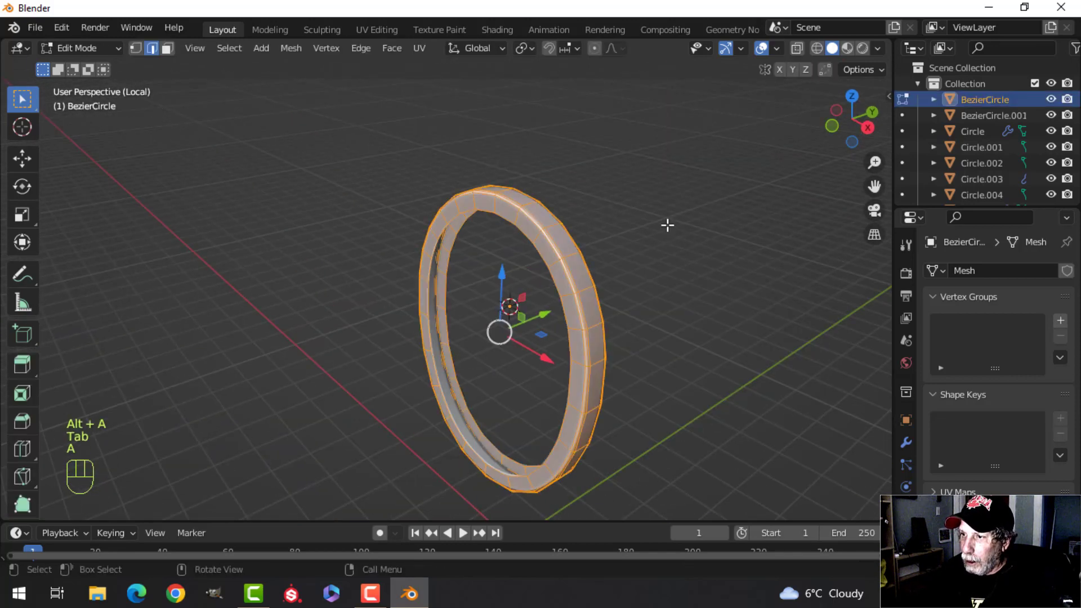
key(alt+n)
click(668, 225)
key(Tab)
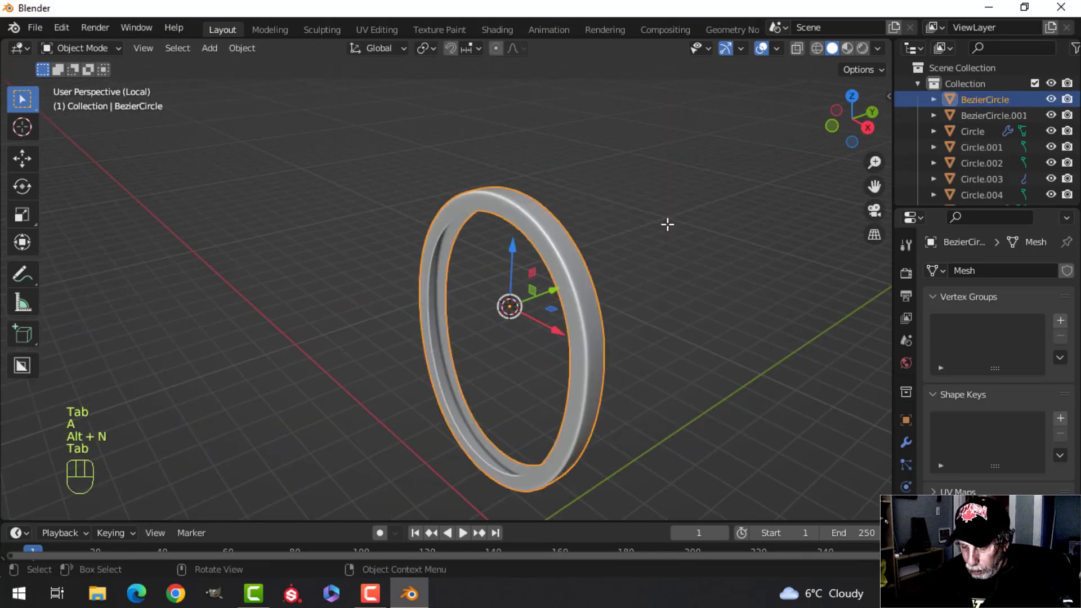
key(slash)
key(alt+a)
Scale the ring and tubular body meshes together by about 1.004 in front view, plus slightly wider along X
middle_drag(627, 239, 564, 244)
click(491, 210)
shift+click(601, 234)
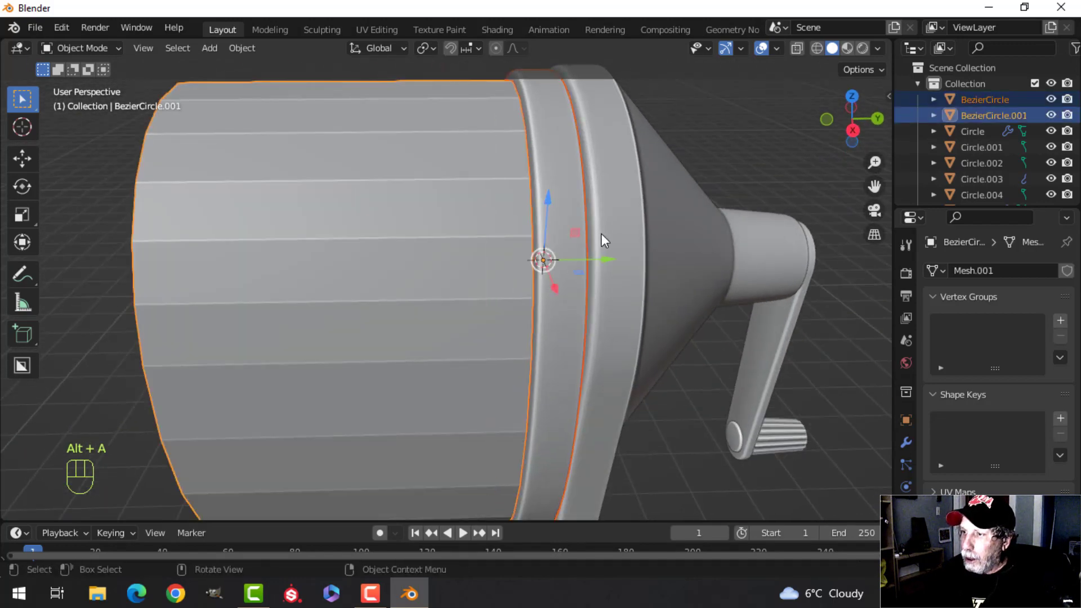
key(KP_1)
key(Tab)
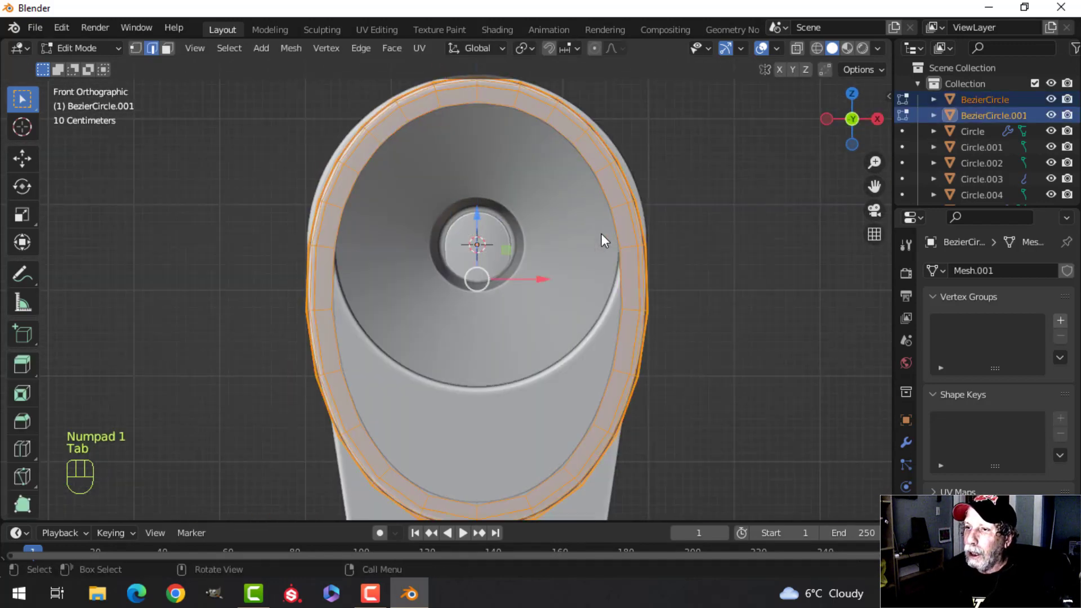
key(a)
key(s)
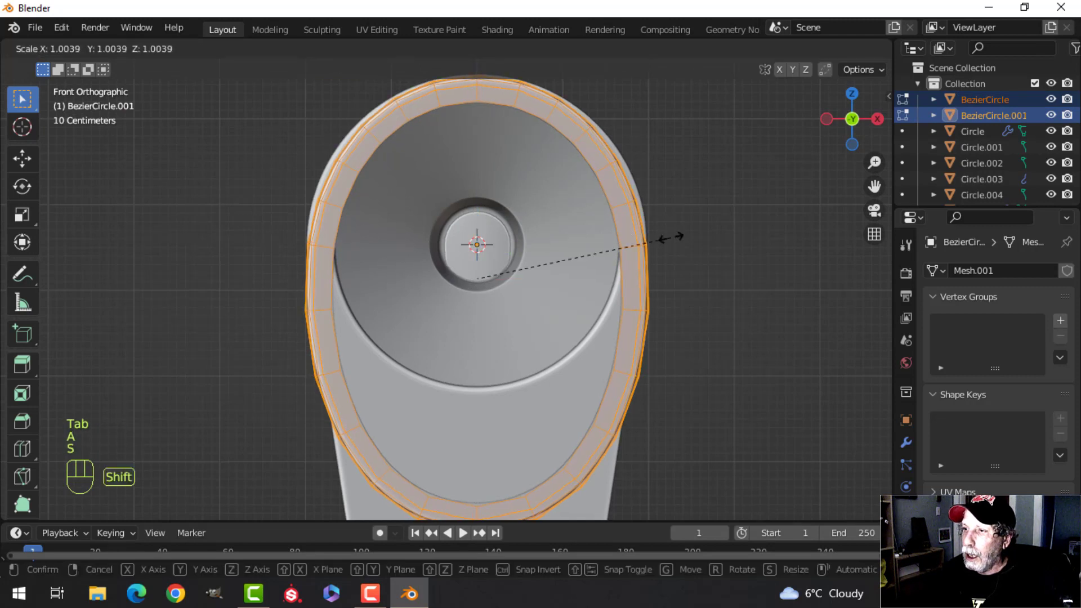
shift+click(672, 238)
key(s)
key(x)
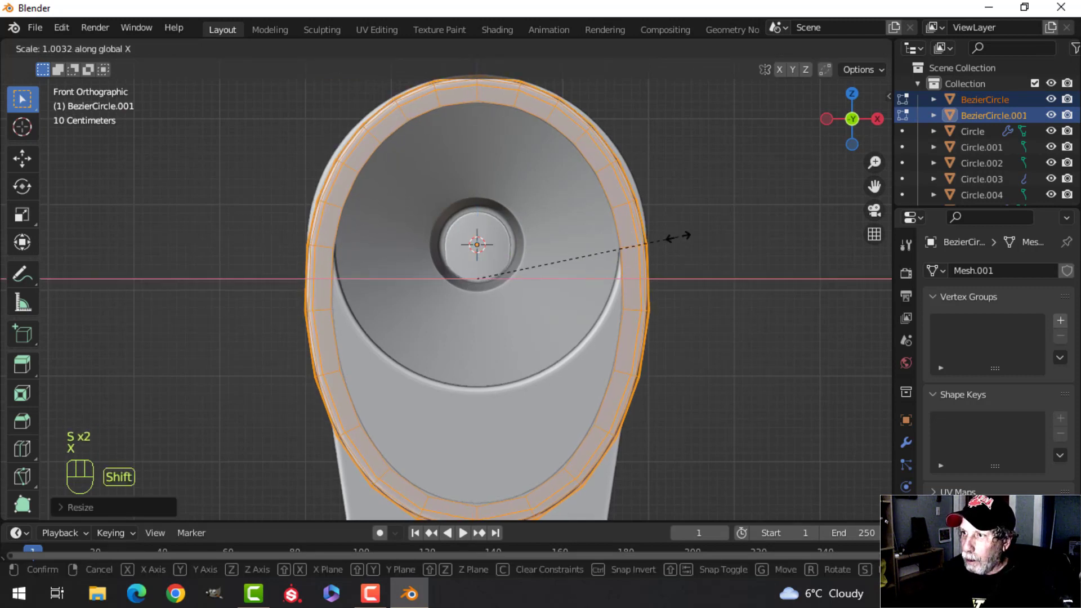
click(718, 235)
key(Tab)
key(alt+a)
mouse_move(623, 266)
middle_down()
mouse_move(502, 289)
mouse_move(529, 292)
mouse_move(418, 222)
mouse_move(522, 258)
mouse_move(490, 289)
mouse_move(497, 232)
mouse_move(369, 193)
mouse_move(297, 246)
mouse_move(374, 281)
mouse_move(502, 310)
mouse_move(512, 326)
middle_up()
scroll(511, 326, up, 3)
scroll(430, 295, down, 3)
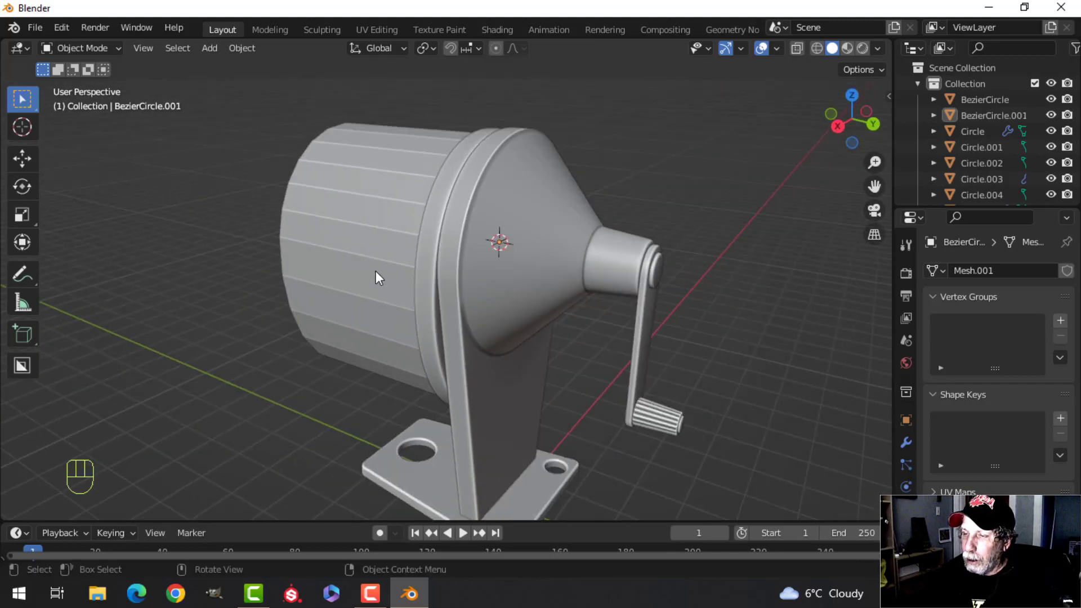
Duplicate the ring's whole mesh and move the copy about -3.47 m along Y to the tubular body's open end
middle_drag(376, 272, 522, 317)
click(596, 282)
middle_drag(597, 282, 580, 302)
key(Tab)
key(a)
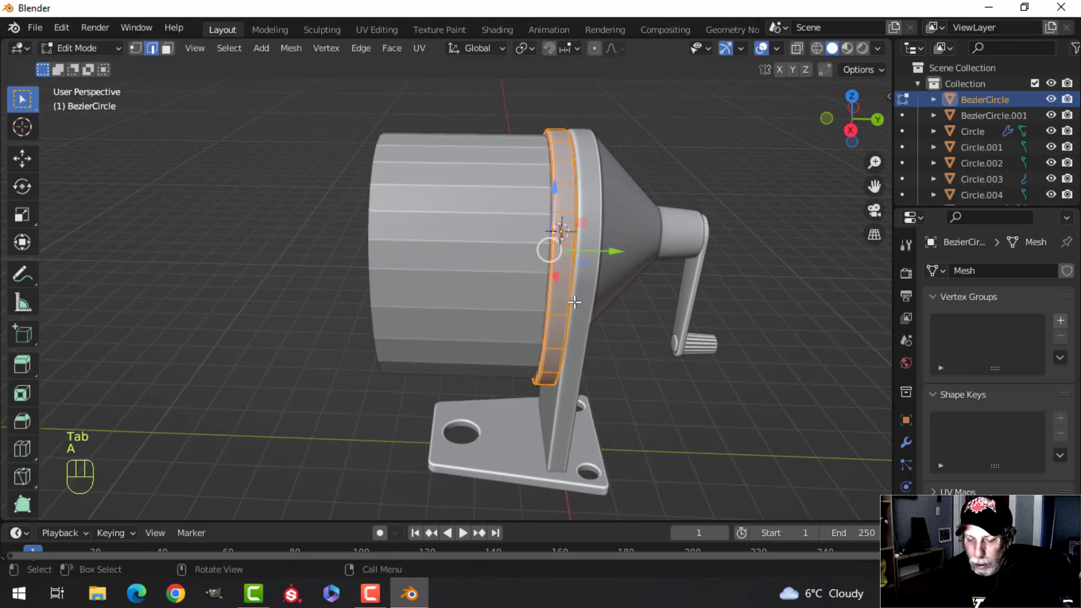
key(shift+d)
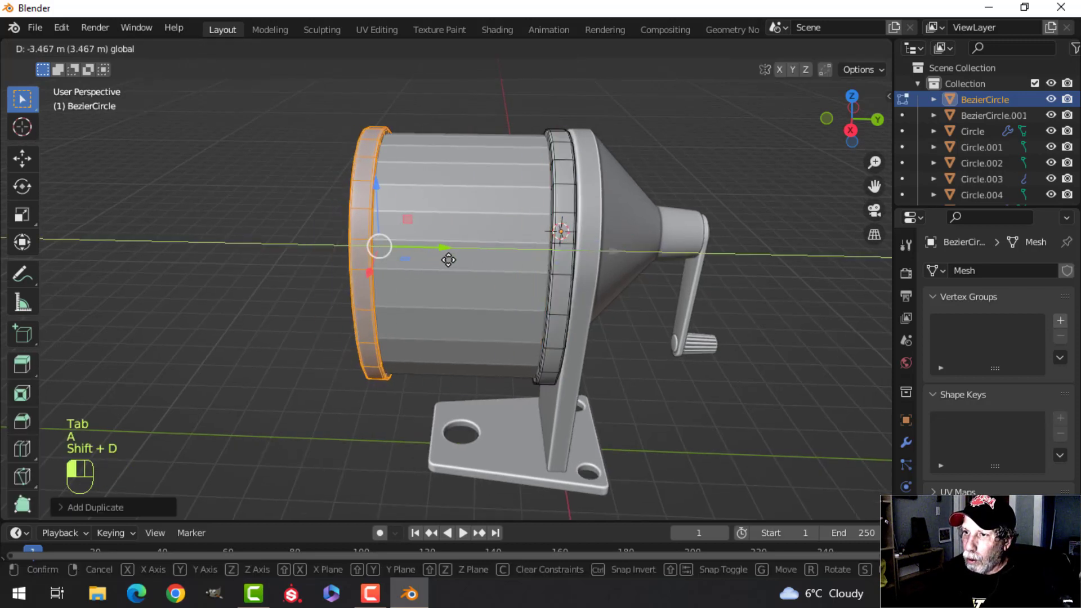
click(450, 258)
key(Tab)
key(alt+a)
scroll(536, 314, down, 3)
middle_drag(536, 314, 541, 281)
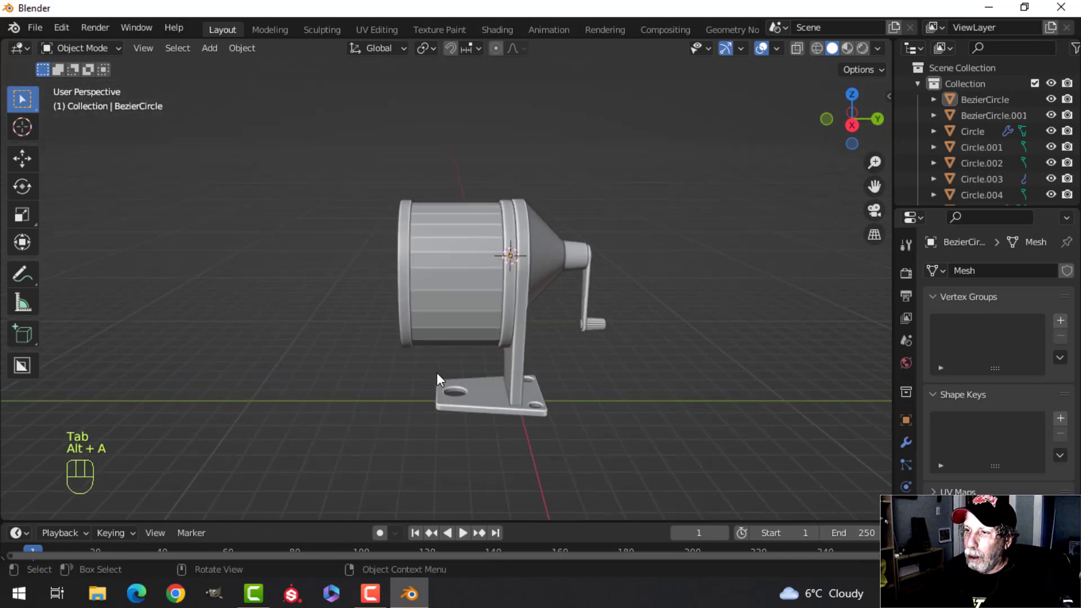
middle_drag(437, 372, 582, 317)
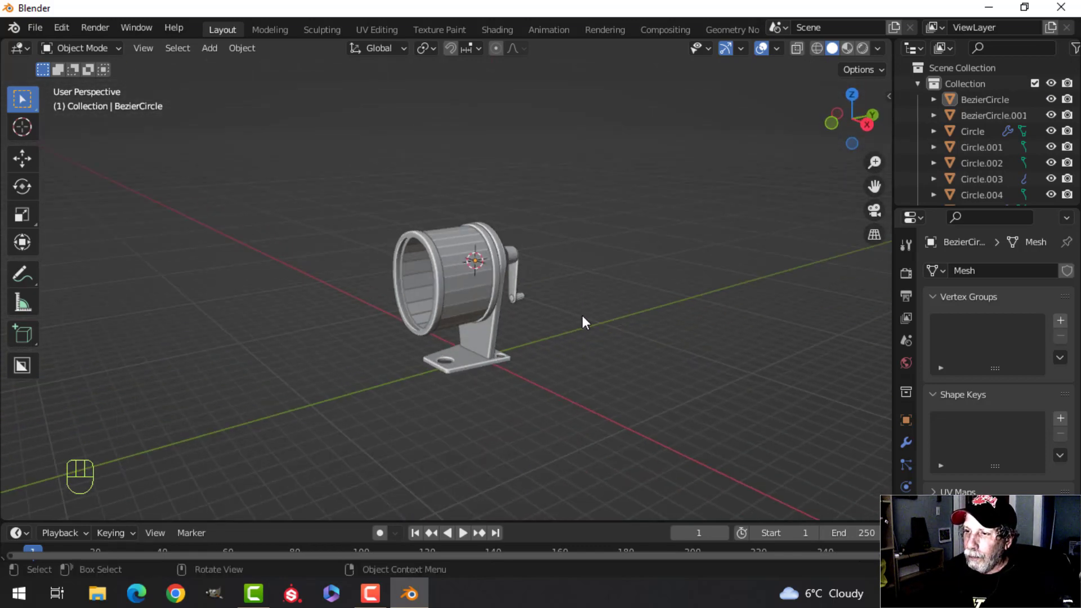
Fill the front ring's inner edge loop with a face to cap the tubular body, and leave Edit Mode
scroll(582, 315, up, 3)
middle_drag(479, 339, 526, 363)
scroll(525, 363, up, 2)
shift+middle_drag(445, 279, 464, 291)
click(448, 243)
key(Tab)
key(alt+a)
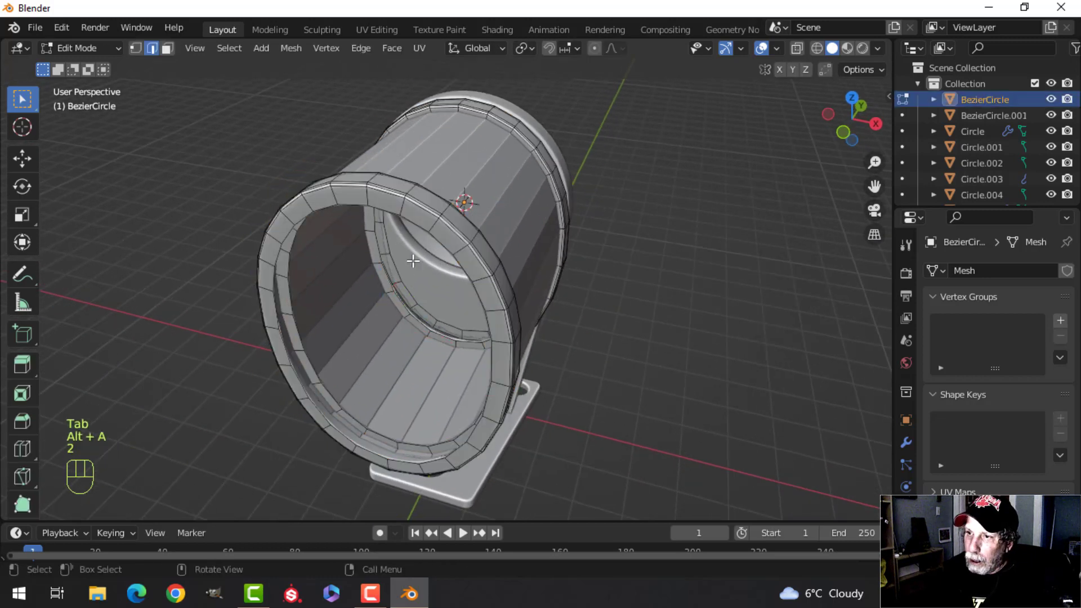
alt+shift+click(386, 211)
key(f)
key(alt+a)
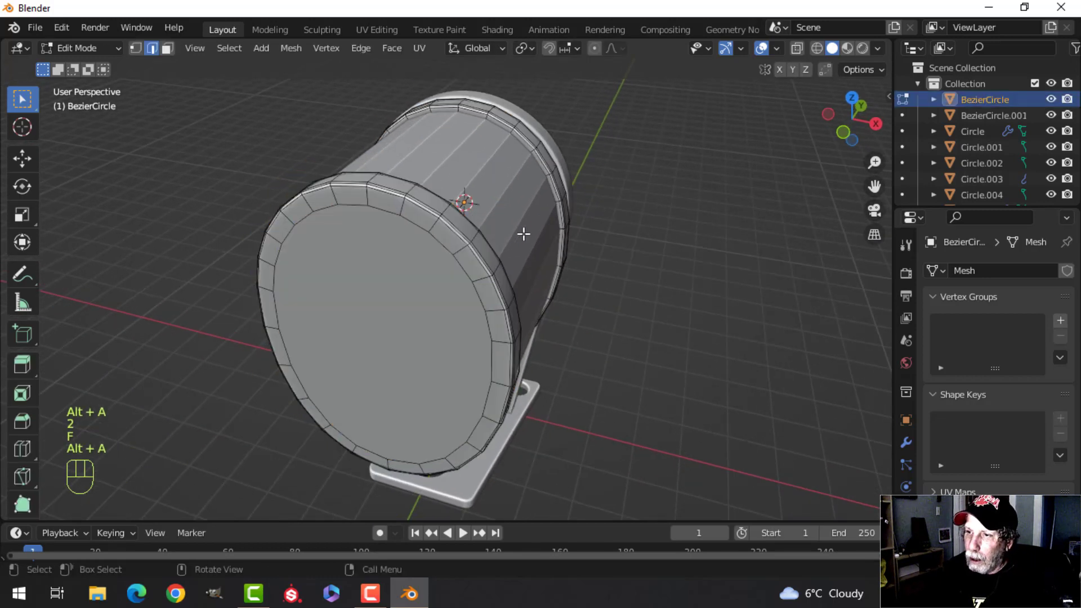
key(Tab)
key(alt+a)
Shade the tubular body smooth and deselect it
middle_drag(570, 234, 443, 223)
click(444, 222)
right_click(443, 223)
click(444, 223)
key(alt+a)
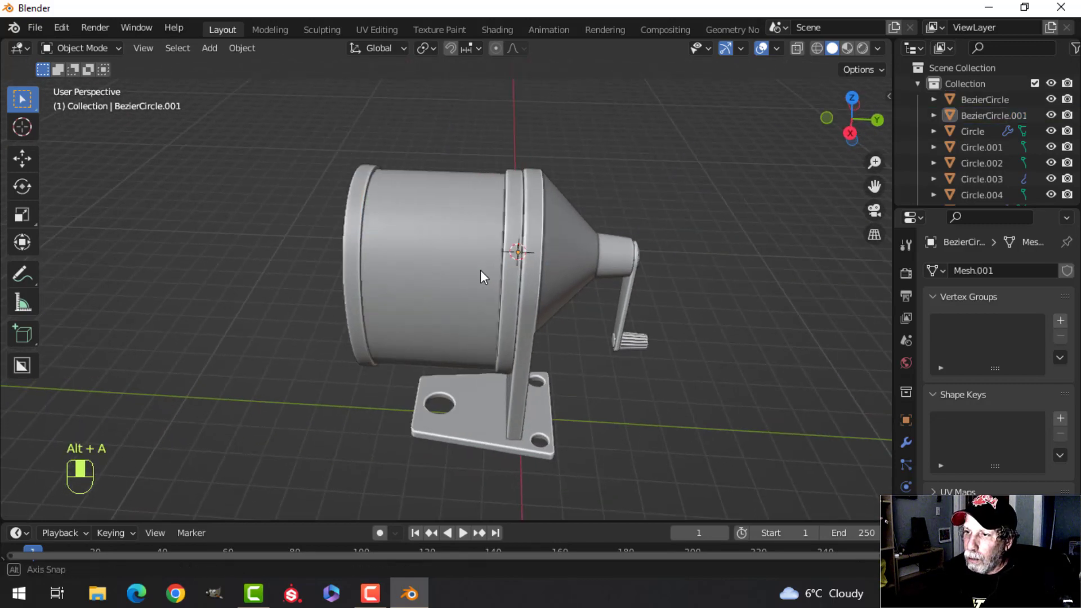
mouse_move(481, 269)
middle_down()
mouse_move(545, 191)
mouse_move(572, 193)
mouse_move(482, 254)
middle_up()
scroll(482, 255, down, 3)
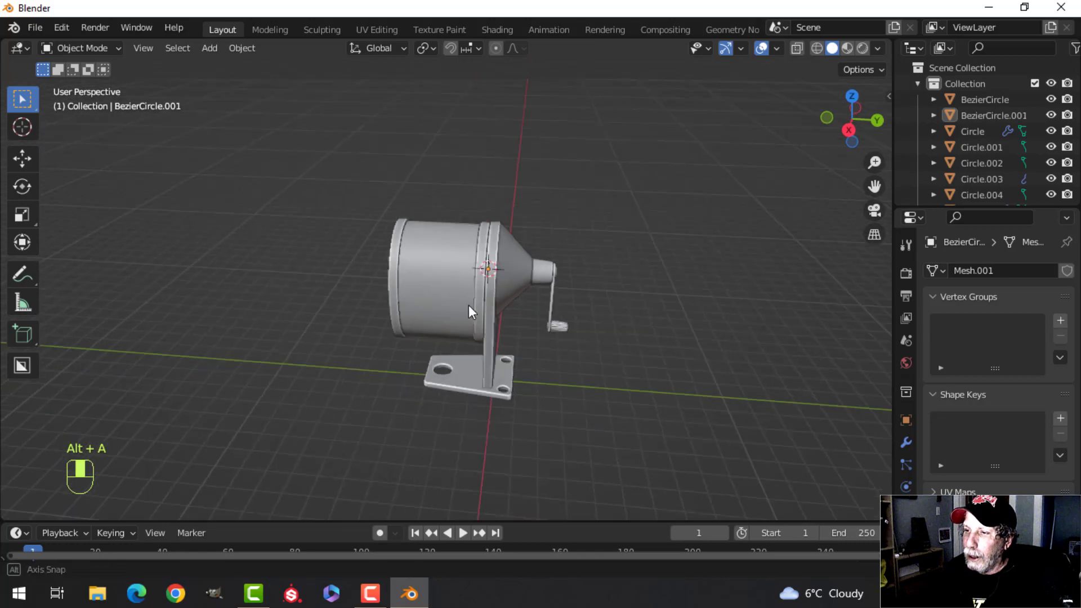
middle_drag(469, 305, 514, 288)
scroll(495, 299, up, 3)
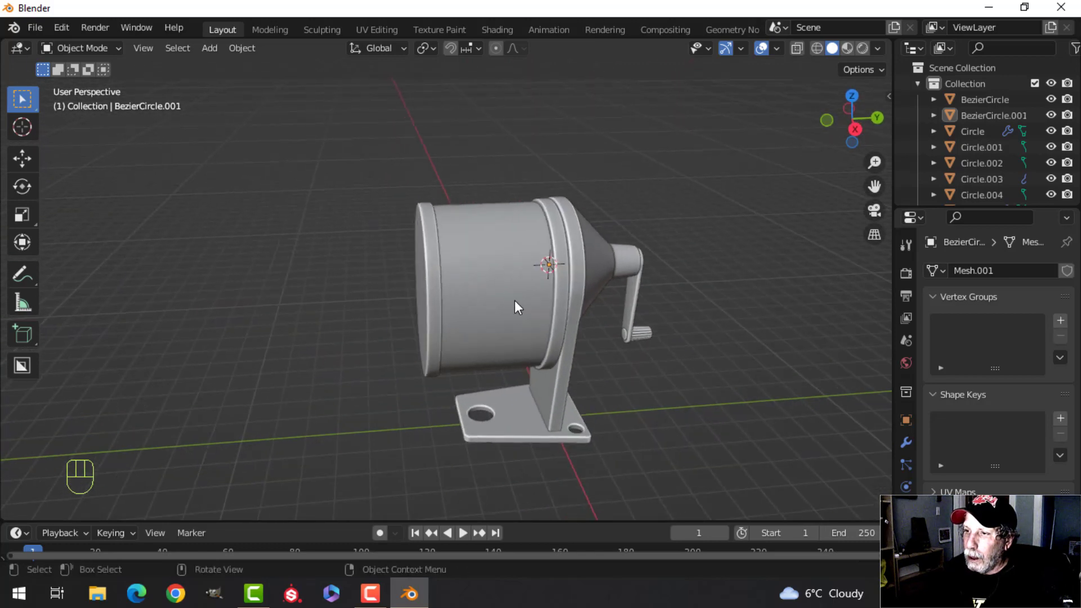
Add five evenly spaced loop cuts around the tubular body
scroll(501, 282, up, 2)
click(491, 256)
key(Tab)
middle_drag(484, 255, 471, 251)
key(alt+a)
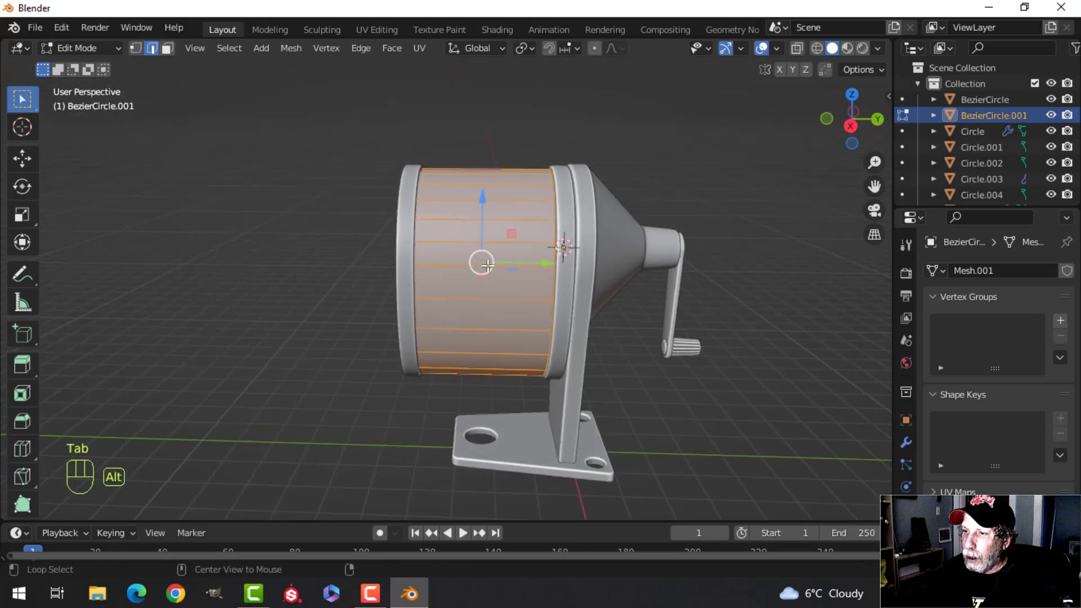
key(ctrl+r)
scroll(471, 251, up, 3)
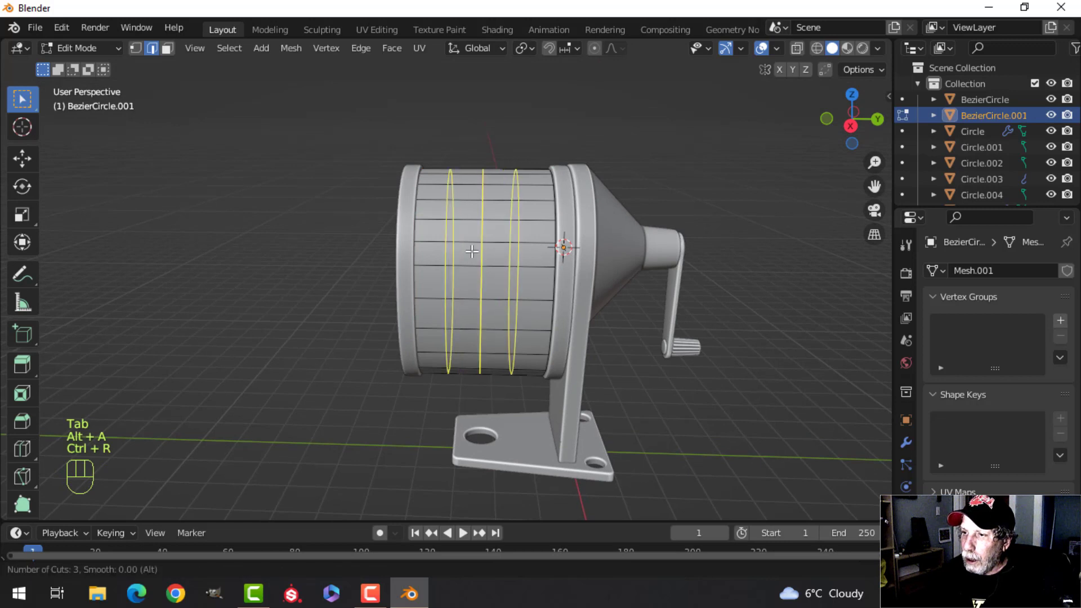
scroll(472, 251, up, 1)
click(472, 251)
right_click(472, 251)
Bevel the five new loops by about 0.037 m with one segment to form narrow strips
scroll(472, 251, up, 3)
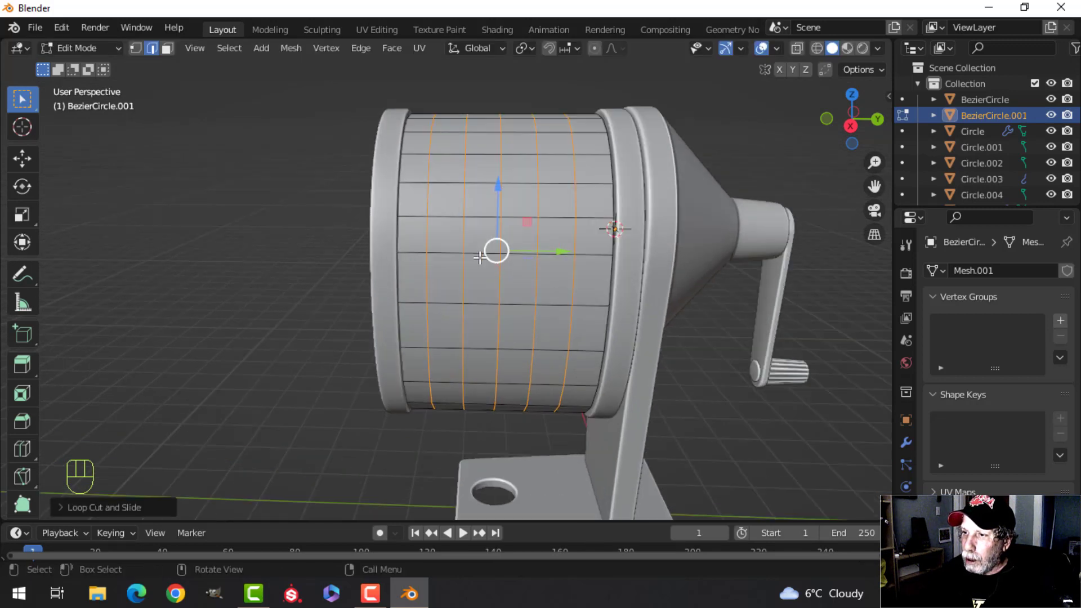
shift+middle_drag(484, 260, 484, 280)
key(ctrl+b)
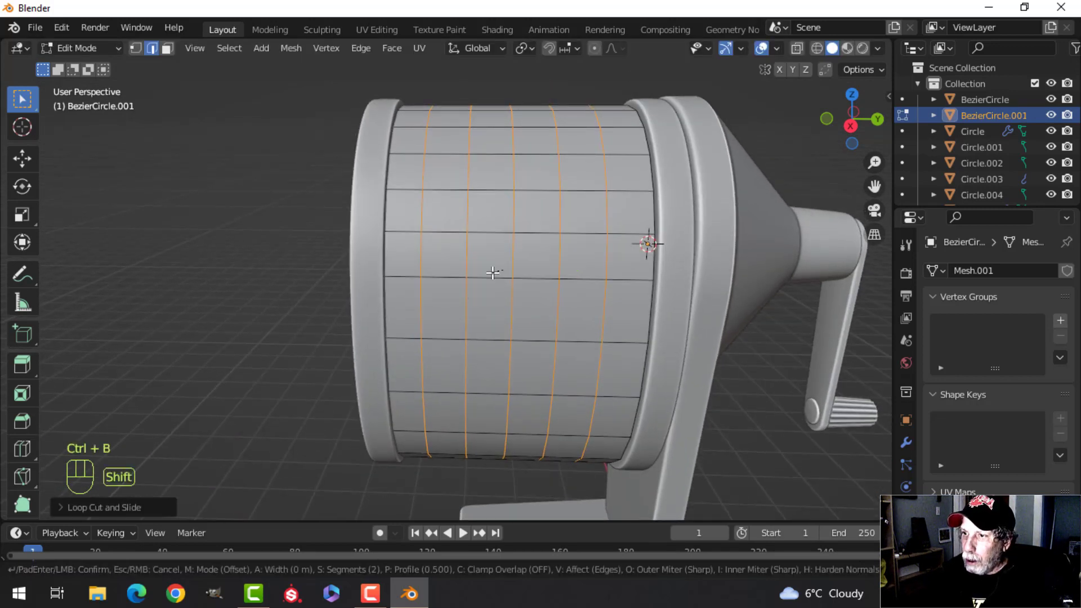
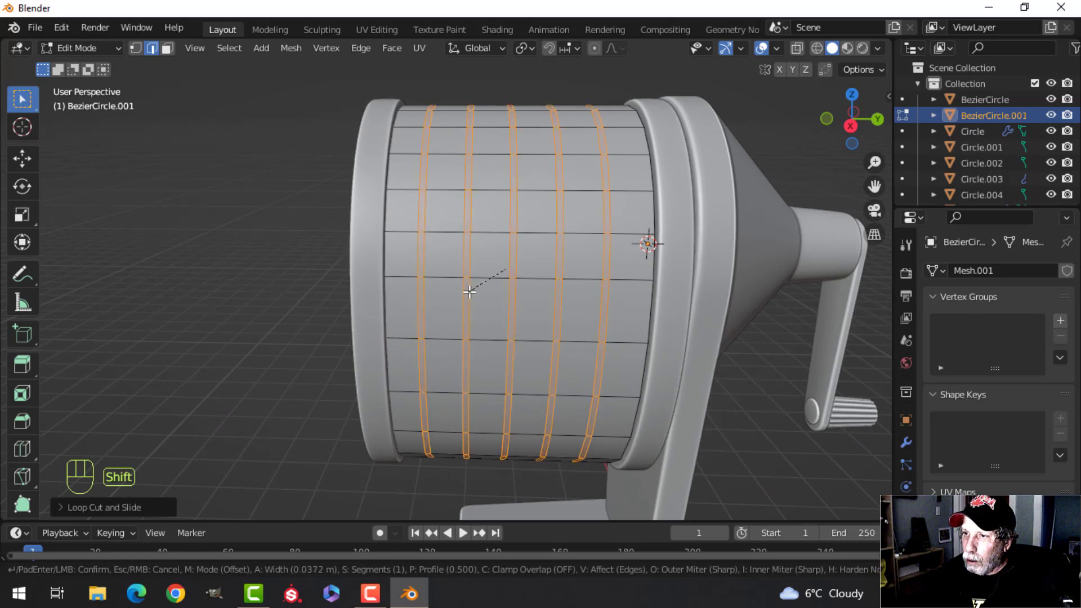
click(474, 289)
Extrude the narrow strips in place, shrink them inward to form grooves around the body, and check the result outside Edit Mode
middle_drag(490, 276, 532, 284)
key(e)
right_click(532, 284)
key(alt+s)
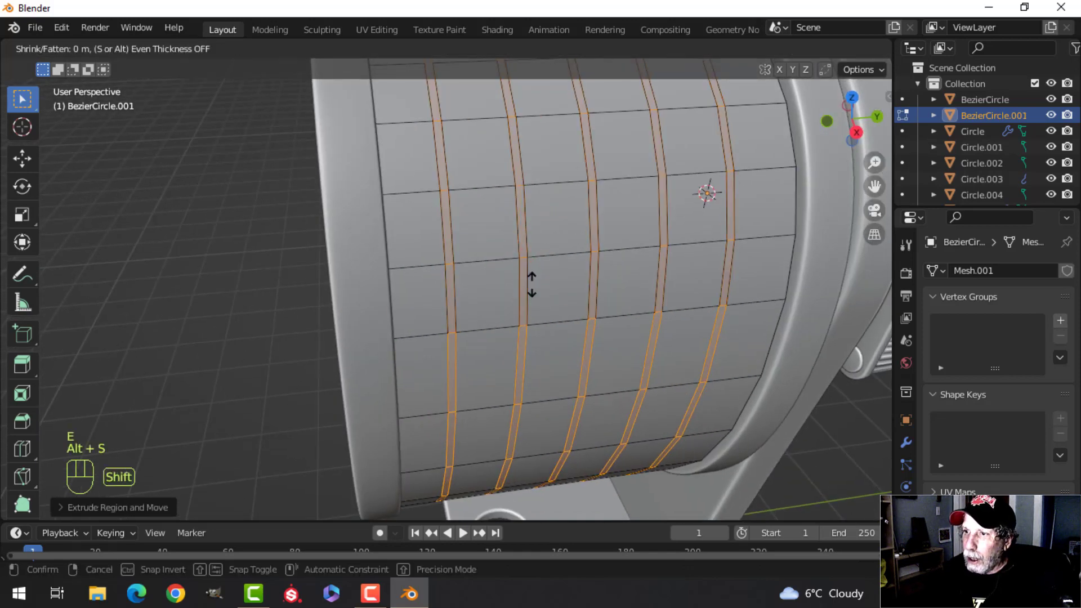
click(530, 263)
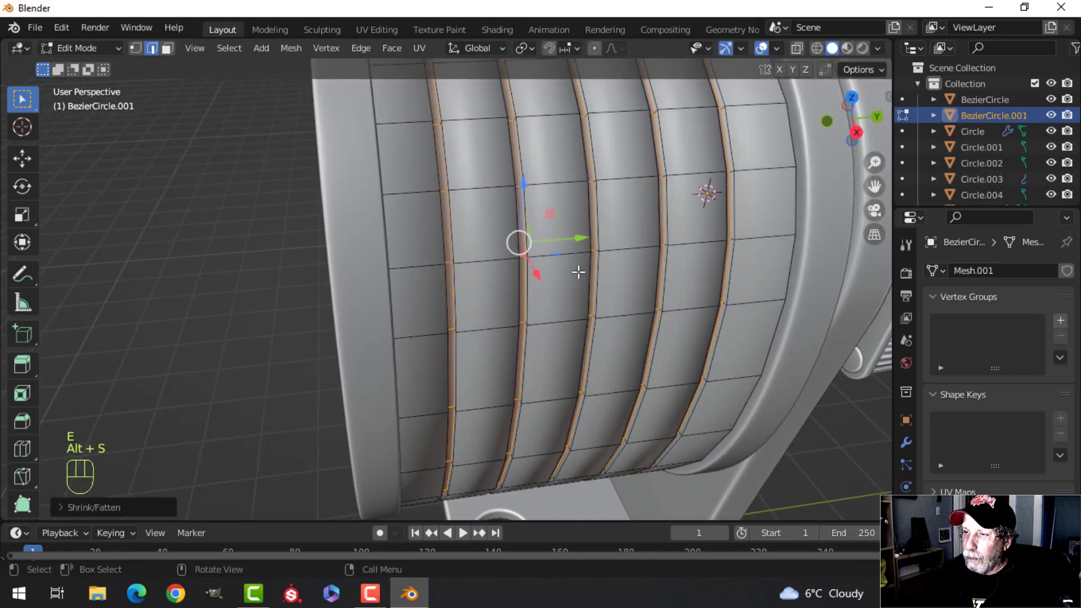
key(alt+a)
middle_drag(578, 271, 482, 282)
key(Tab)
scroll(626, 270, down, 2)
scroll(489, 269, up, 2)
Add one centered loop cut in each of the tubular body's six wide bands between the grooves
key(Tab)
key(alt+a)
key(ctrl+r)
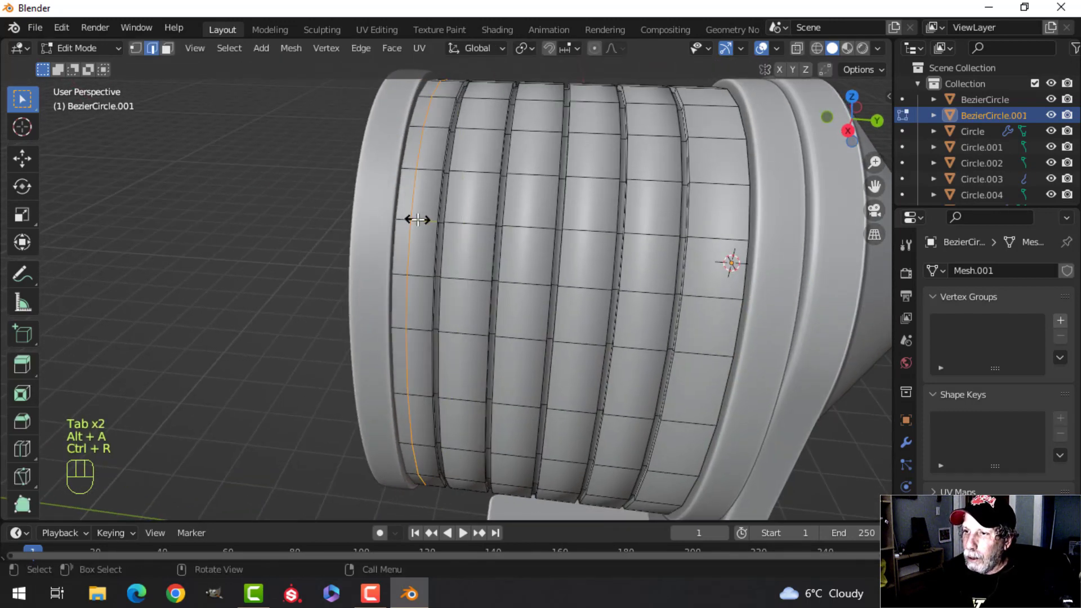
click(415, 219)
right_click(493, 239)
key(ctrl+r)
click(468, 230)
right_click(467, 230)
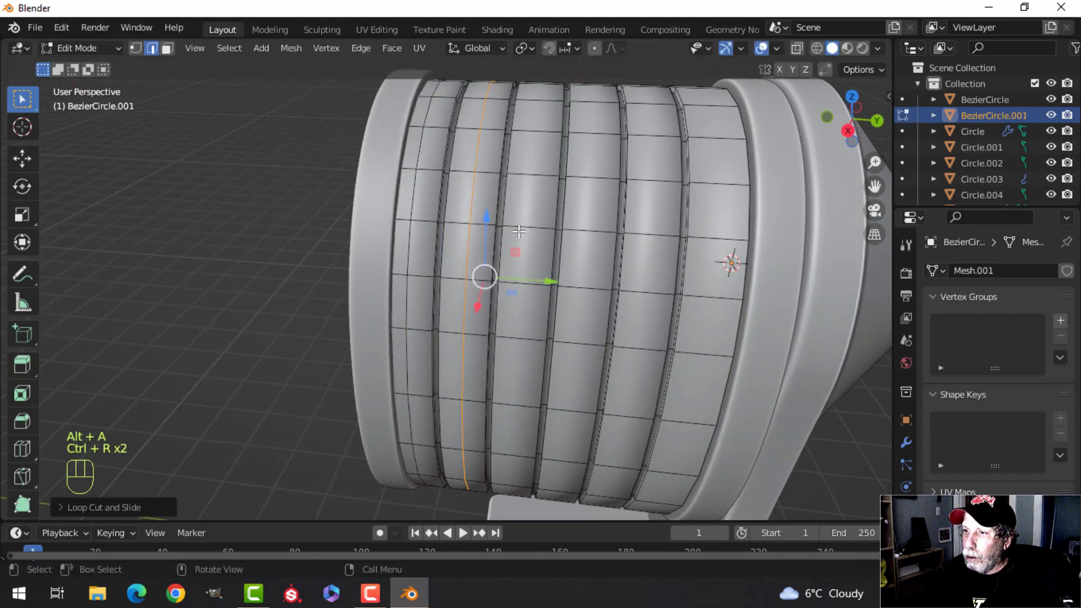
key(ctrl+r)
click(518, 231)
right_click(518, 231)
key(ctrl+r)
click(578, 228)
right_click(578, 228)
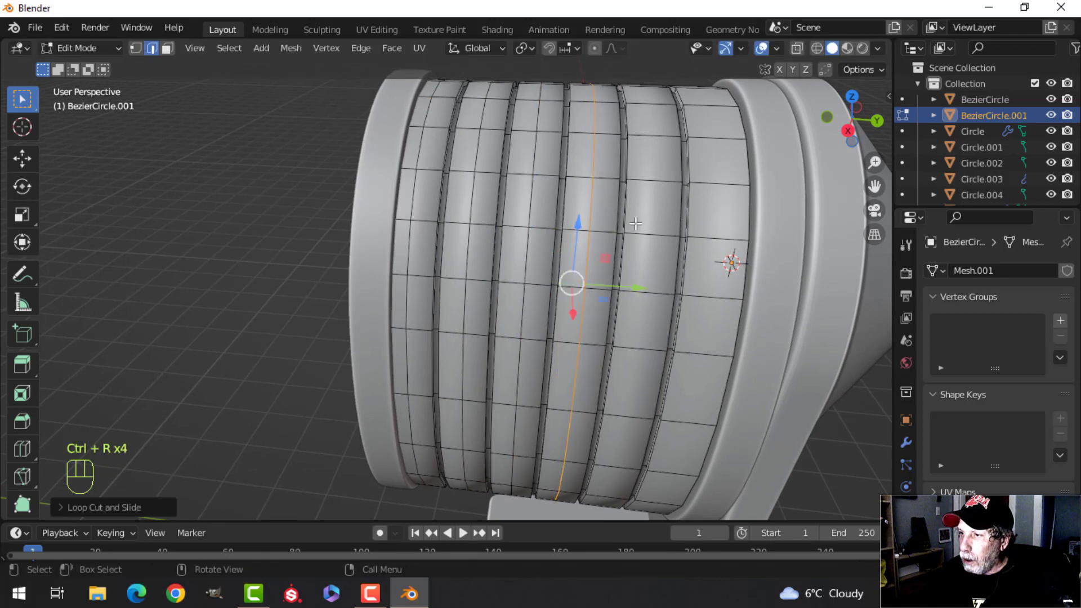
key(ctrl+r)
click(640, 228)
right_click(641, 228)
key(ctrl+r)
click(704, 236)
right_click(704, 239)
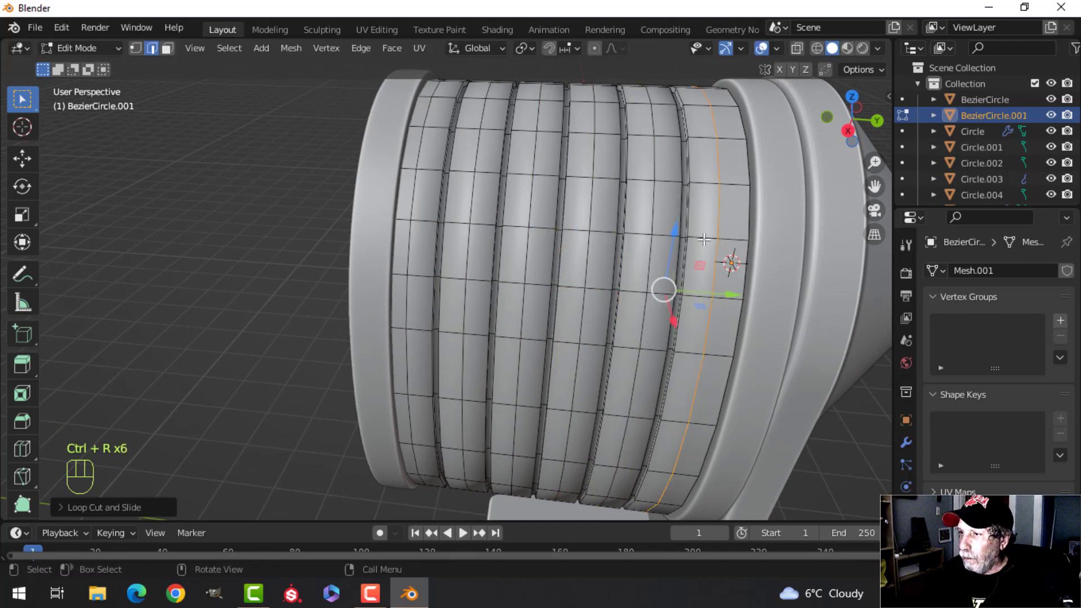
Bevel the centered loops of all six wide bands by about 0.182 m with one segment and leave Edit Mode
alt+shift+click(656, 219)
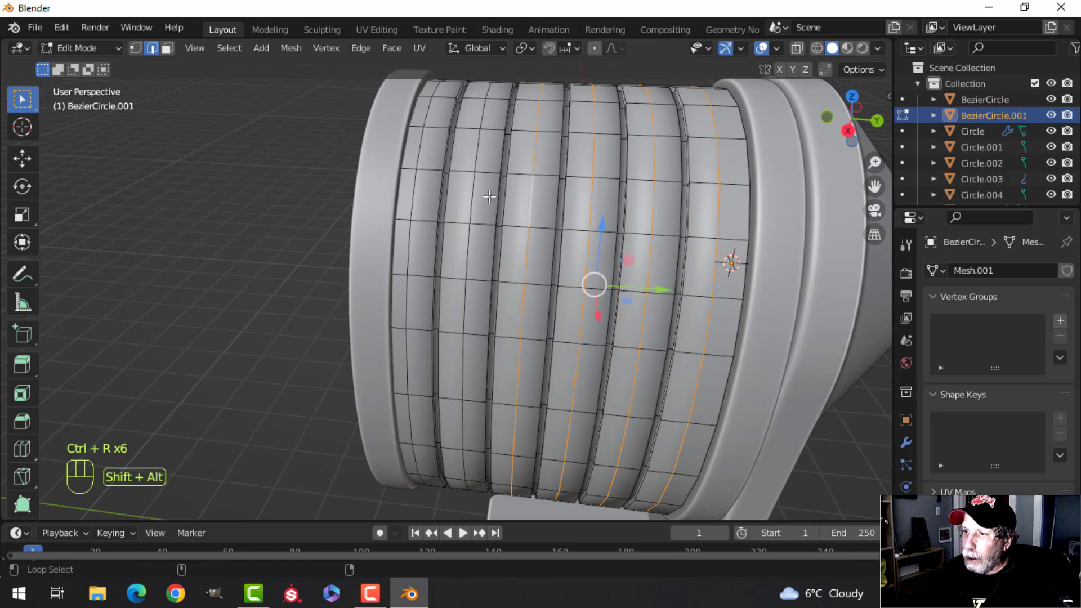
shift+middle_drag(413, 191, 372, 195)
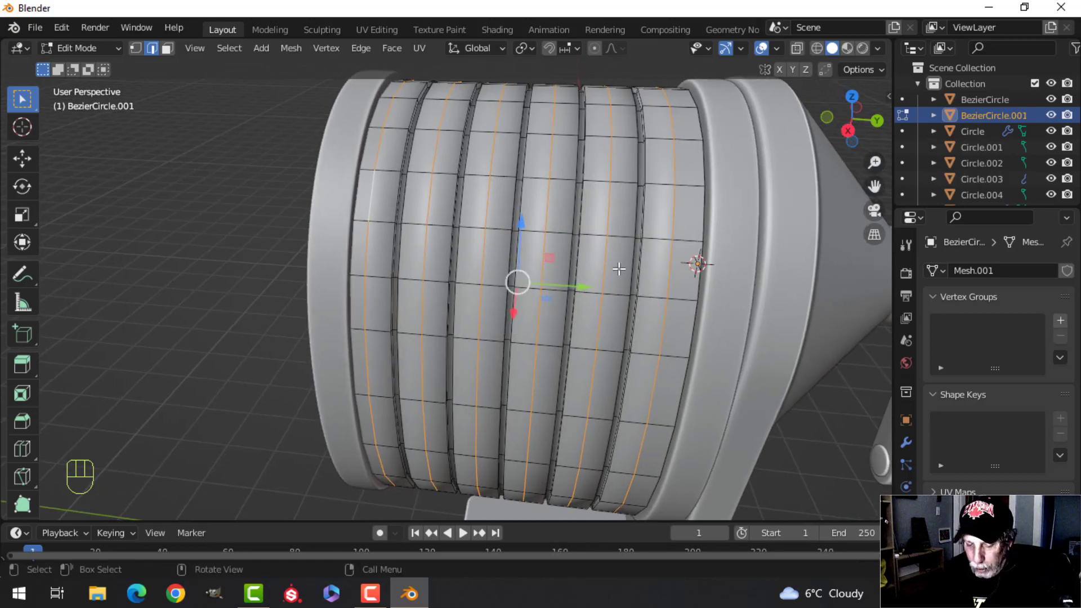
key(ctrl+b)
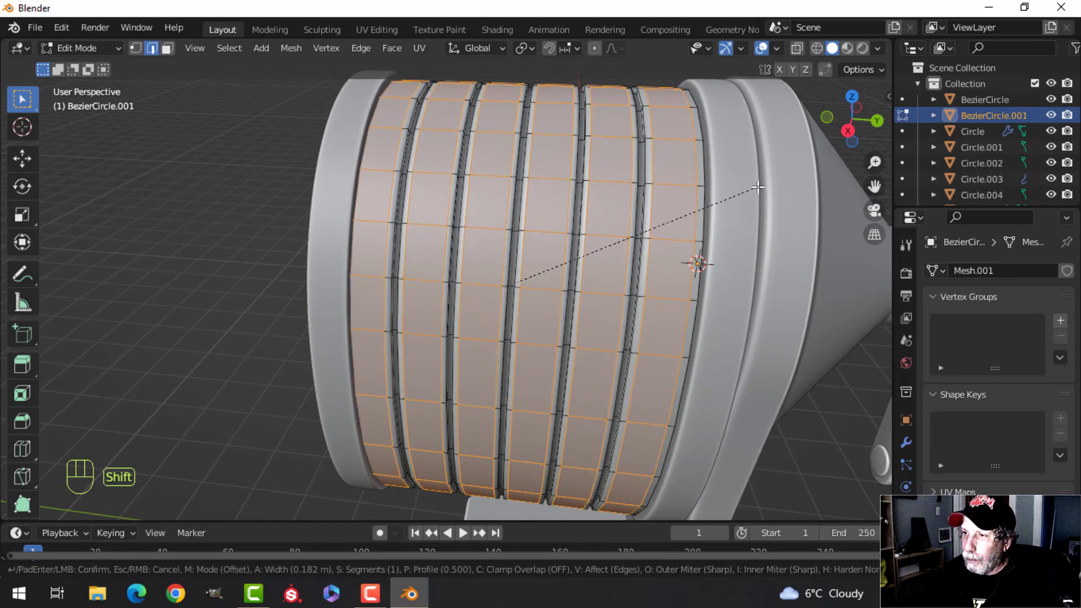
click(761, 186)
key(Tab)
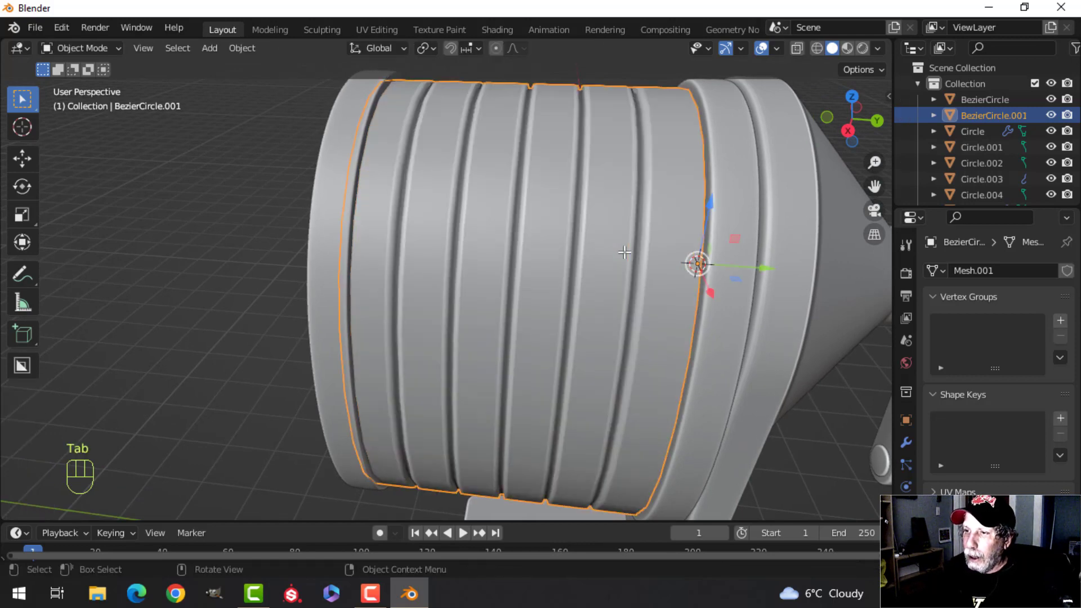
Add a Subdivision Surface modifier to the grooved tubular body and check its smoothed shape from several angles
key(ctrl+1)
scroll(622, 251, down, 4)
key(alt+a)
middle_drag(586, 270, 579, 205)
scroll(575, 265, down, 5)
middle_drag(529, 299, 542, 325)
click(489, 288)
scroll(542, 324, up, 4)
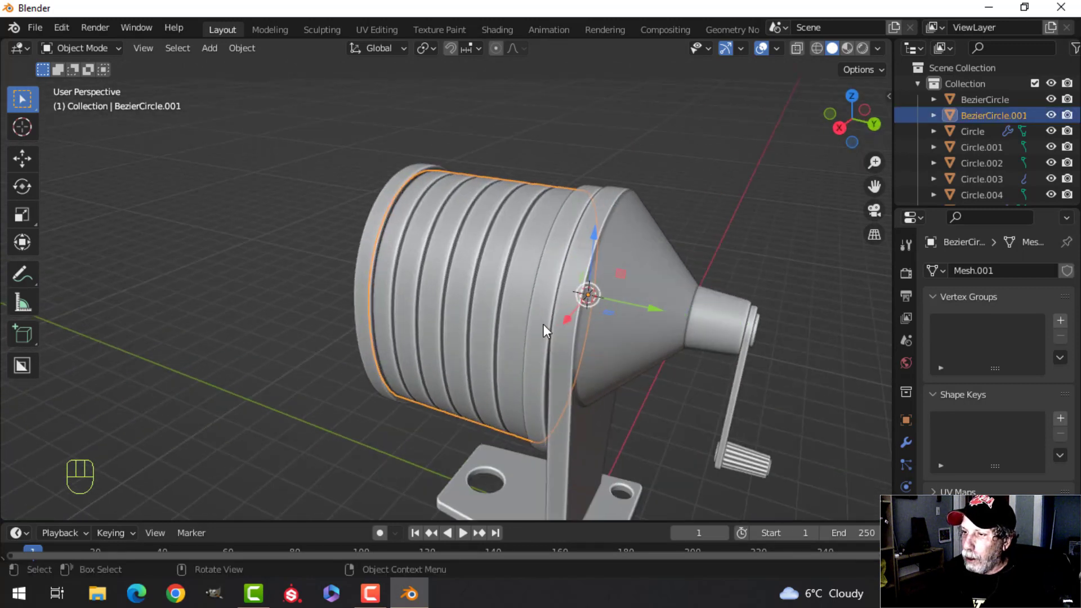
Inspect the smoothed body deselected, then reselect it and show its modifier settings
key(alt+a)
click(597, 357)
key(alt+a)
click(498, 292)
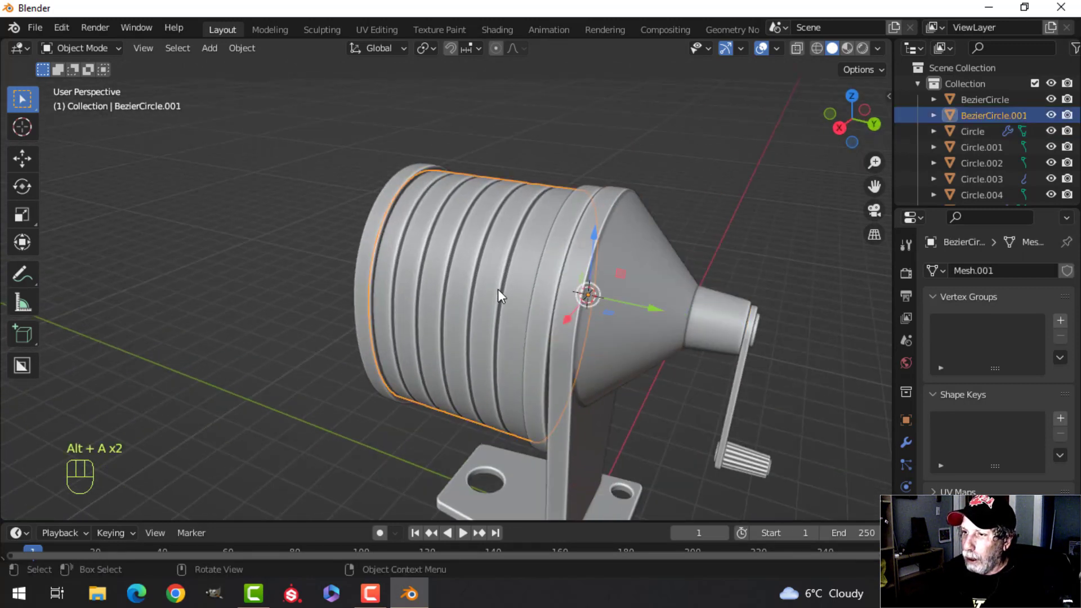
click(904, 442)
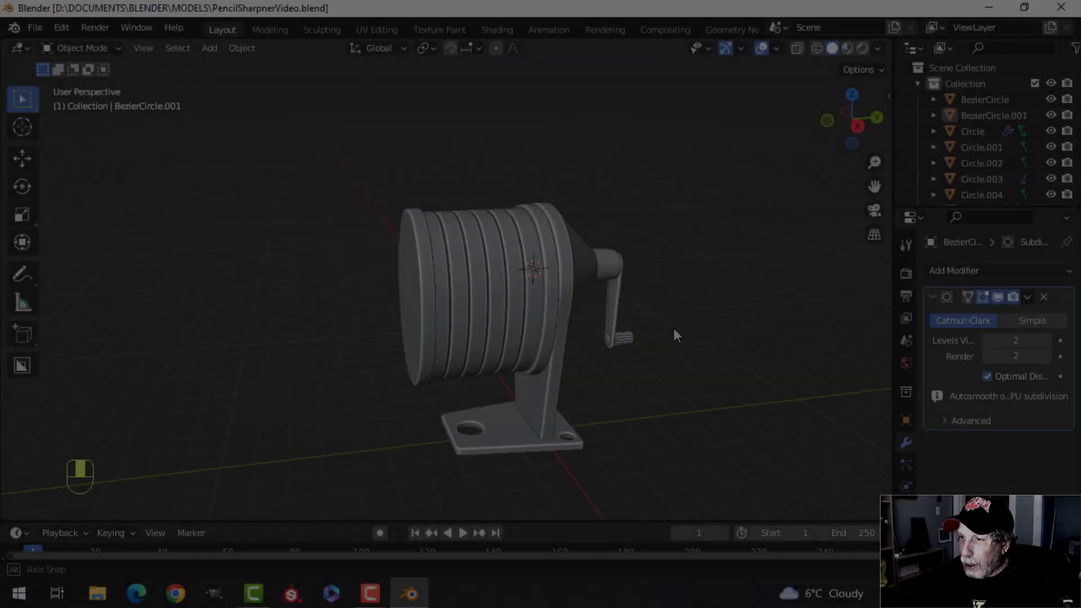
Select the large front face of the front cap and snap the 3D cursor to its center
middle_drag(674, 328, 491, 315)
click(459, 309)
key(KP_1)
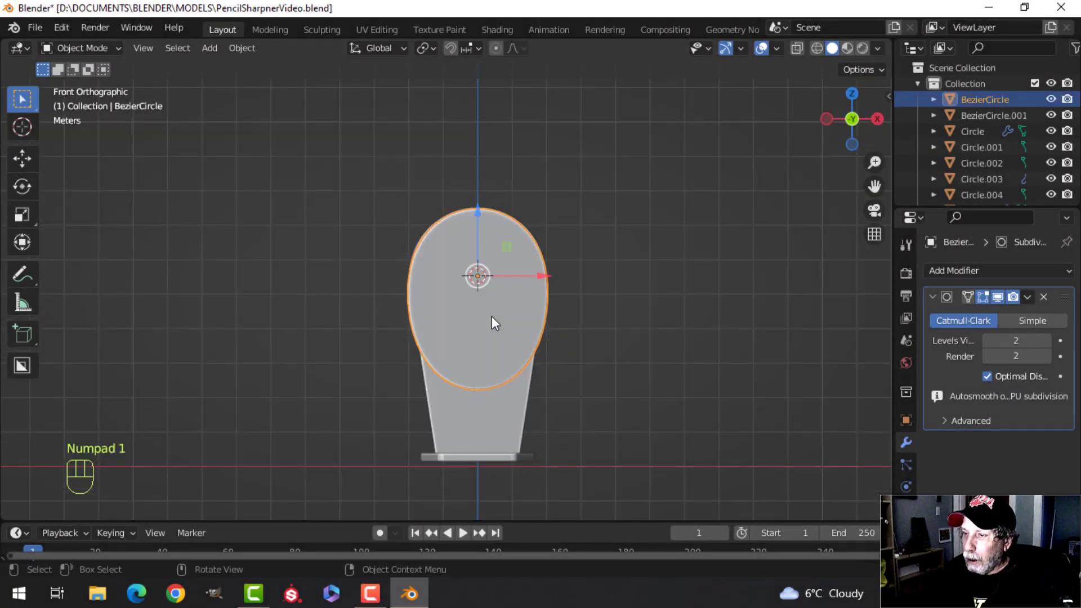
scroll(492, 316, up, 2)
scroll(492, 316, down, 2)
key(Tab)
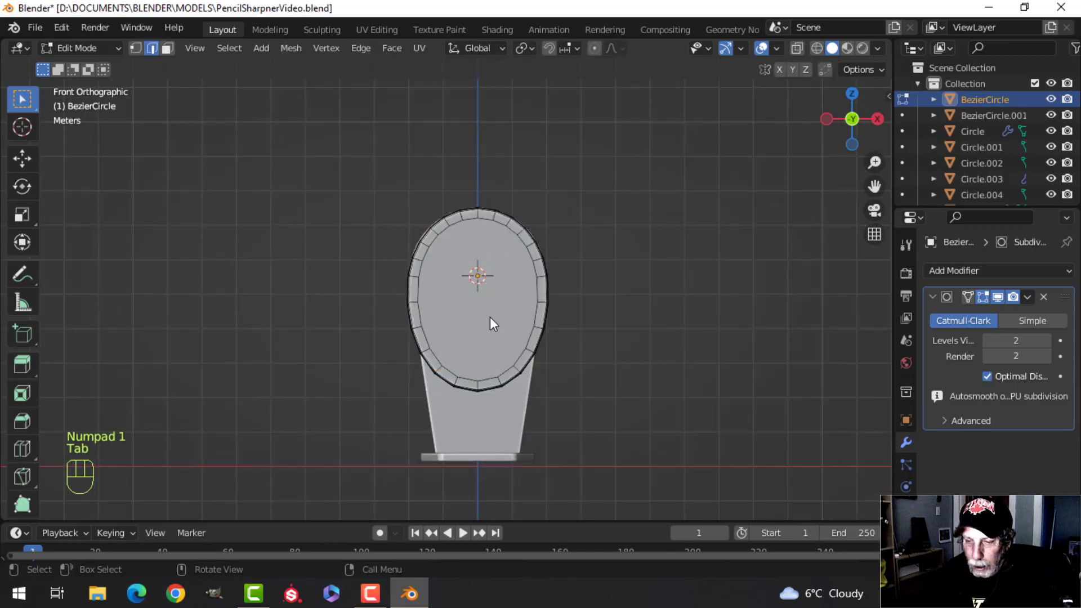
key(3)
key(shift+s)
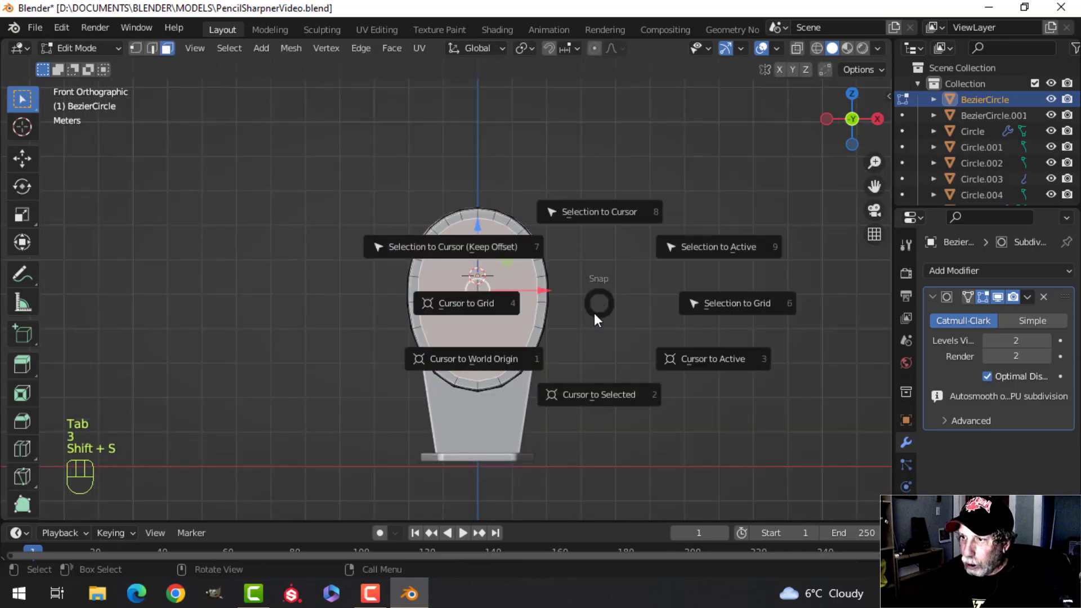
click(595, 394)
Return to Object Mode and bring up the mesh primitives for adding one at the 3D cursor
key(Tab)
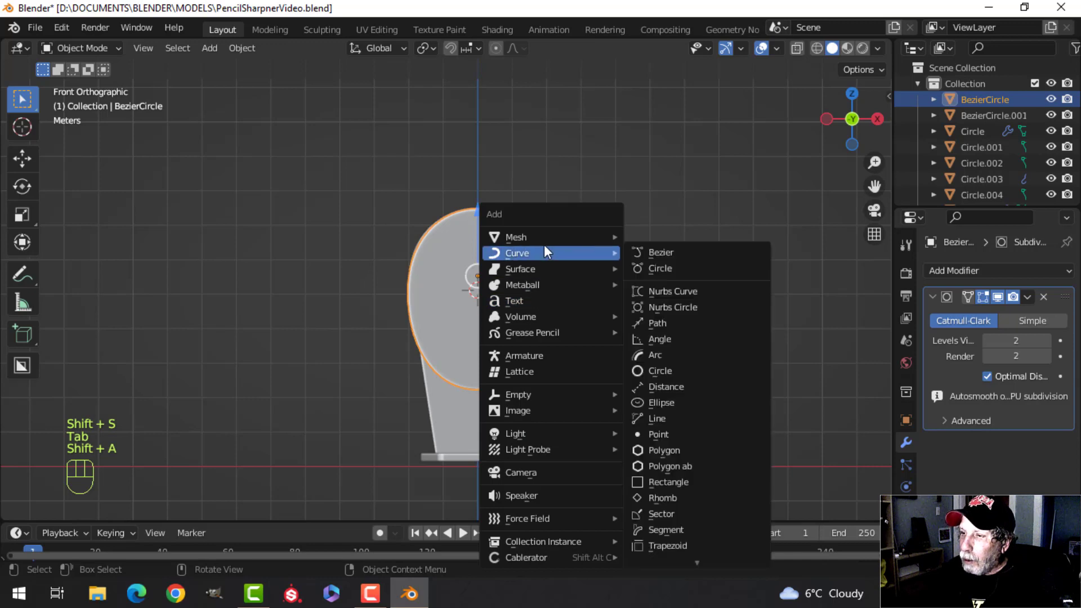
mouse_move(542, 238)
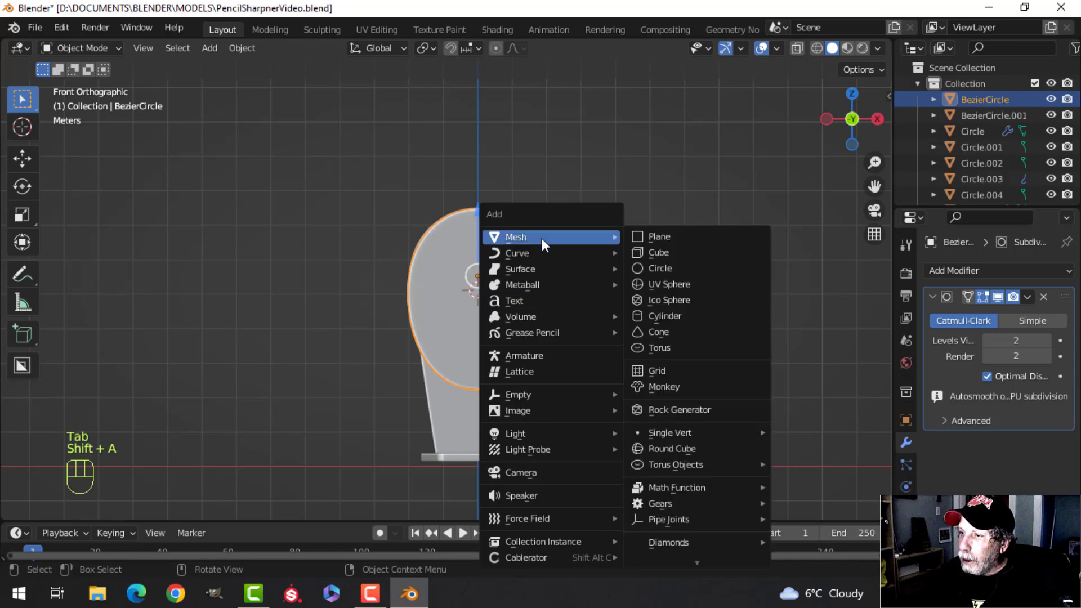
Add a mesh circle with 128 vertices at the 3D cursor in front of the sharpener body
click(657, 268)
click(99, 509)
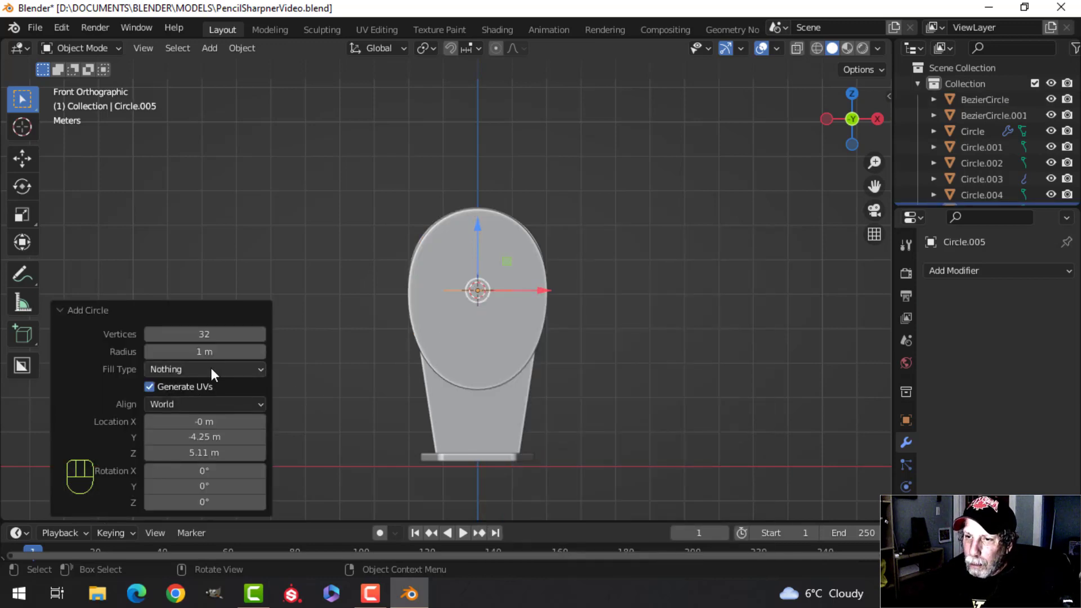
click(205, 334)
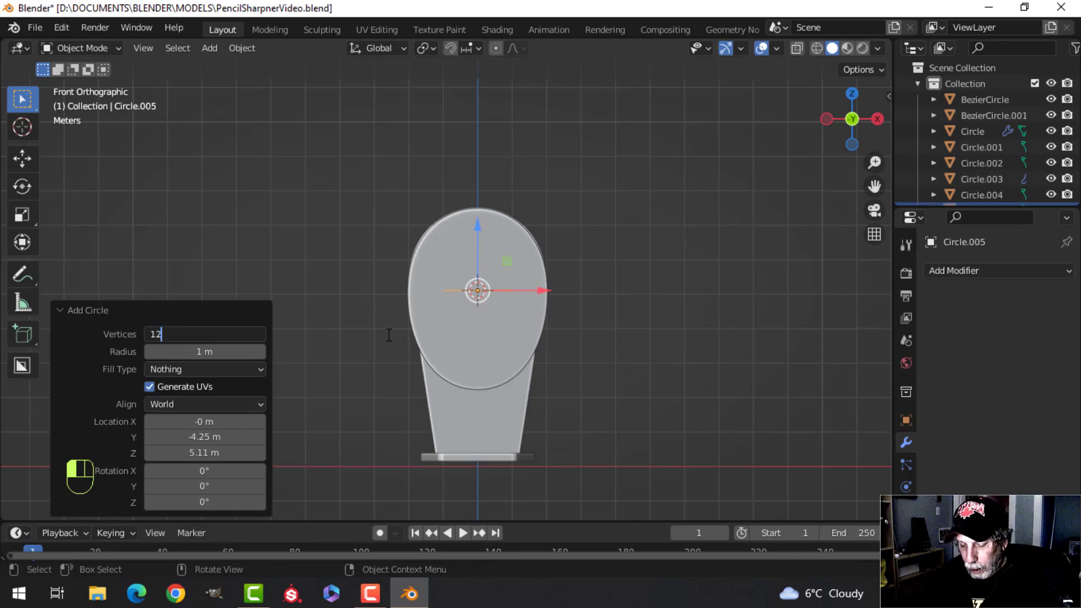
key(Return)
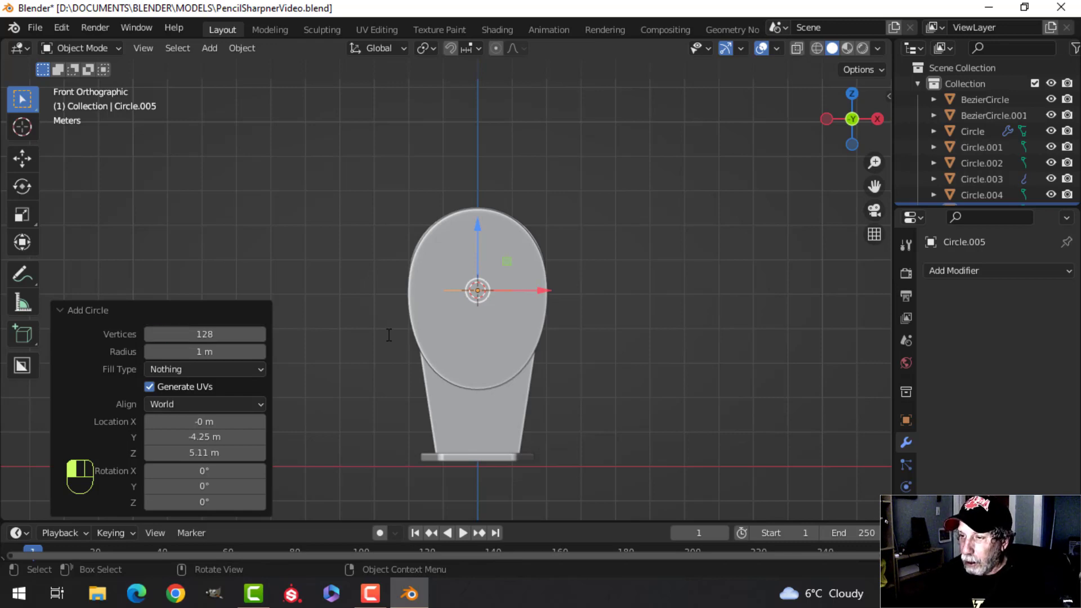
Rotate the circle's mesh 90° about the X axis and scale it up to about 1.88, just inside the body's outline
key(Tab)
scroll(489, 315, up, 2)
text(rx)
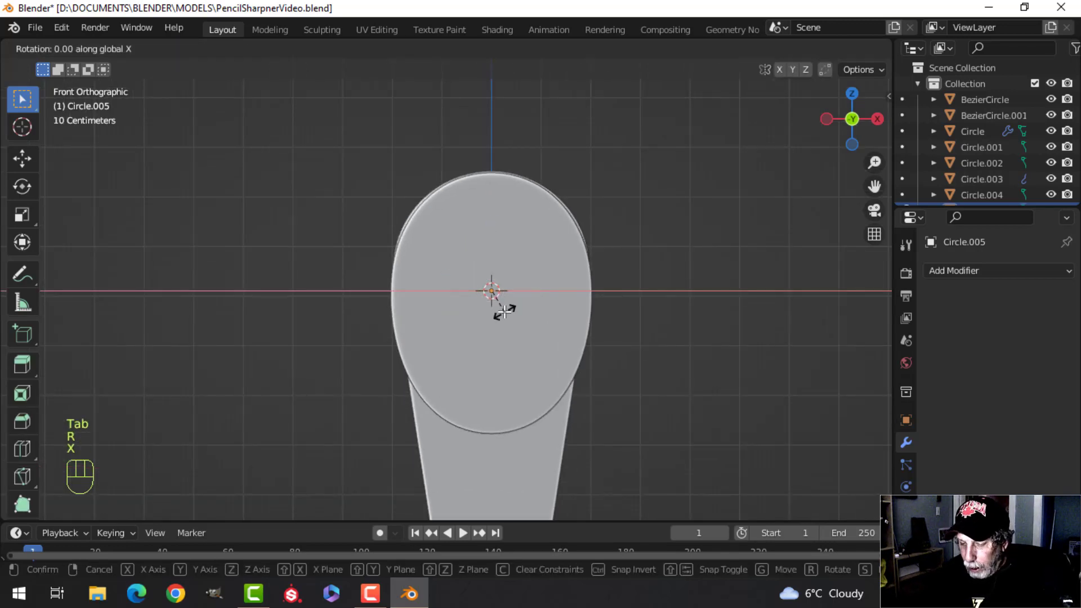
text(90)
click(569, 300)
key(s)
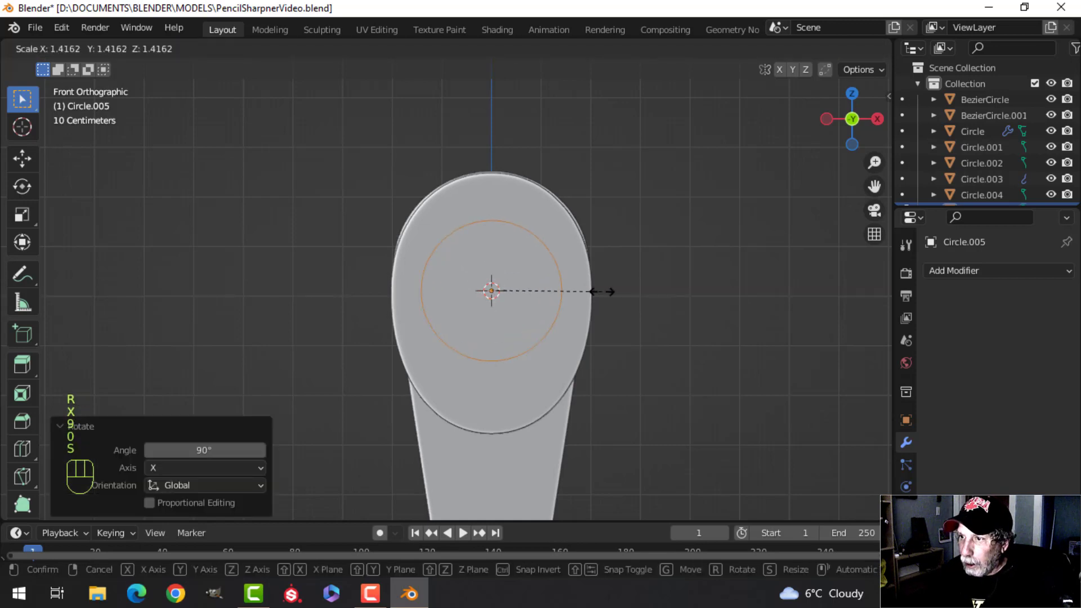
click(638, 278)
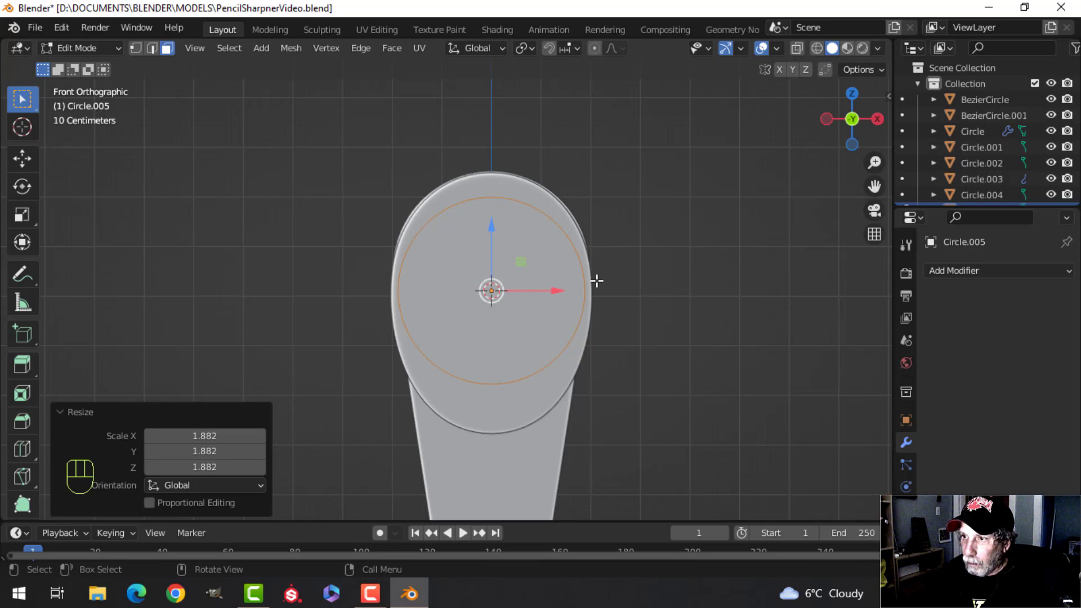
Deselect every other vertex of the circle with Checker Deselect and scale the remaining ones outward by about 1.04 to form teeth
key(1)
scroll(599, 276, up, 2)
shift+middle_drag(555, 199, 517, 209)
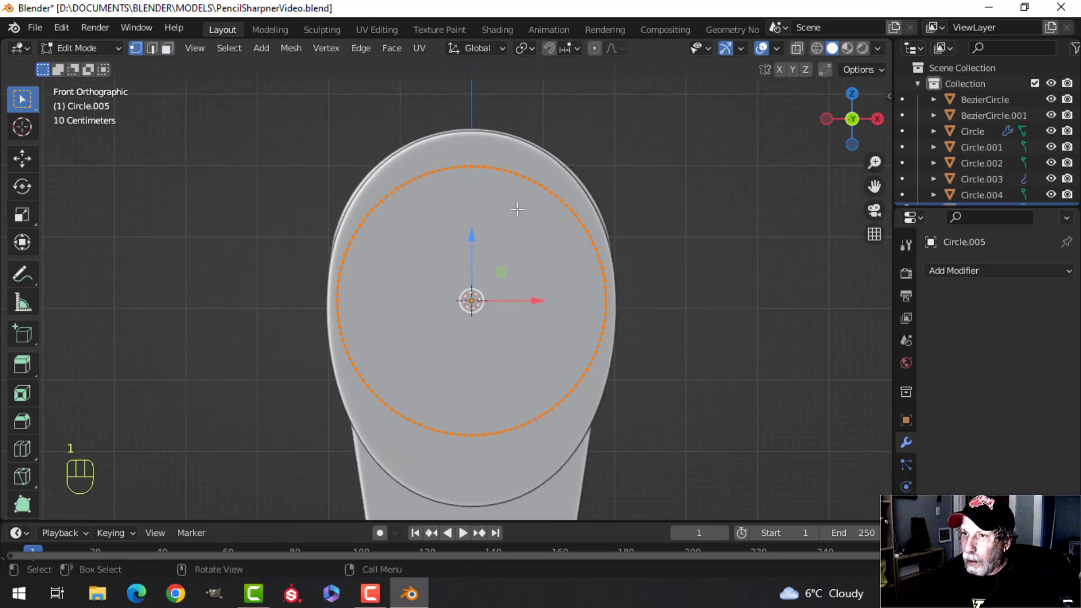
click(230, 49)
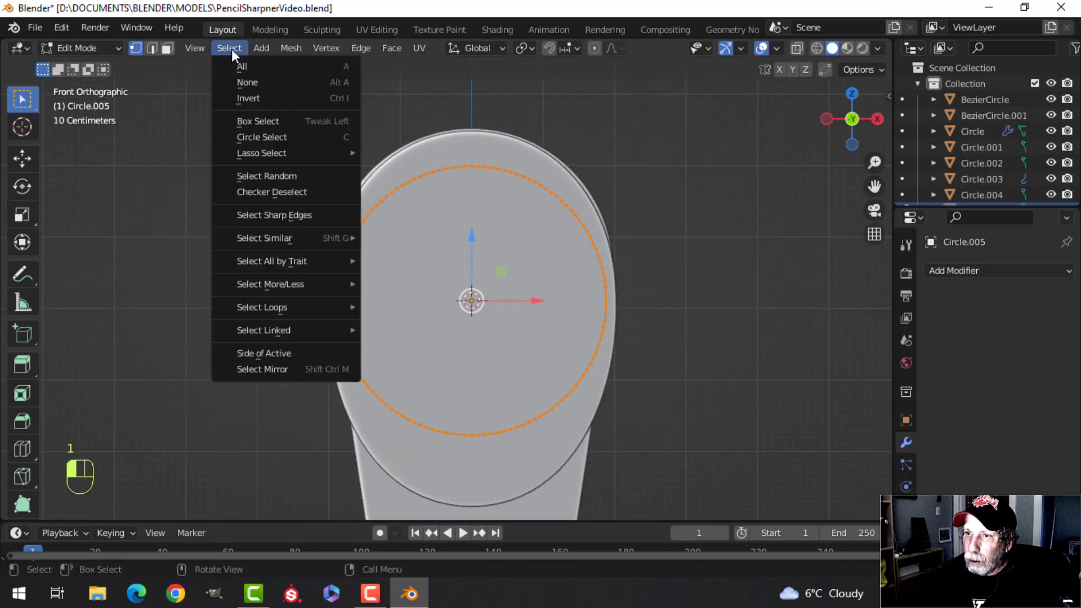
click(268, 191)
key(s)
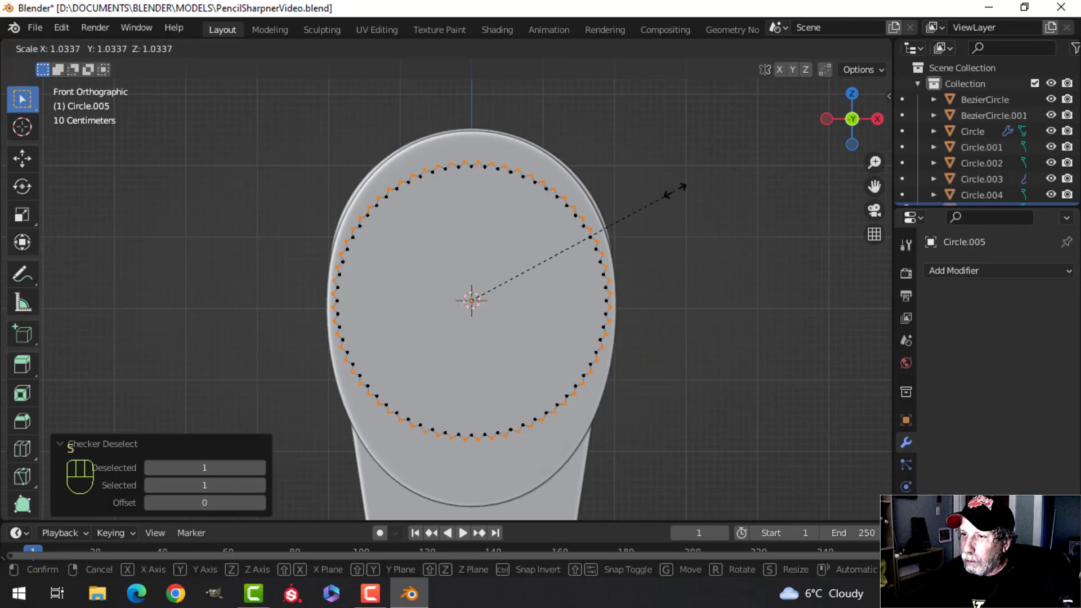
click(675, 189)
Bevel the selected outer tooth vertices with a width of about 0.028 m and one segment
middle_drag(673, 185, 462, 302)
key(ctrl+shift+b)
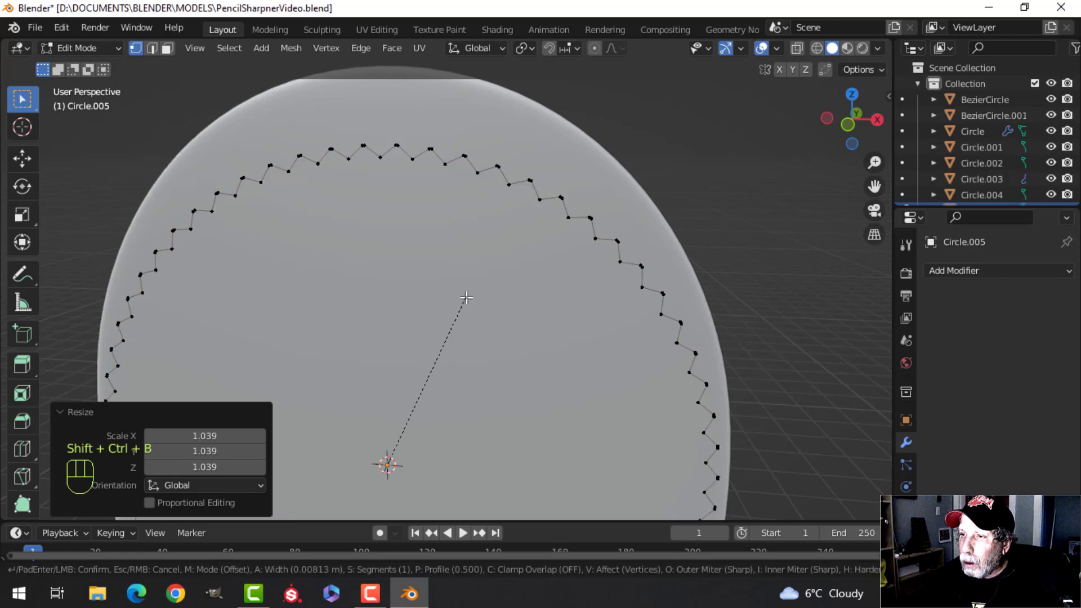
key(shift)
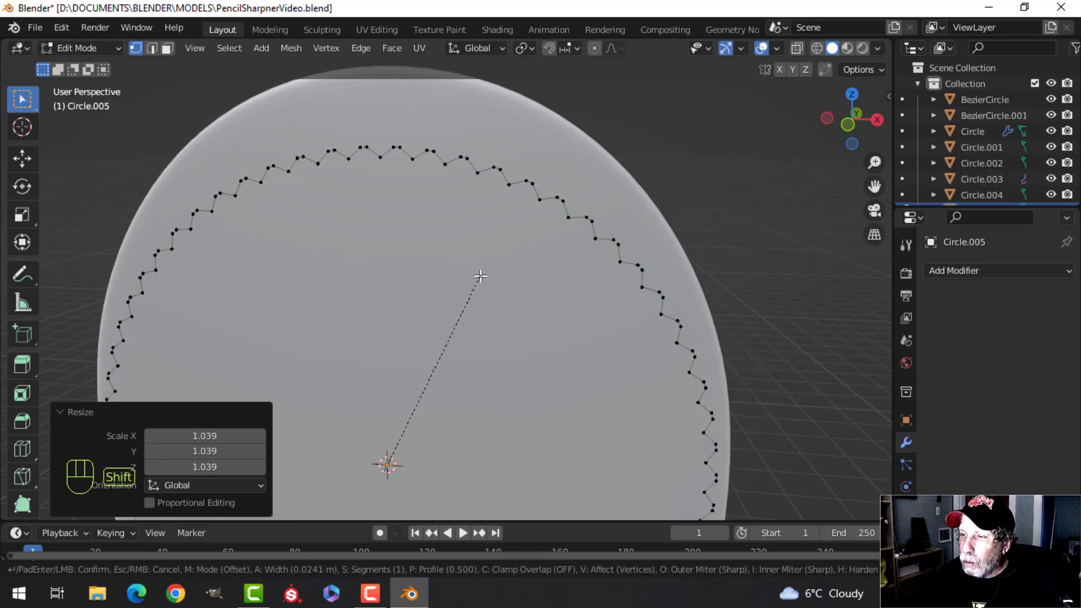
click(483, 271)
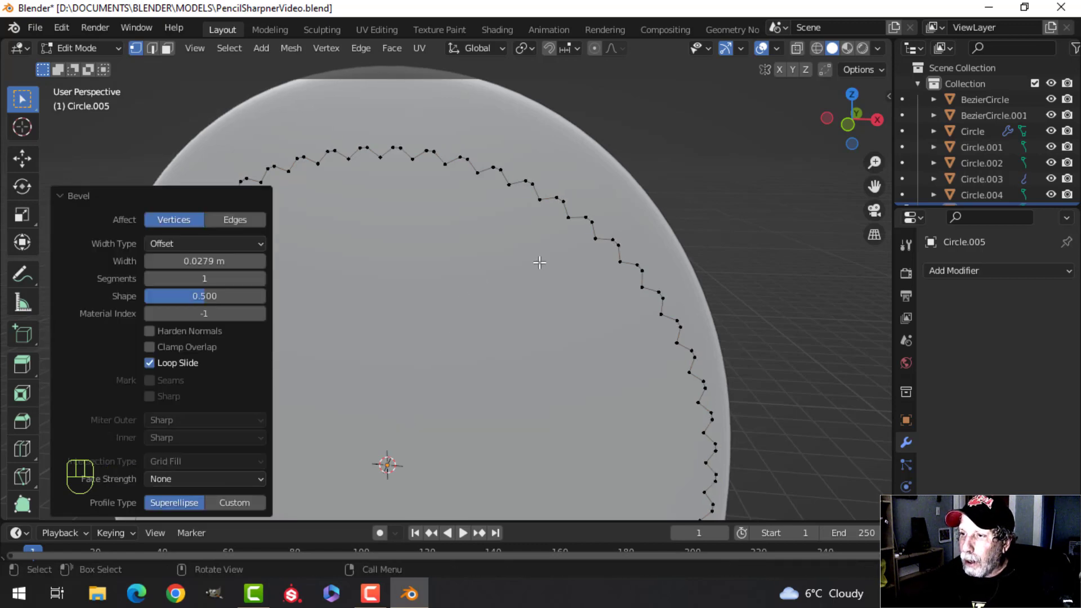
Extrude the entire toothed outline and move the copy along Y, away from the sharpener body, to make a ribbed band
key(a)
scroll(540, 261, down, 4)
shift+middle_drag(521, 293, 517, 260)
key(e)
right_click(542, 274)
key(g)
key(y)
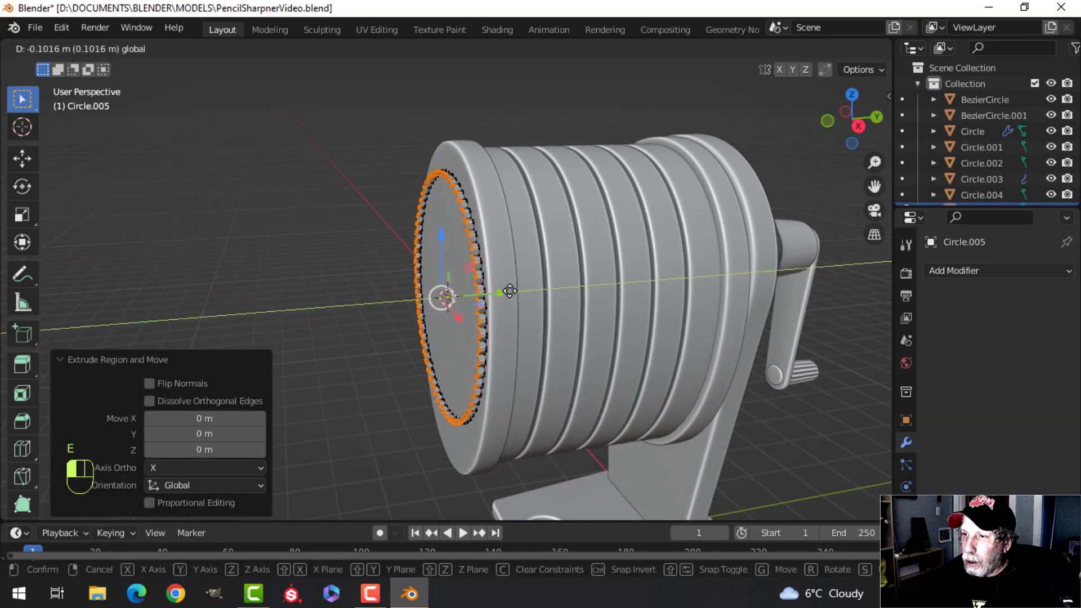
click(478, 294)
Extrude the band's front edge loop inward at a scale of about 0.89 and round the new loop with LoopTools Circle
shift+middle_drag(509, 275, 496, 293)
middle_drag(497, 293, 521, 295)
scroll(522, 295, up, 2)
key(e)
right_click(583, 276)
key(s)
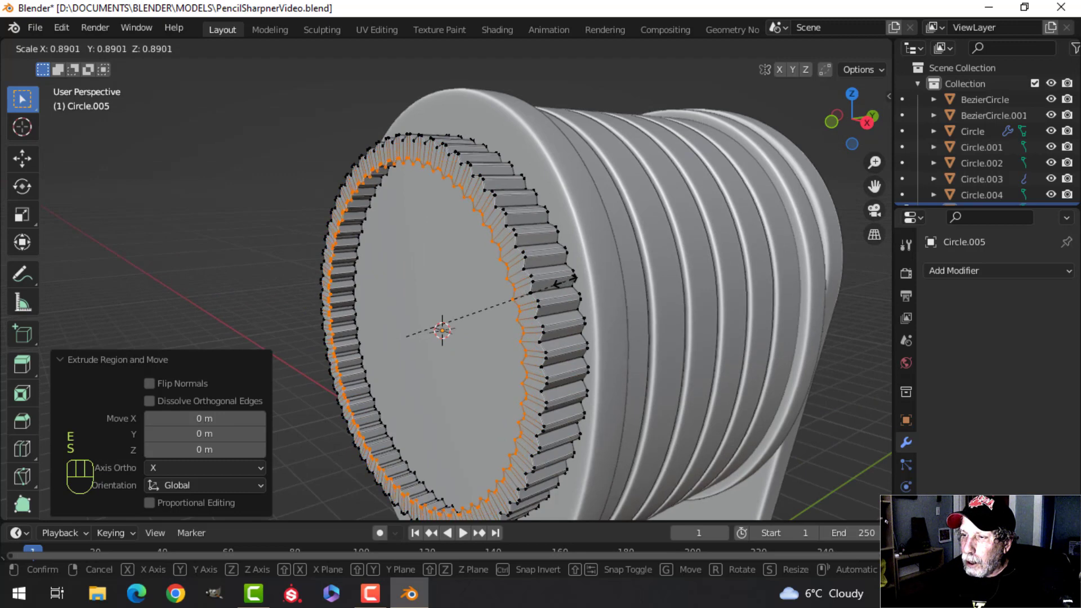
click(565, 281)
right_click(477, 206)
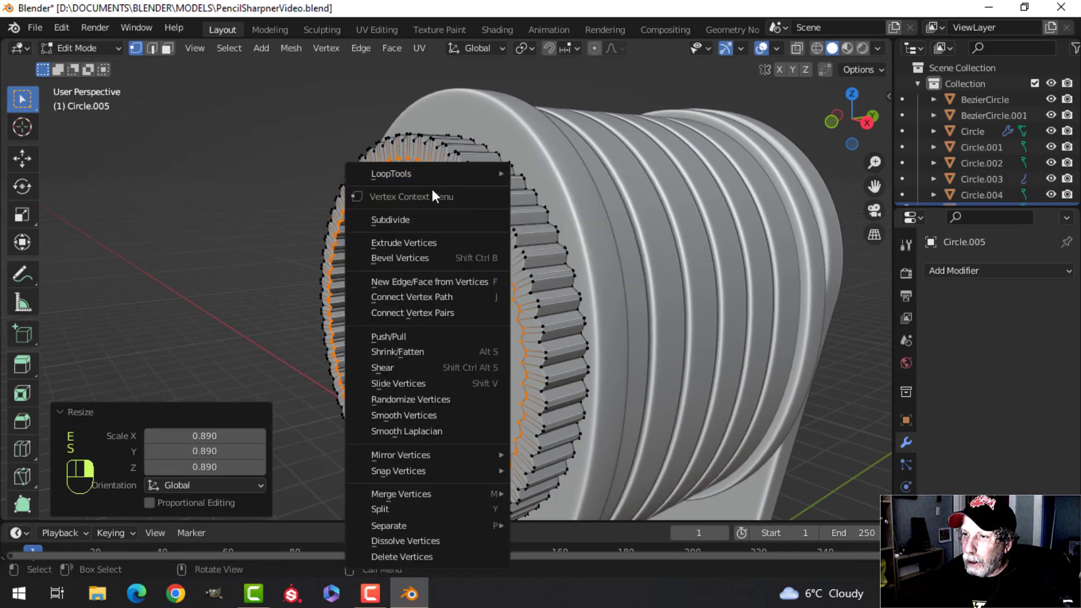
mouse_move(421, 175)
click(532, 188)
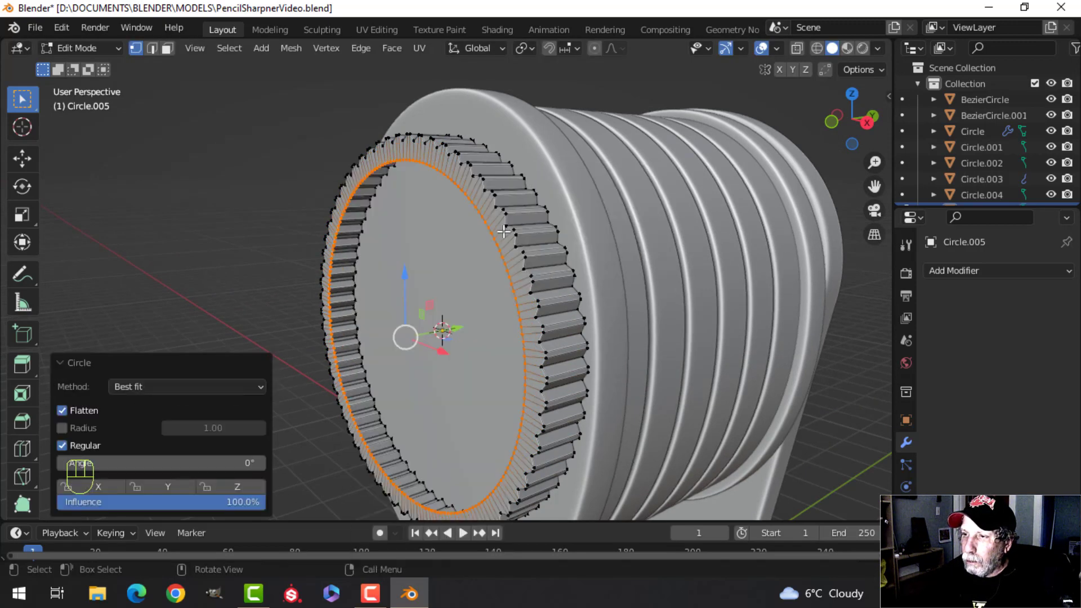
Isolate the toothed ring in local view and select the toothed edge loop at its rear
scroll(504, 231, down, 1)
key(alt+a)
middle_drag(501, 233, 417, 290)
key(Tab)
scroll(482, 242, up, 2)
key(alt+a)
click(394, 244)
key(KP_Divide)
key(Tab)
alt+shift+click(385, 187)
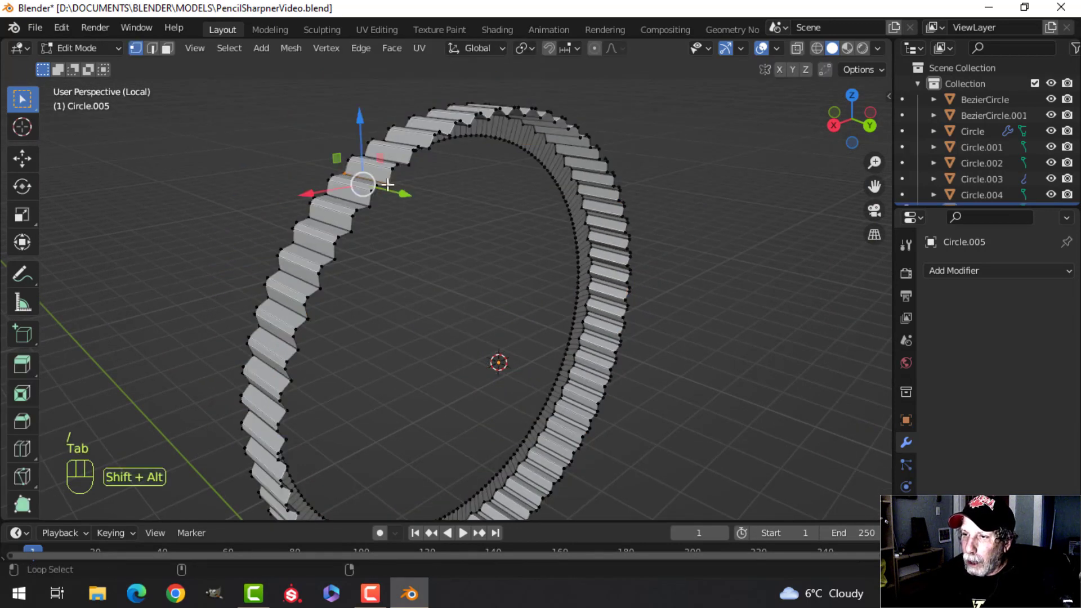
key(alt+a)
alt+shift+click(402, 166)
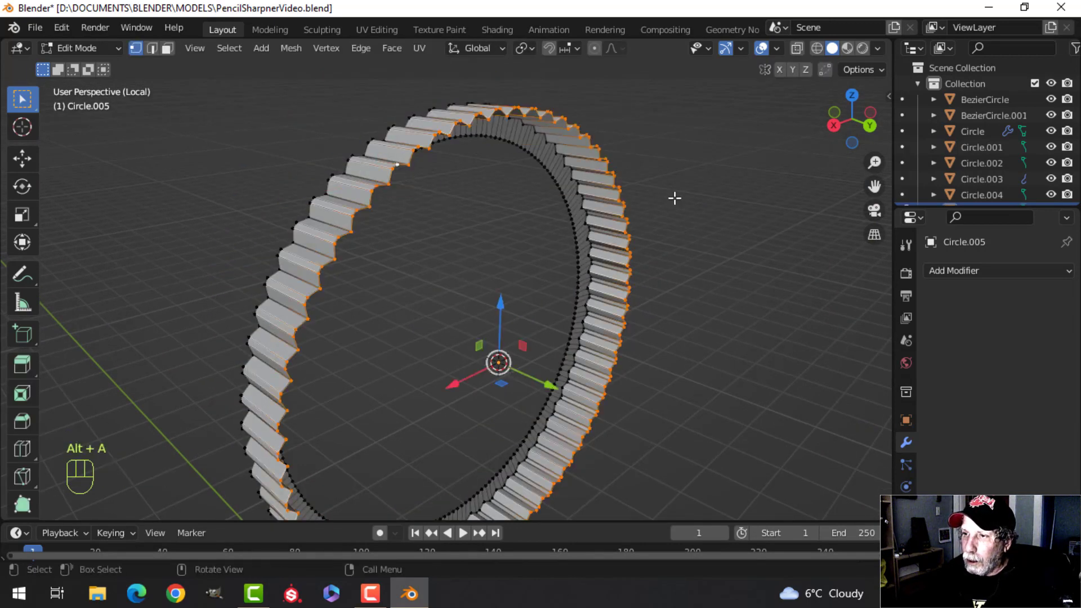
Extrude the rear edge loop inward at a scale of about 0.88 and round it with LoopTools Circle
key(e)
right_click(682, 197)
key(s)
click(647, 210)
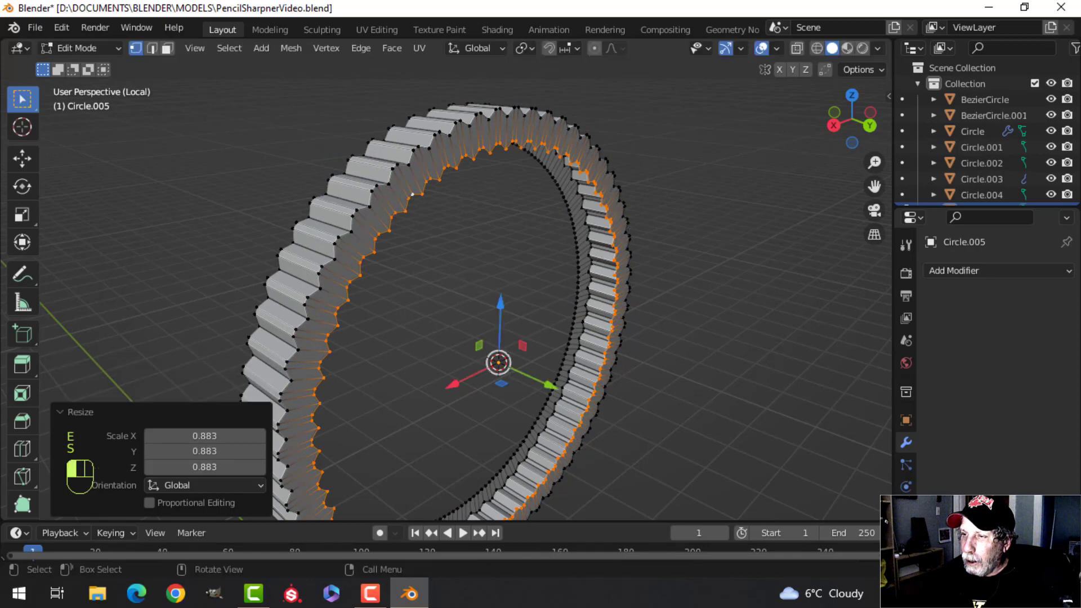
right_click(496, 153)
mouse_move(495, 151)
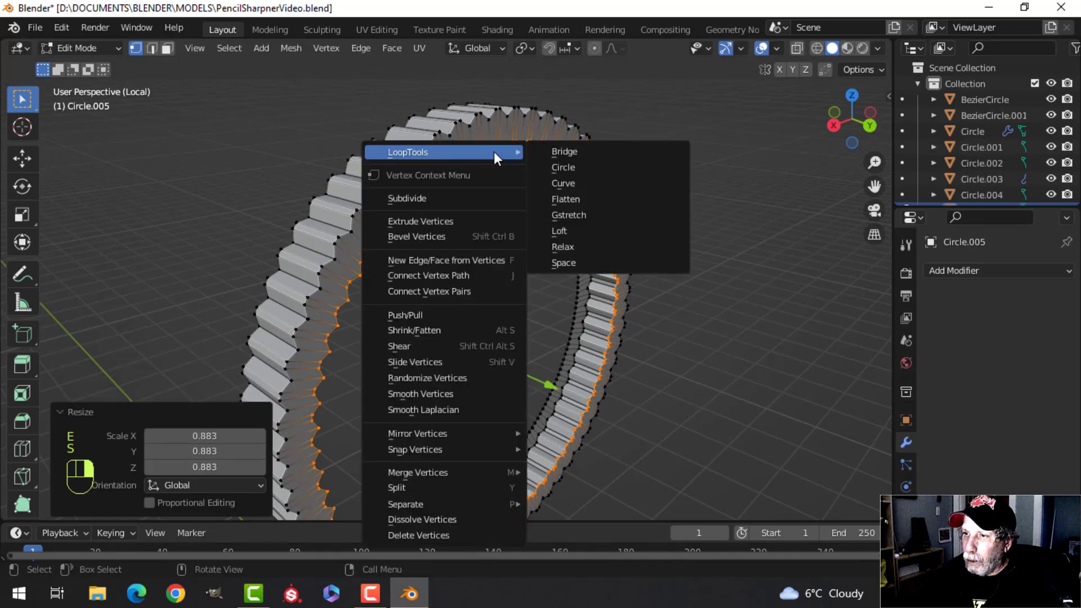
click(562, 166)
Recalculate the normals of the whole toothed ring to face outside
key(alt+a)
scroll(512, 205, down, 3)
key(Tab)
middle_drag(370, 282, 484, 293)
key(alt+a)
key(Tab)
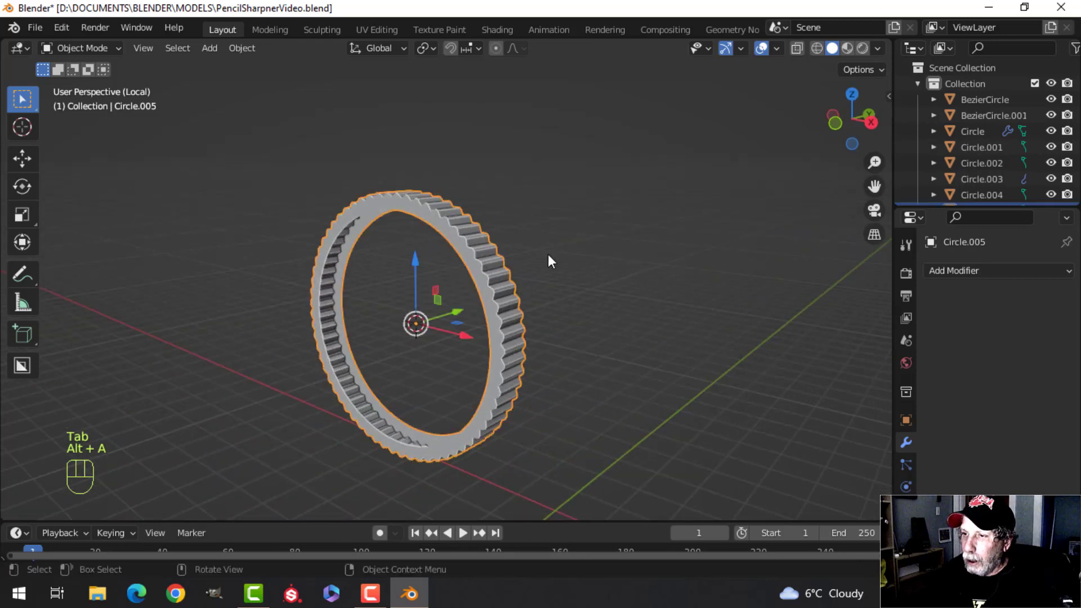
key(a)
key(alt+n)
click(550, 258)
key(Tab)
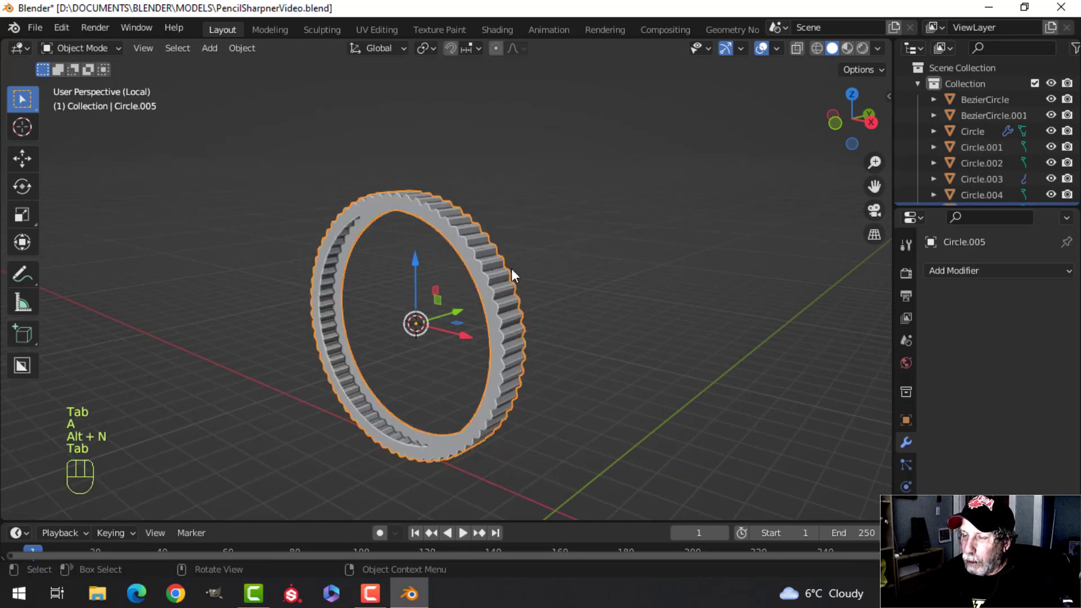
Select the front inner edge loop of the toothed ring in edge selection mode
key(alt+a)
scroll(467, 268, up, 3)
shift+middle_drag(467, 274, 463, 295)
key(Tab)
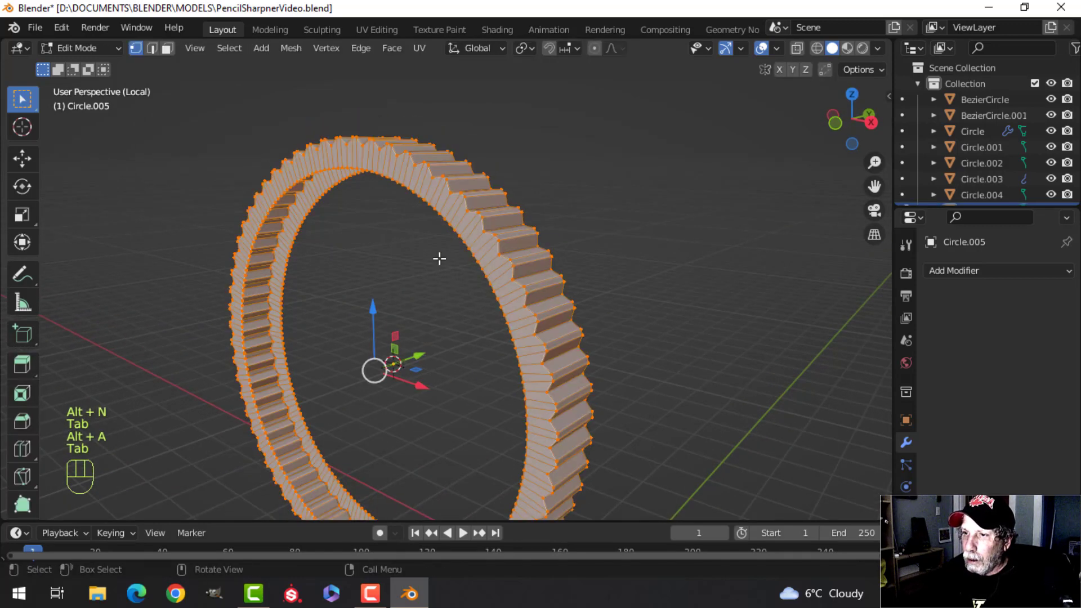
key(alt+a)
key(2)
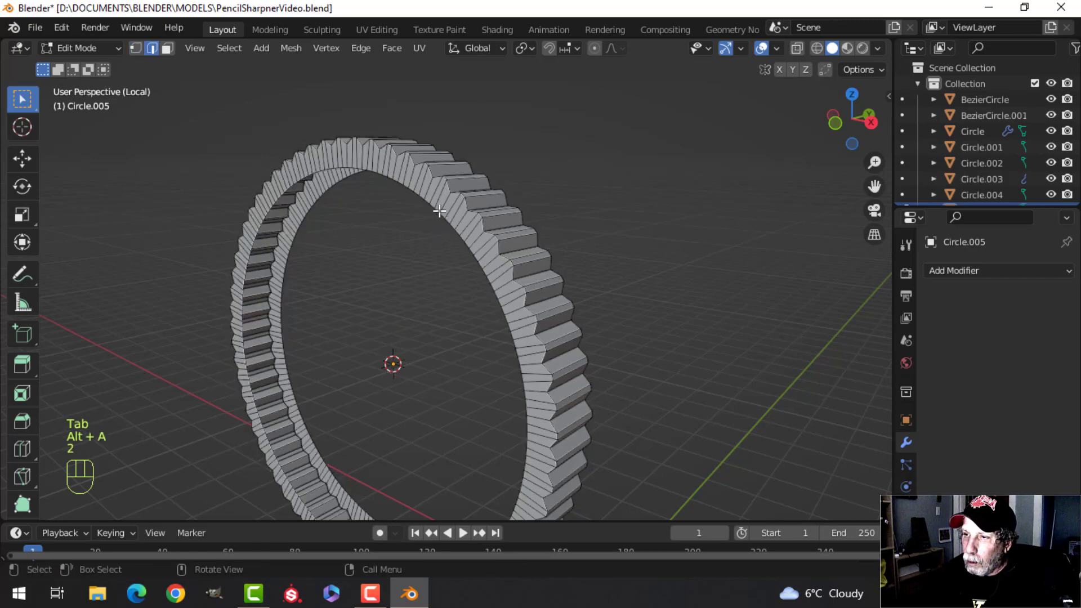
alt+shift+click(444, 207)
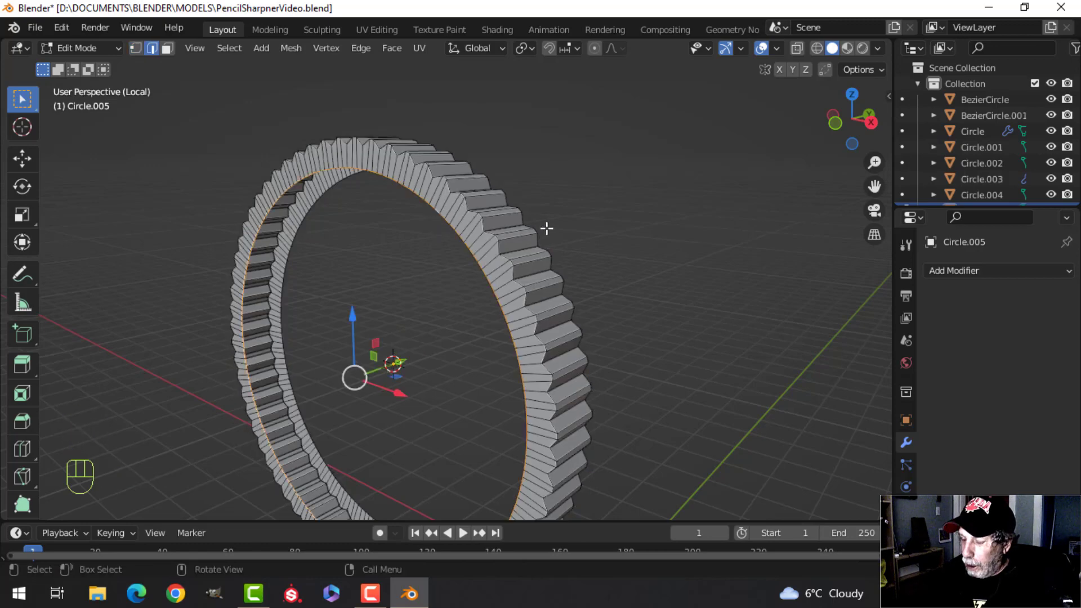
key(KP_1)
key(s)
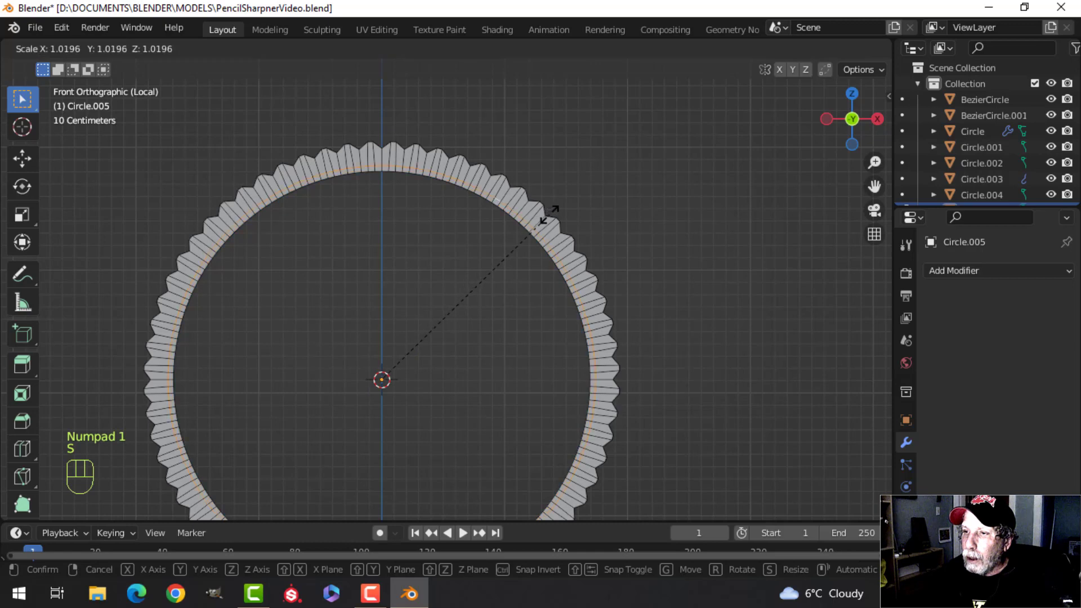
key(Escape)
middle_drag(551, 213, 401, 250)
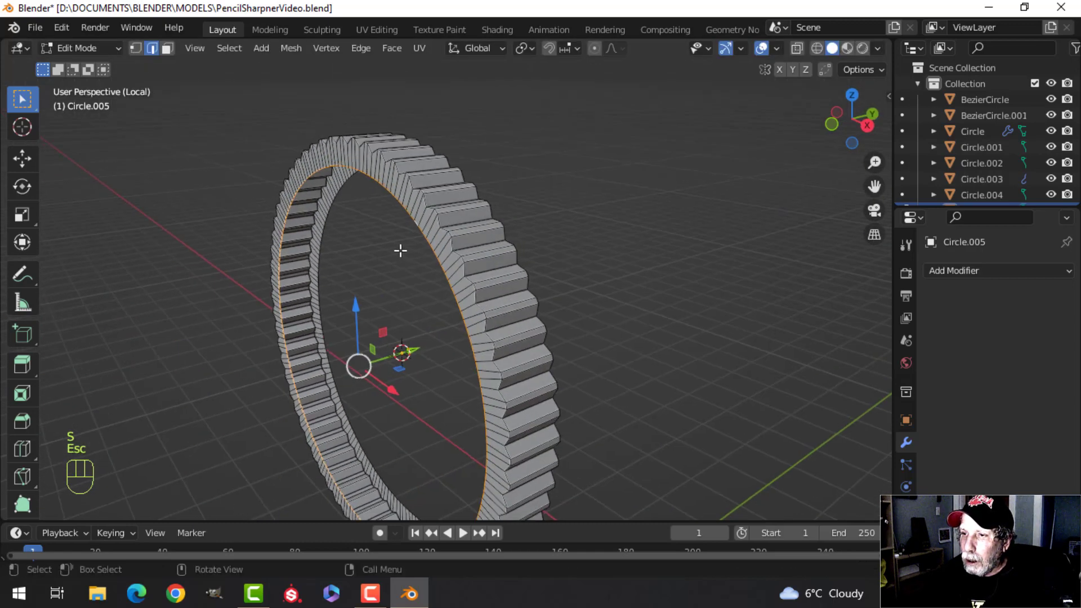
scroll(390, 236, up, 2)
key(alt+a)
Scale the ring's front inner edge loop up to about 1.05 and fill it with a face
alt+shift+click(309, 116)
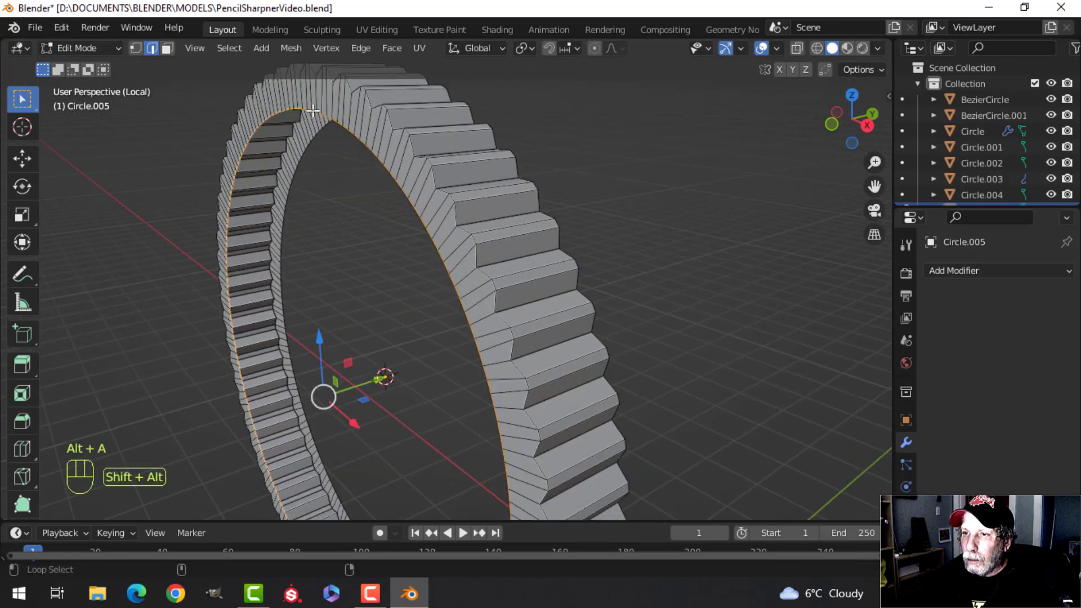
key(s)
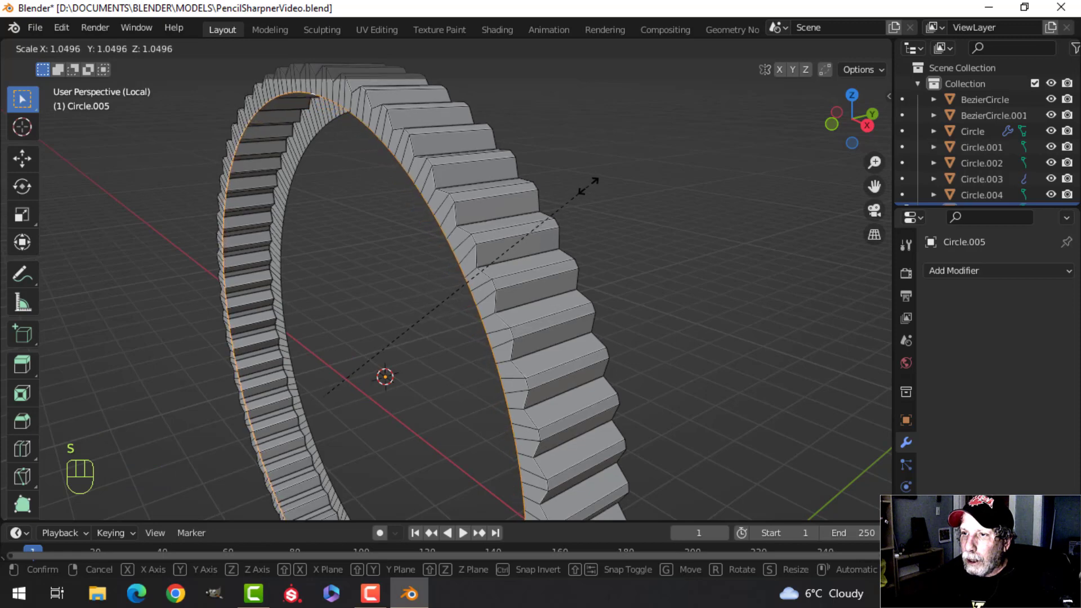
click(588, 185)
scroll(524, 213, down, 2)
middle_drag(523, 213, 594, 199)
key(f)
scroll(526, 246, down, 4)
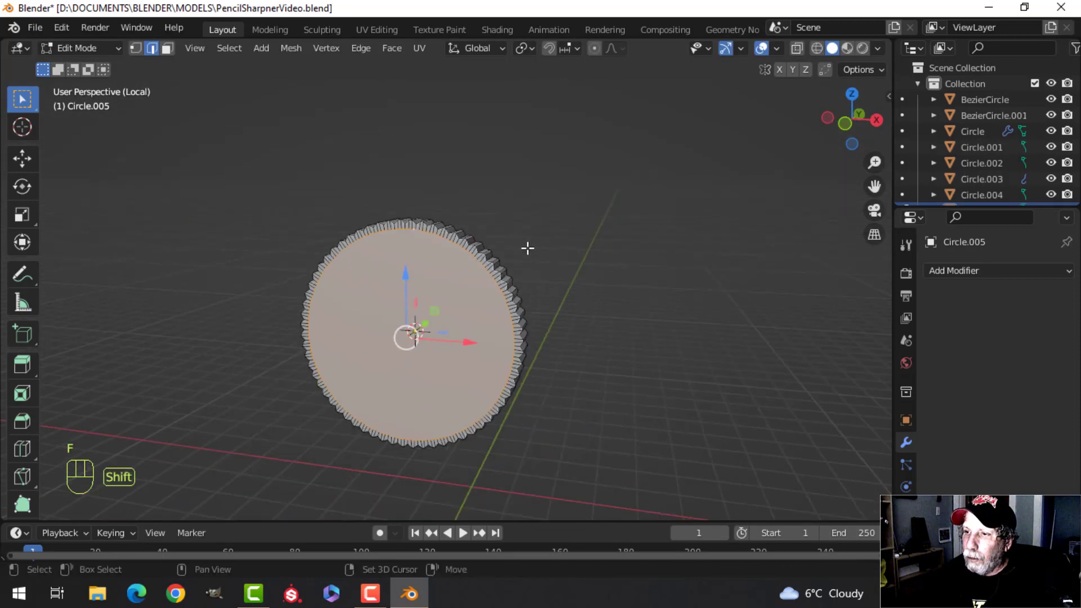
shift+middle_drag(540, 248, 560, 219)
Leave local view and move the whole toothed dial about 0.12 m along negative Y, away from the sharpener body
key(alt+a)
key(Tab)
key(alt+a)
key(KP_1)
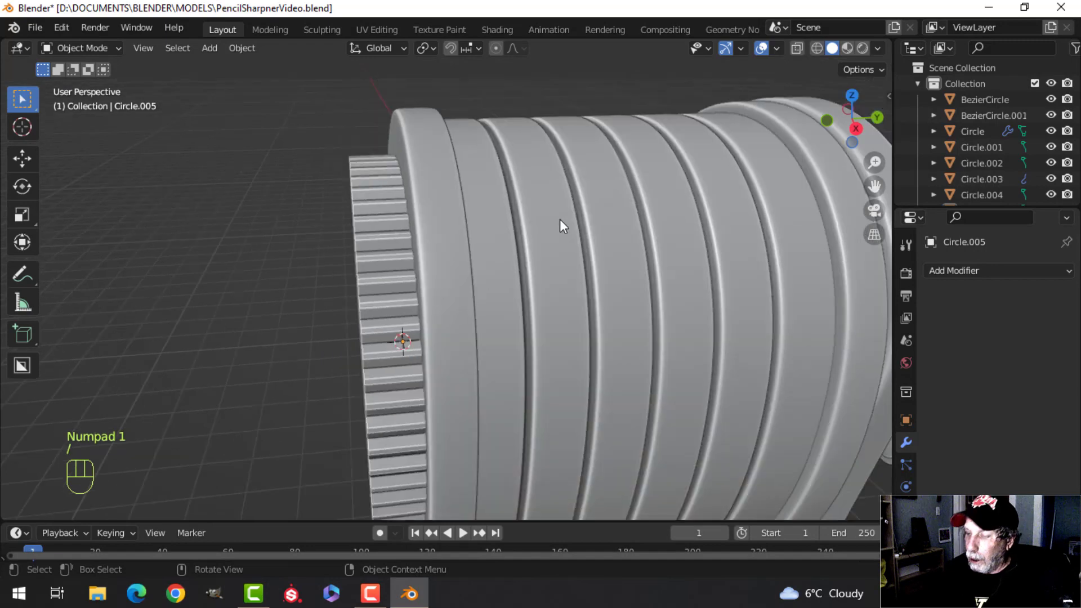
click(377, 257)
key(Tab)
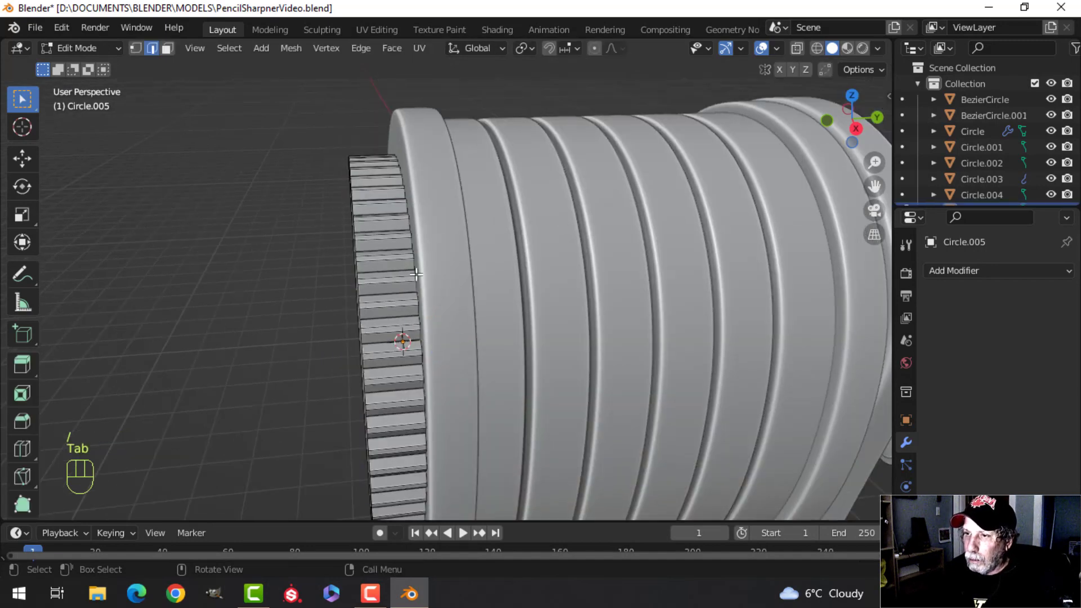
key(a)
drag(441, 331, 429, 328)
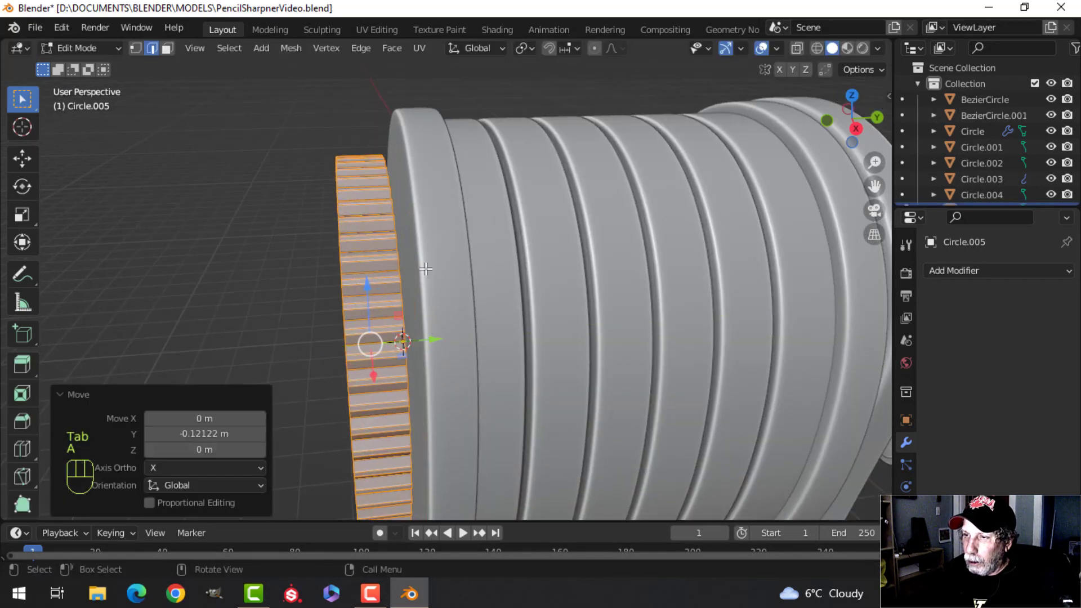
Snap the 3D cursor to the centre of the dial's large round front face
key(KP_1)
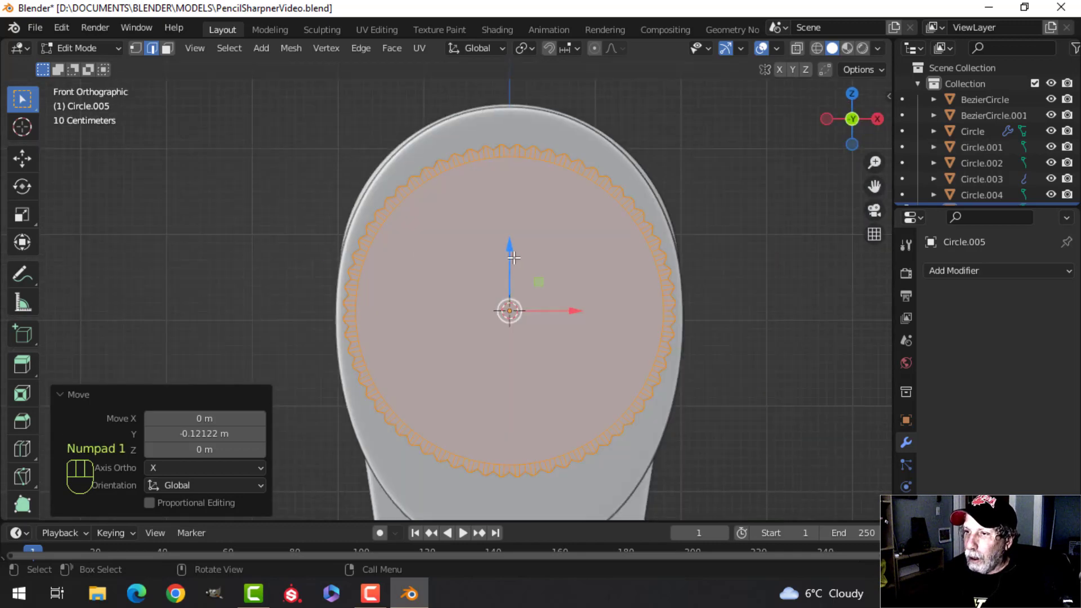
key(alt+a)
shift+middle_drag(600, 277, 575, 278)
key(3)
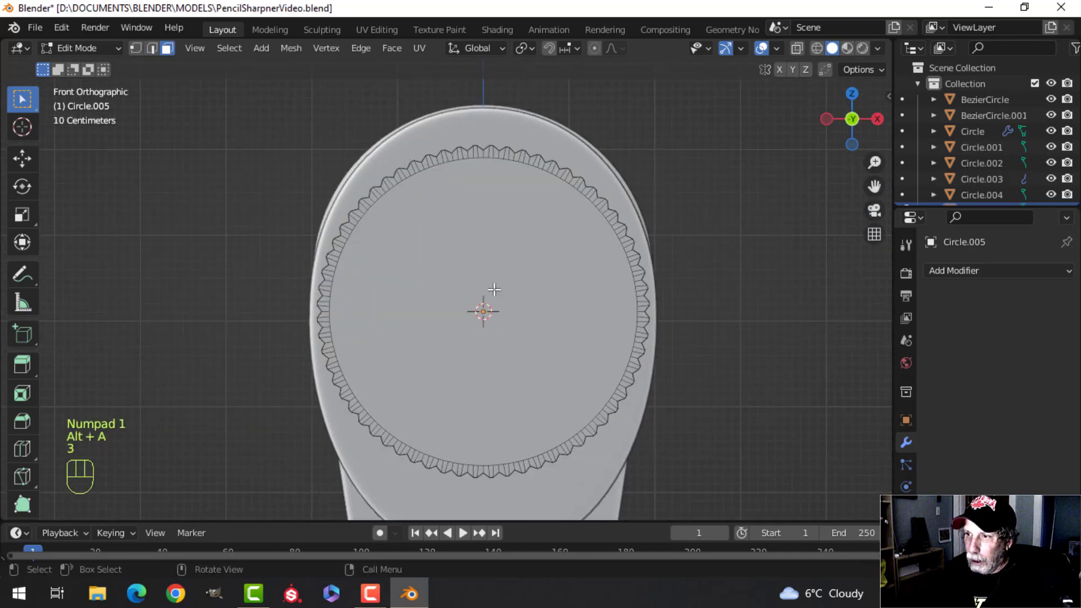
click(605, 291)
key(shift+s)
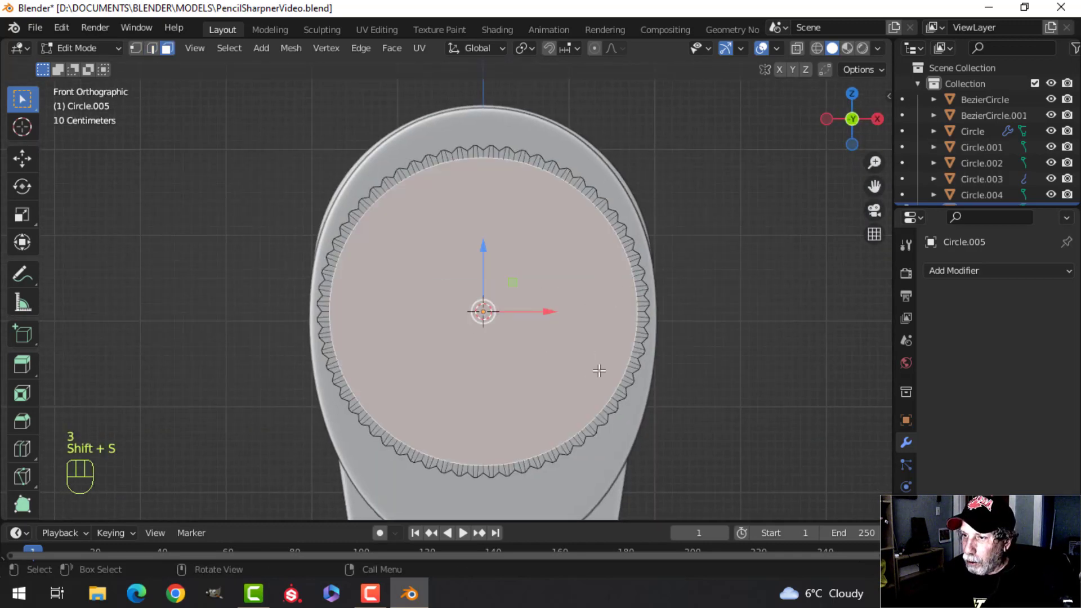
key(shift+s)
click(603, 429)
key(Tab)
scroll(590, 340, down, 2)
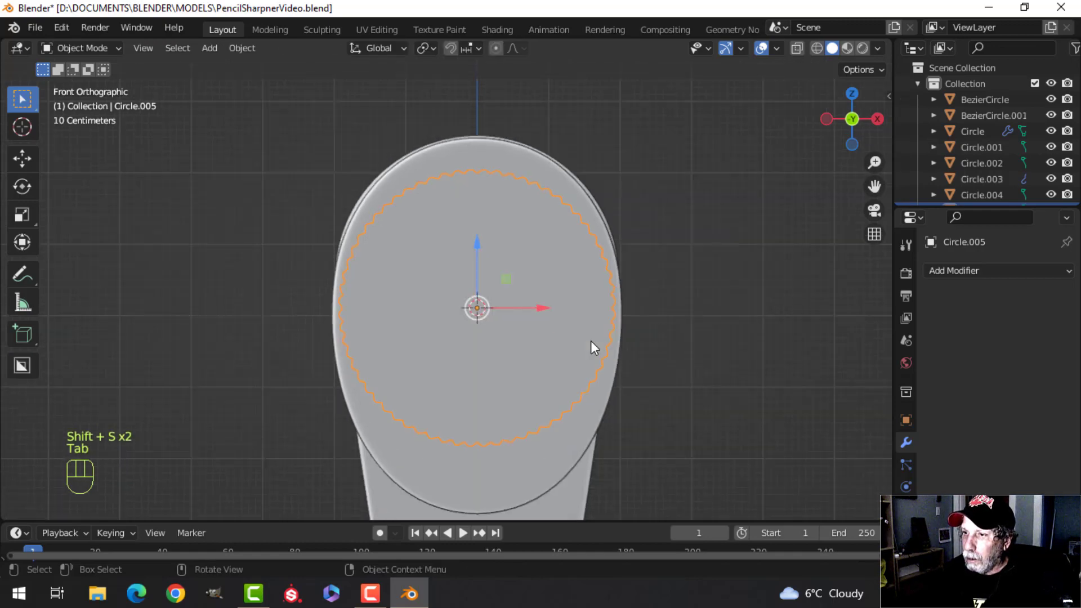
Add a 32-vertex mesh cylinder with 1 m radius and 2 m depth at the 3D cursor
key(alt+a)
scroll(576, 346, up, 2)
key(shift+a)
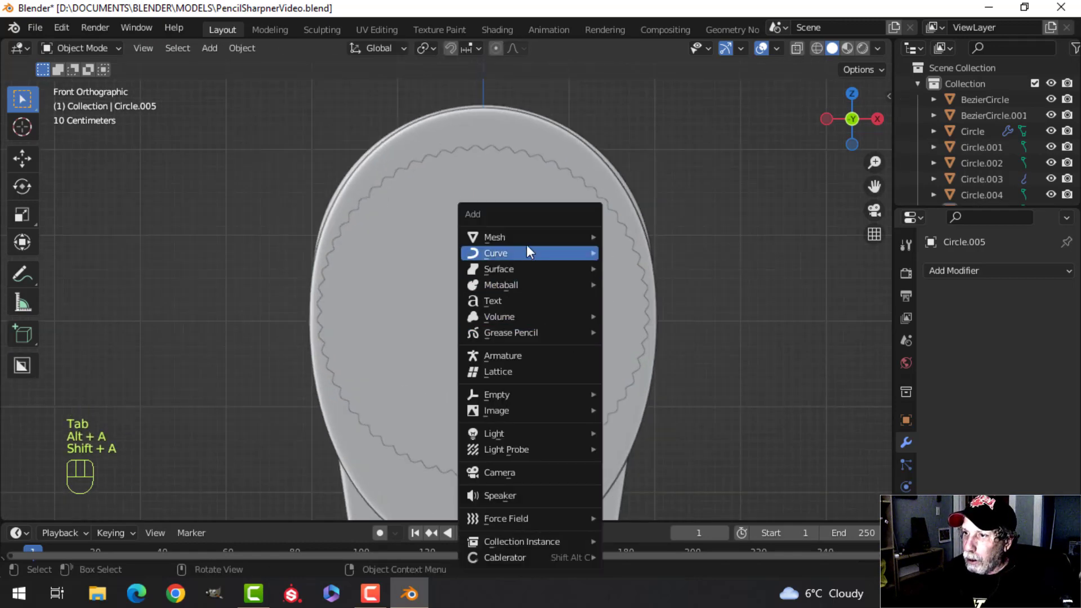
mouse_move(553, 243)
click(622, 316)
scroll(622, 295, down, 2)
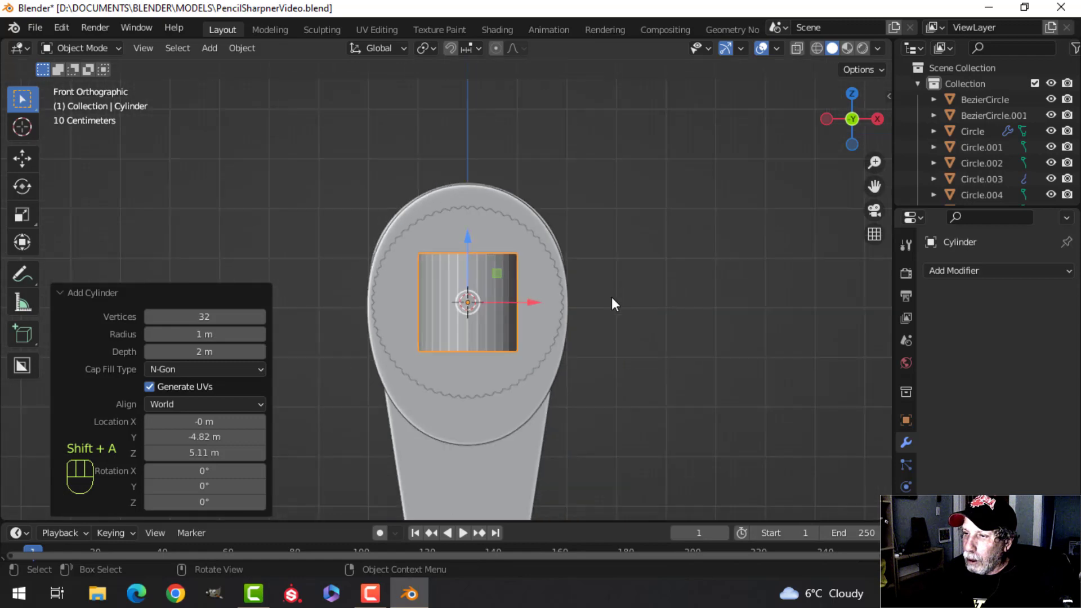
Scale the cylinder's mesh to about 0.67 and rotate it 90° around the X axis to face forward
key(Tab)
middle_drag(611, 296, 594, 313)
key(s)
click(543, 317)
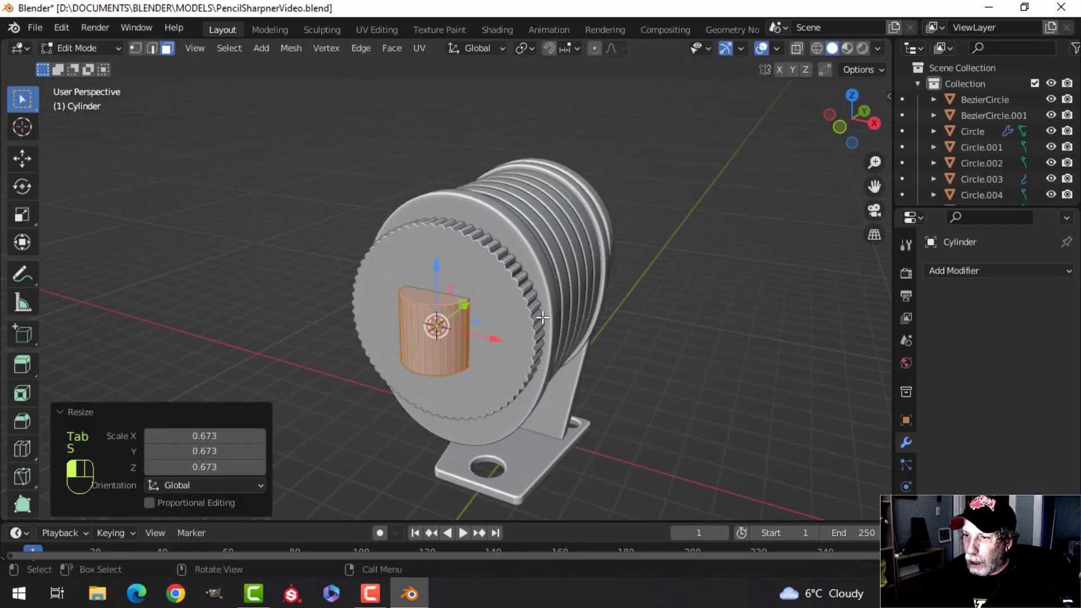
text(rx90)
click(543, 317)
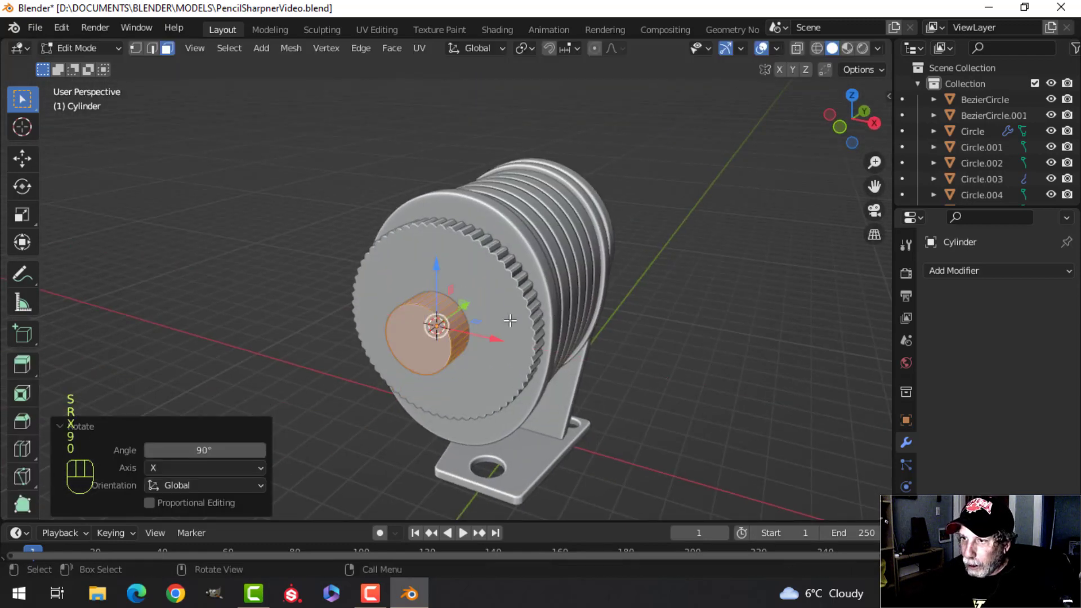
middle_drag(542, 317, 417, 284)
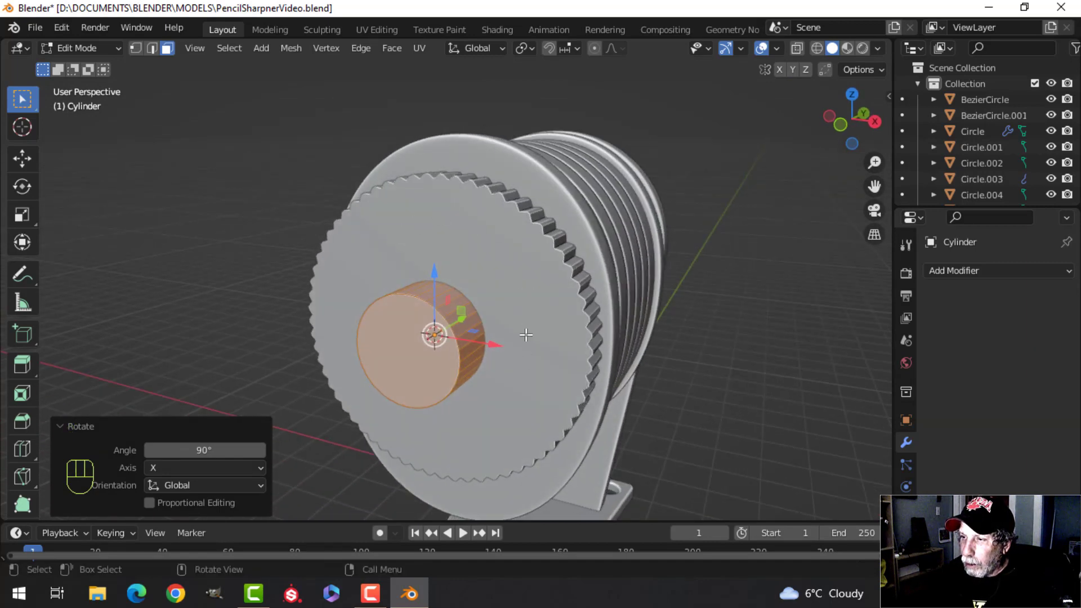
Move the cylinder's mesh forward along the Y axis so that it cuts less deeply into the dial
middle_drag(526, 334, 483, 332)
drag(480, 311, 462, 310)
key(Tab)
middle_drag(407, 340, 531, 316)
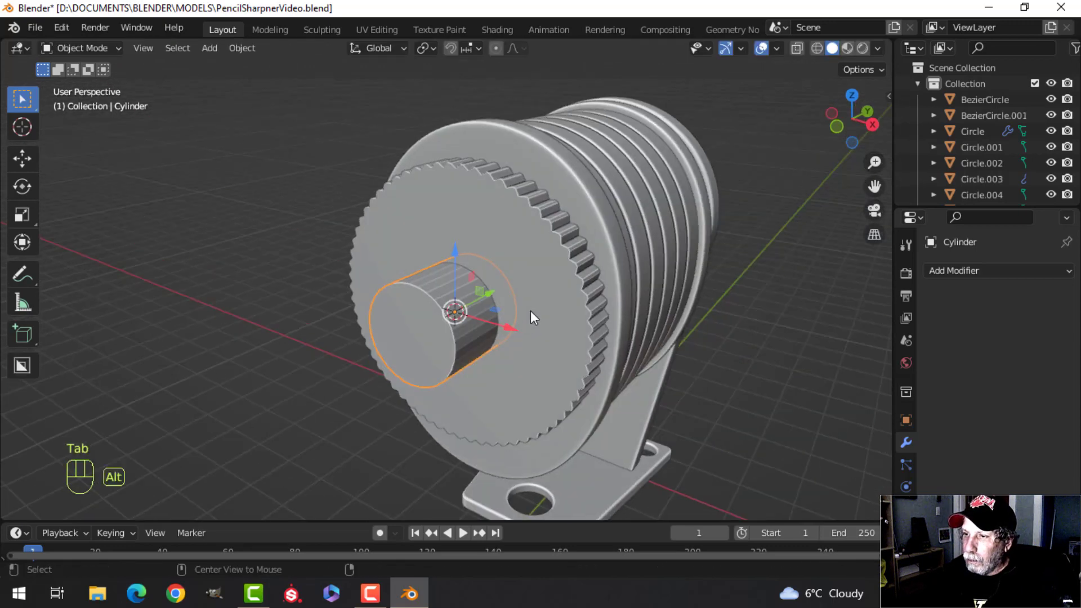
Cut the cylinder out of the toothed dial with a Boolean Difference modifier and apply it
key(alt+a)
click(579, 277)
middle_drag(579, 277, 571, 311)
click(949, 269)
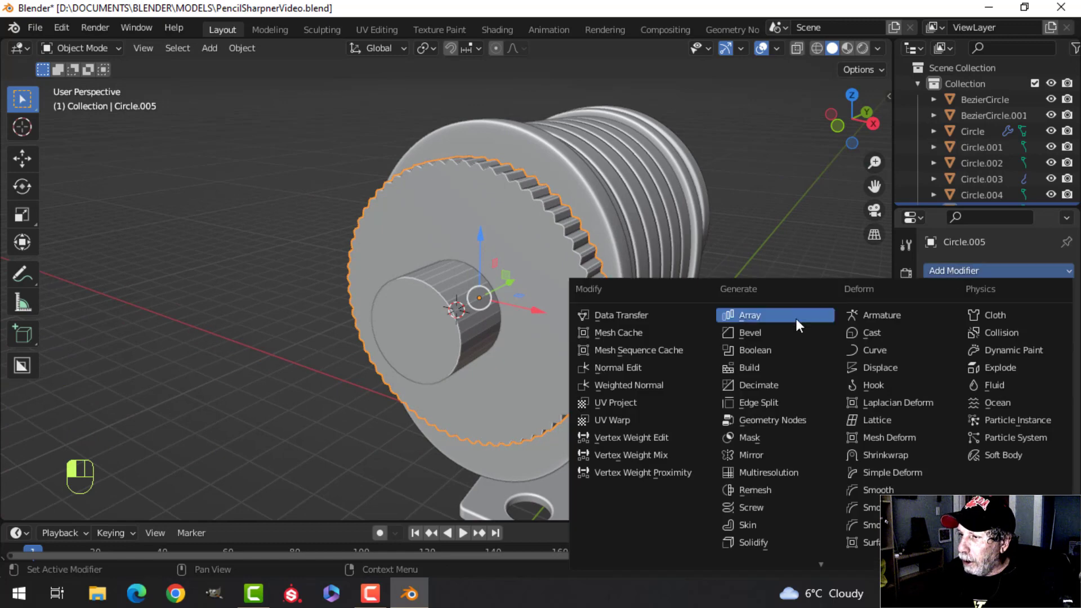
click(784, 343)
click(1043, 361)
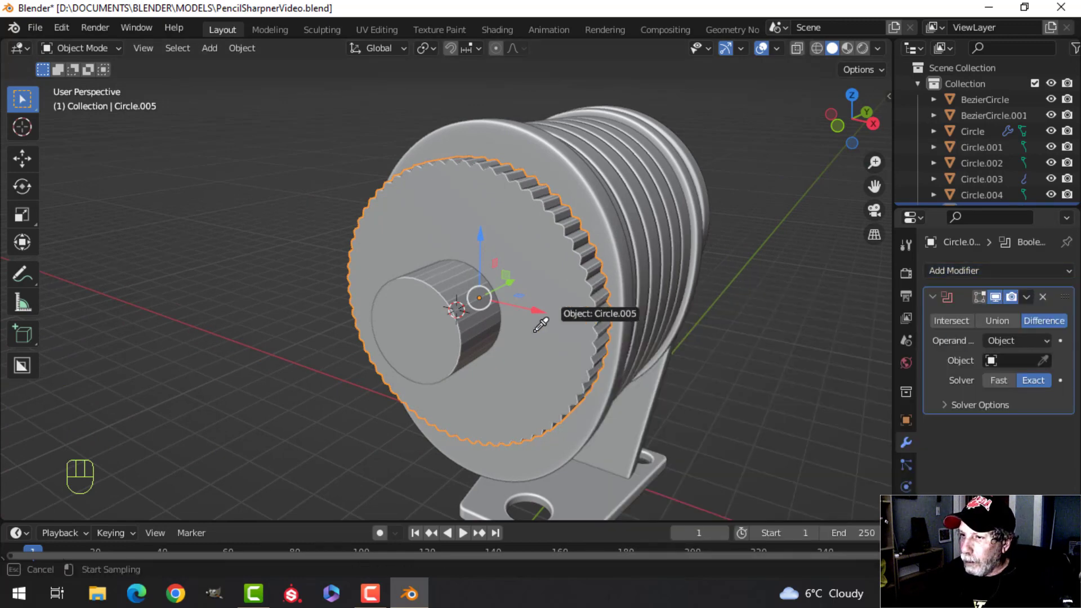
click(467, 306)
click(1032, 298)
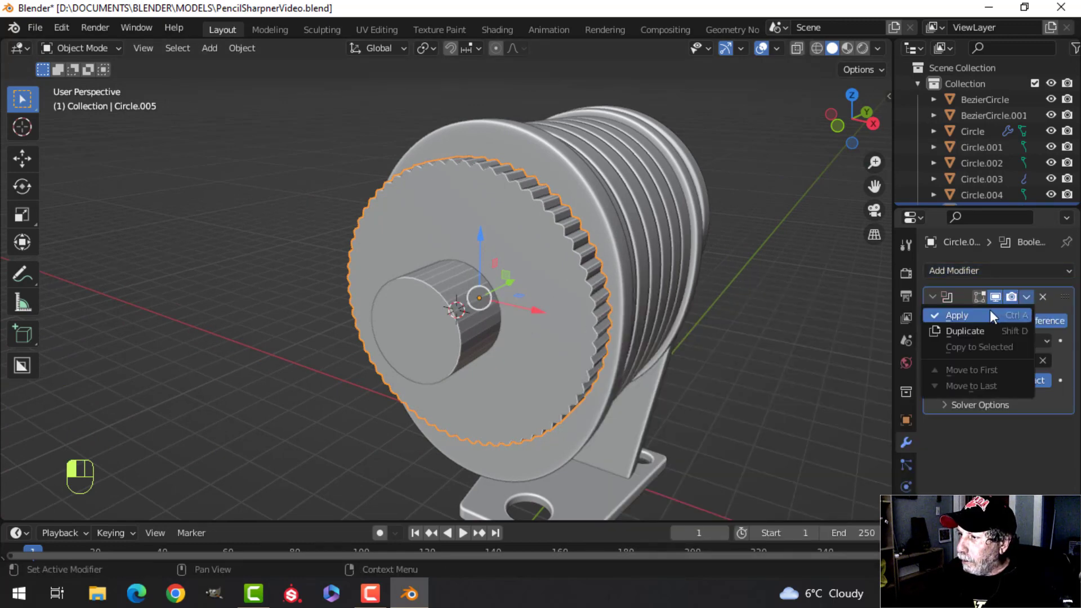
click(986, 313)
Move the cutter cylinder up about 1.26 m along Z and hide it
click(450, 317)
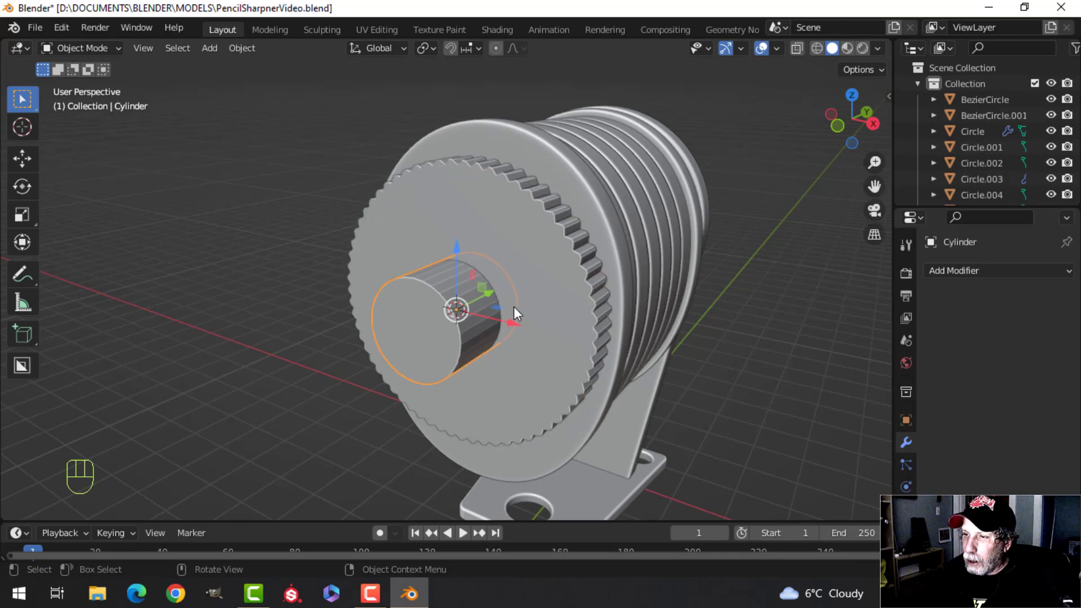
drag(455, 261, 456, 159)
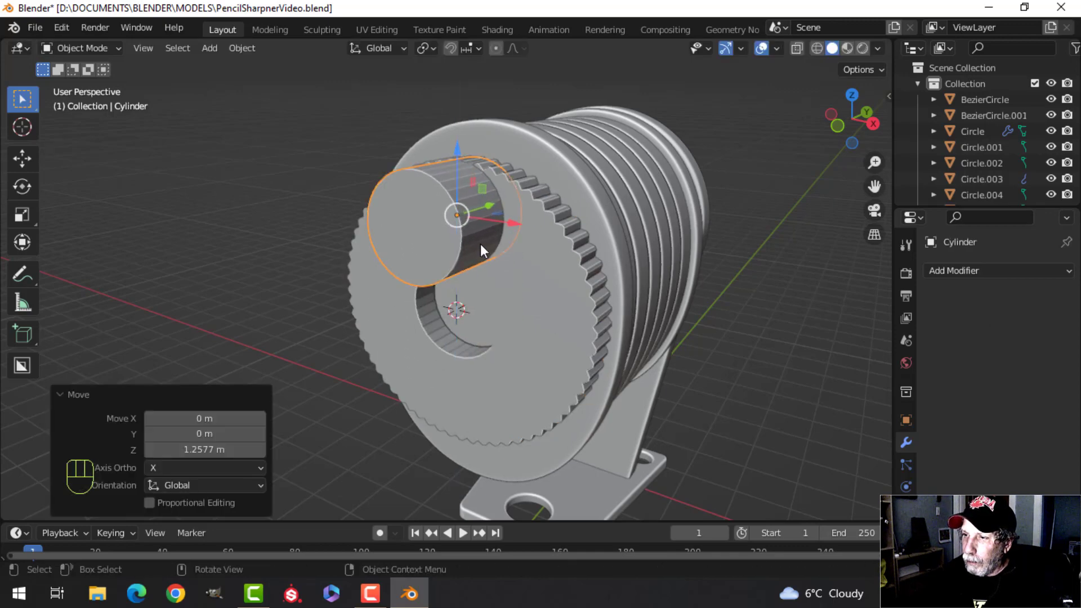
middle_drag(481, 244, 568, 202)
key(h)
scroll(563, 208, up, 3)
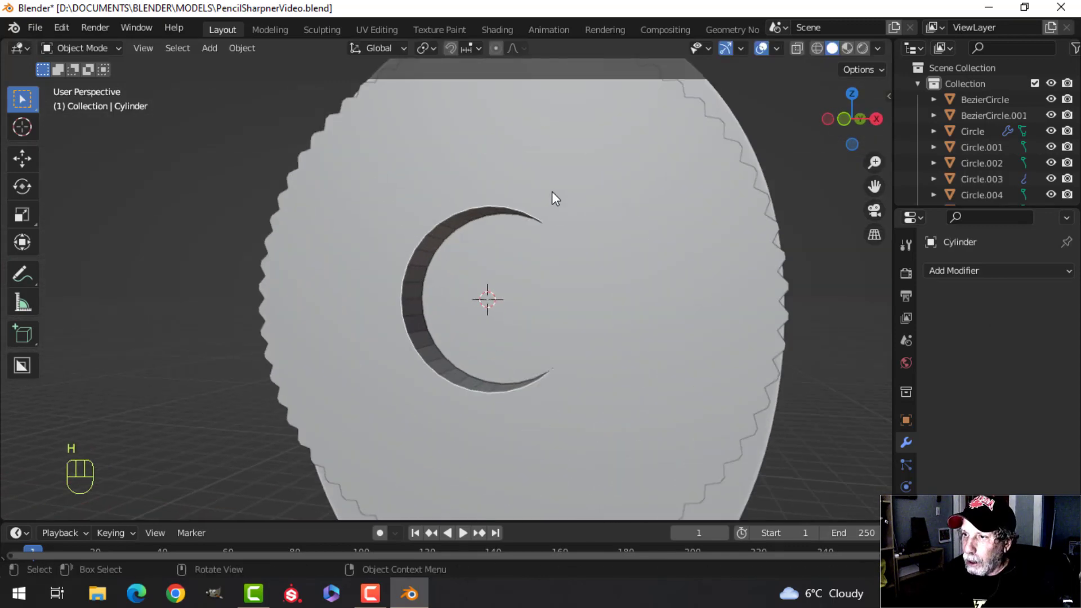
Move the floor face of the dial's central recess forward along Y to make the recess shallow
click(637, 235)
key(Tab)
middle_drag(640, 237, 583, 279)
key(alt+a)
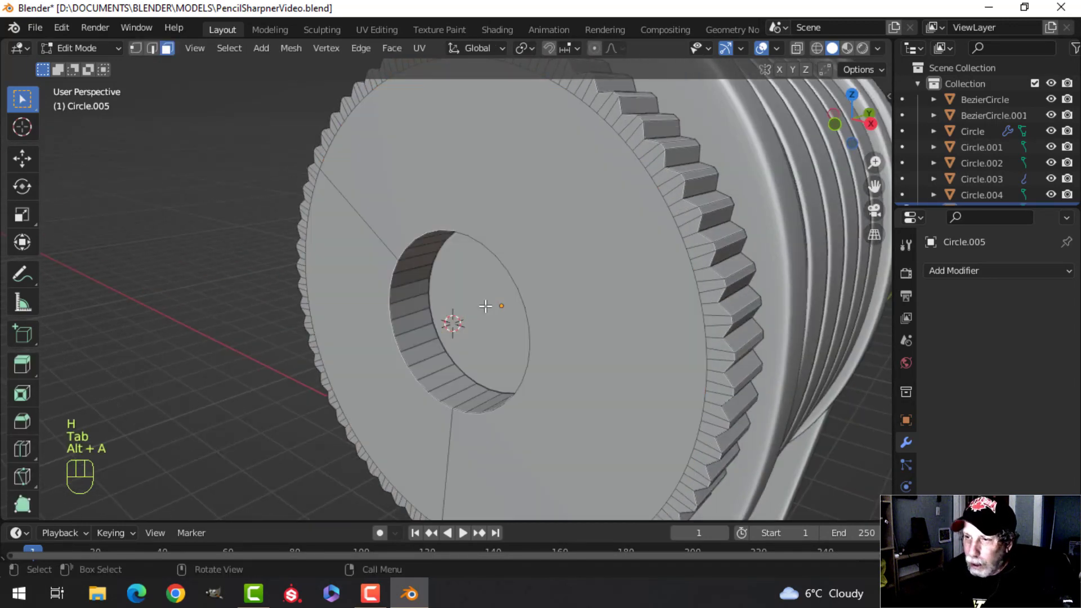
click(462, 292)
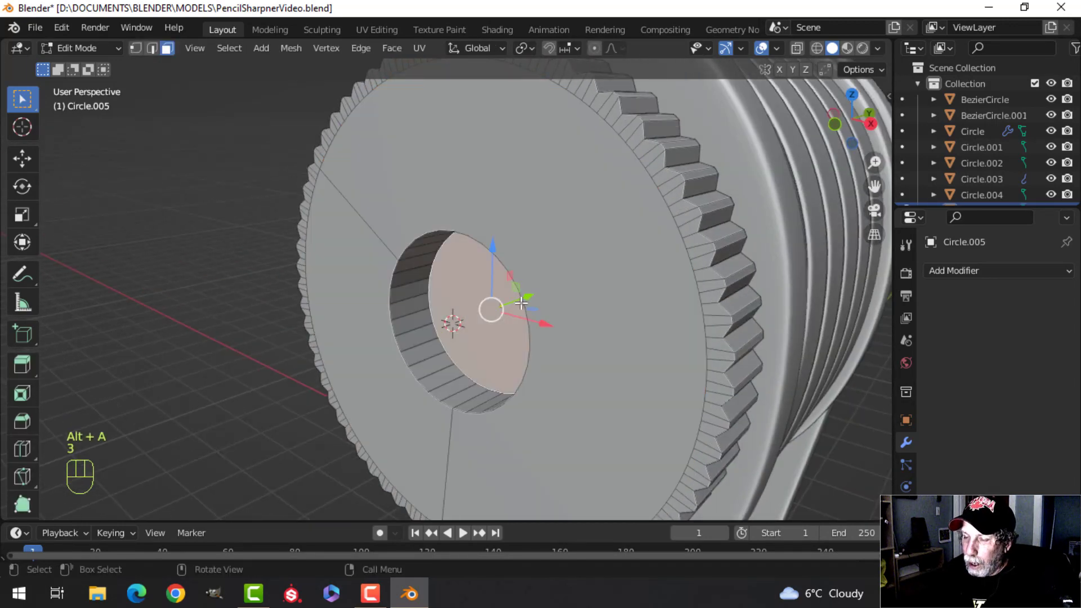
middle_drag(481, 292, 556, 280)
drag(568, 267, 519, 275)
key(x)
key(Escape)
key(alt+a)
middle_drag(525, 278, 545, 273)
Bevel the outer rim edge loop of the dial's central recess by about 0.04 m with one segment
key(2)
alt+shift+click(540, 196)
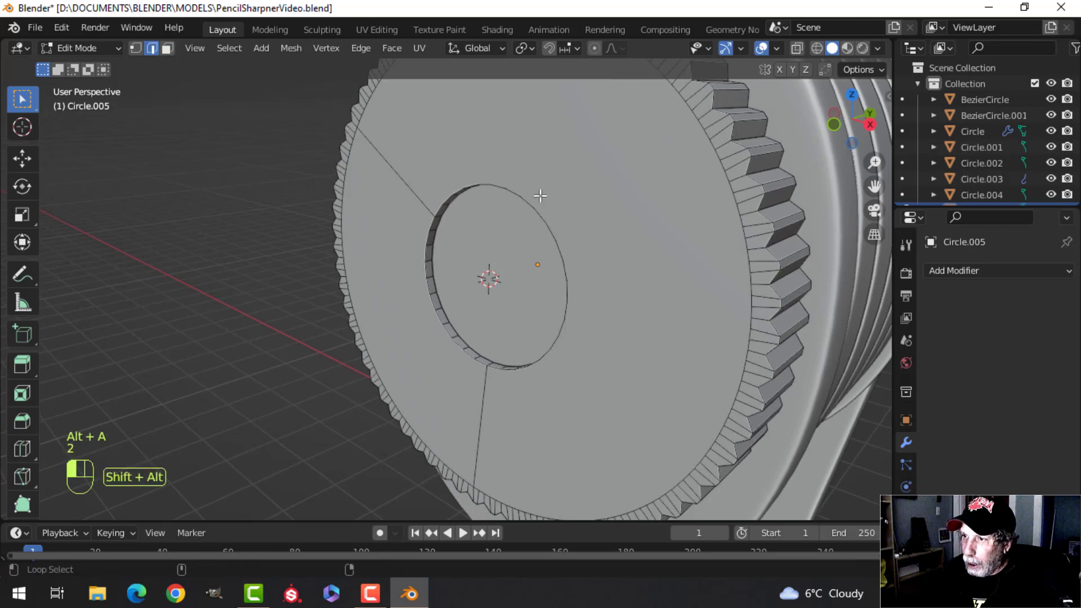
alt+shift+click(422, 259)
scroll(644, 282, up, 1)
shift+middle_drag(664, 269, 639, 307)
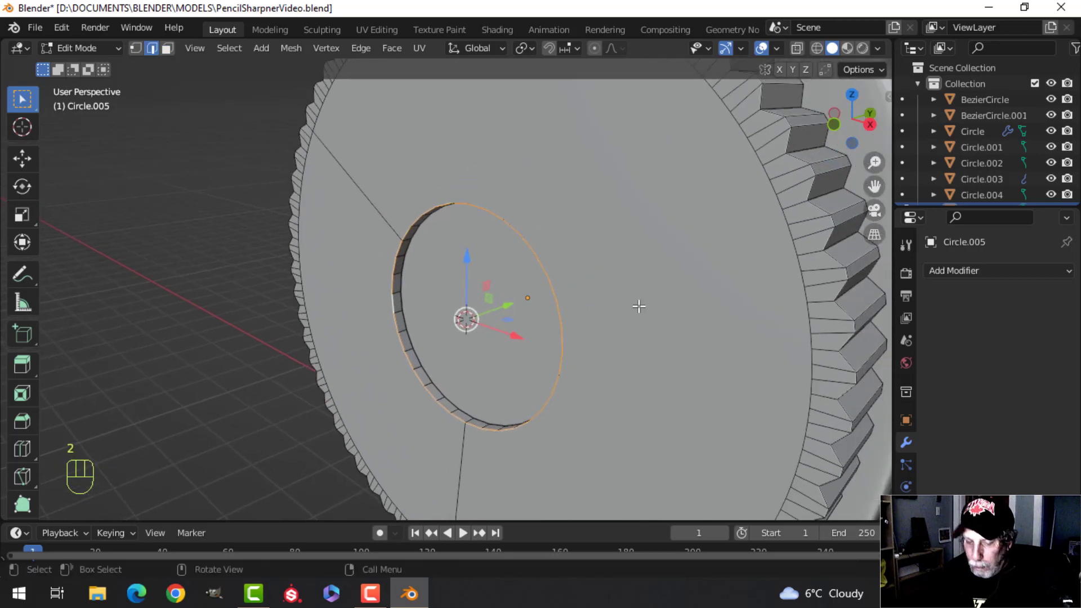
key(ctrl+b)
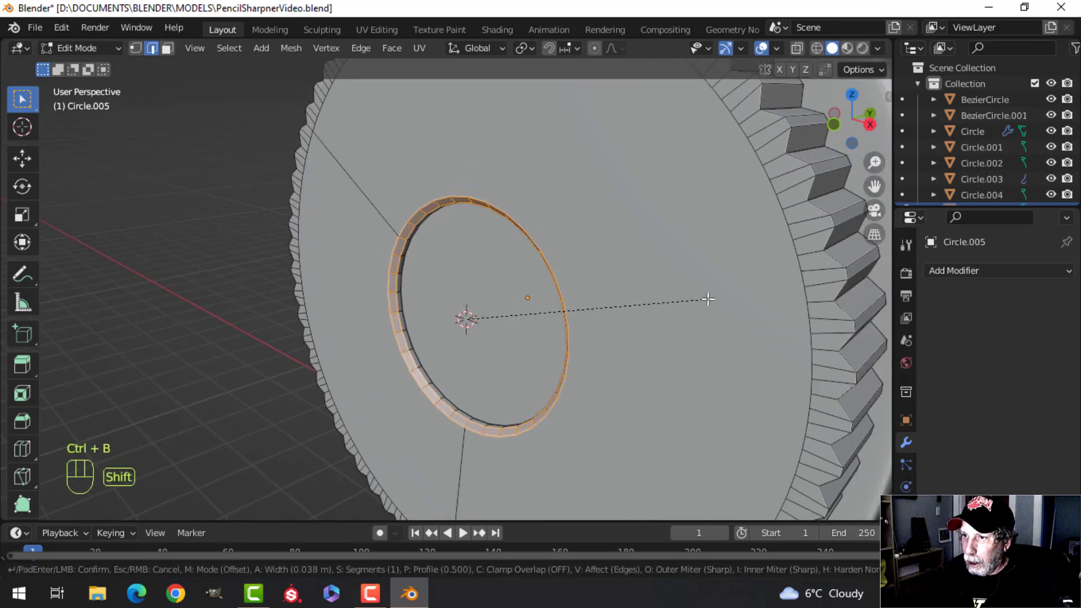
click(706, 298)
key(Tab)
Unhide the cutter cylinder and select only it in the front view
scroll(626, 285, down, 3)
mouse_move(627, 285)
middle_down()
mouse_move(580, 306)
mouse_move(670, 244)
mouse_move(640, 289)
middle_up()
key(alt+a)
key(alt+h)
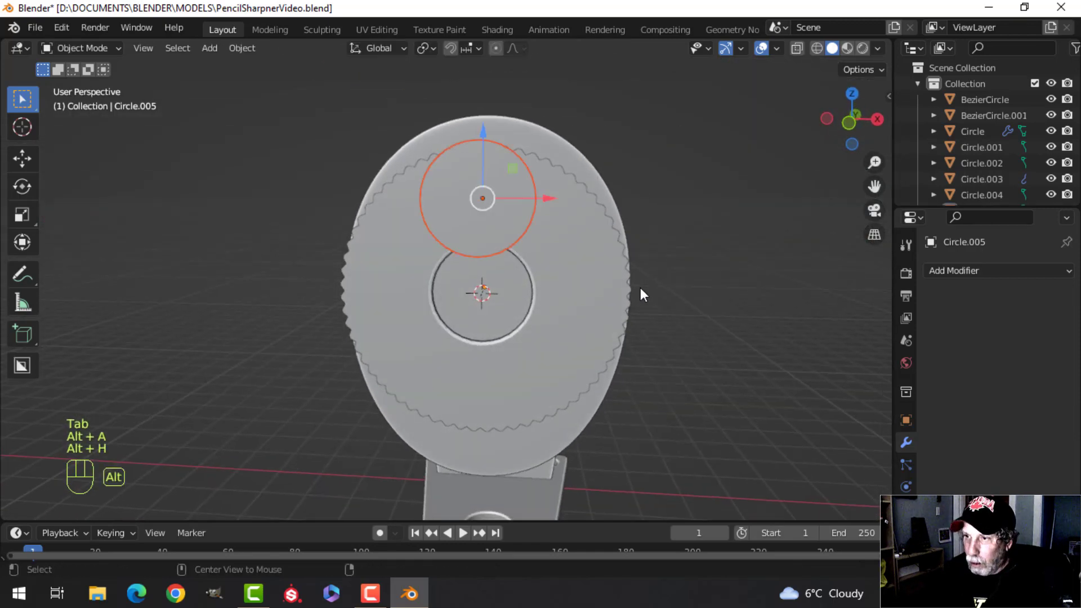
key(alt+a)
click(527, 218)
key(KP_1)
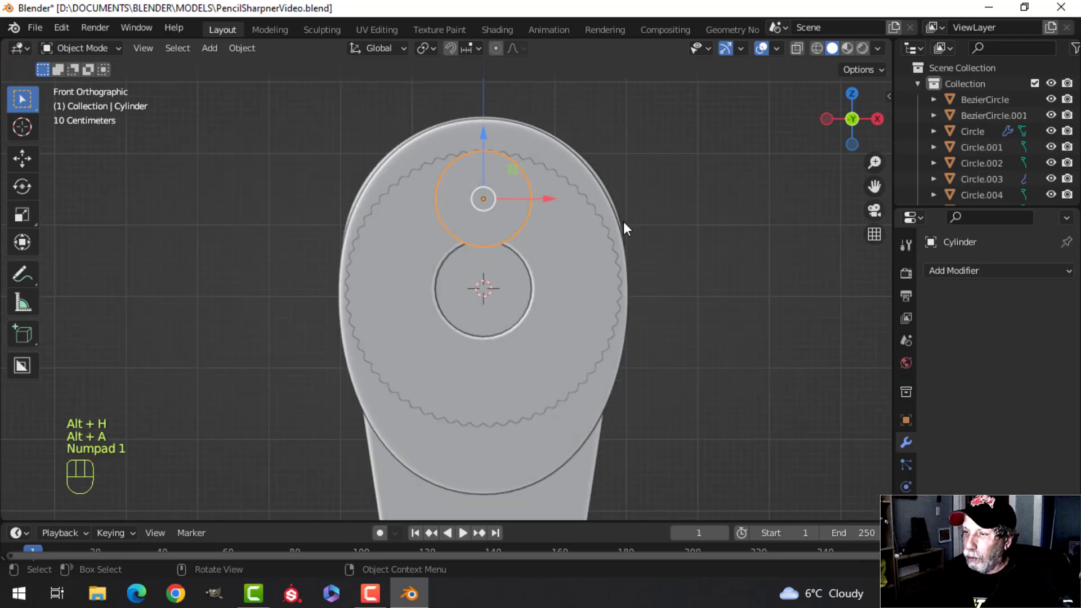
Scale the cylinder's whole mesh down to 0.6, then enlarge it slightly by 1.04
key(Tab)
key(a)
key(s)
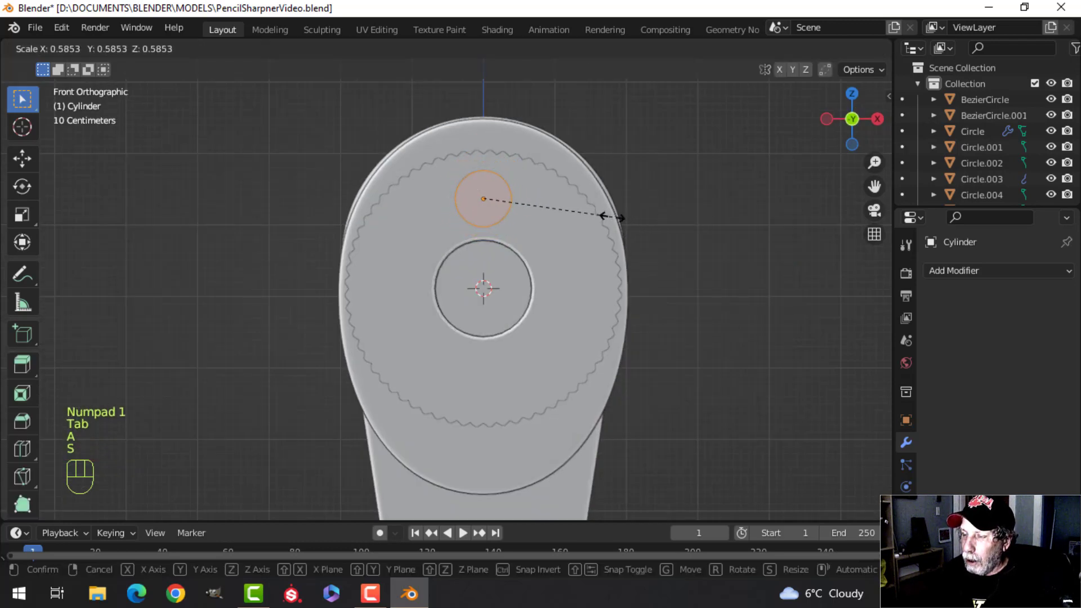
click(614, 217)
scroll(605, 217, up, 2)
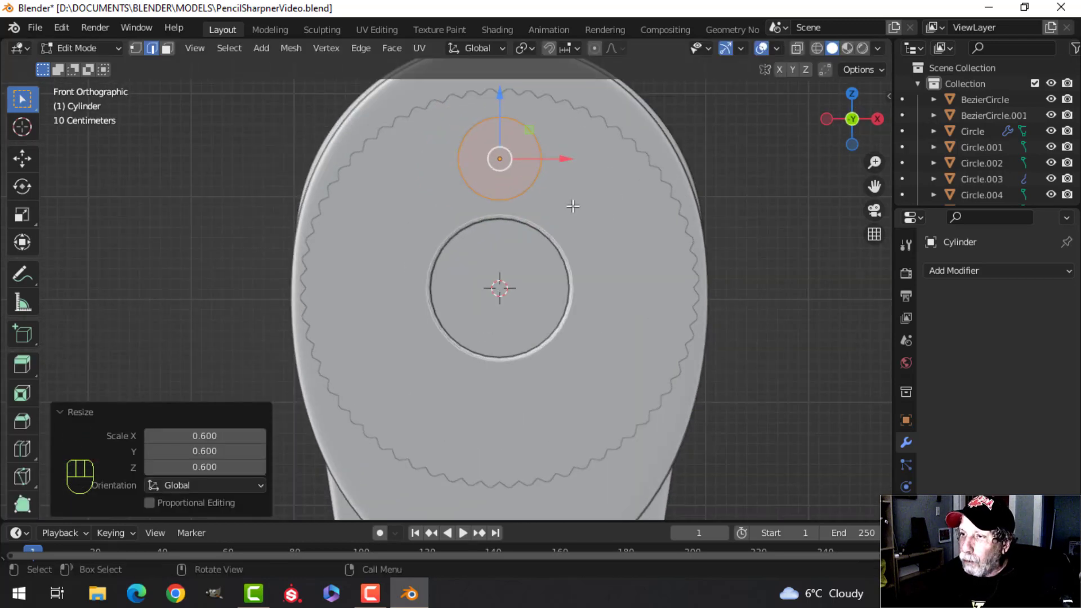
scroll(572, 206, down, 1)
key(s)
click(592, 200)
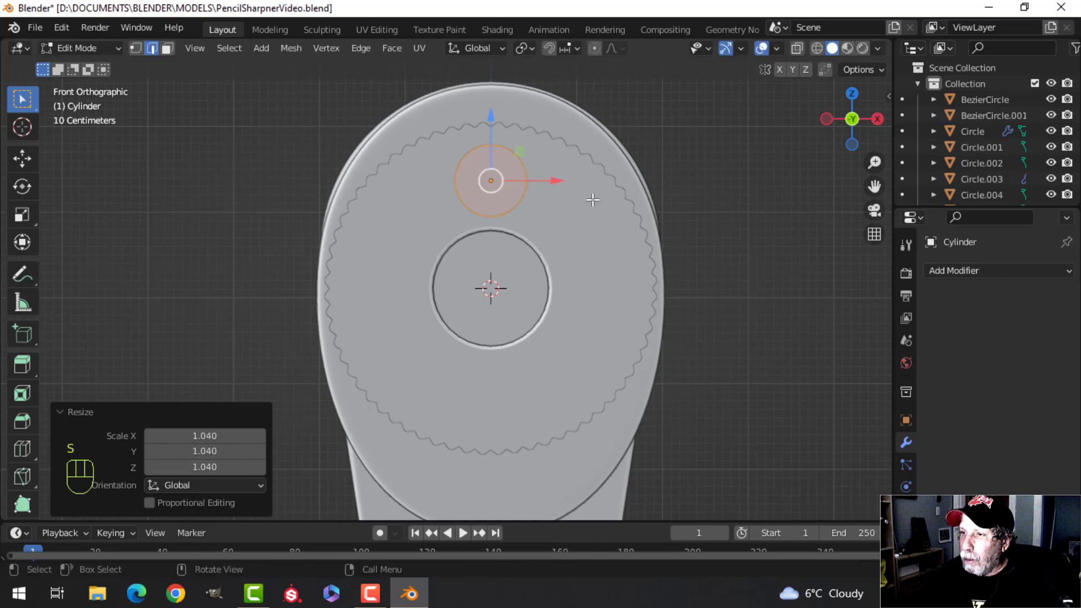
Reselect the small cylinder's whole mesh and move it up about 0.056 m along Z
key(Tab)
click(589, 199)
key(Tab)
key(Tab)
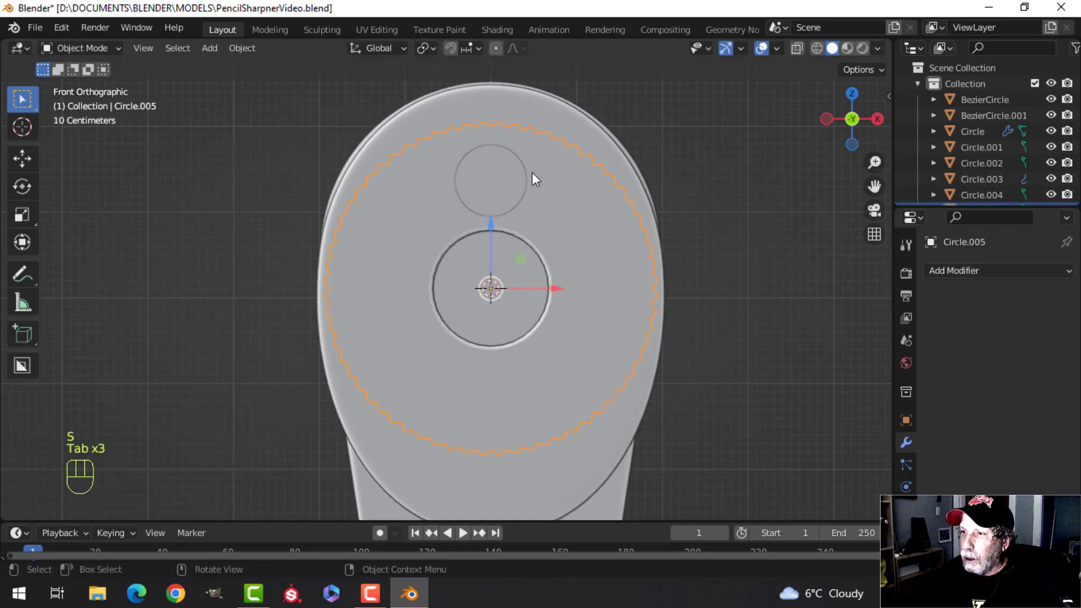
click(522, 163)
key(Tab)
key(a)
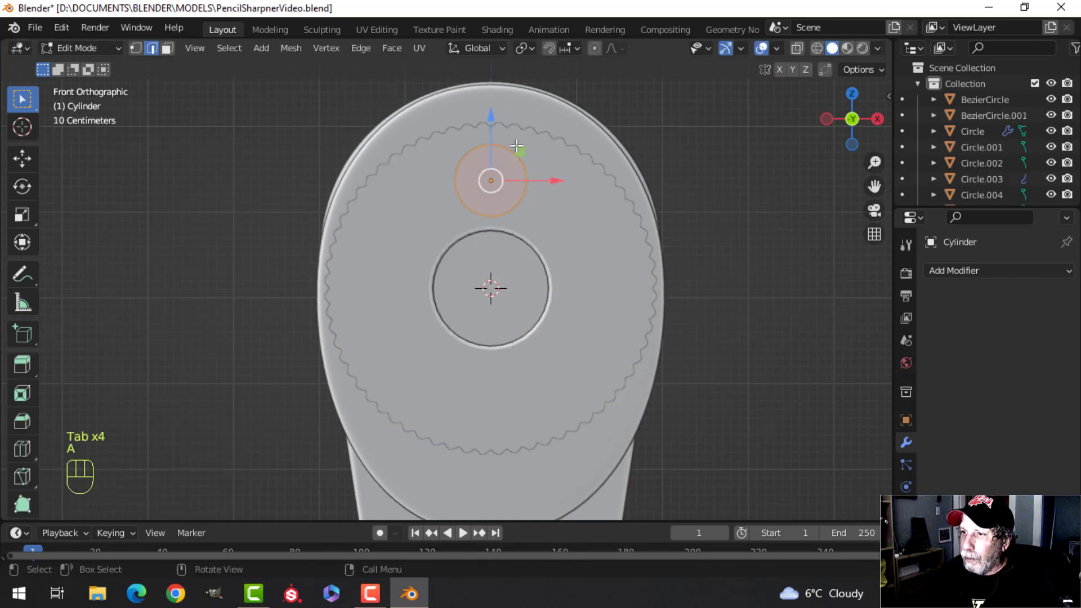
drag(489, 121, 488, 115)
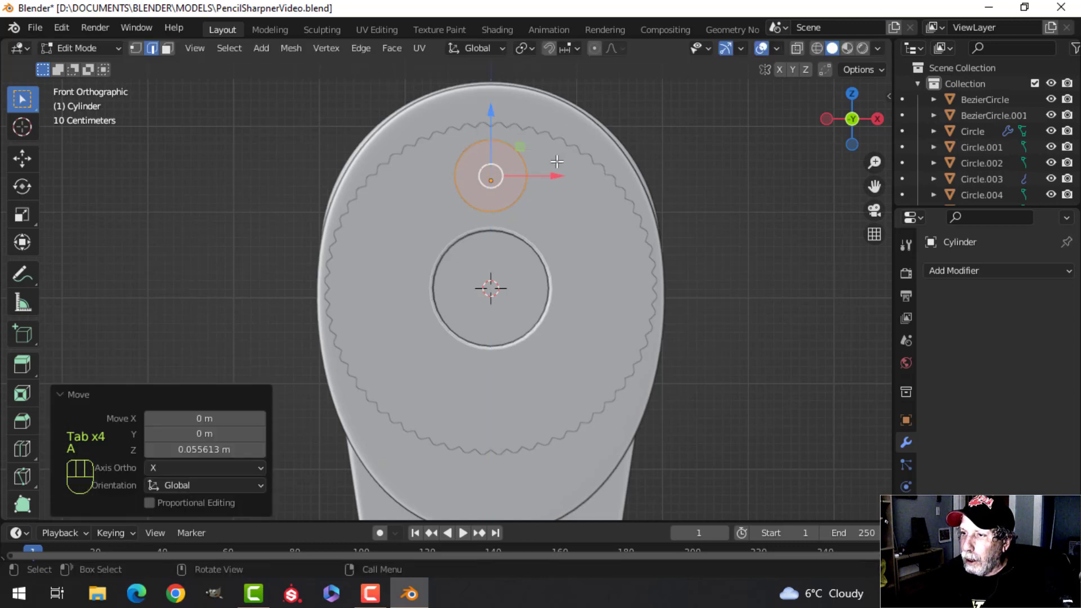
Spin the small cylinder around the Y axis about the 3D cursor at the dial's centre
scroll(563, 216, down, 1)
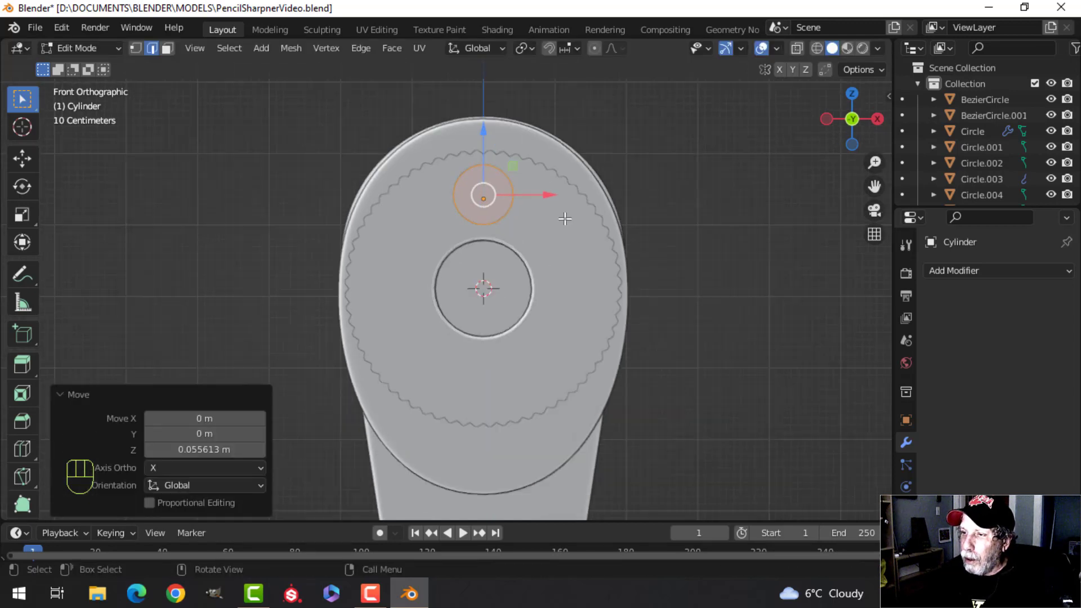
scroll(513, 316, down, 2)
shift+middle_drag(511, 319, 518, 290)
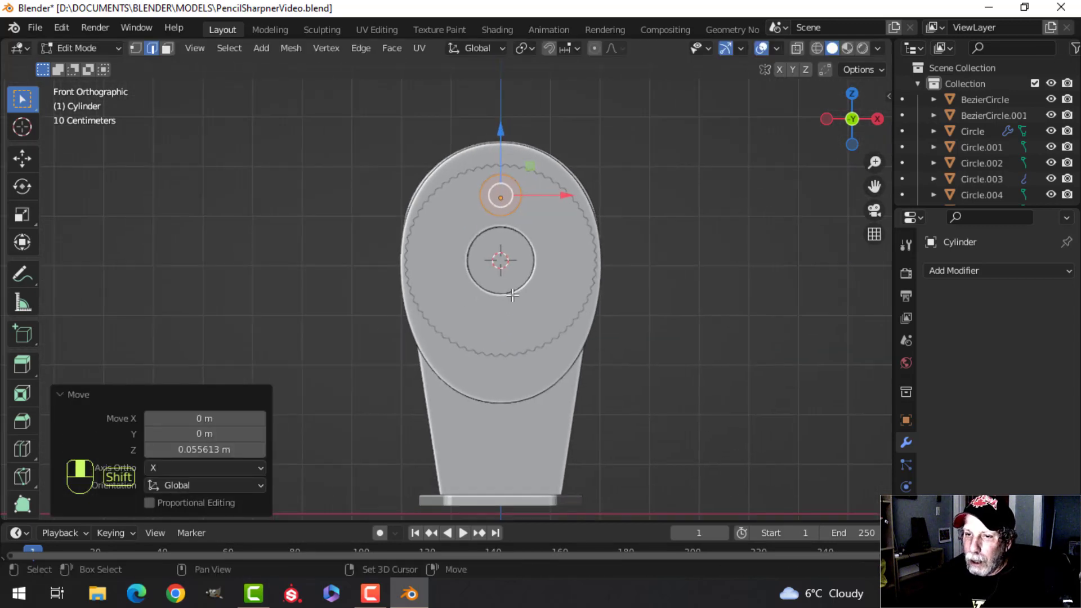
scroll(36, 343, down, 7)
scroll(36, 343, down, 1)
click(24, 341)
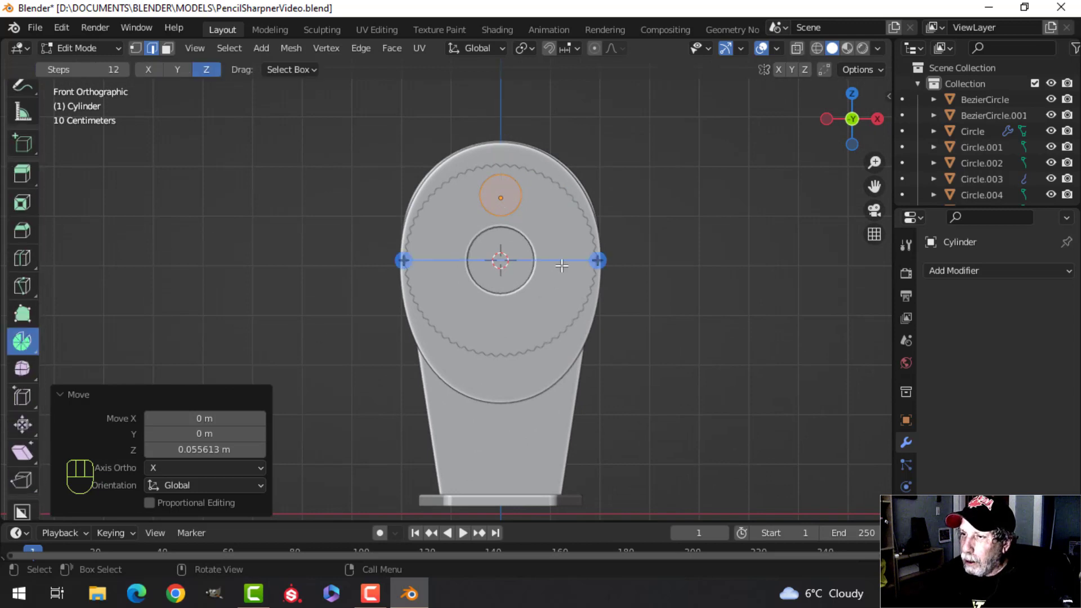
click(177, 69)
drag(598, 163, 452, 365)
Set the small cylinder's spin to a 360° angle with 5 steps
click(205, 369)
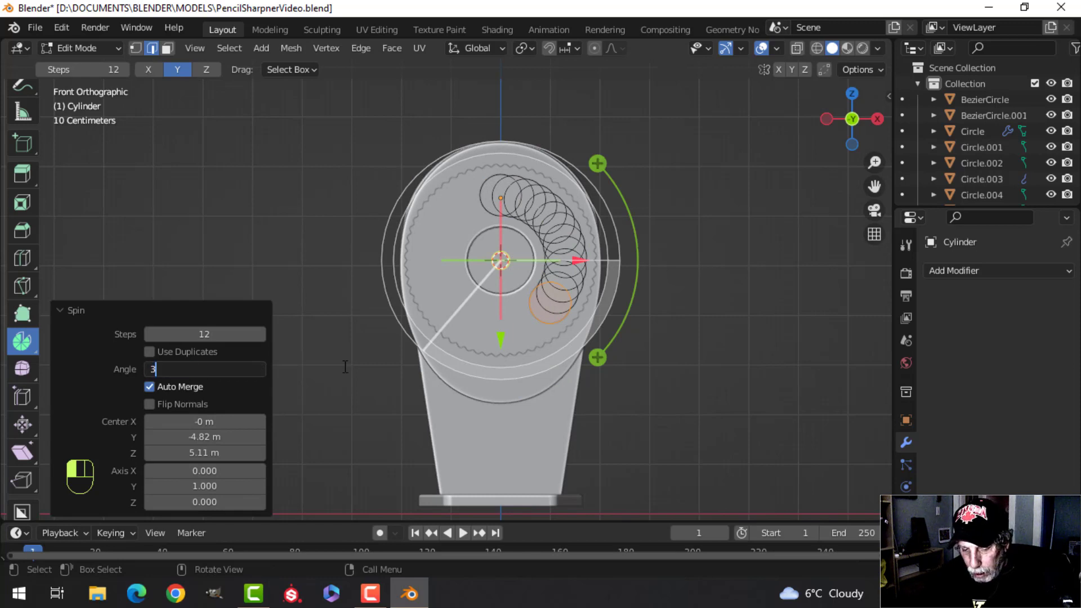
click(345, 367)
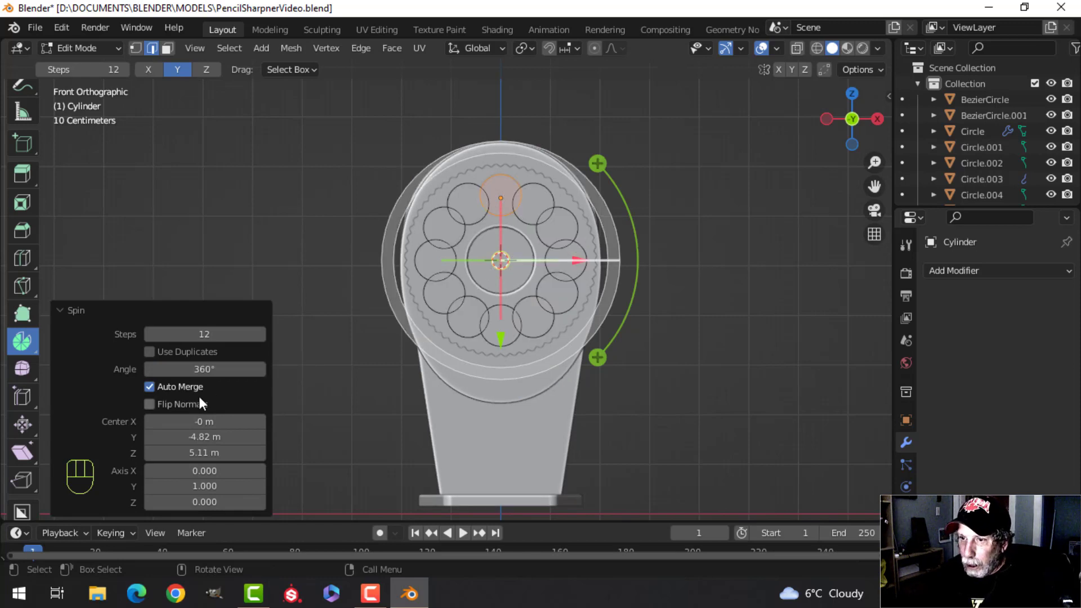
click(217, 339)
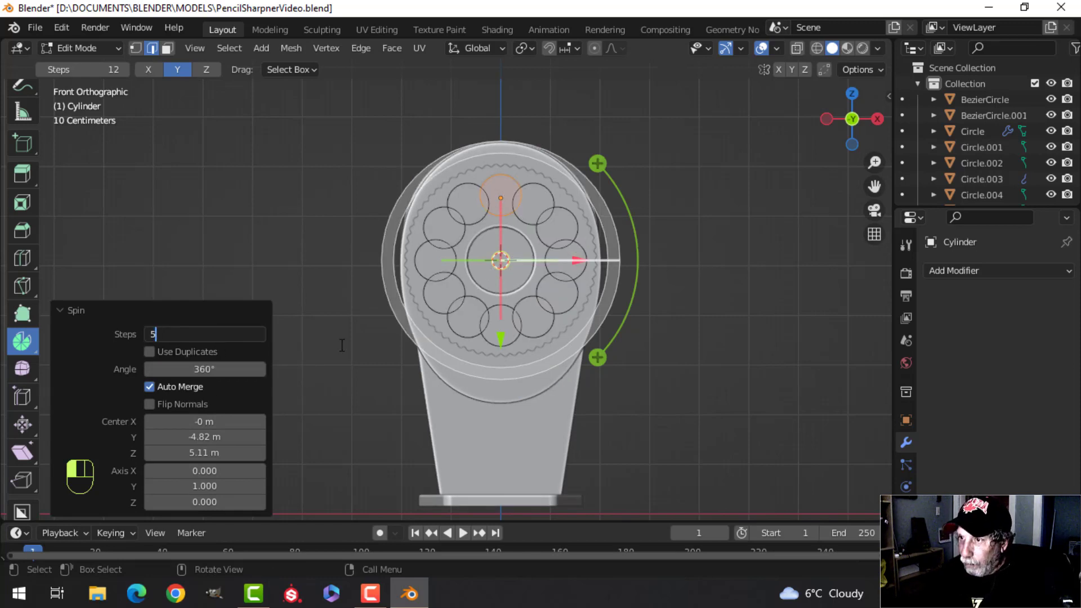
click(342, 345)
Recalculate the outside normals of all five cylinders, switch to the Move tool and clear the selection
key(a)
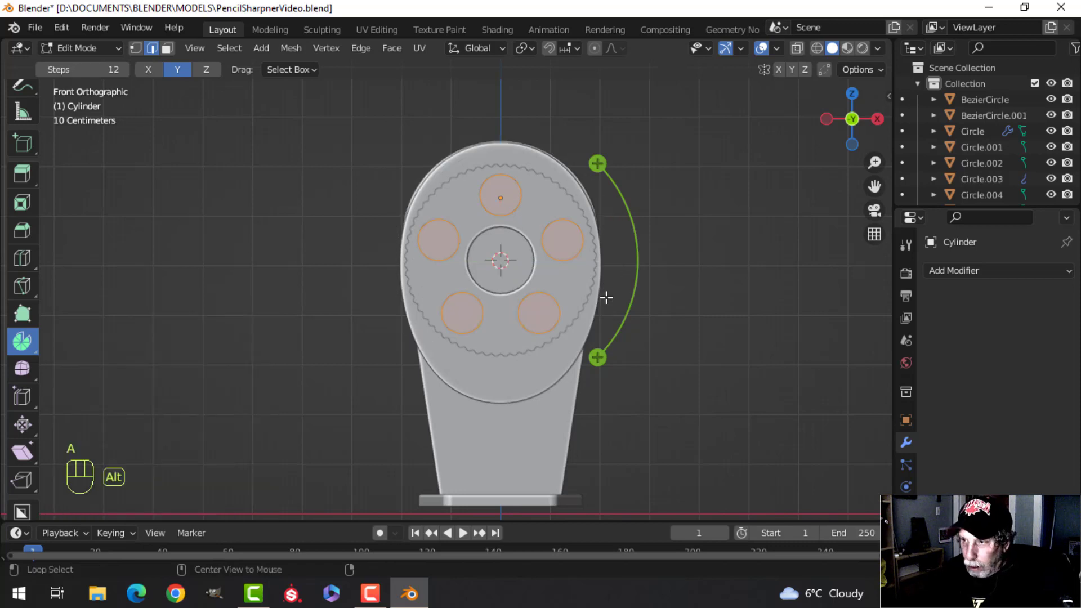
key(alt+n)
click(608, 296)
scroll(26, 146, up, 3)
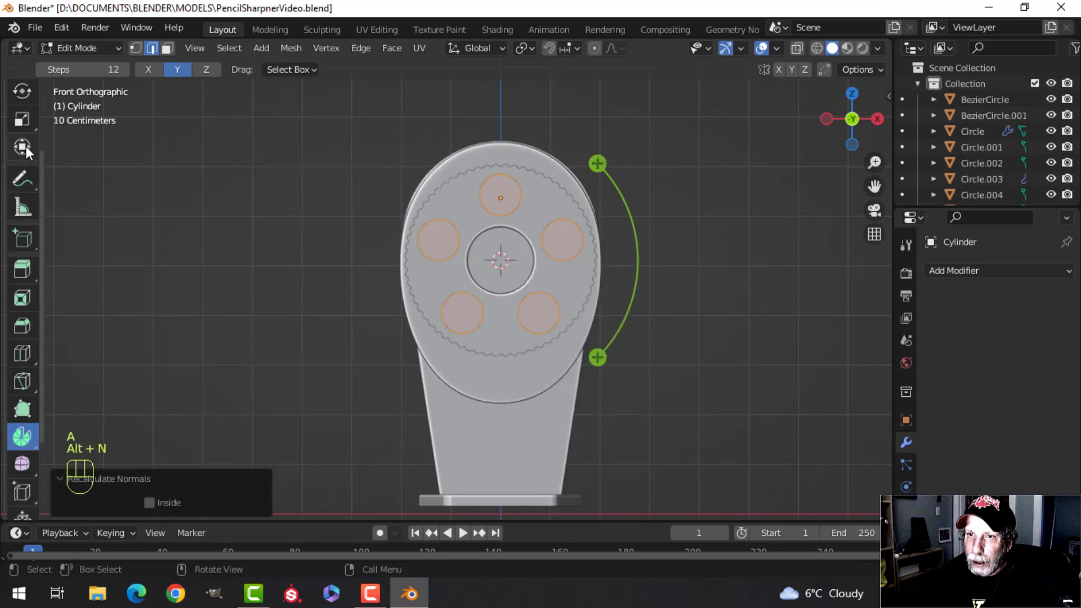
scroll(28, 153, up, 1)
click(23, 96)
key(alt+a)
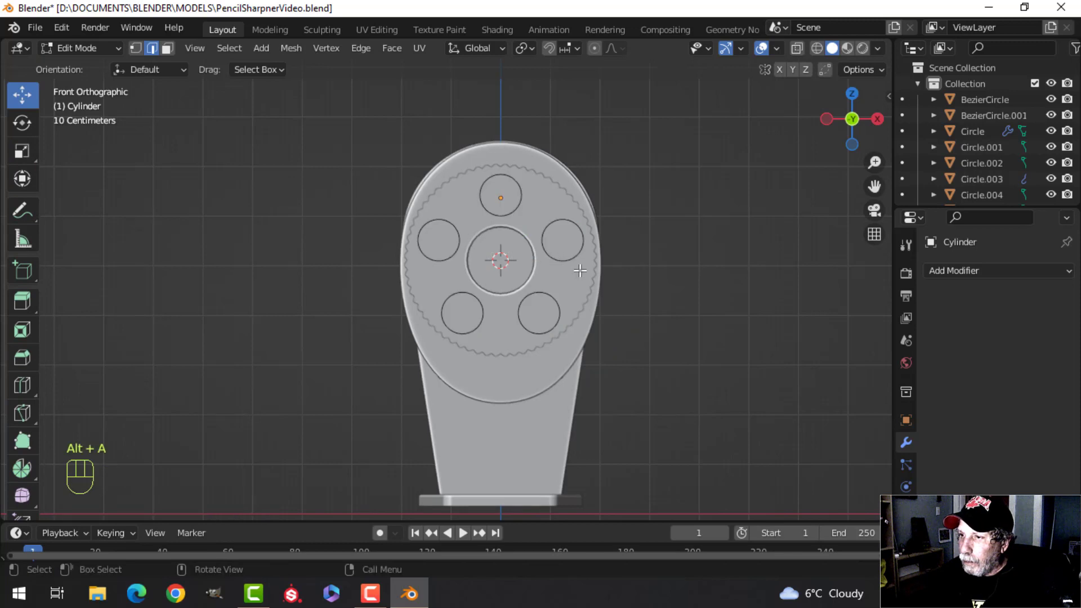
Select the whole upper-right cylinder, change the transform pivot point and scale the cylinder to 0.9
scroll(551, 233, up, 2)
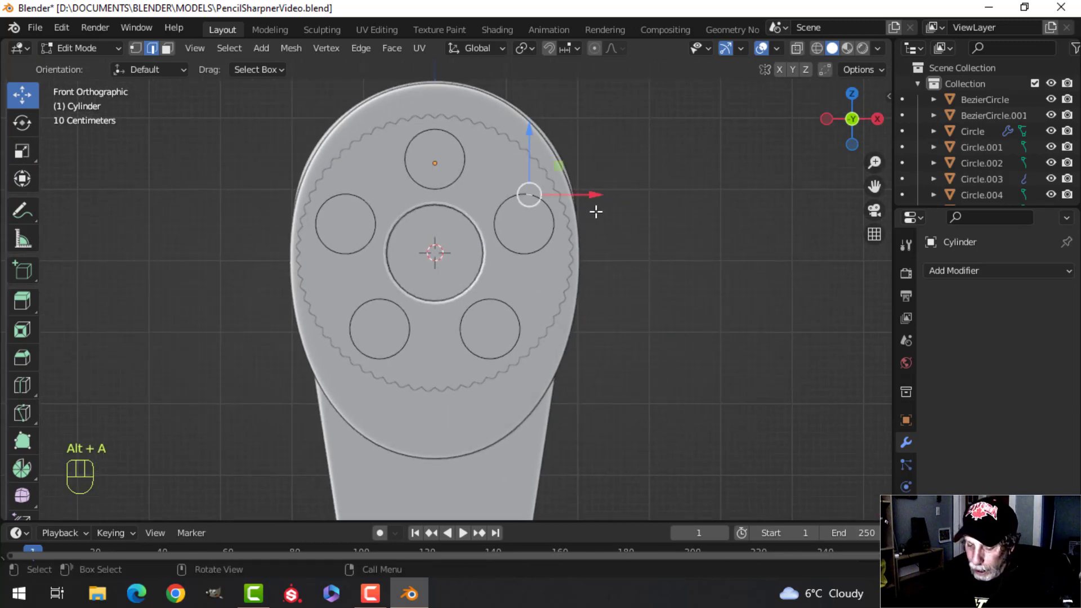
key(ctrl+l)
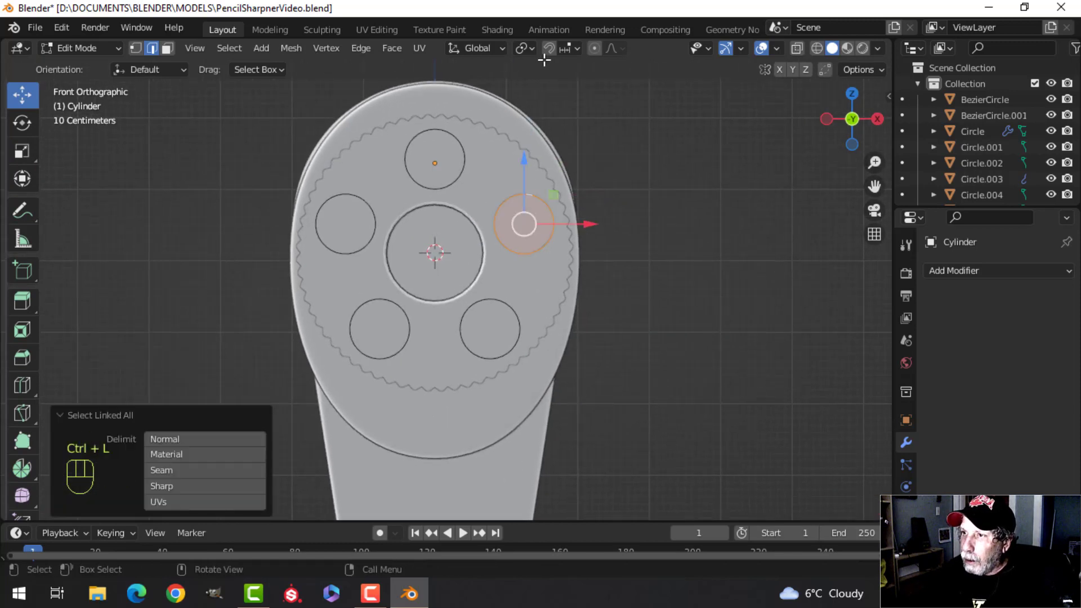
click(523, 47)
click(563, 100)
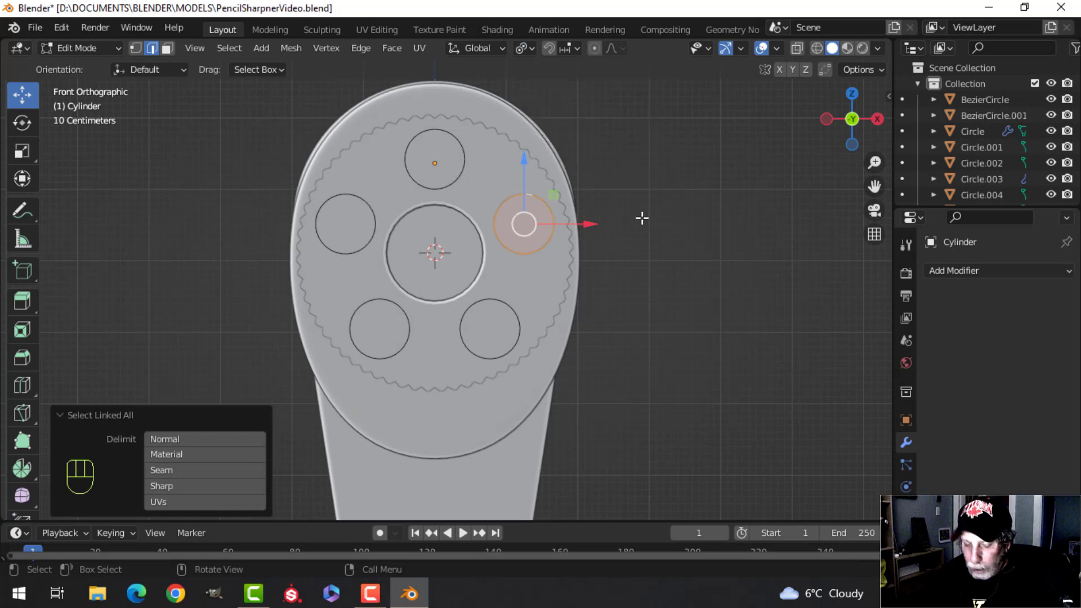
key(s)
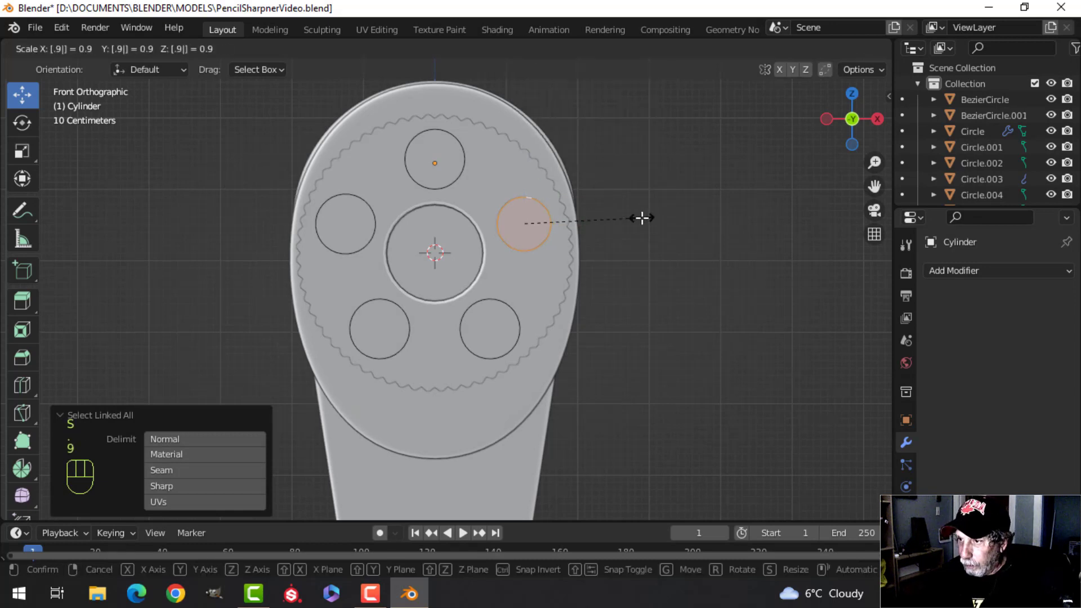
key(Return)
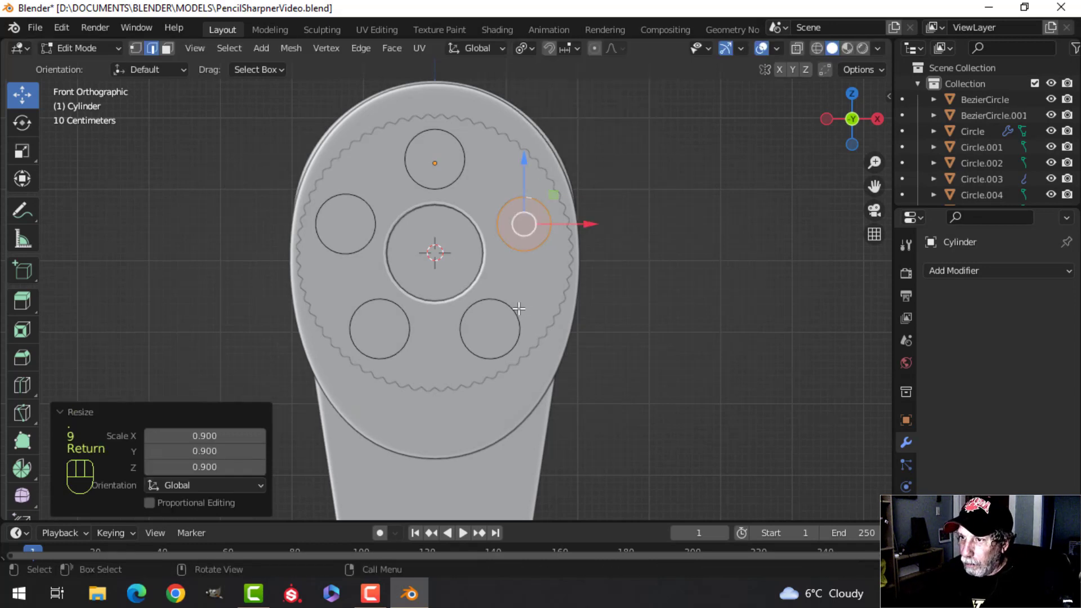
Select the whole lower-right cylinder in the cutter mesh and scale it to 0.8
key(Tab)
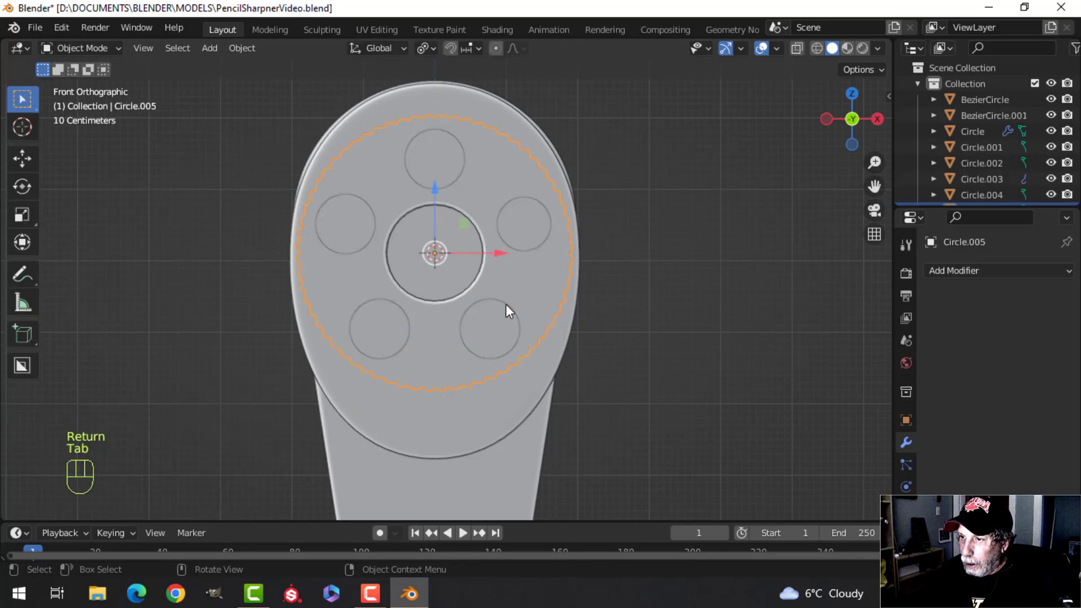
key(Tab)
click(506, 307)
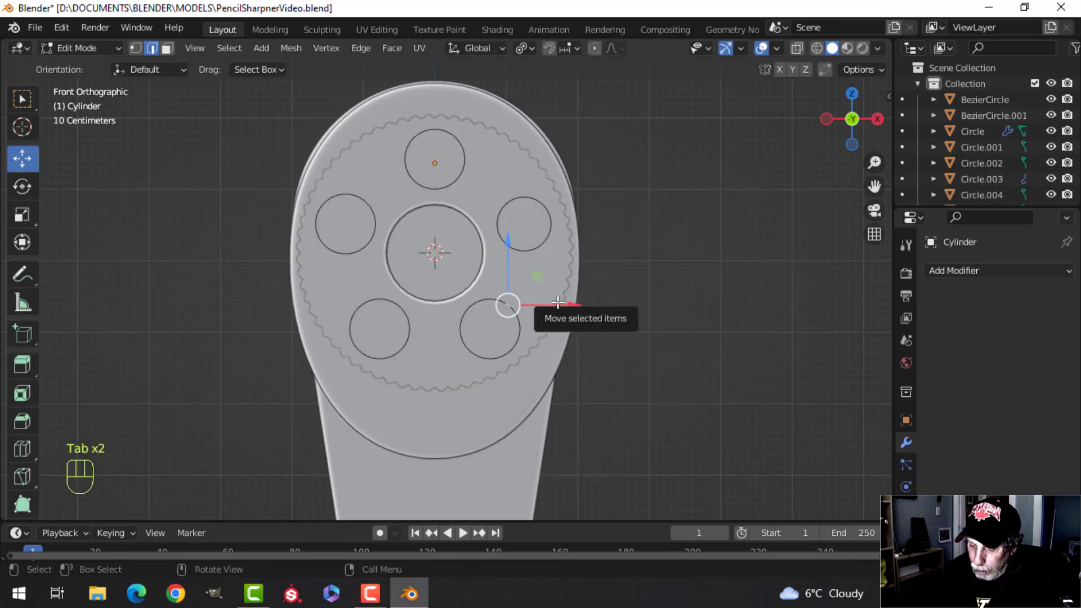
key(ctrl+l)
key(s)
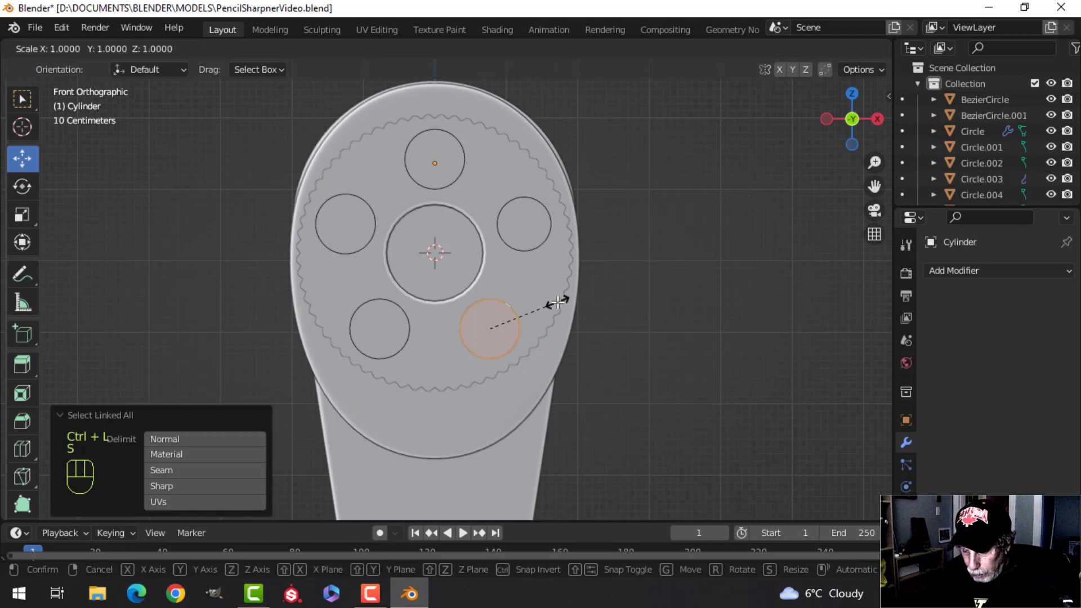
key(period)
key(8)
key(Return)
key(alt+a)
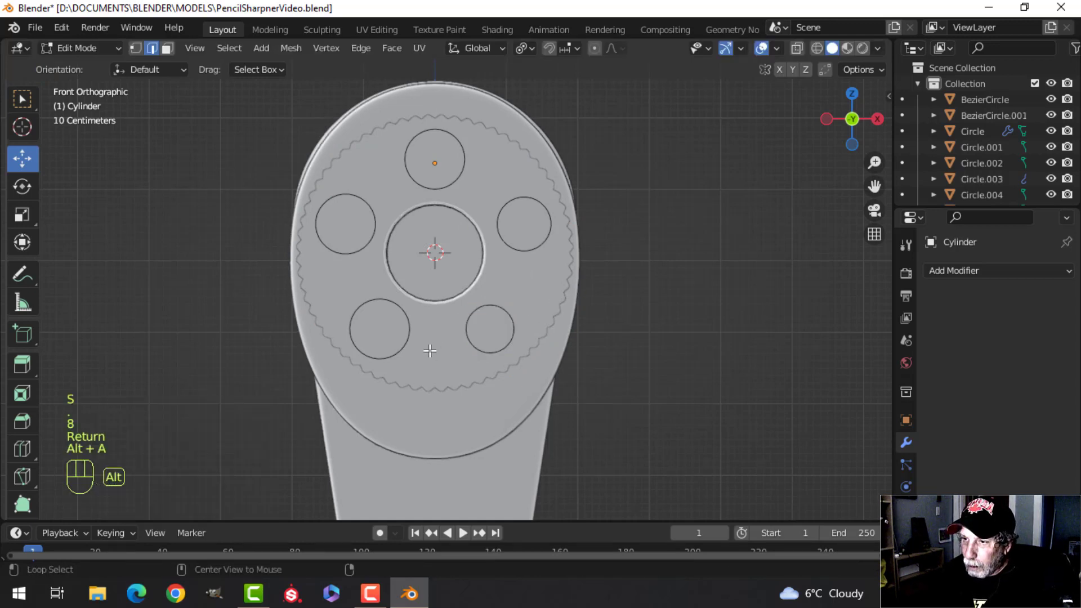
Select the whole lower-left cylinder and scale it to 0.8
key(ctrl+l)
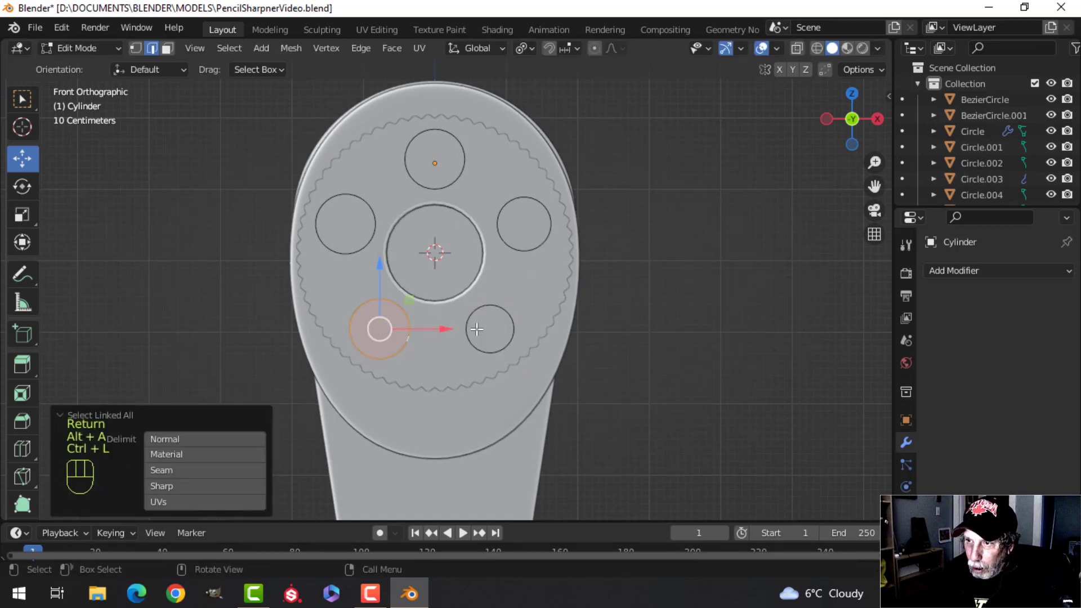
key(s)
key(period)
key(8)
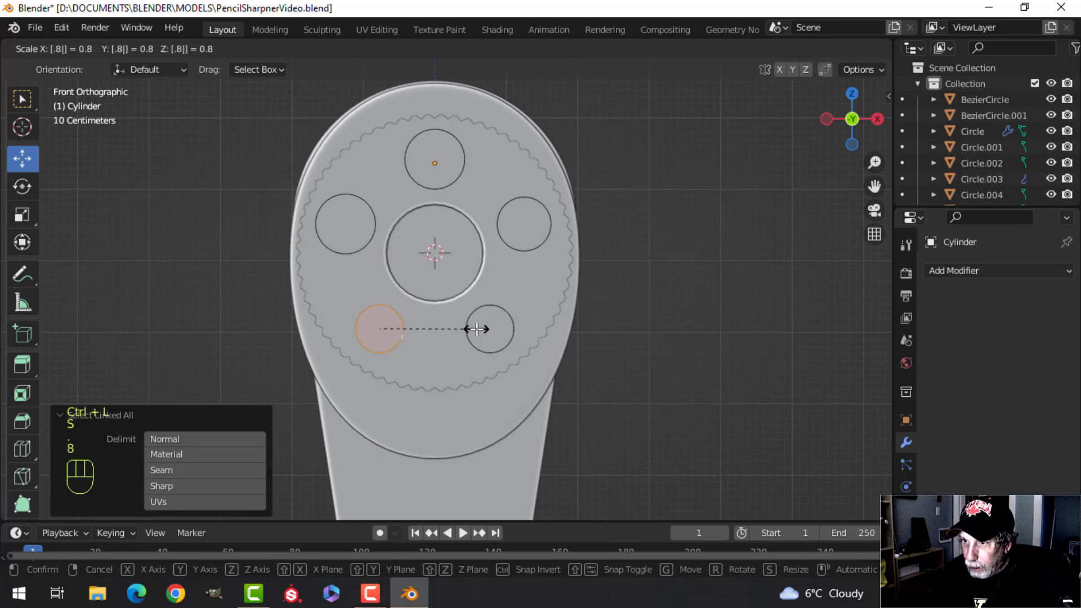
key(Return)
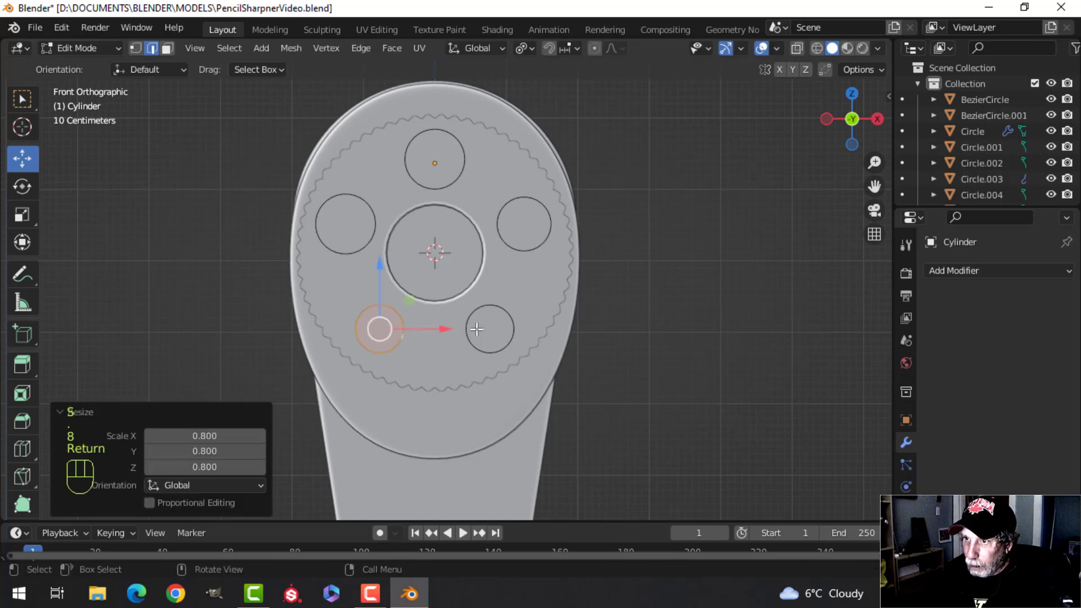
Select the whole upper-left cylinder, scale it to 0.6 and clear the selection
click(349, 195)
key(ctrl+l)
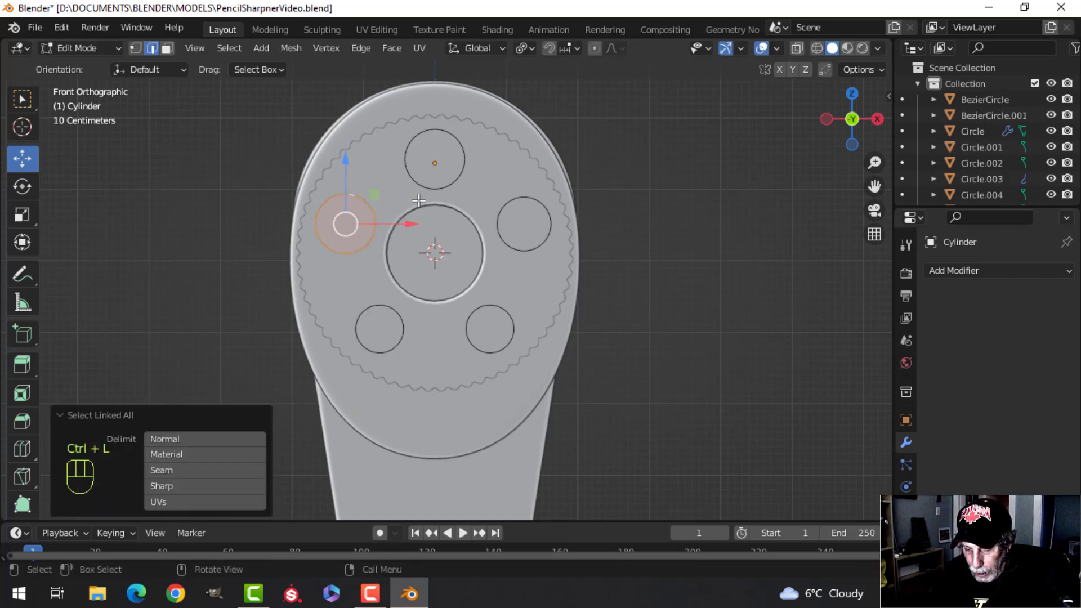
key(s)
key(period)
key(6)
key(Return)
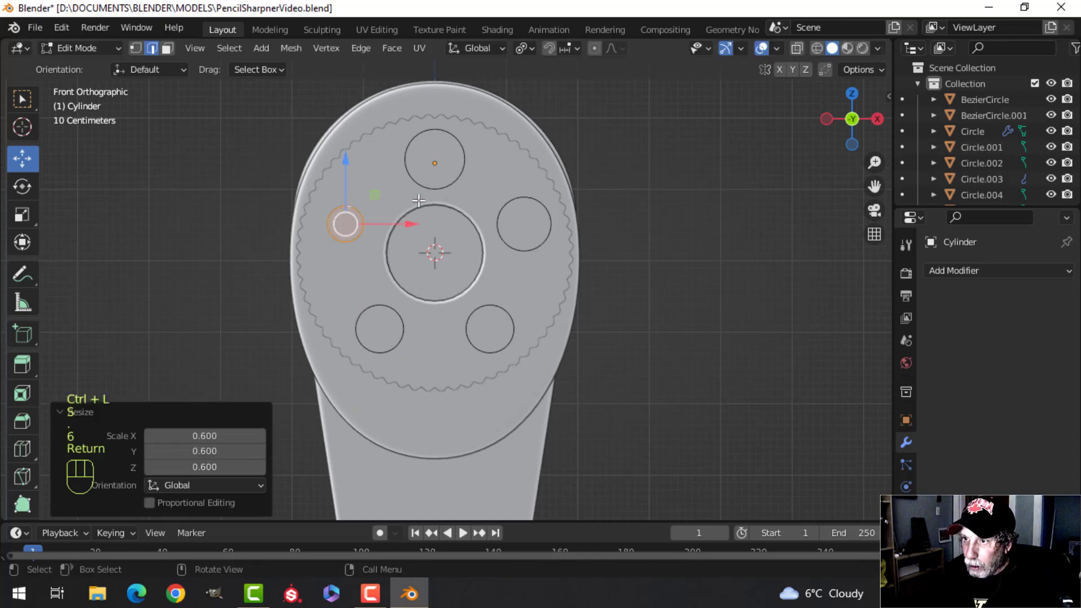
key(alt+a)
scroll(462, 228, down, 2)
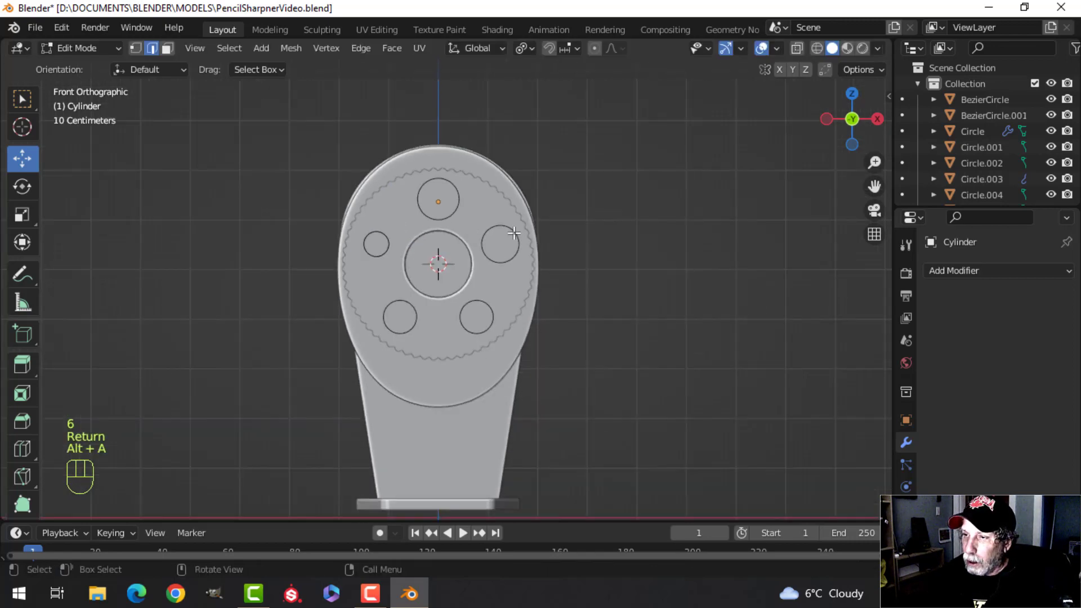
Select the toothed dial together with the cutter cylinders and isolate them in local view
middle_drag(463, 229, 428, 285)
key(Tab)
shift+click(471, 235)
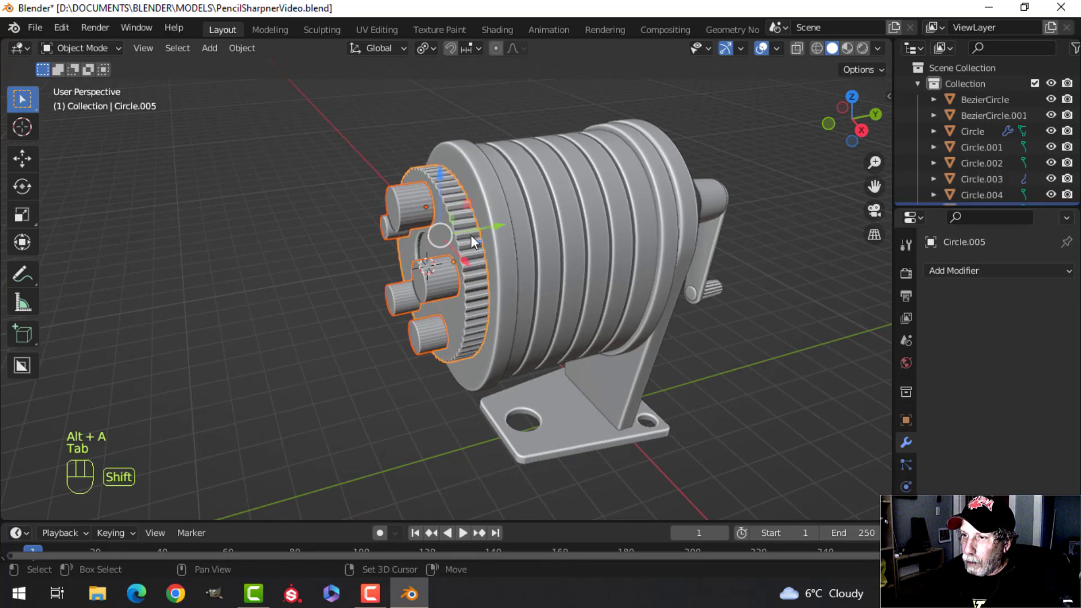
key(KP_Divide)
middle_drag(515, 256, 370, 242)
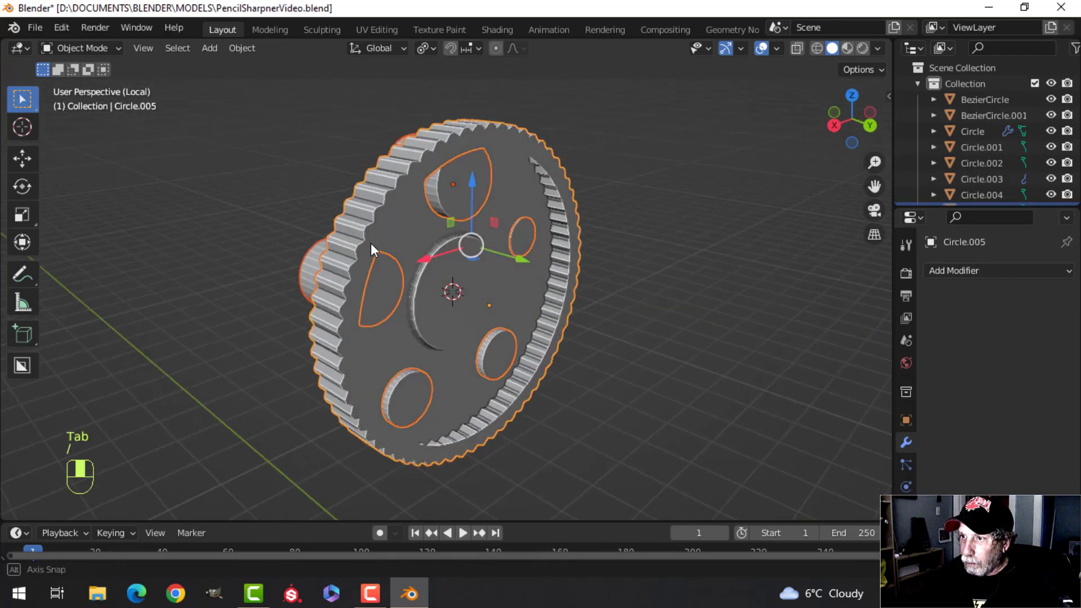
Select the end faces of all five cutter cylinders on the back side of the dial
key(alt+a)
click(478, 215)
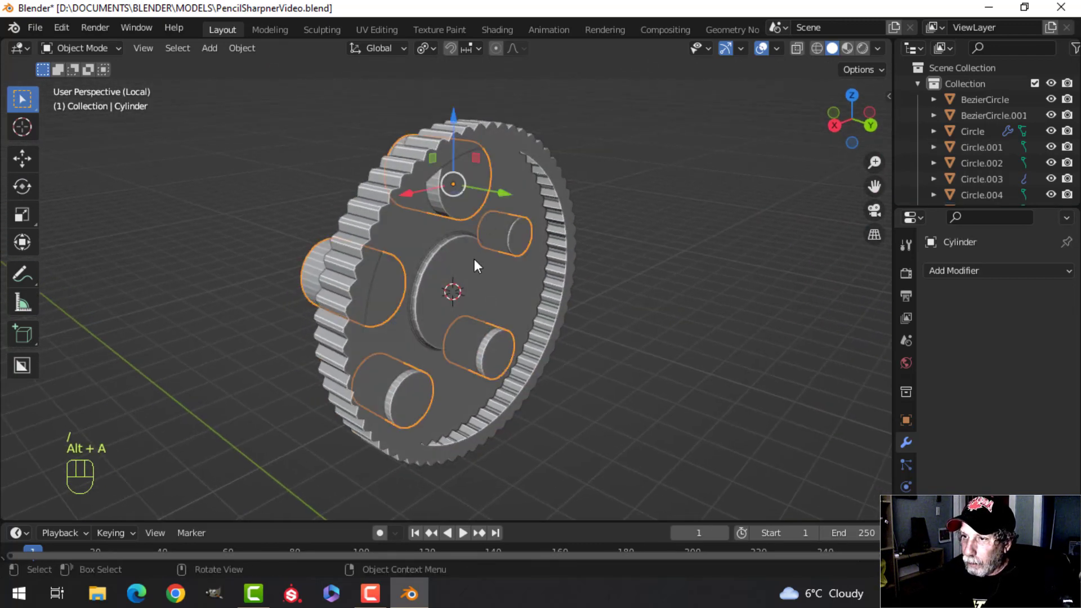
middle_drag(474, 259, 502, 261)
key(Tab)
key(3)
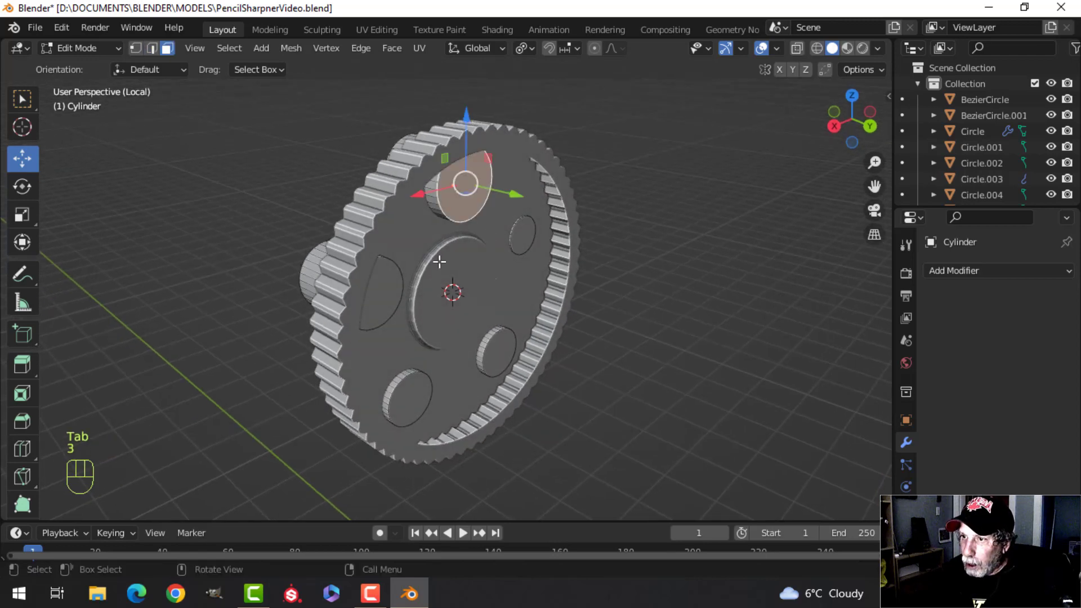
shift+click(389, 290)
shift+click(422, 394)
shift+click(500, 353)
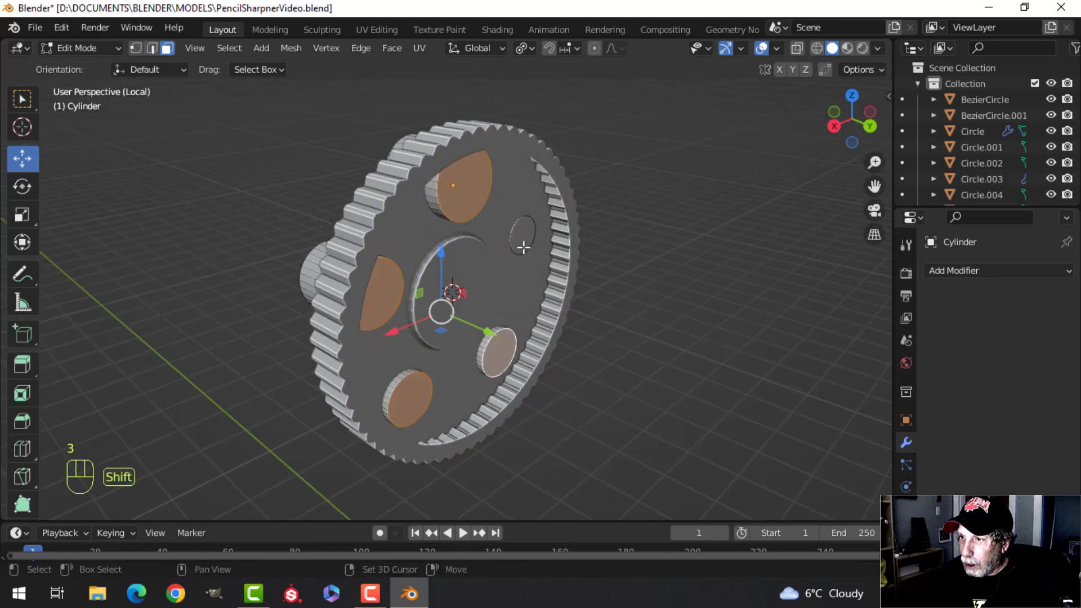
shift+click(522, 234)
Flatten the five end faces into one plane with a Y scale of 0 and shift them slightly along Y
middle_drag(494, 309, 508, 281)
key(s)
key(y)
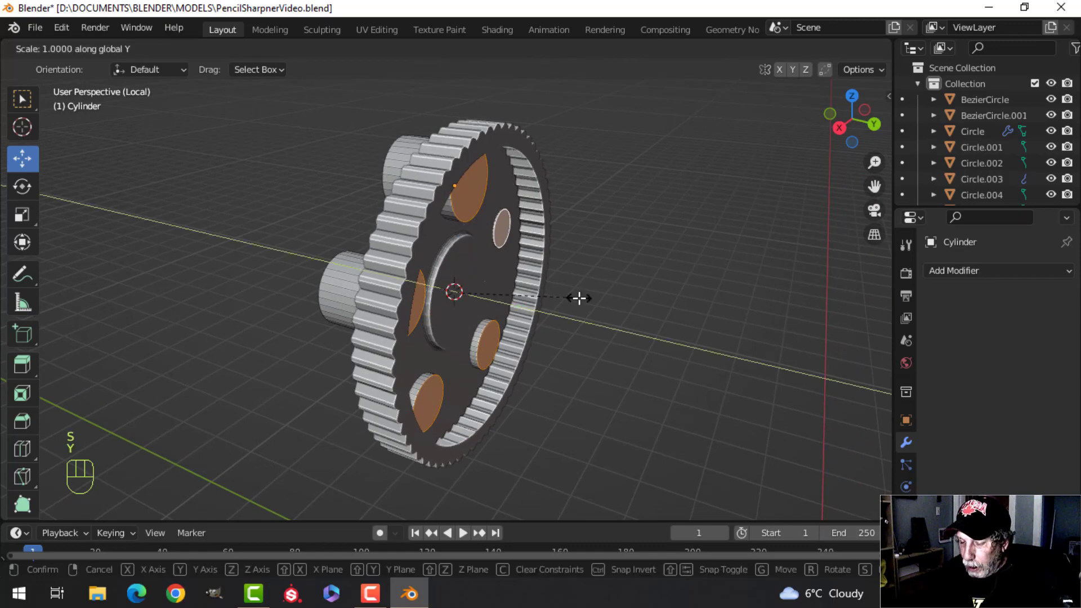
click(579, 297)
middle_drag(495, 307, 518, 310)
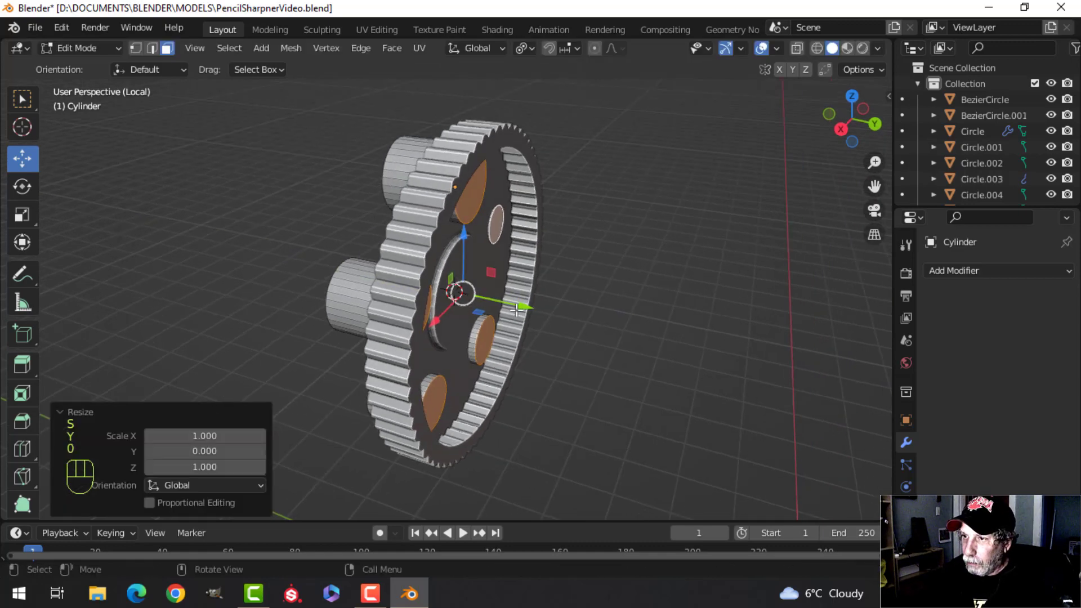
drag(522, 310, 550, 309)
key(Tab)
Add a Boolean Difference modifier to the dial with the cylinders as the cutting object and apply it
scroll(547, 310, down, 3)
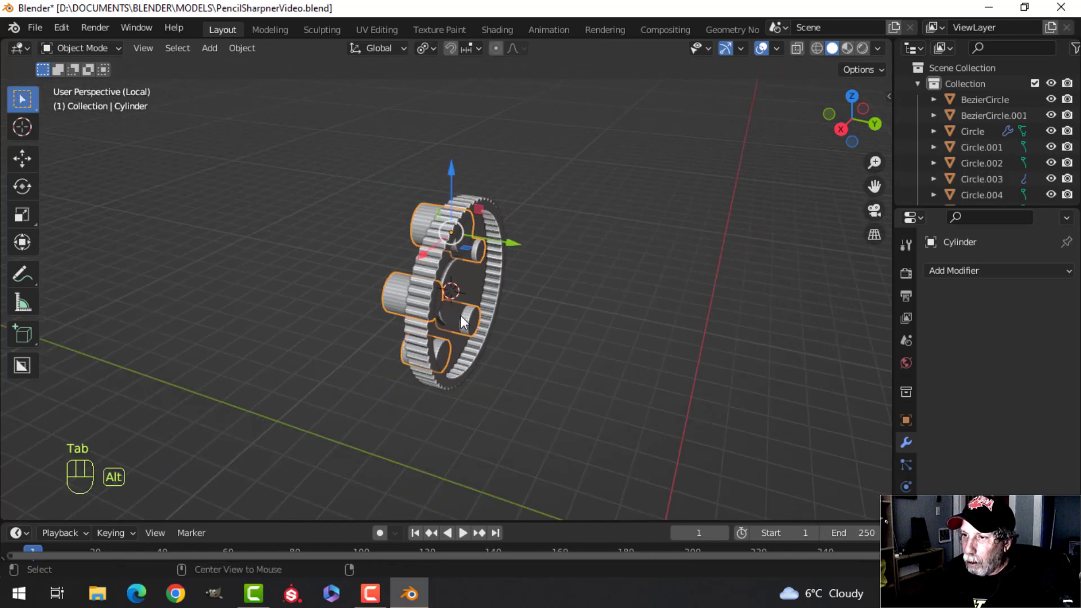
key(alt+a)
middle_drag(476, 315, 496, 237)
scroll(496, 237, up, 2)
click(496, 237)
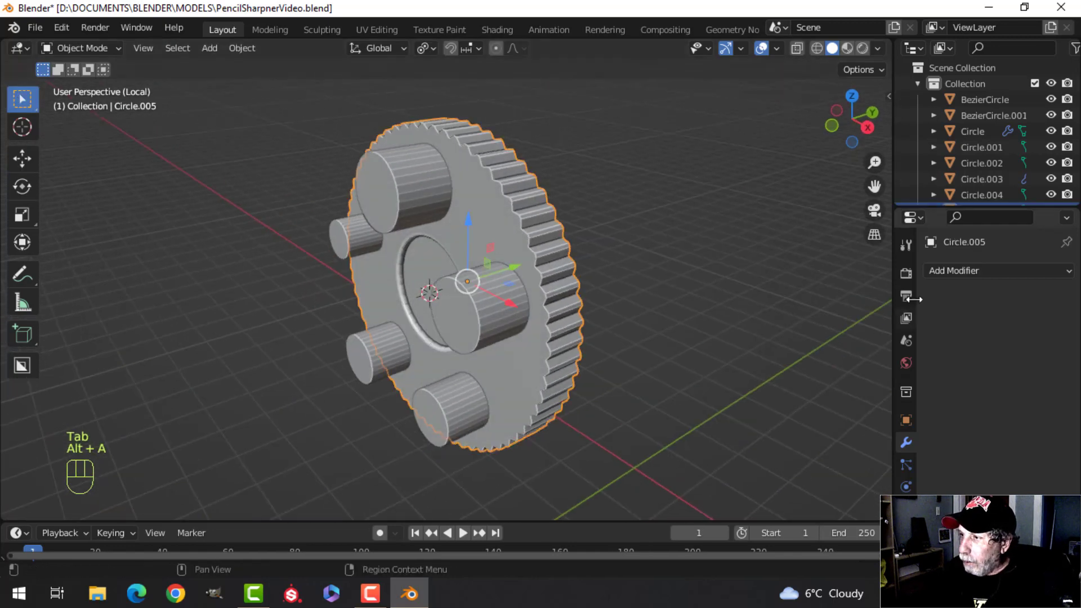
click(933, 271)
click(755, 350)
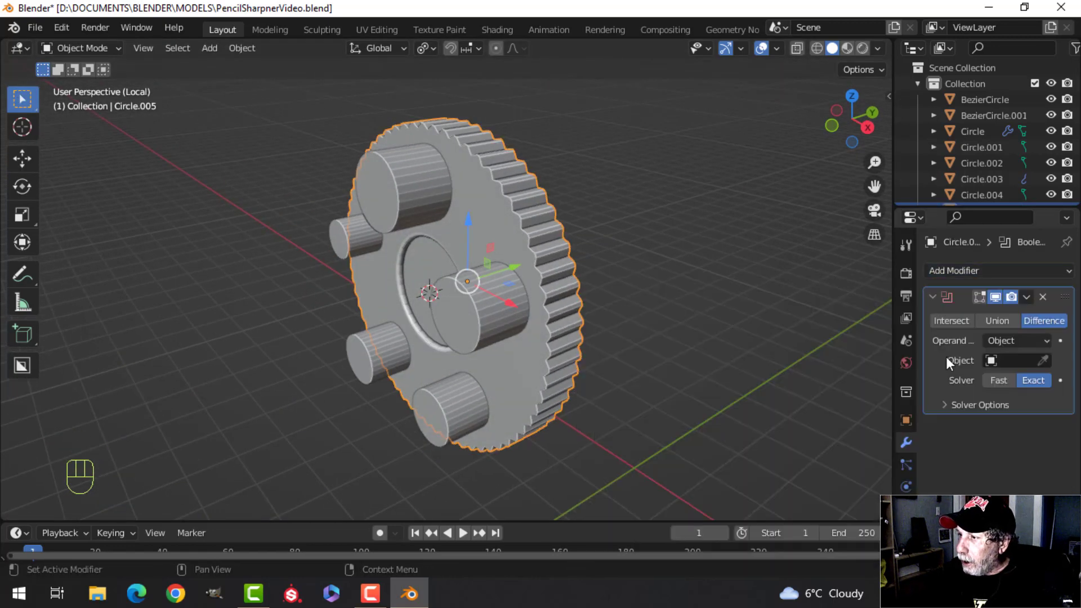
click(1043, 360)
click(400, 186)
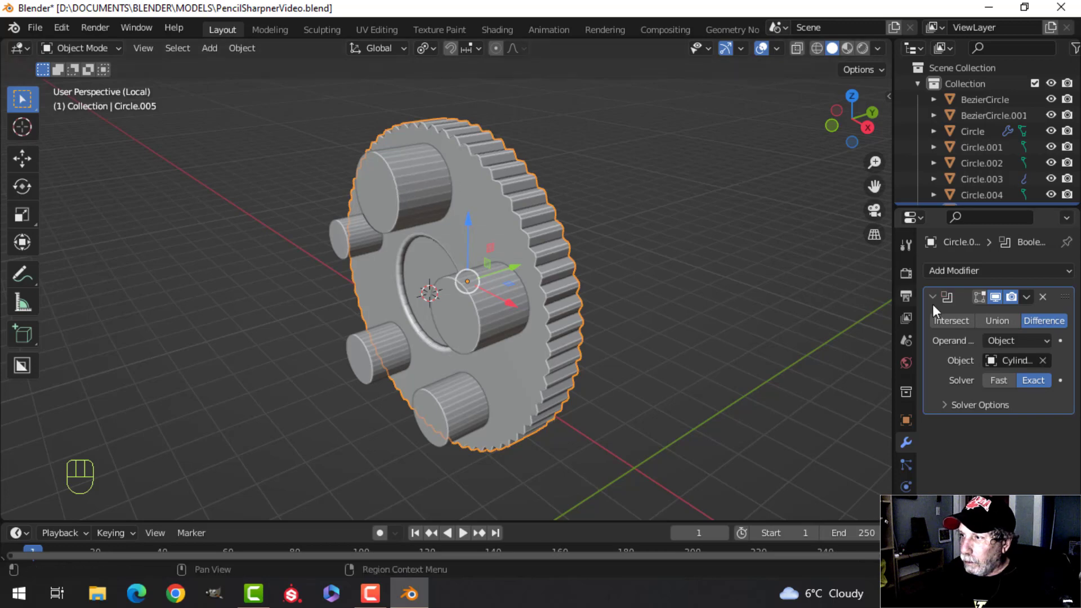
click(1026, 297)
click(981, 309)
Delete the cutter cylinders
click(397, 185)
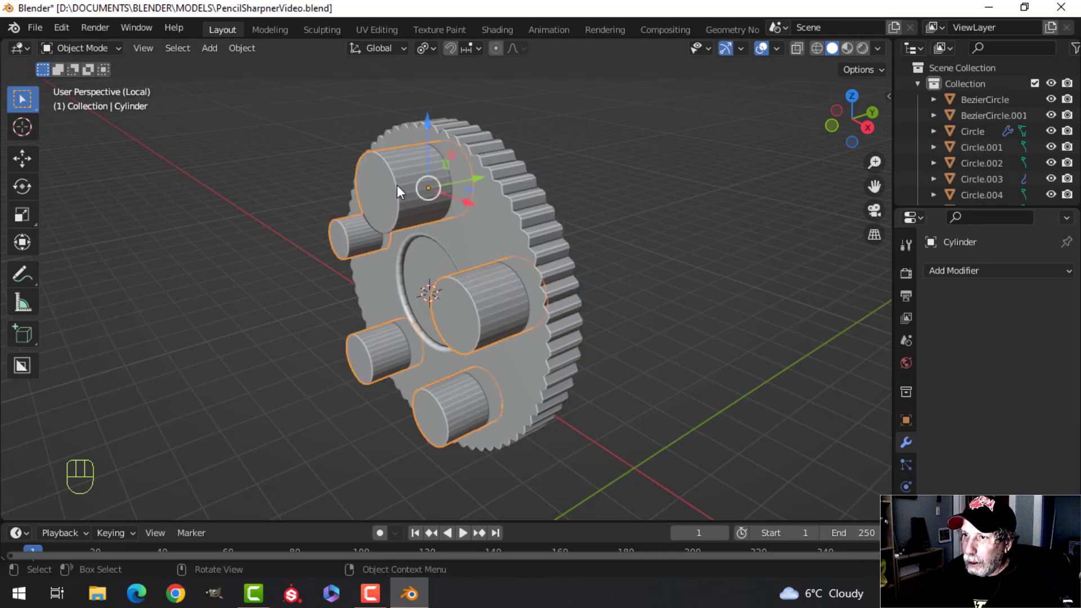
key(x)
click(397, 186)
Select the faces closing the far ends of the five holes in the dial and delete them
middle_drag(409, 205, 467, 226)
key(Tab)
click(437, 238)
key(Tab)
key(alt+a)
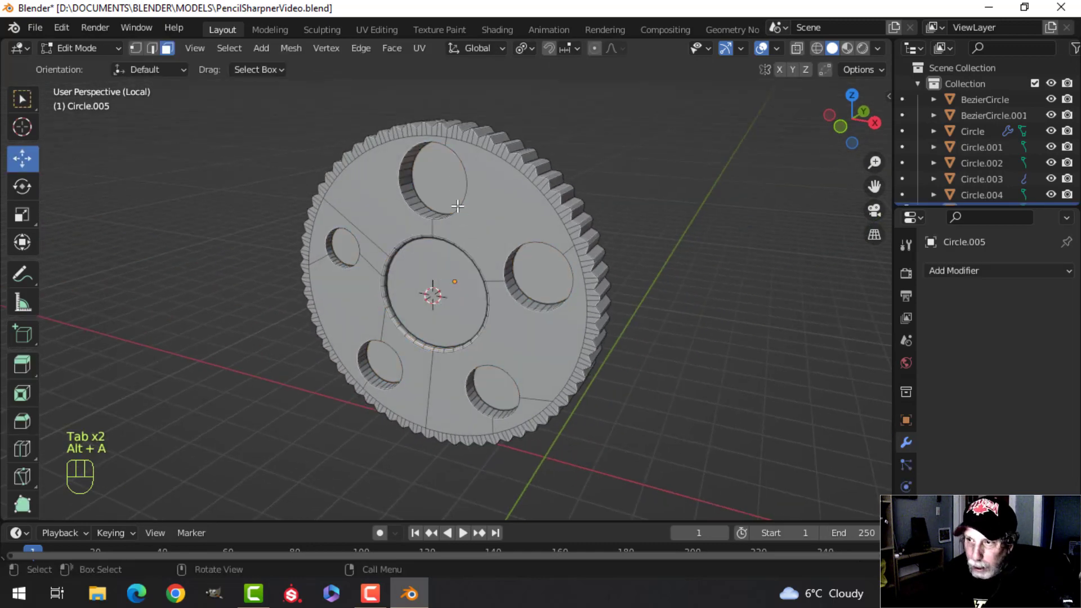
key(3)
click(457, 206)
shift+click(541, 274)
shift+click(494, 388)
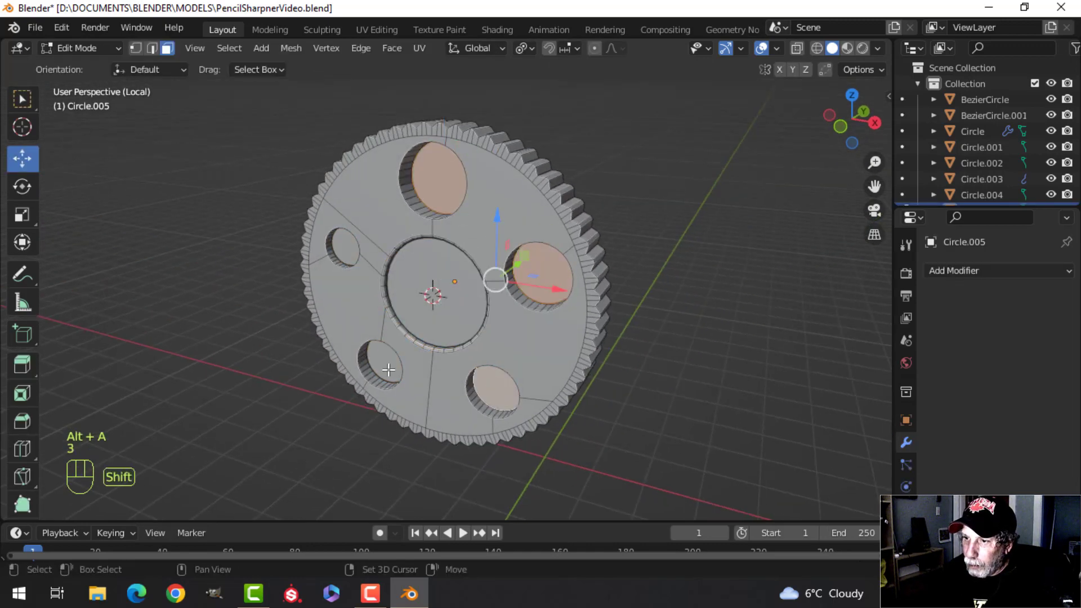
shift+click(383, 366)
shift+click(344, 246)
key(x)
click(345, 245)
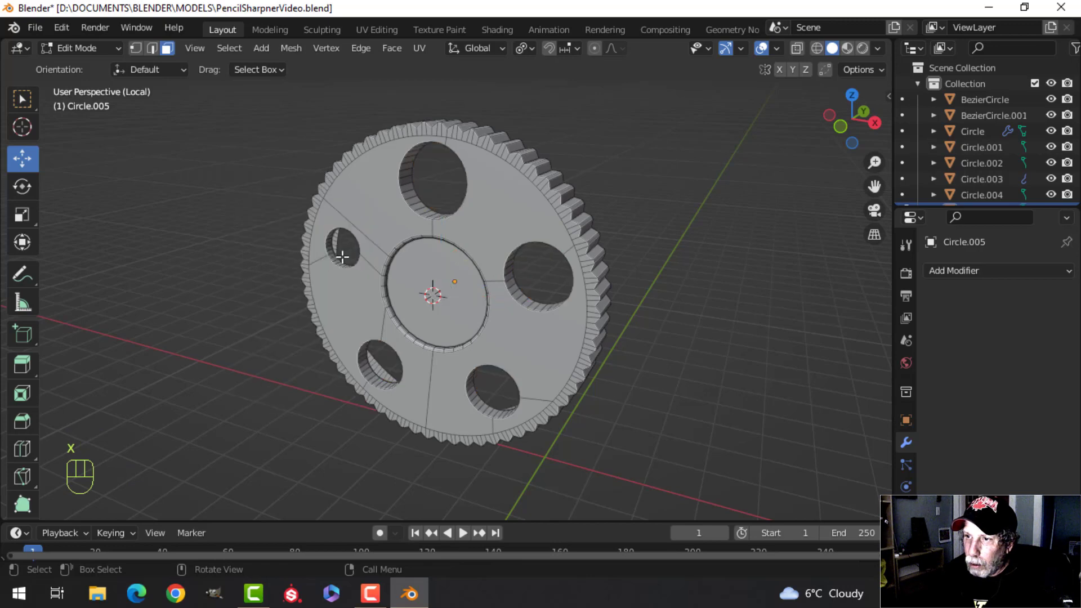
Select the complete front rim edge loops of the two largest holes in the dial
middle_drag(345, 245, 399, 209)
scroll(449, 243, up, 1)
middle_drag(449, 244, 409, 167)
scroll(420, 253, down, 1)
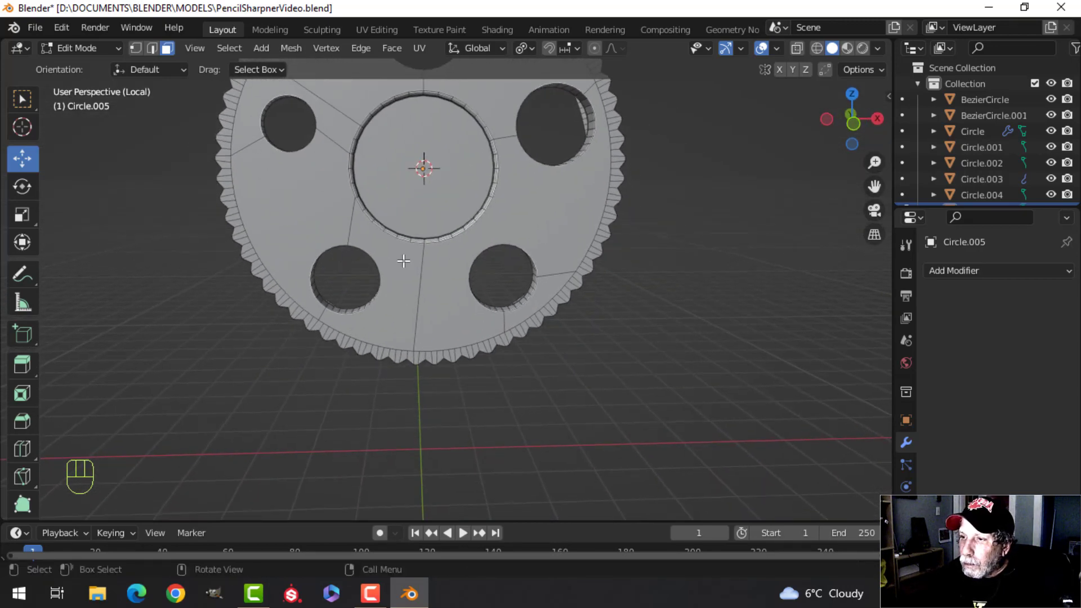
scroll(401, 264, down, 1)
middle_drag(459, 243, 446, 315)
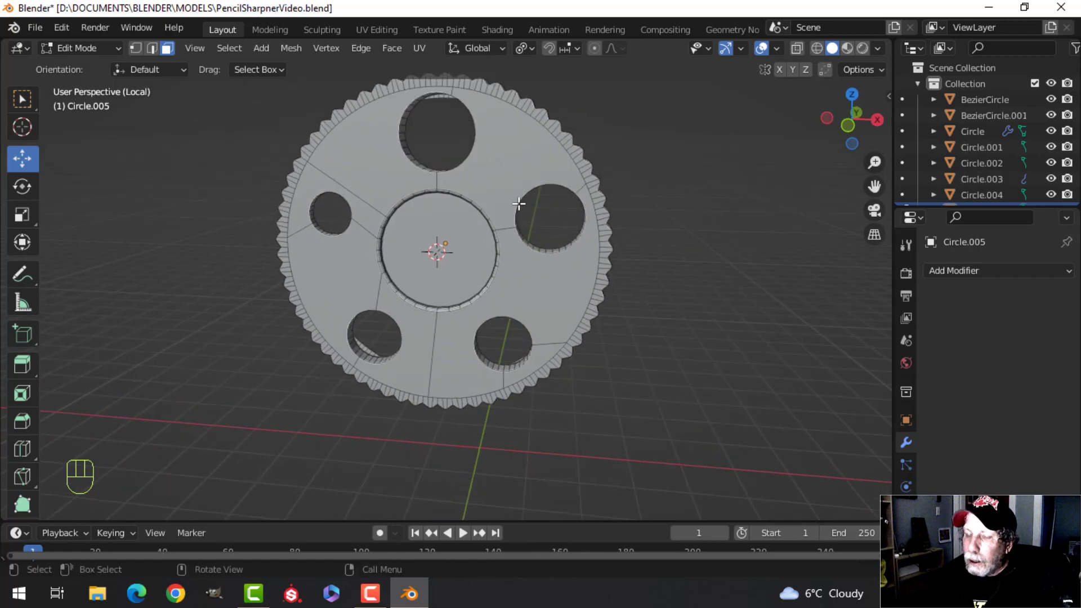
key(2)
alt+shift+click(487, 158)
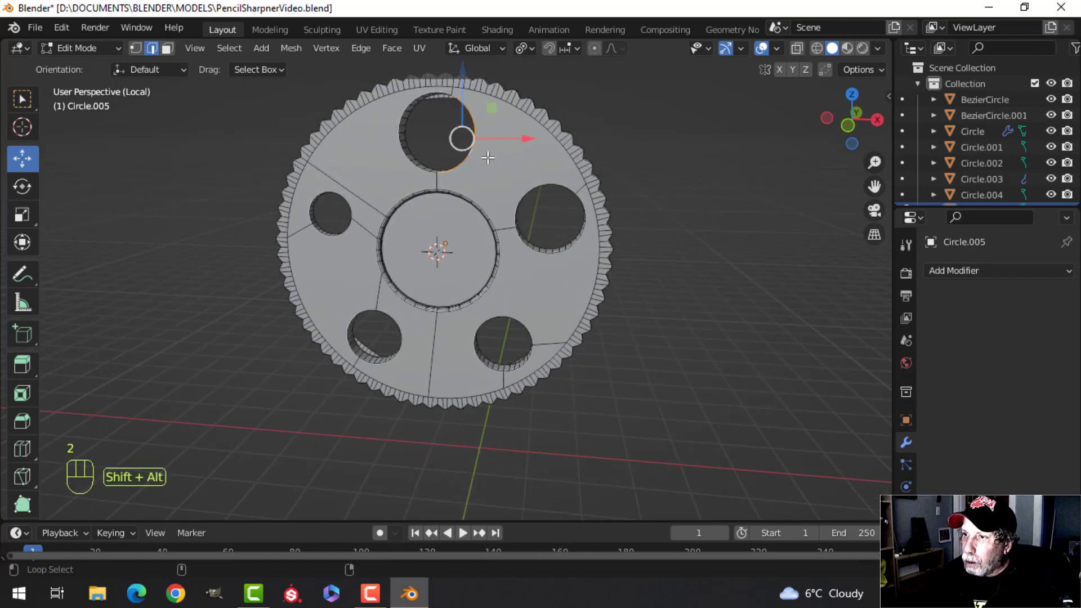
alt+shift+click(402, 152)
shift+middle_drag(516, 198, 497, 224)
scroll(477, 224, up, 1)
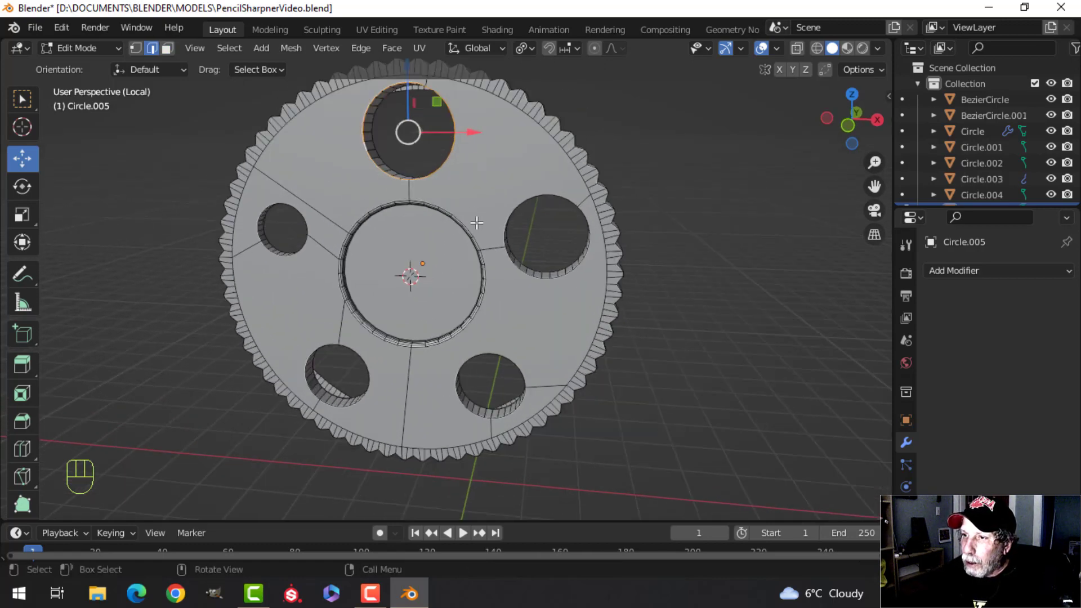
alt+shift+click(514, 200)
alt+shift+click(555, 282)
scroll(579, 258, up, 2)
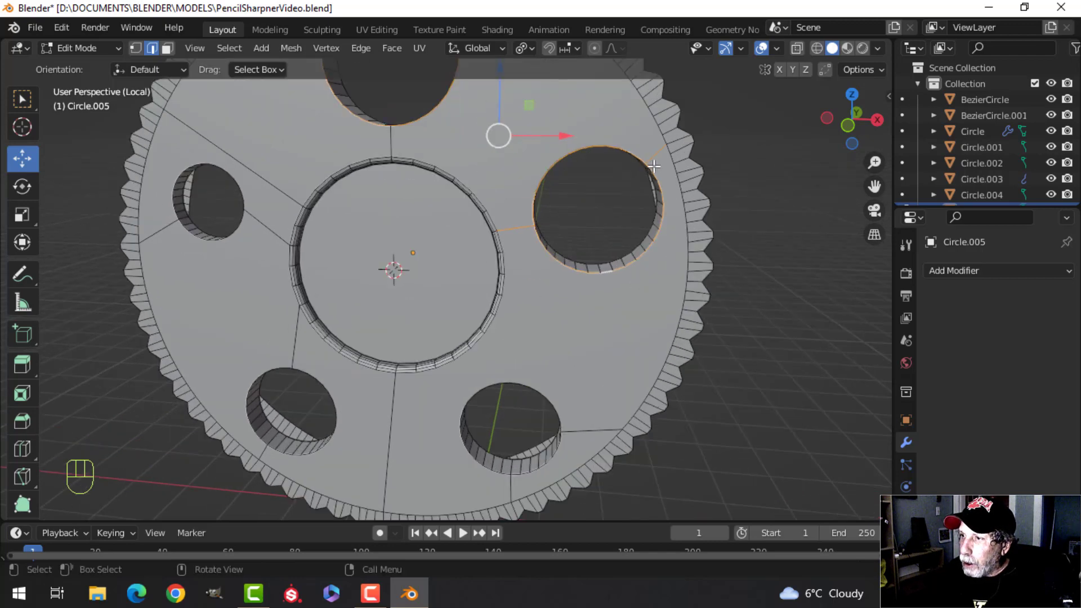
Add the front rim edge loops of the two lower holes to the selection
shift+middle_drag(534, 342, 481, 218)
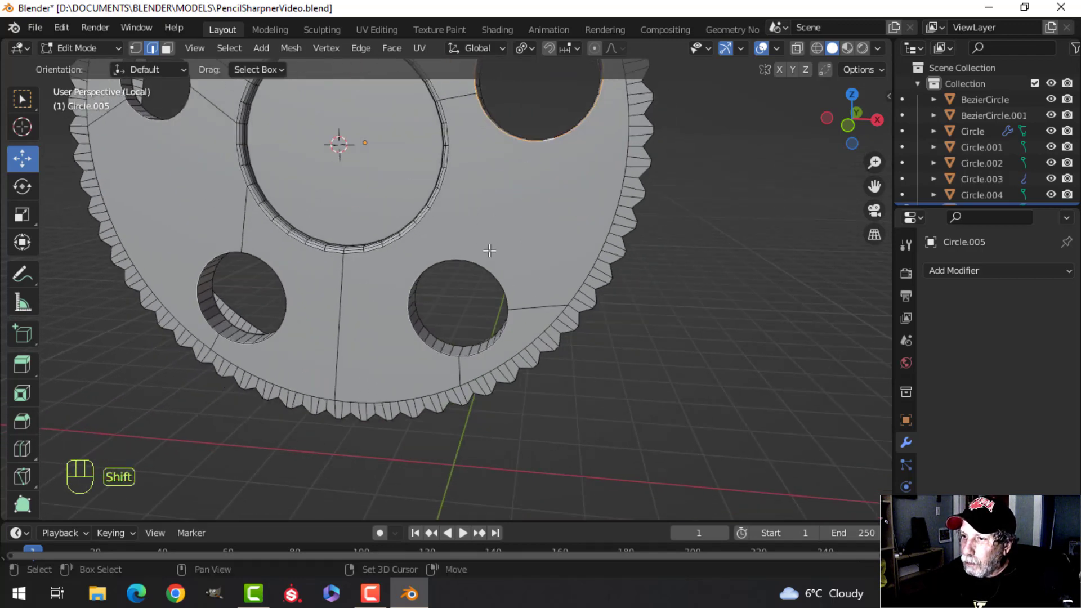
alt+shift+click(489, 273)
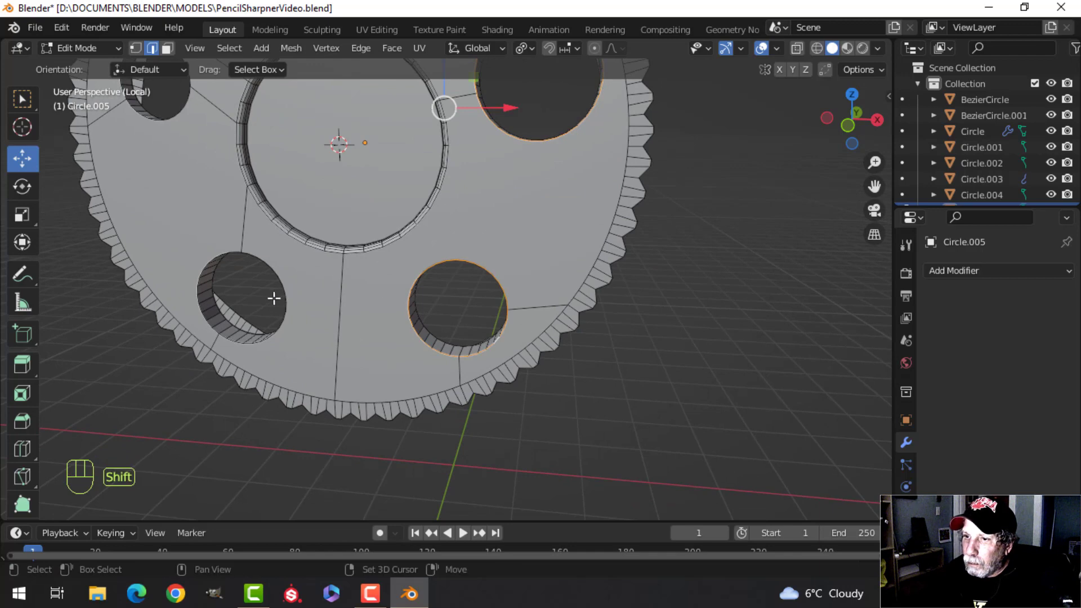
alt+shift+click(240, 226)
alt+shift+click(213, 249)
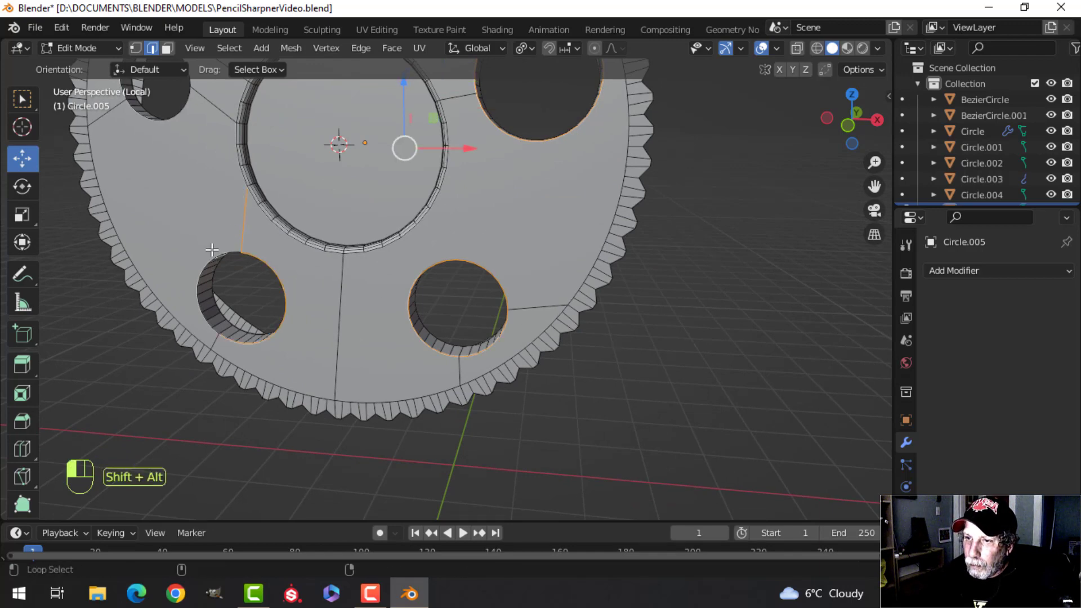
middle_drag(252, 259, 244, 230)
key(alt+a)
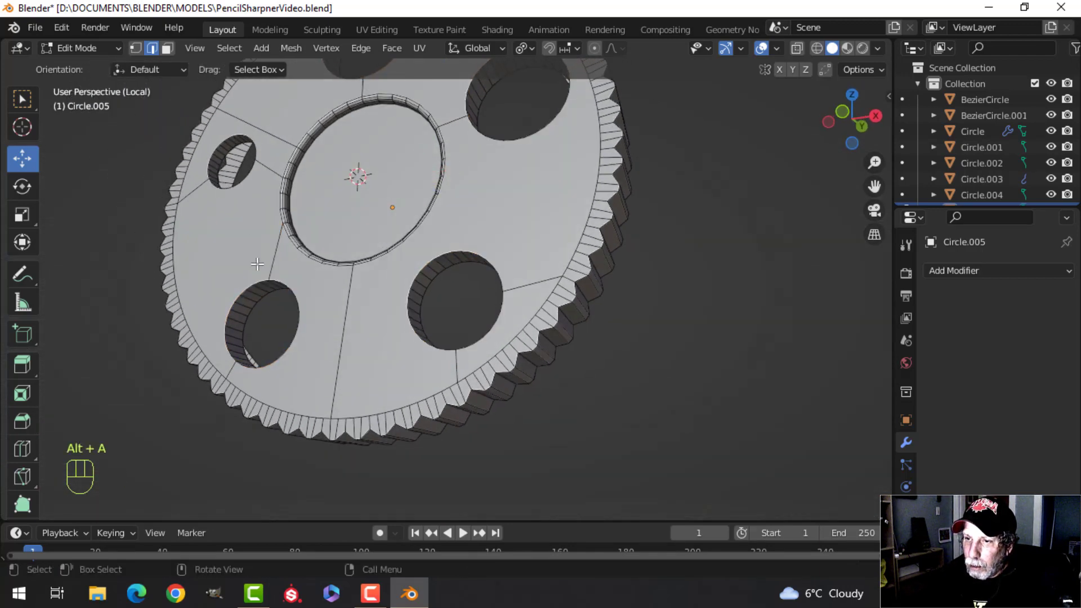
key(ctrl+z)
key(ctrl+z)
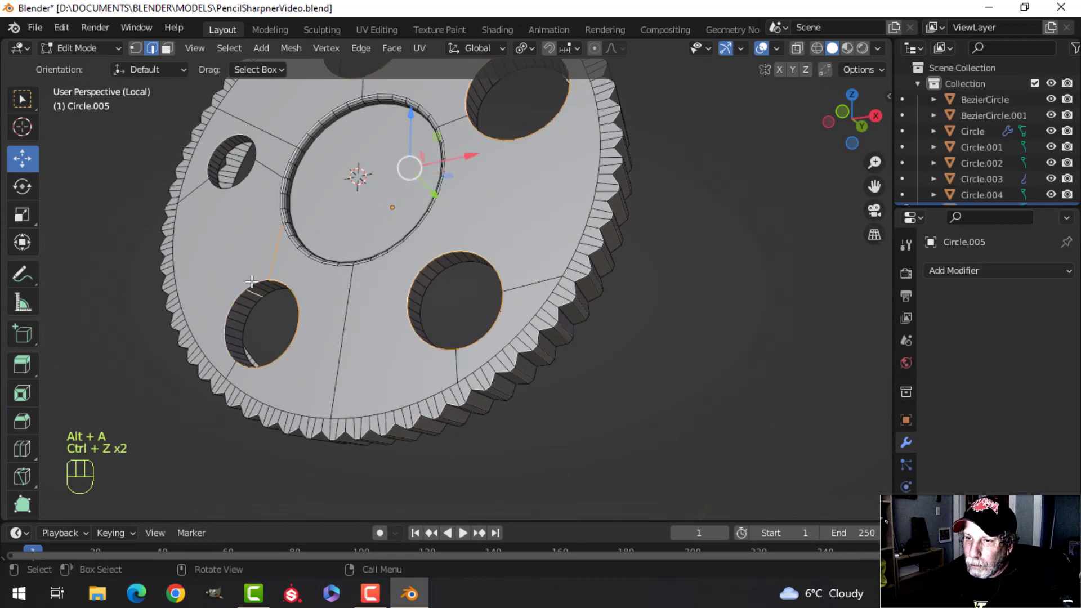
key(ctrl+z)
alt+shift+click(246, 278)
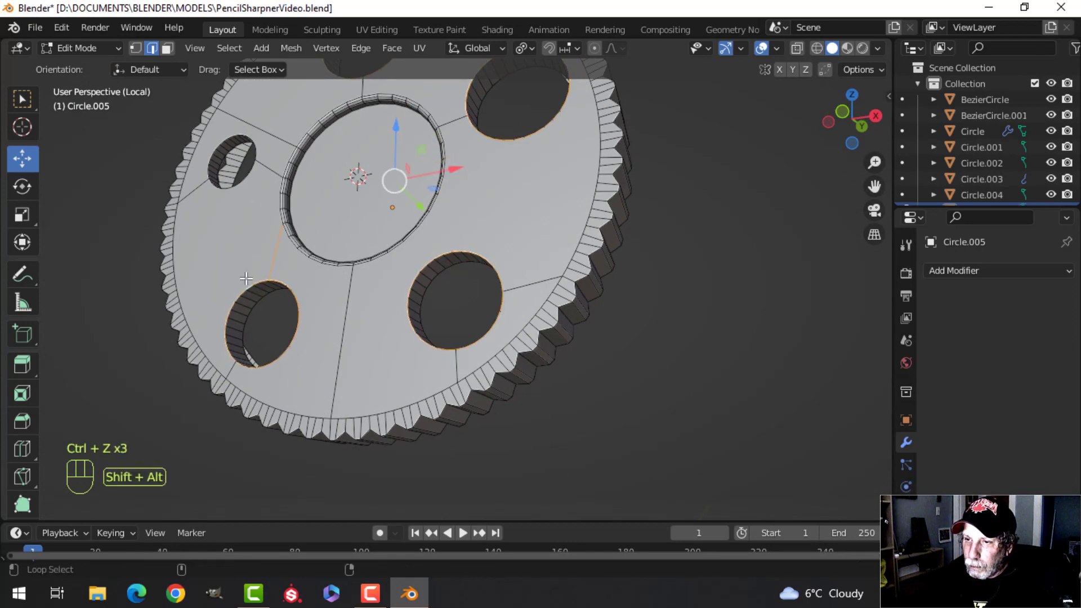
Add the smallest hole's front rim, drop the stray connecting edges, and bevel all five rims about 0.044 m with 3 segments
shift+middle_drag(282, 257, 302, 280)
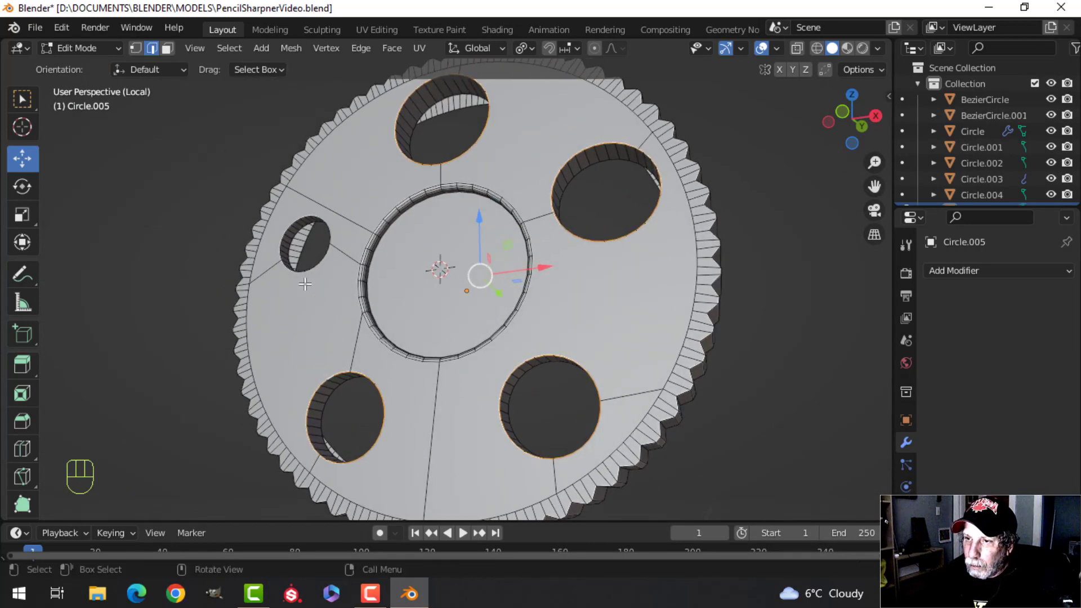
alt+shift+click(303, 278)
alt+shift+click(294, 216)
middle_drag(294, 216, 363, 276)
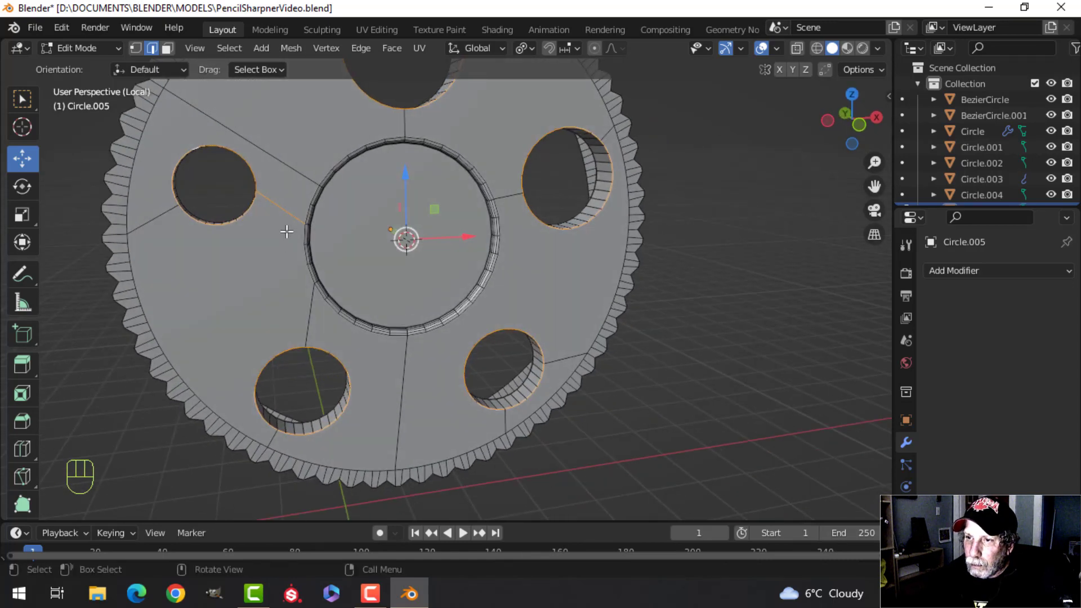
ctrl+click(282, 212)
mouse_move(279, 210)
middle_down()
mouse_move(293, 217)
mouse_move(274, 203)
middle_up()
alt+shift+click(274, 203)
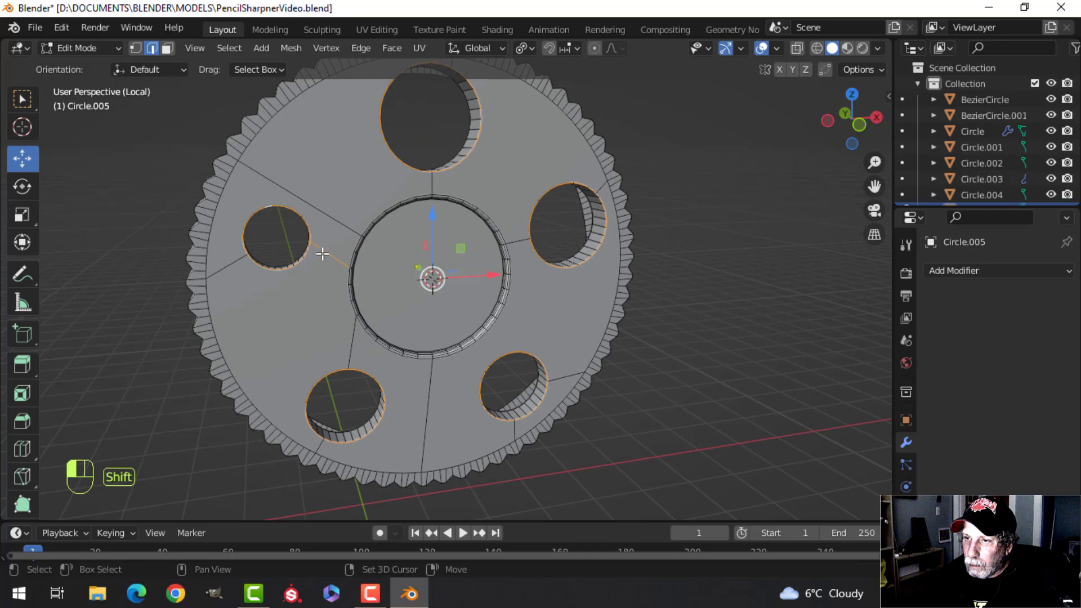
middle_drag(321, 251, 535, 296)
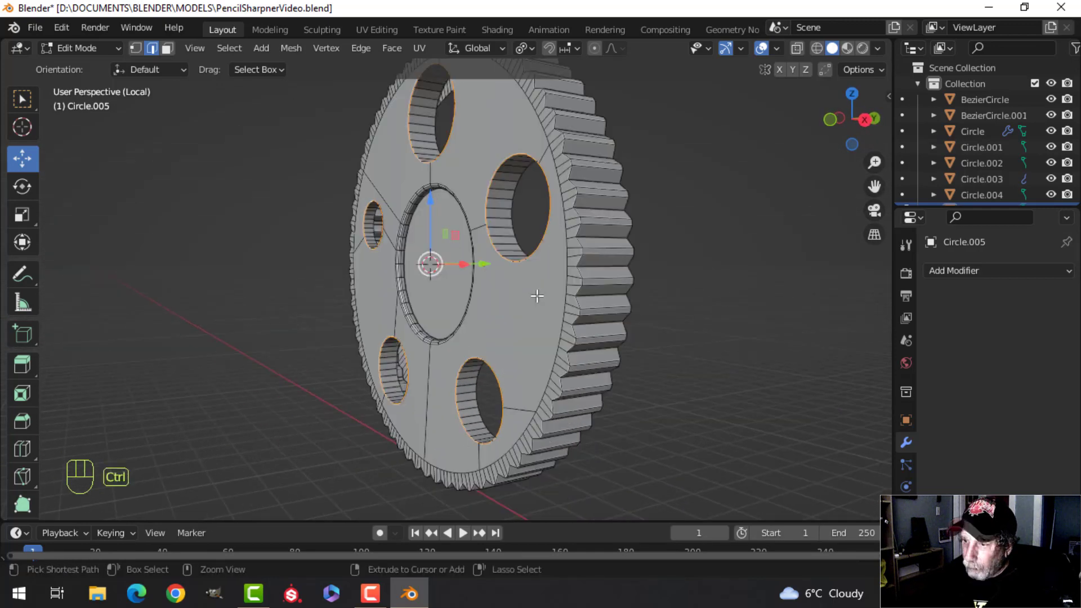
key(ctrl+b)
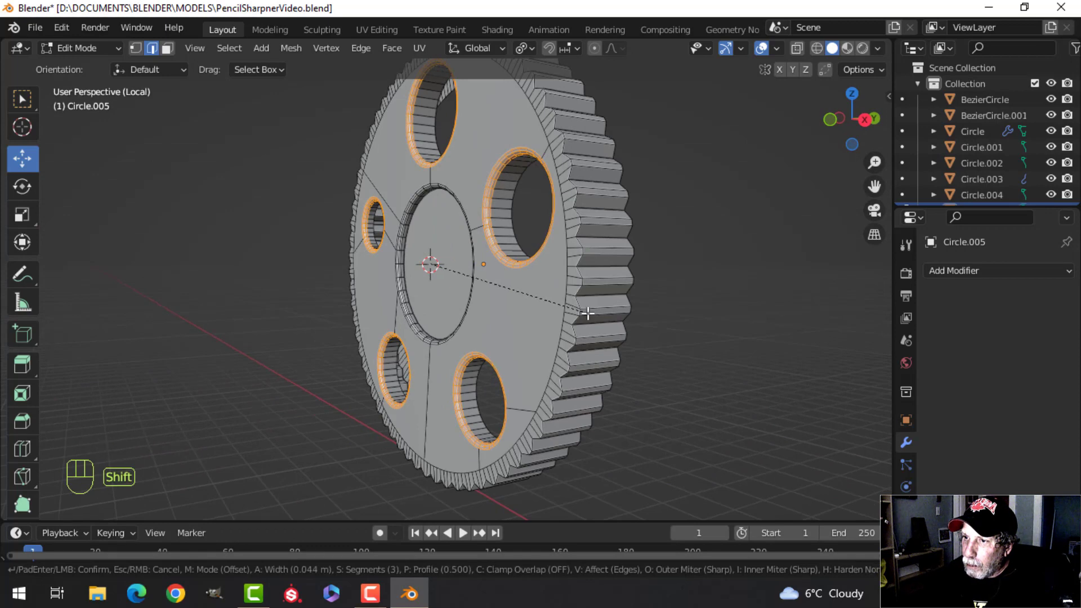
click(585, 312)
Return to Object Mode and apply Shade Smooth to the dial
key(Tab)
middle_drag(467, 275, 500, 282)
scroll(499, 283, down, 2)
key(alt+a)
middle_drag(434, 282, 487, 230)
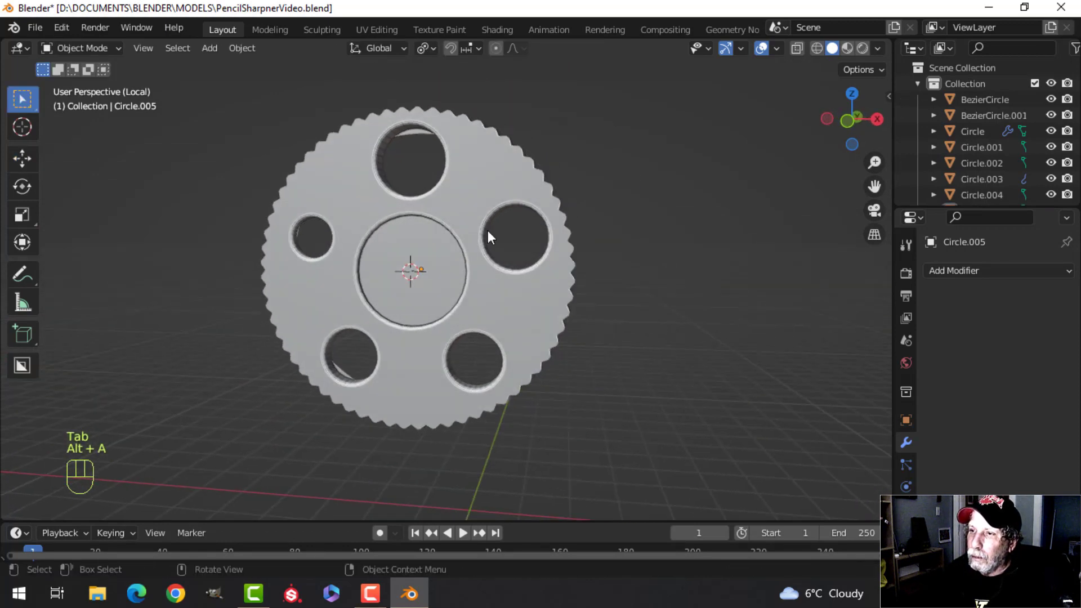
click(481, 179)
right_click(481, 178)
click(481, 178)
key(alt+a)
middle_drag(552, 220, 487, 238)
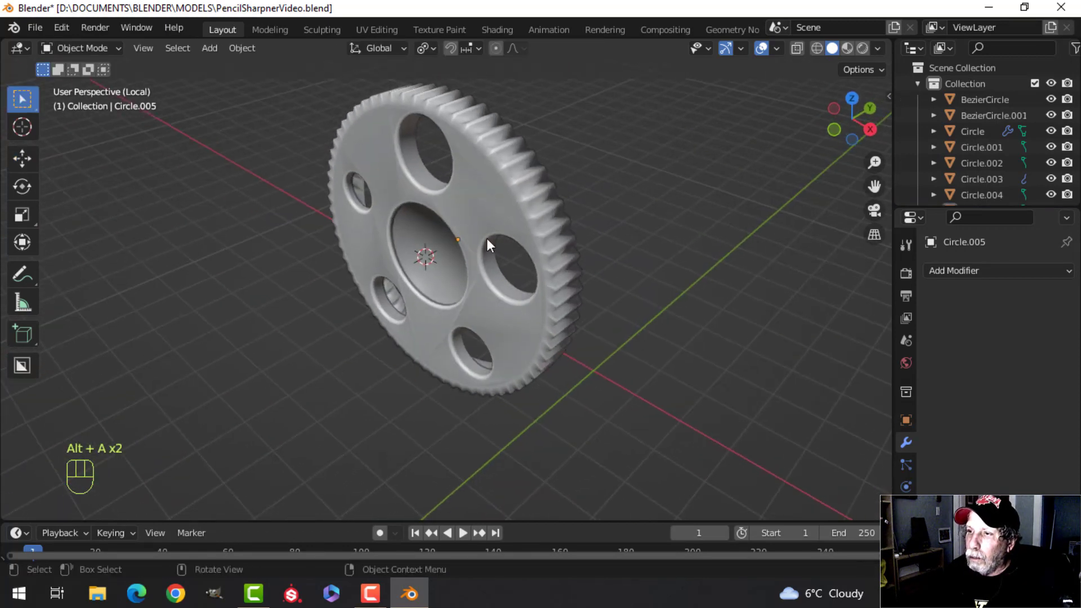
Add a Weighted Normal modifier to the dial and enable Auto Smooth for its mesh normals
click(487, 238)
click(957, 269)
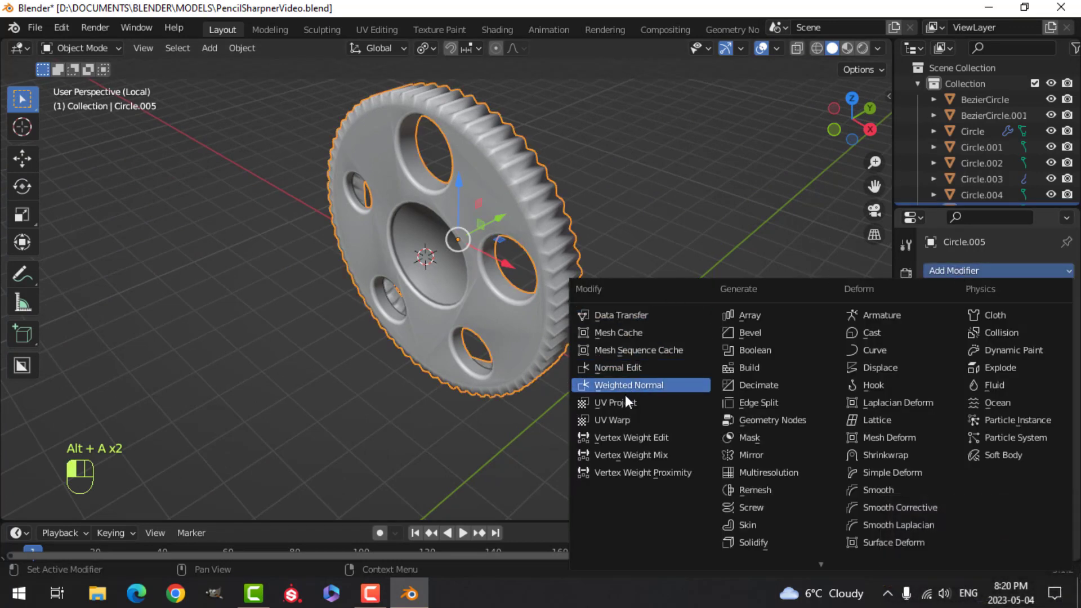
click(654, 385)
click(906, 529)
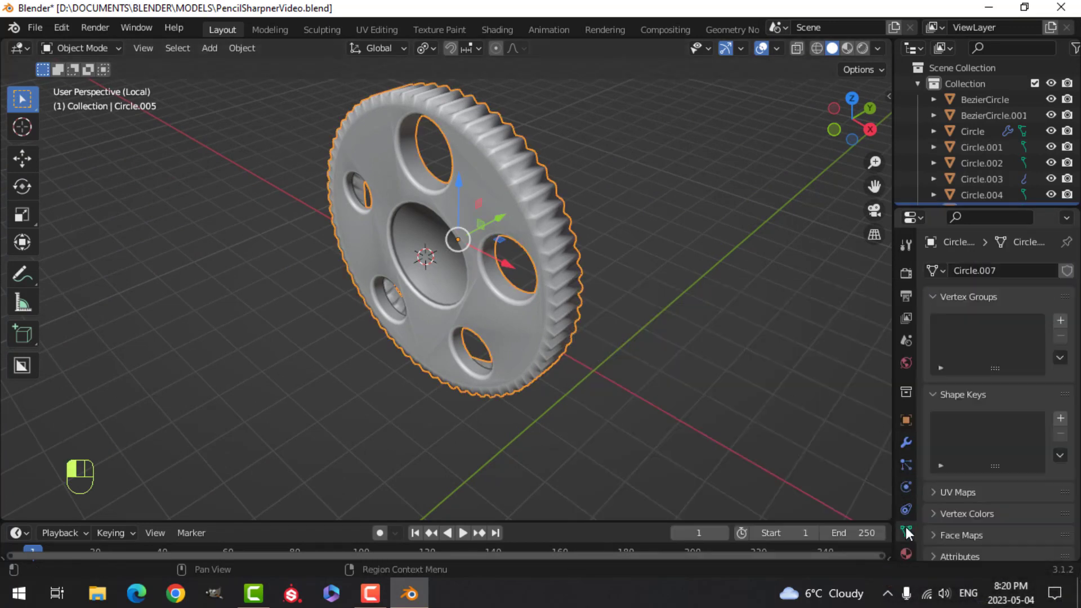
scroll(975, 499, down, 5)
click(986, 506)
key(alt+a)
middle_drag(779, 293, 526, 221)
Insert an edge loop around the dial's back toothed rim and slide it close to the outer tooth edges
key(Tab)
scroll(521, 182, up, 3)
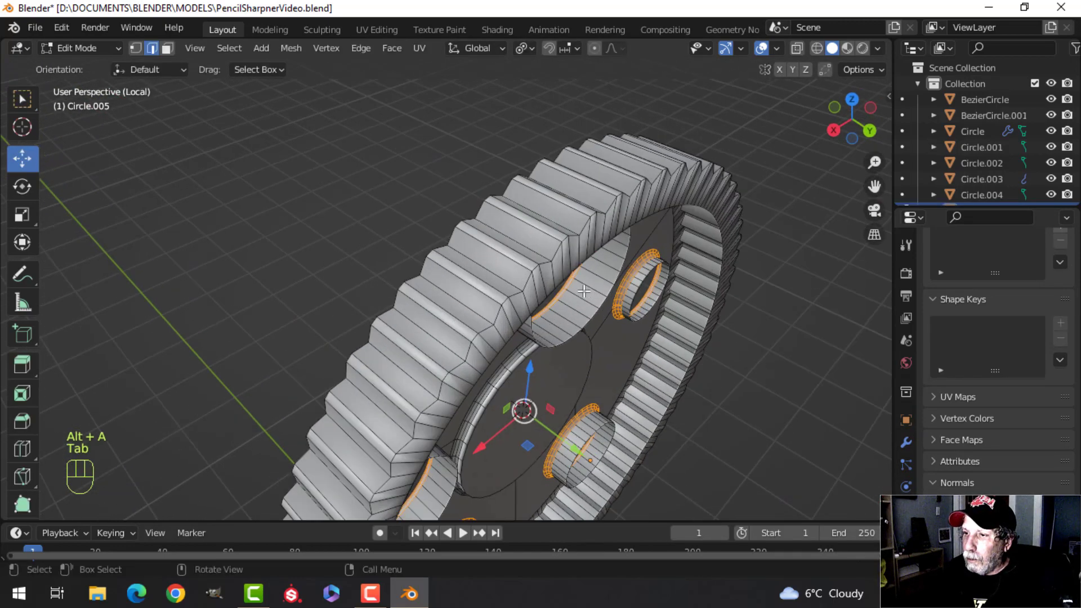
key(alt+a)
scroll(546, 265, up, 3)
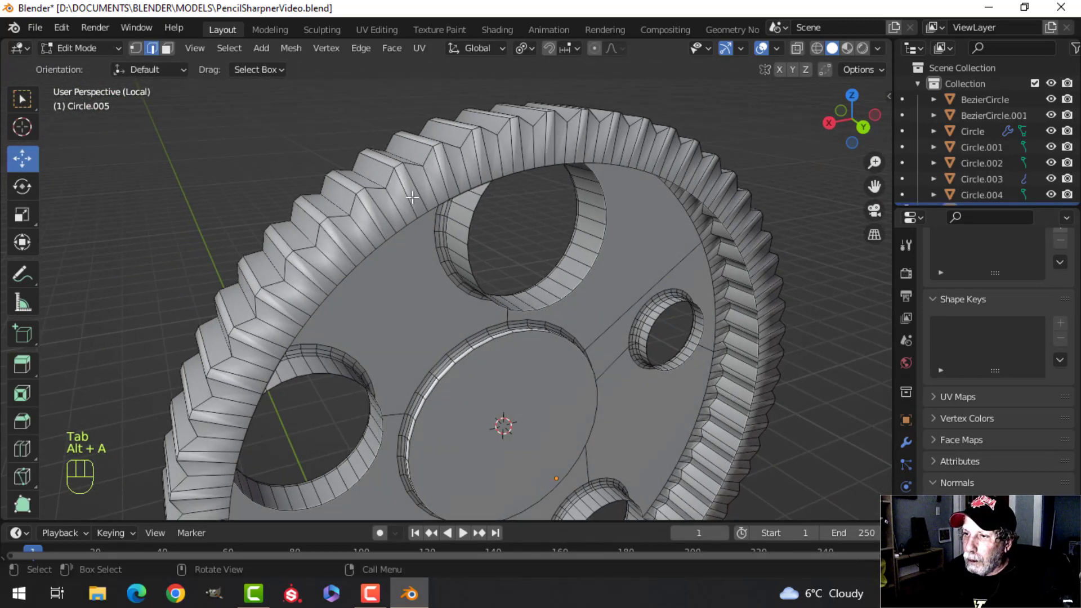
key(ctrl+r)
click(431, 193)
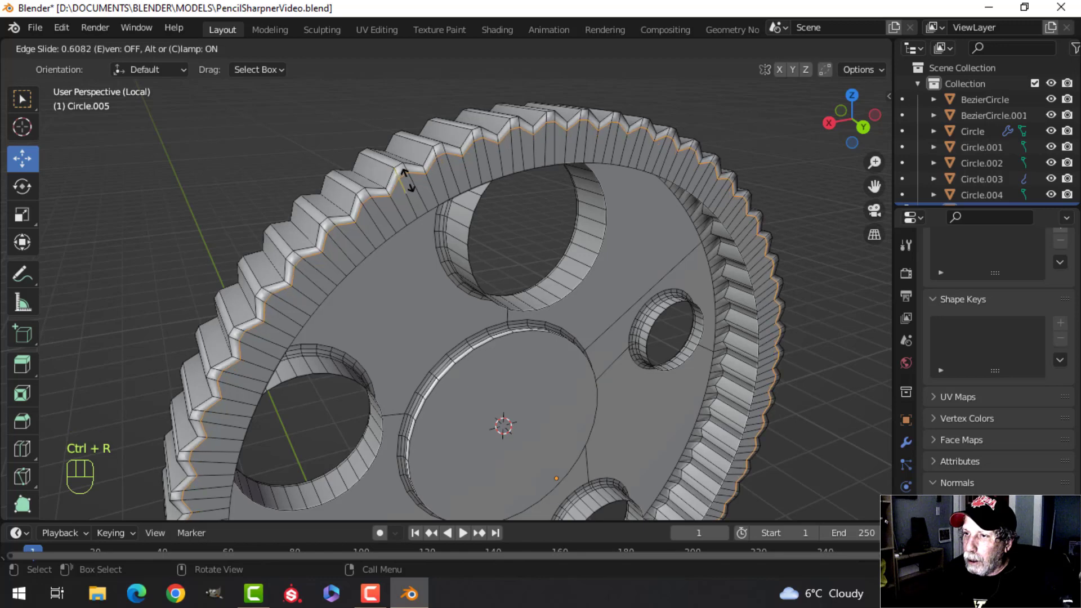
click(412, 185)
key(Tab)
scroll(415, 189, down, 5)
key(alt+a)
middle_drag(484, 276, 513, 318)
Insert a matching edge loop around the dial's front toothed rim, close to the outer tooth edges
scroll(590, 251, up, 3)
key(Tab)
scroll(590, 276, up, 2)
key(alt+a)
scroll(510, 305, up, 2)
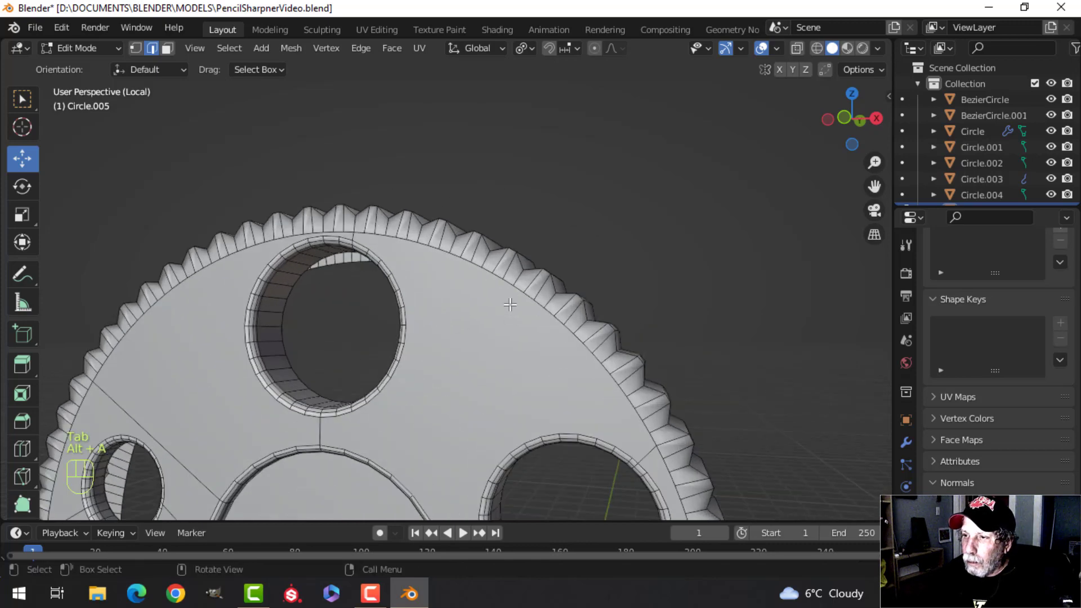
key(ctrl+r)
click(505, 261)
click(505, 263)
key(Tab)
scroll(496, 292, down, 3)
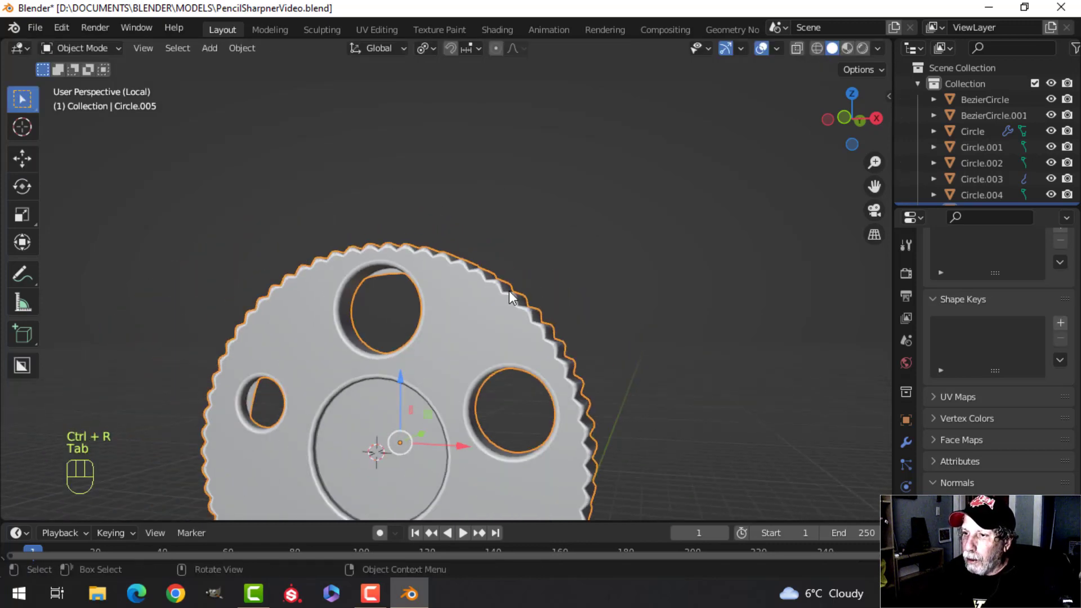
key(alt+a)
scroll(502, 254, down, 4)
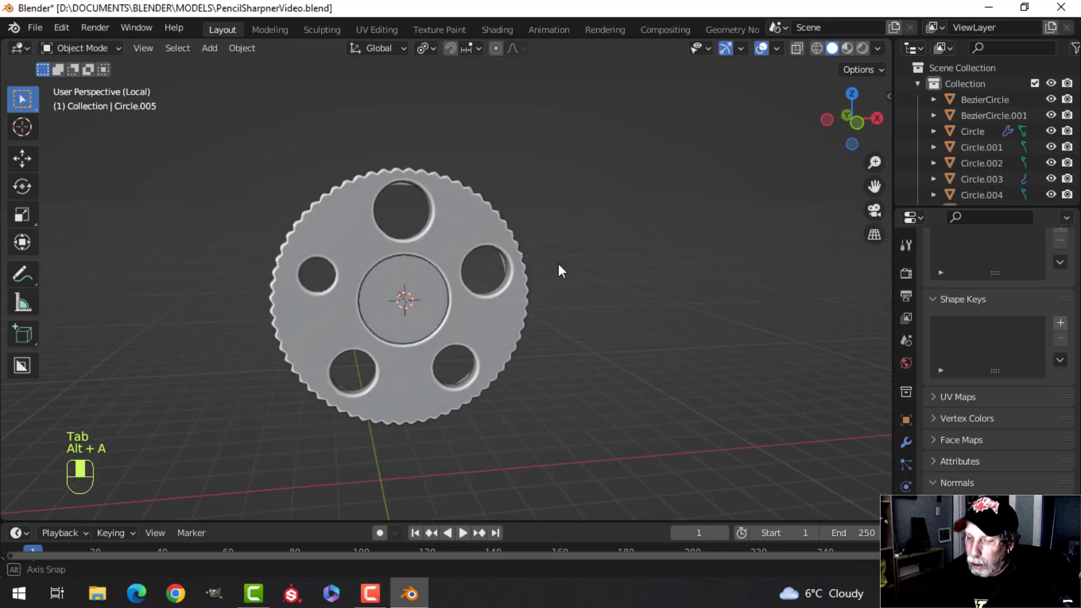
Leave local view and inspect the dial's fit against the sharpener body from the side and front
key(KP_Divide)
mouse_move(455, 302)
middle_down()
mouse_move(441, 290)
mouse_move(467, 318)
middle_up()
scroll(444, 296, up, 2)
click(441, 289)
key(Tab)
key(a)
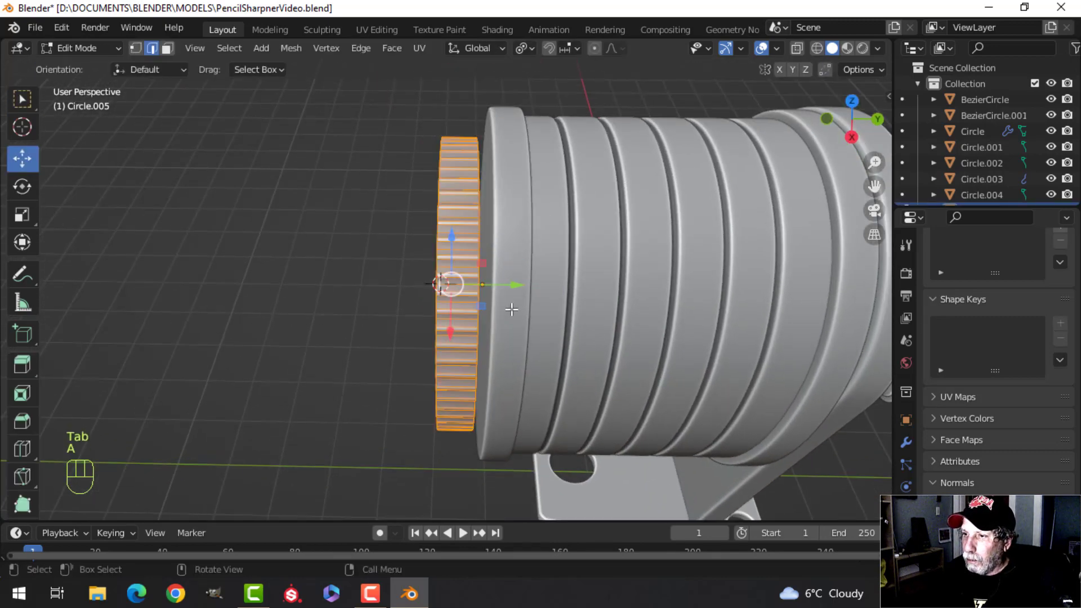
key(Tab)
middle_drag(525, 297, 485, 317)
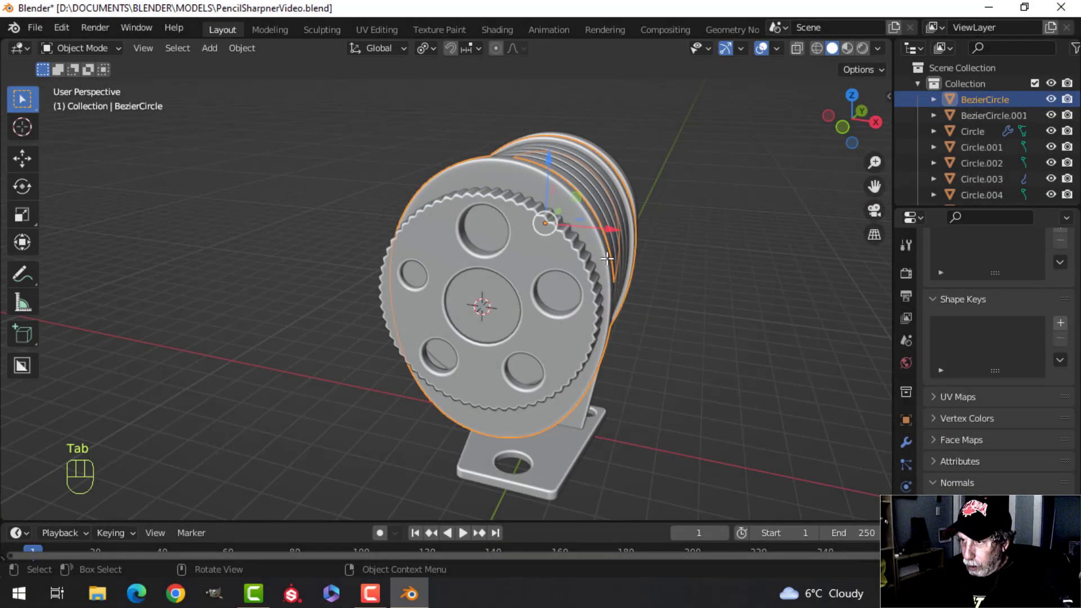
Isolate the oval front plate in local view and delete its large flat front face
key(slash)
key(Tab)
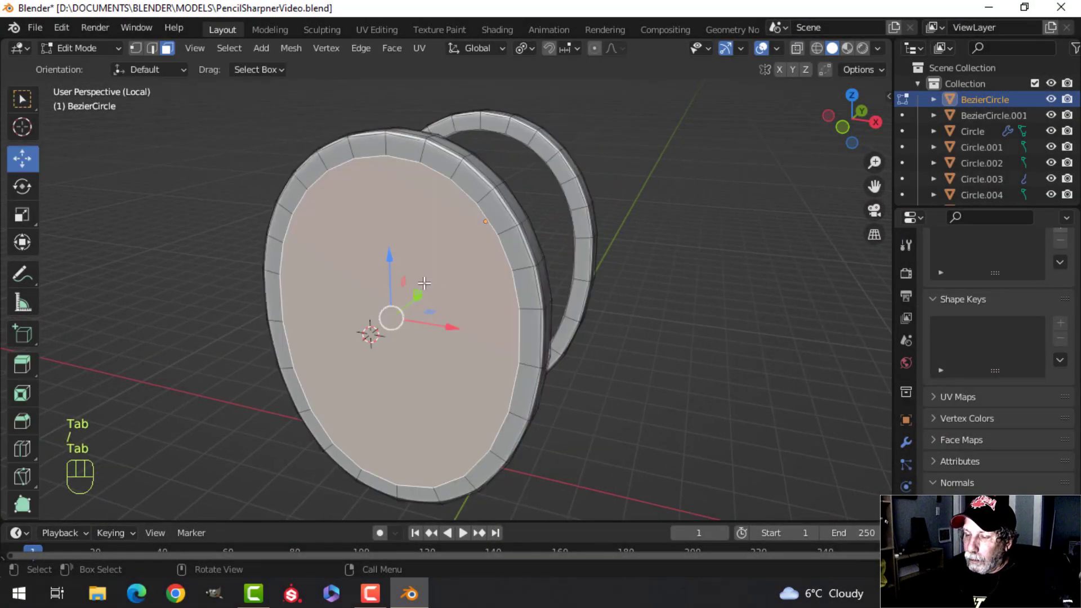
scroll(471, 279, down, 2)
middle_drag(433, 286, 510, 260)
key(a)
key(alt+a)
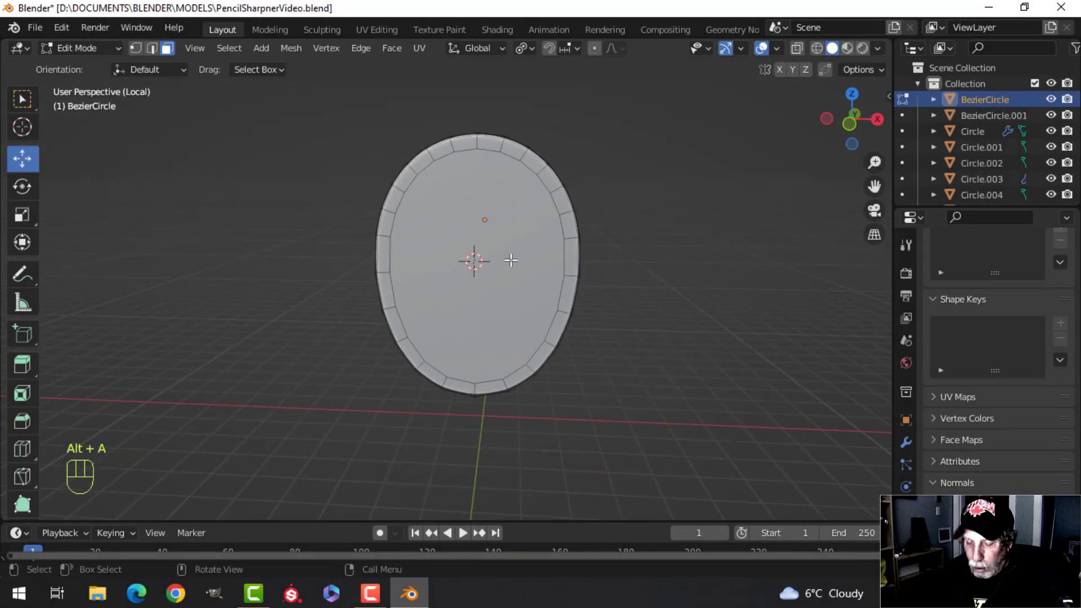
key(KP_1)
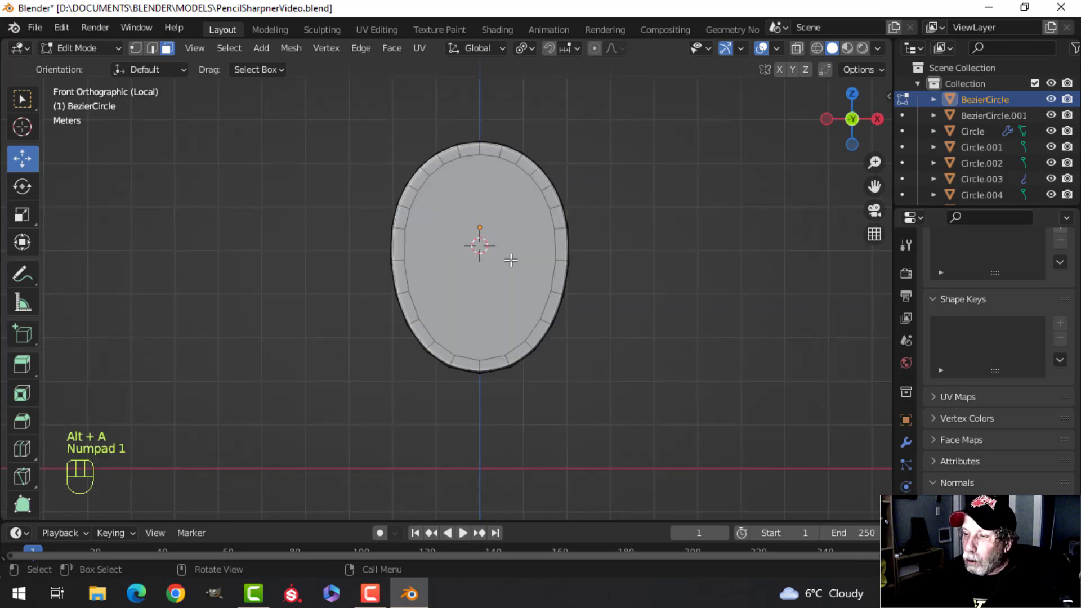
scroll(510, 260, up, 1)
click(510, 261)
key(x)
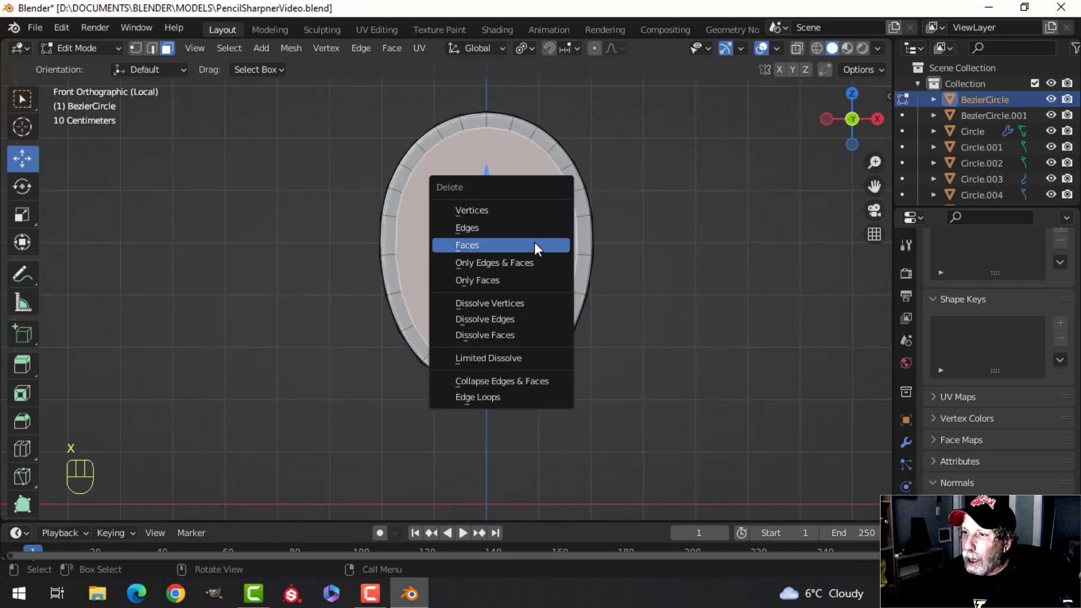
click(535, 245)
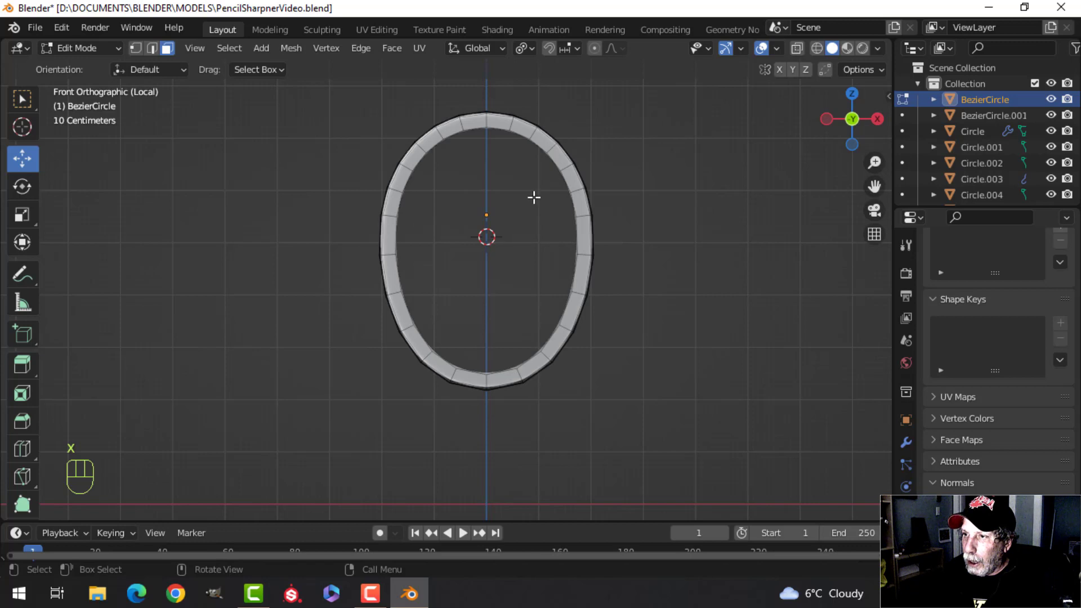
Snap the 3D cursor to the centre of the front opening's inner edge loop
key(2)
alt+shift+click(536, 141)
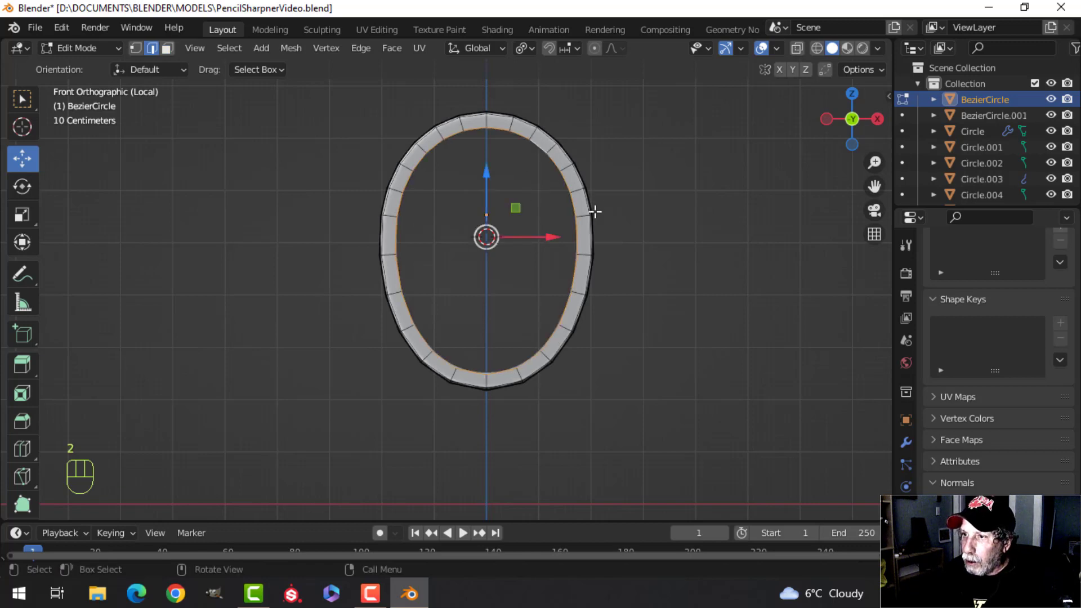
key(shift+s)
click(604, 302)
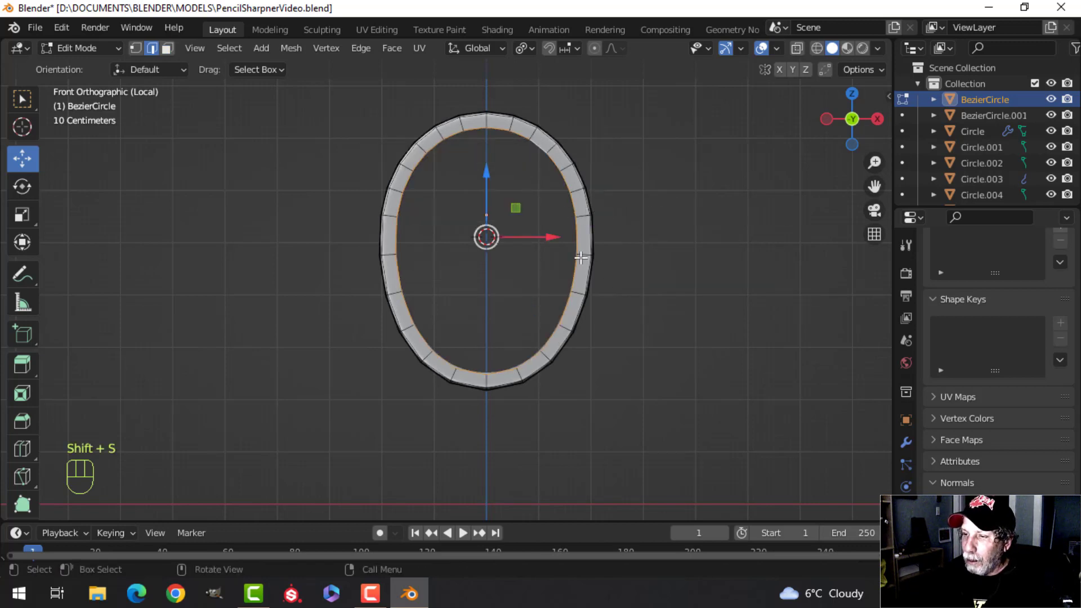
scroll(550, 188, up, 2)
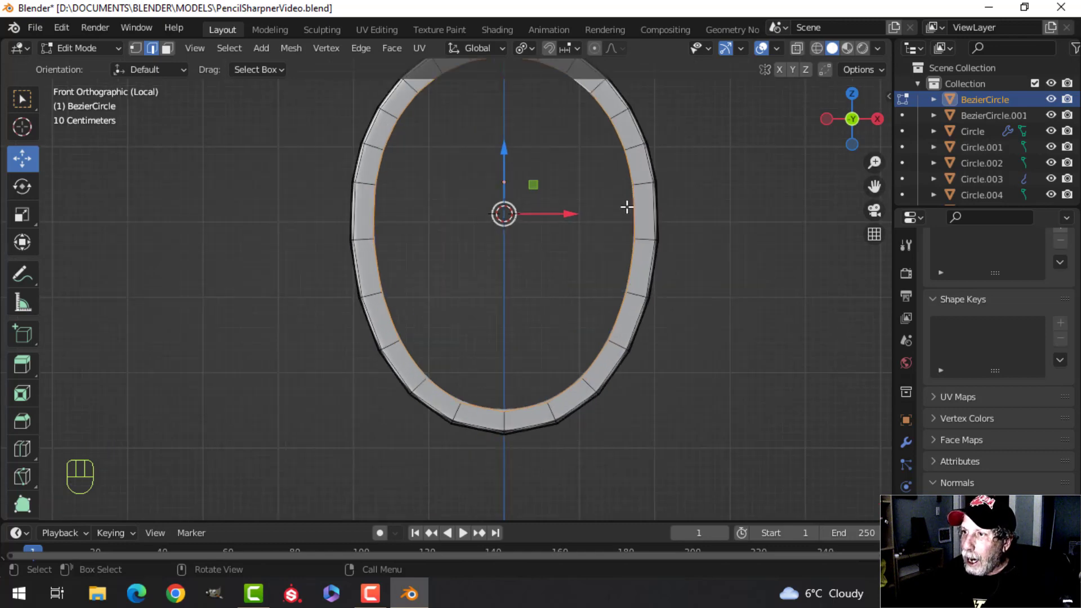
scroll(511, 278, down, 1)
key(shift+a)
key(Escape)
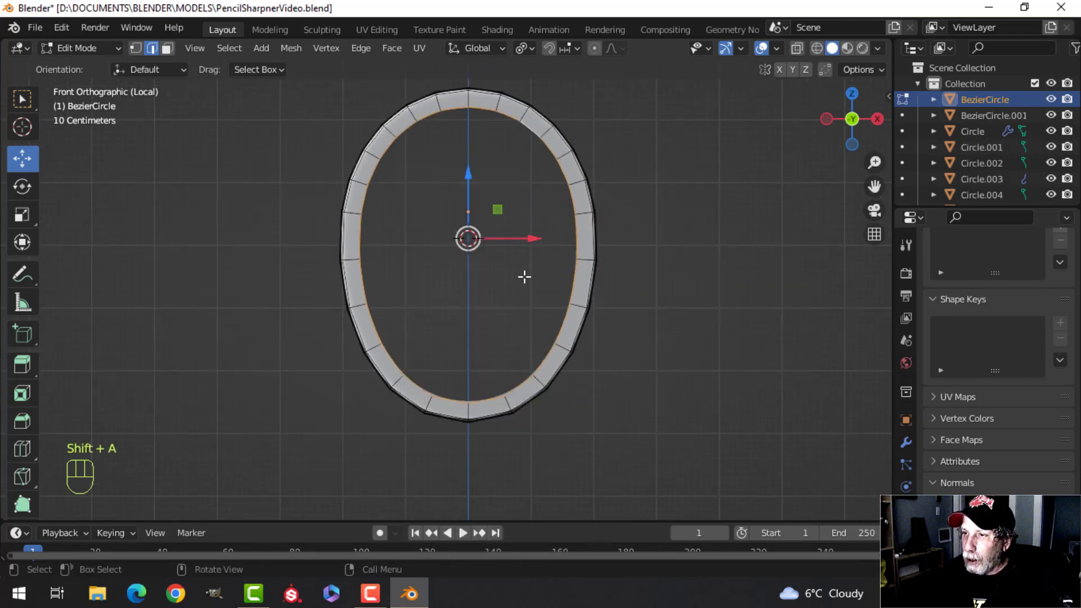
Add a 24-vertex circle to the plate mesh at the 3D cursor, with nothing else selected
scroll(516, 310, up, 2)
key(1)
scroll(512, 260, down, 2)
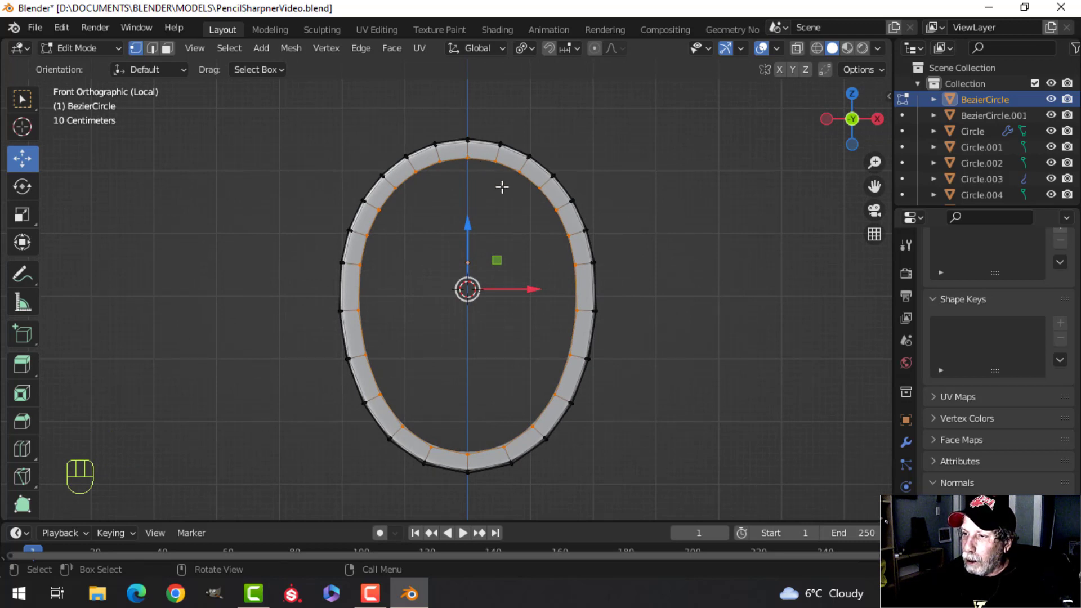
click(467, 157)
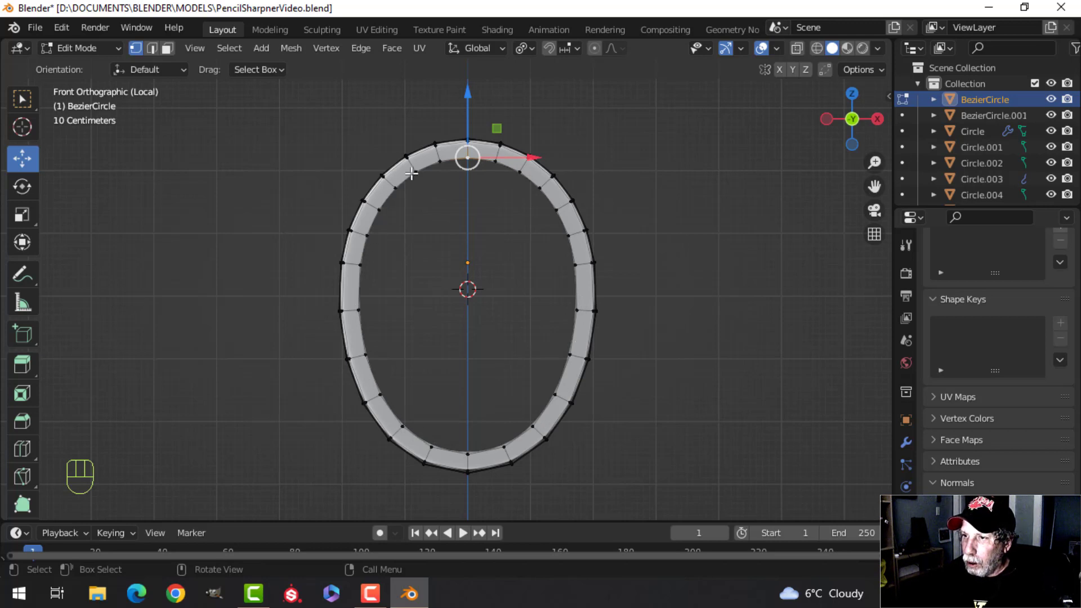
key(alt+a)
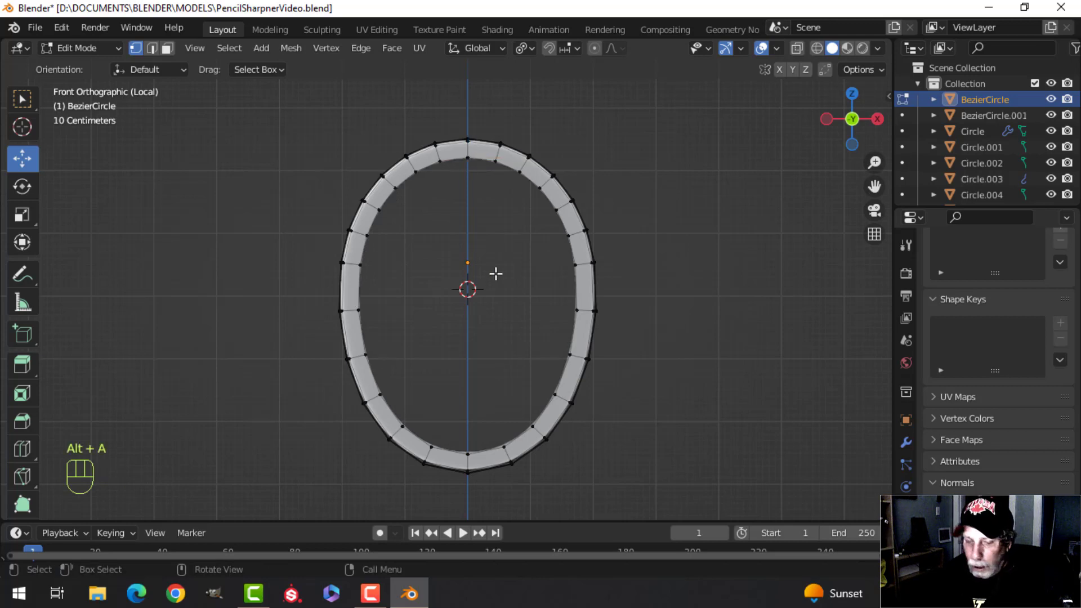
key(shift+a)
click(450, 218)
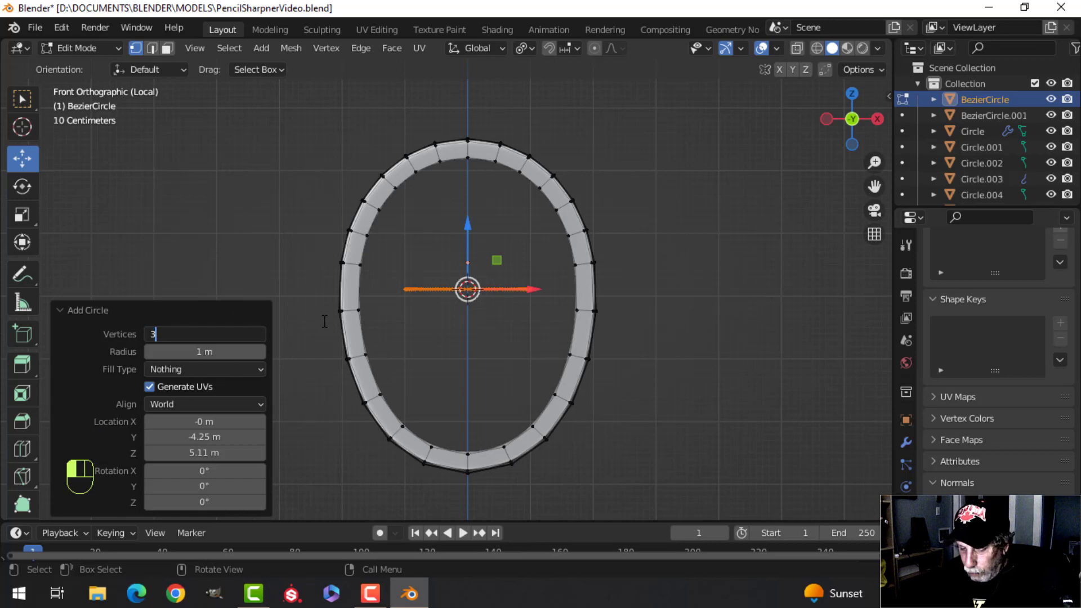
text(24)
key(Return)
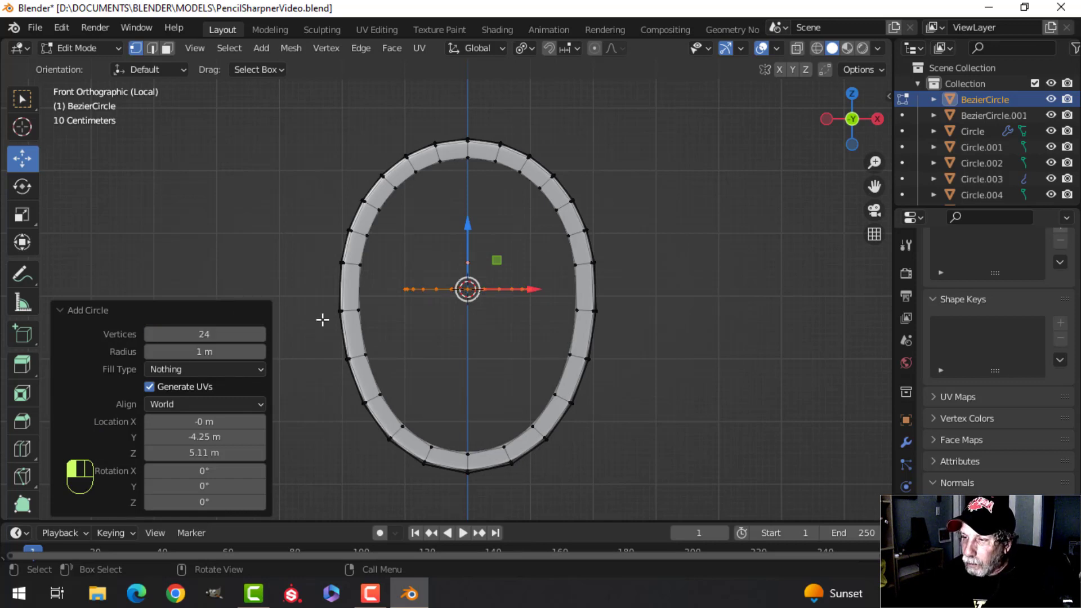
Scale the new circle by about 0.479 and rotate it 90° around the X axis to face the front
key(s)
click(550, 330)
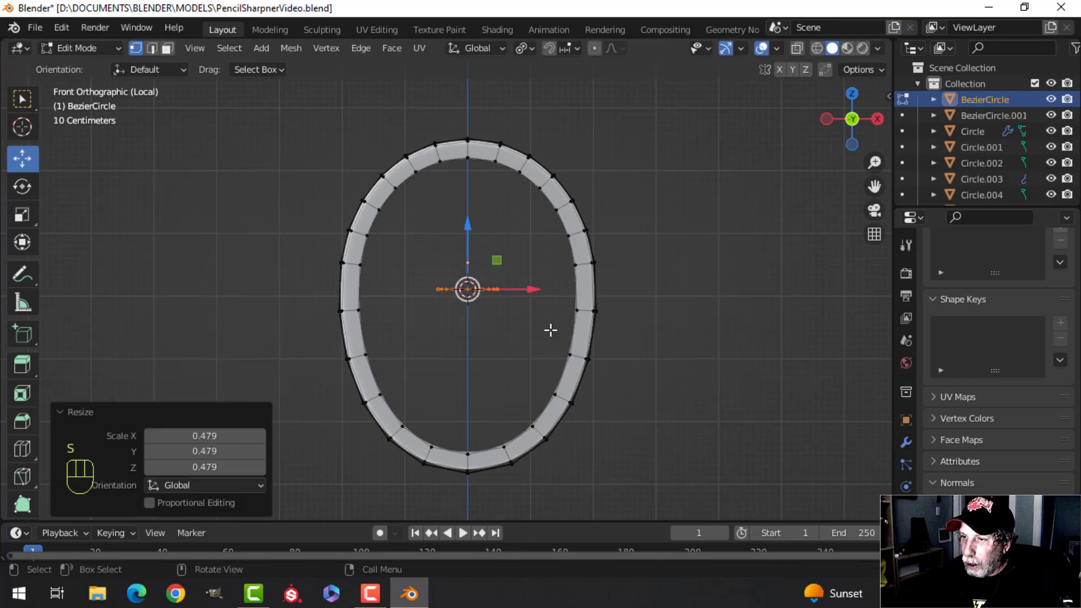
key(r)
key(x)
key(9)
key(0)
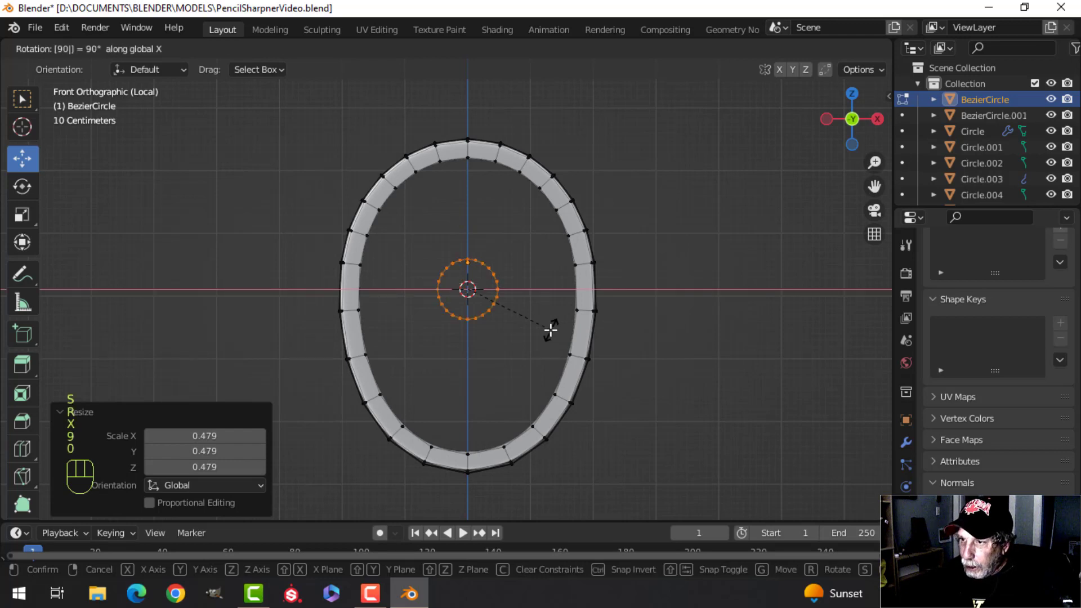
click(550, 330)
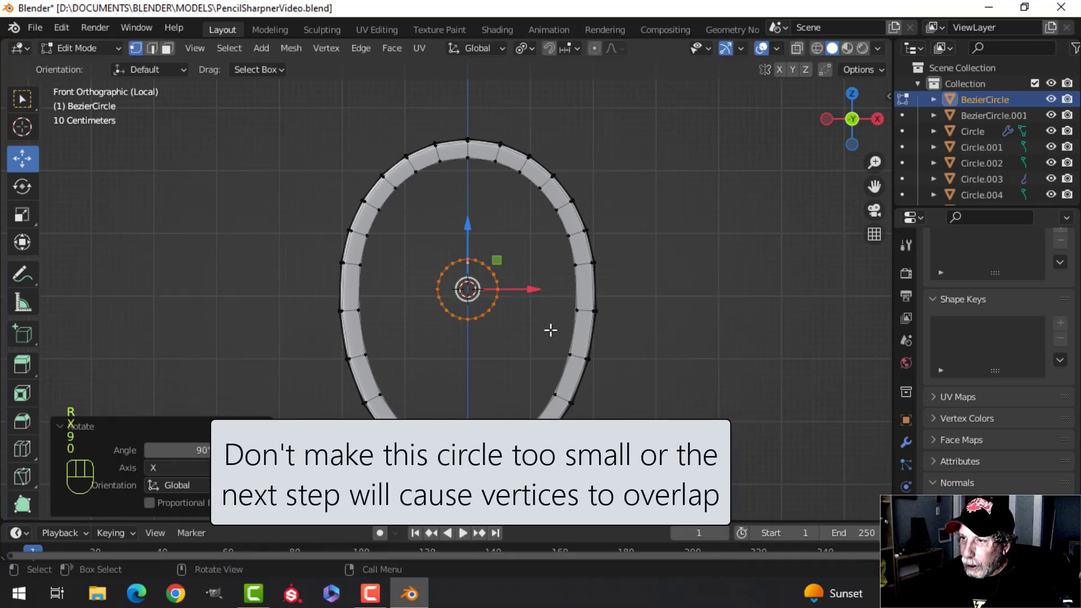
Try to bridge the small circle with the oval opening's inner edge loop
alt+shift+click(529, 184)
scroll(510, 287, up, 2)
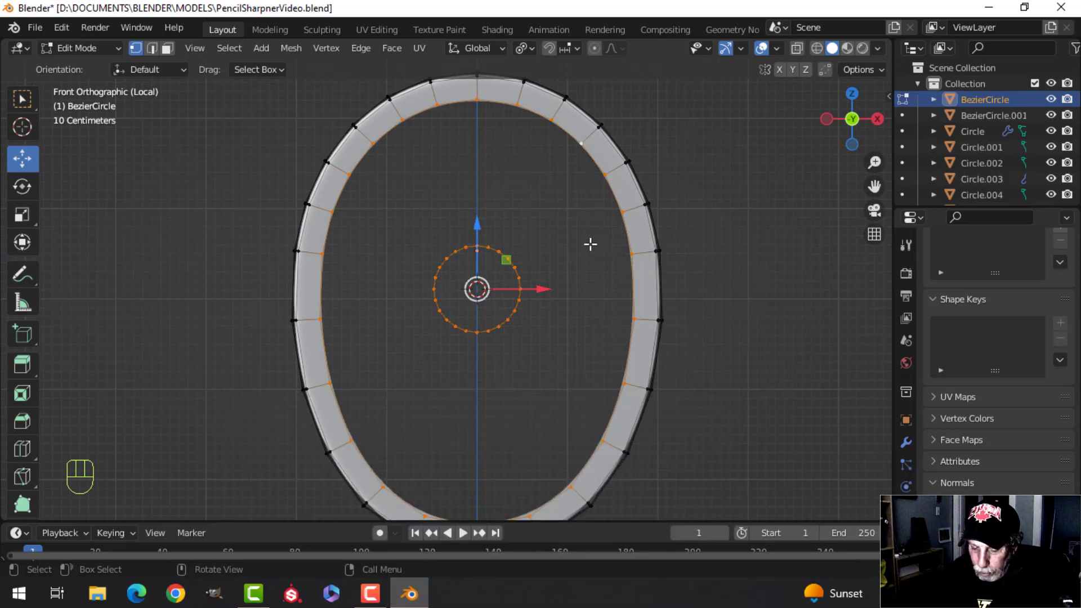
key(ctrl+e)
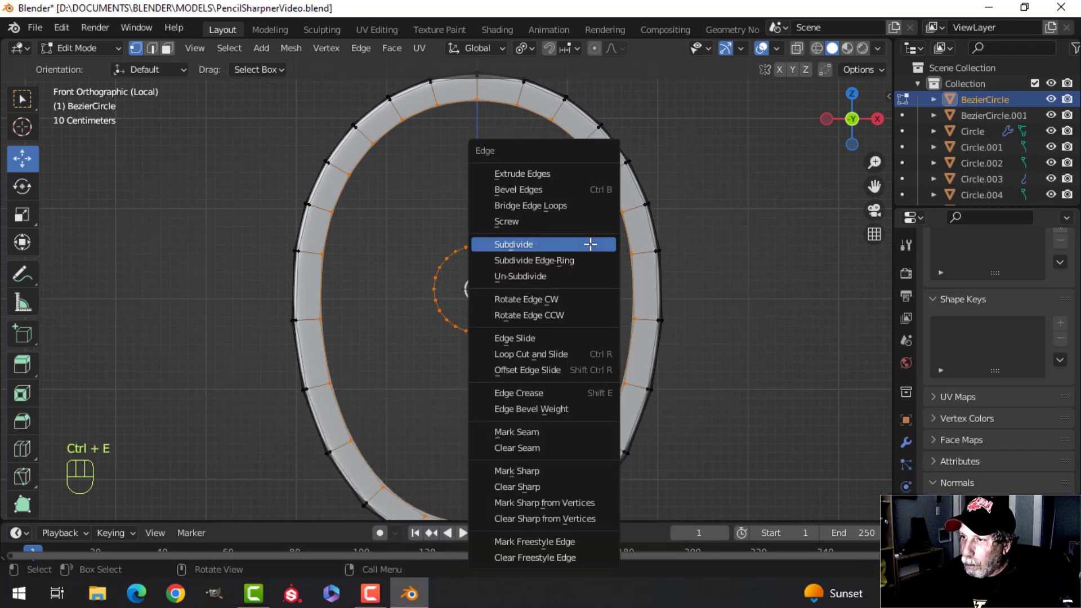
click(579, 206)
key(ctrl+z)
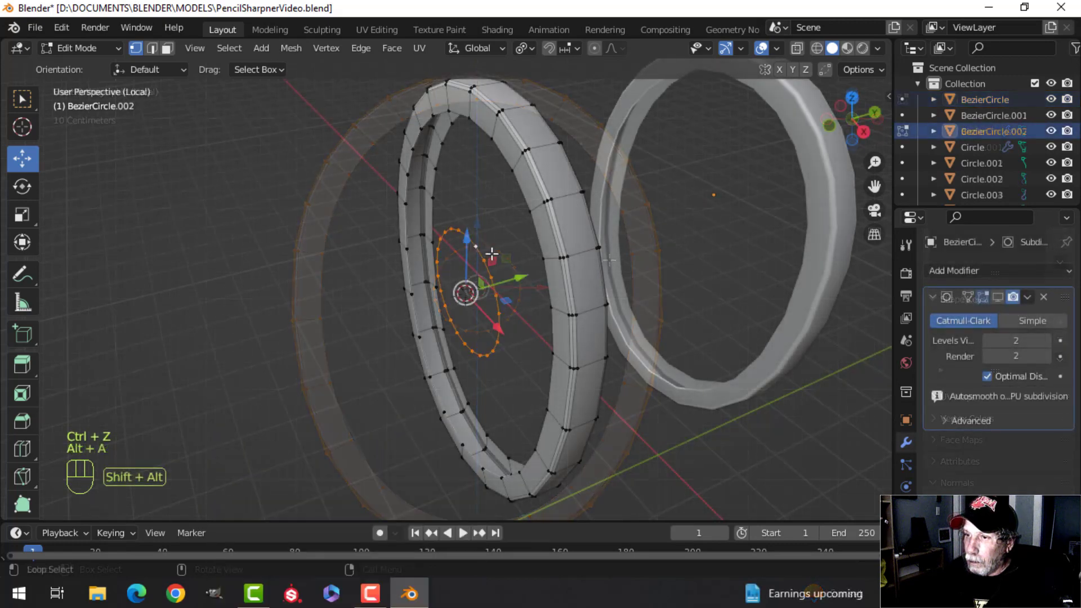
Extrude the small circle's edges outward into a flat ring, scaling them by about 1.347
middle_drag(495, 248, 527, 256)
key(e)
key(s)
click(543, 245)
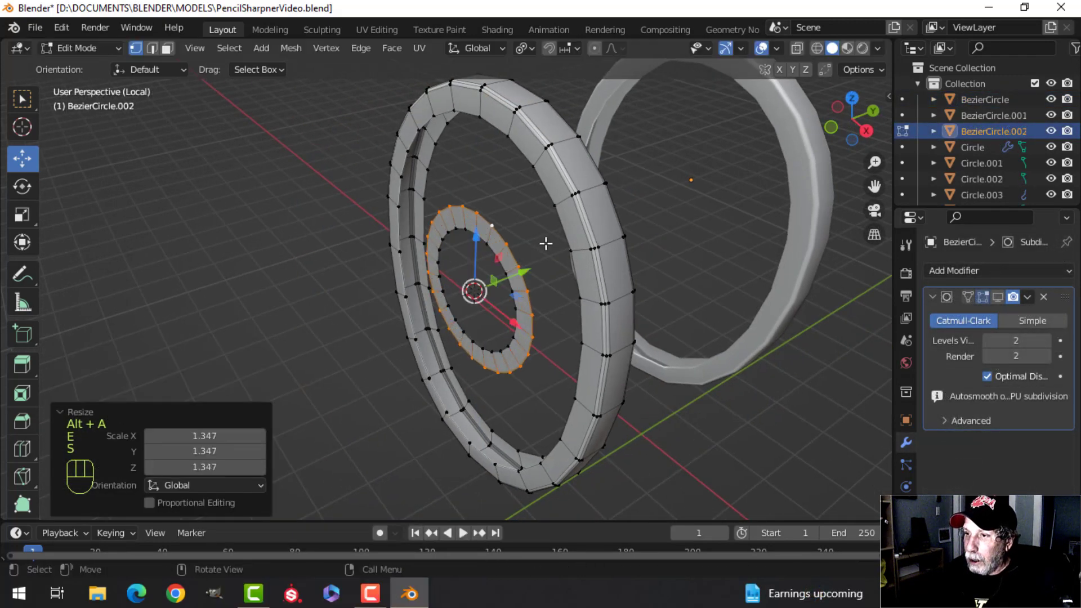
Recalculate the normals of the whole front plate mesh and turn on the Face Orientation overlay
key(a)
key(alt+n)
click(549, 243)
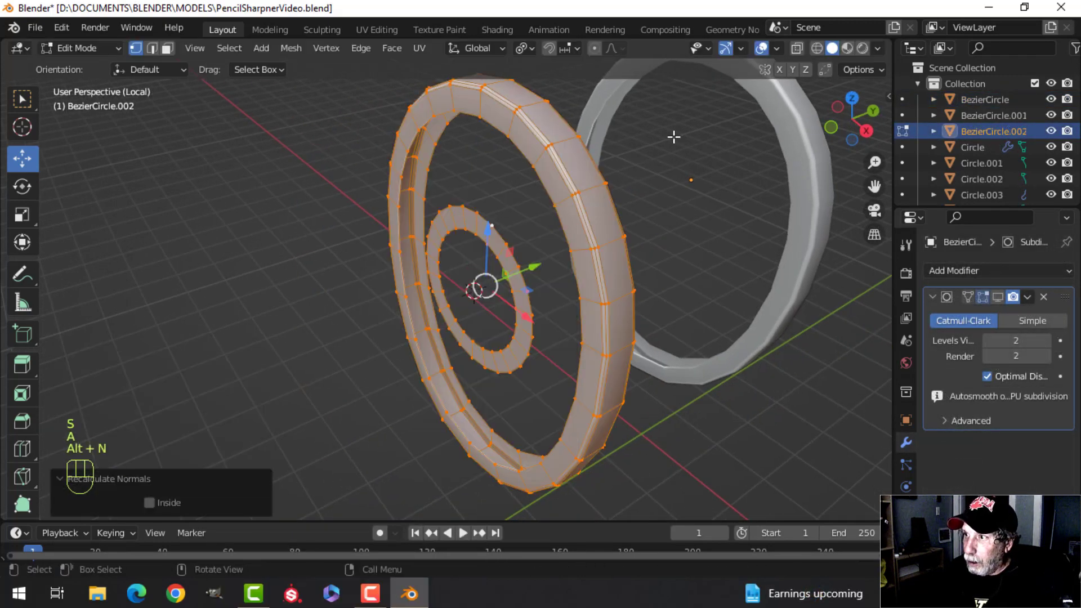
click(776, 49)
click(679, 353)
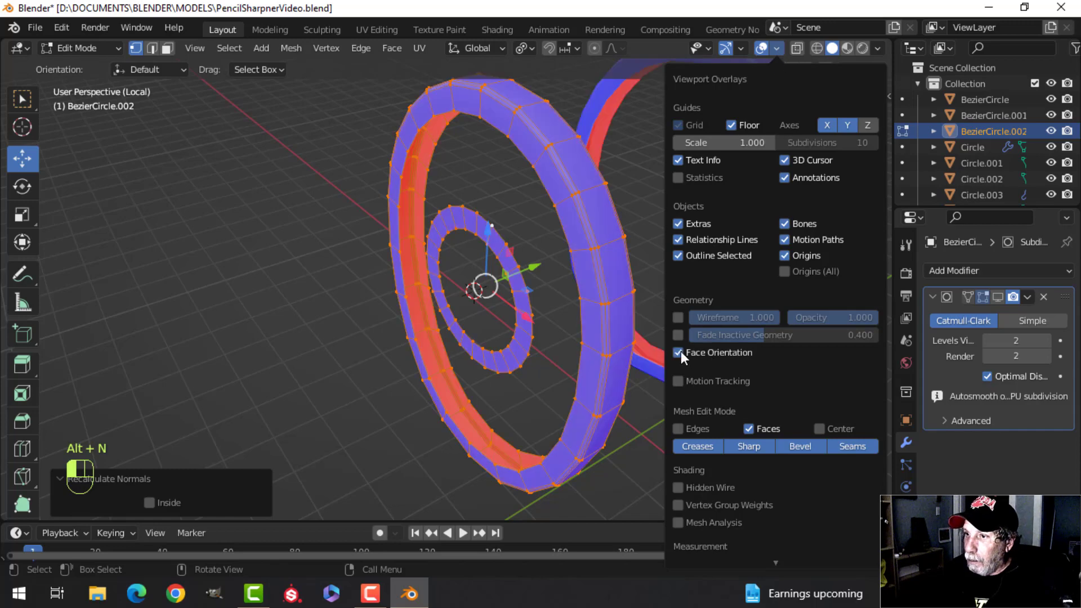
Bridge the flat ring's outer edge loop with the oval rim's inner edge loop
middle_drag(563, 293, 524, 221)
key(alt+a)
alt+shift+click(537, 202)
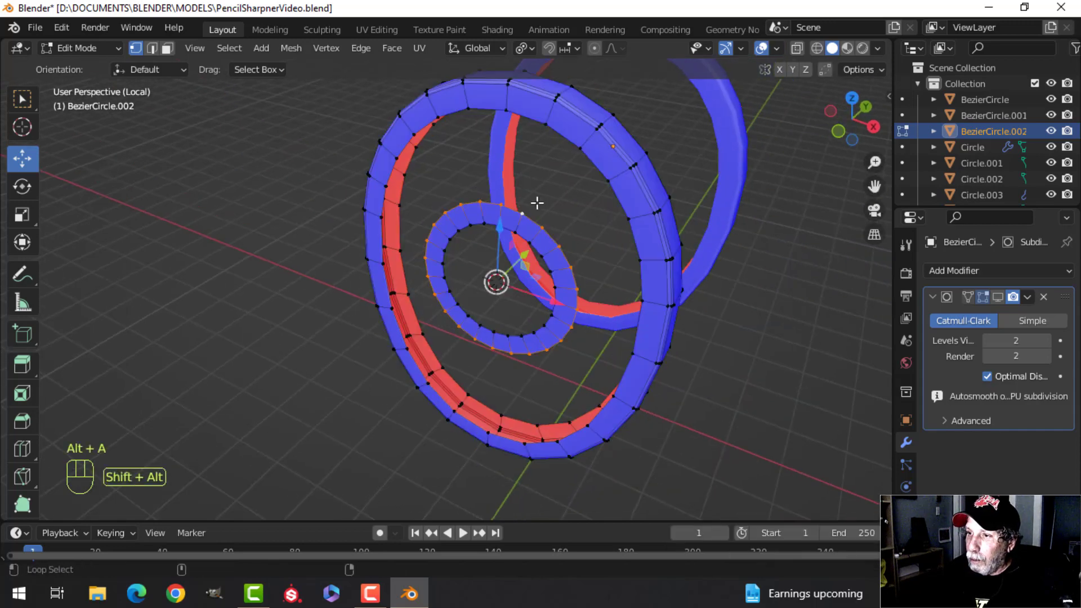
alt+shift+click(578, 158)
key(ctrl+e)
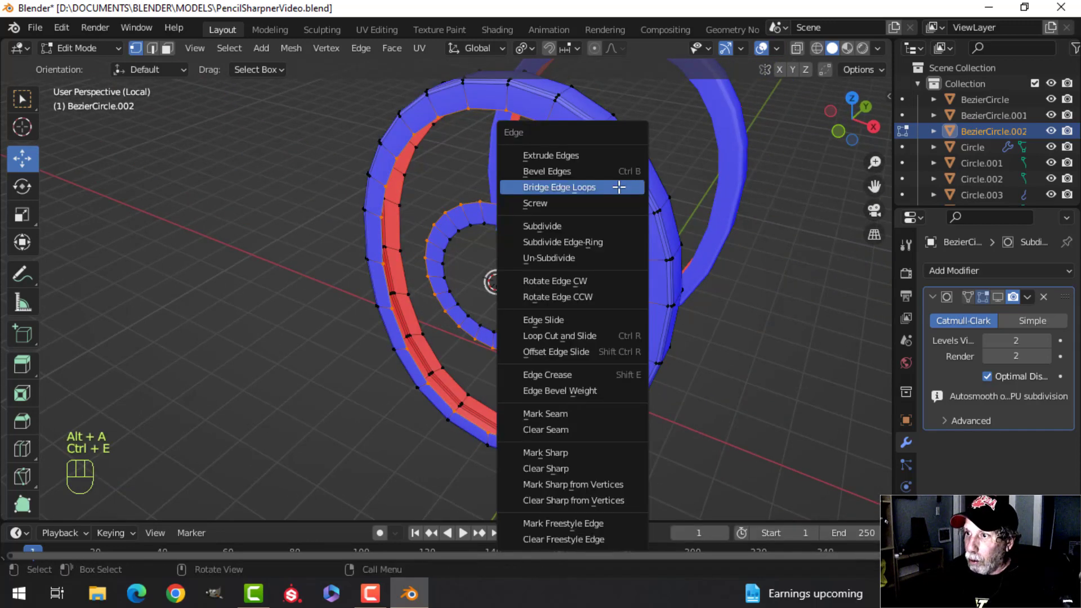
click(619, 187)
scroll(610, 200, up, 2)
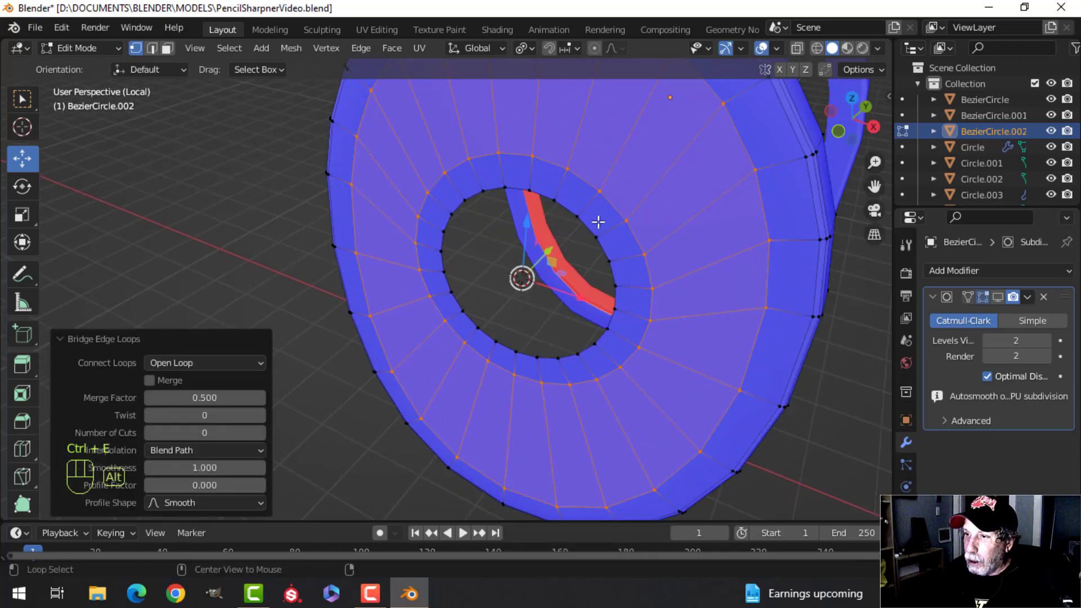
Leave Edit Mode, turn off the Face Orientation overlay and exit local view to show the whole sharpener
key(alt+a)
middle_drag(610, 200, 609, 237)
key(Tab)
key(alt+a)
scroll(442, 262, down, 3)
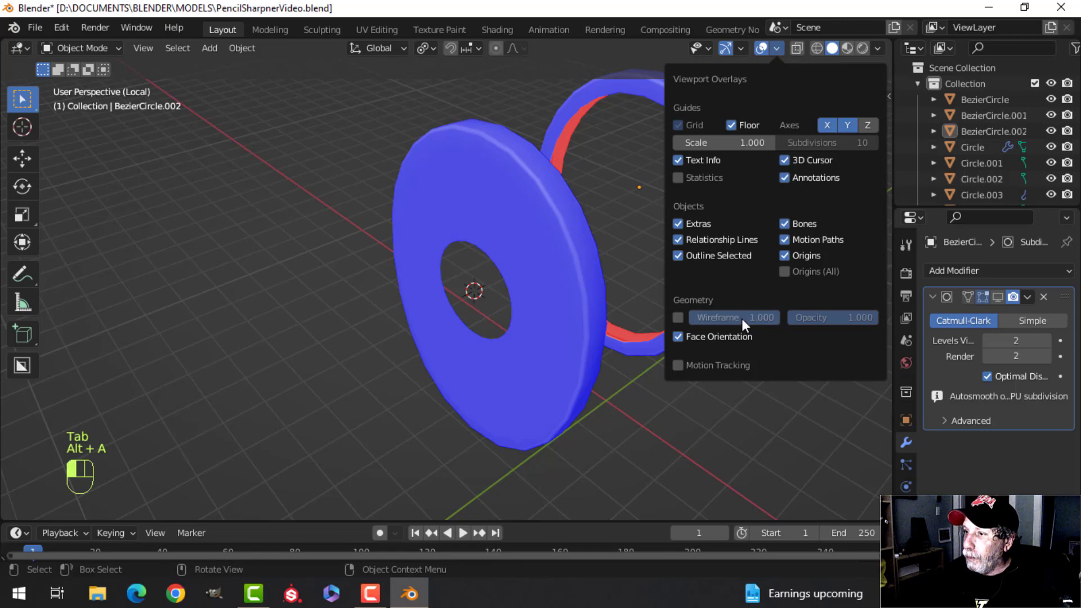
click(718, 335)
middle_drag(718, 332, 553, 306)
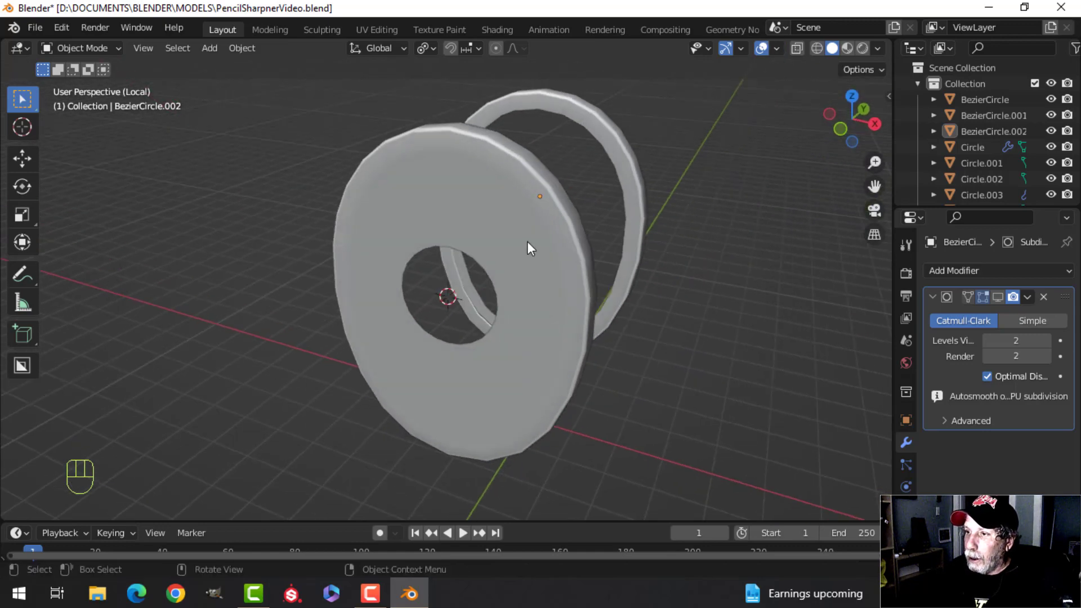
key(KP_Divide)
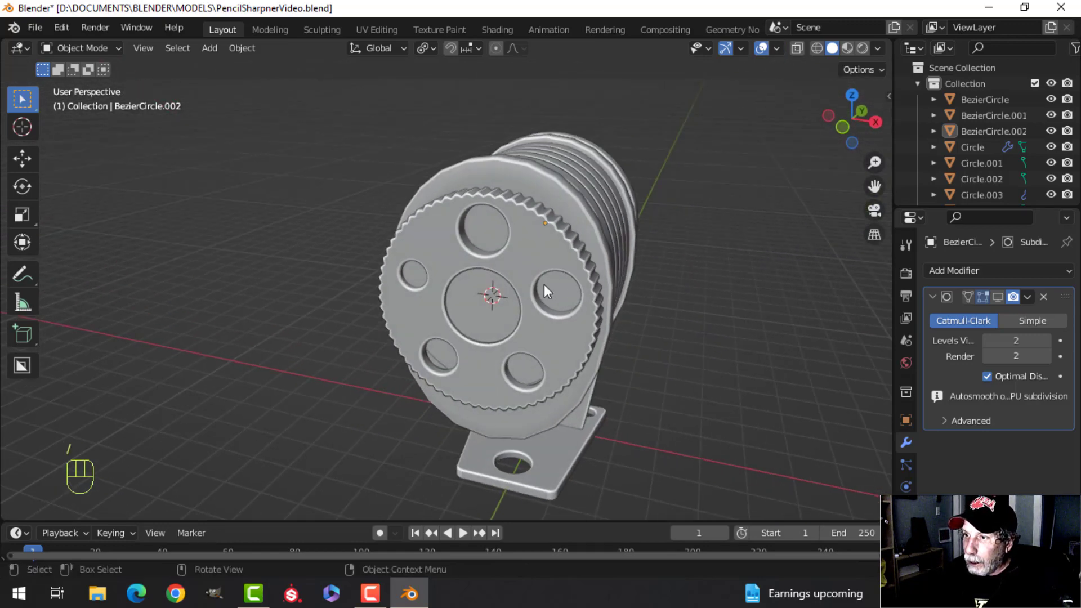
mouse_move(544, 285)
middle_down()
mouse_move(531, 276)
mouse_move(540, 289)
middle_up()
Open the oval front plate behind the dial in Edit Mode and show it as a front-view wireframe
click(565, 321)
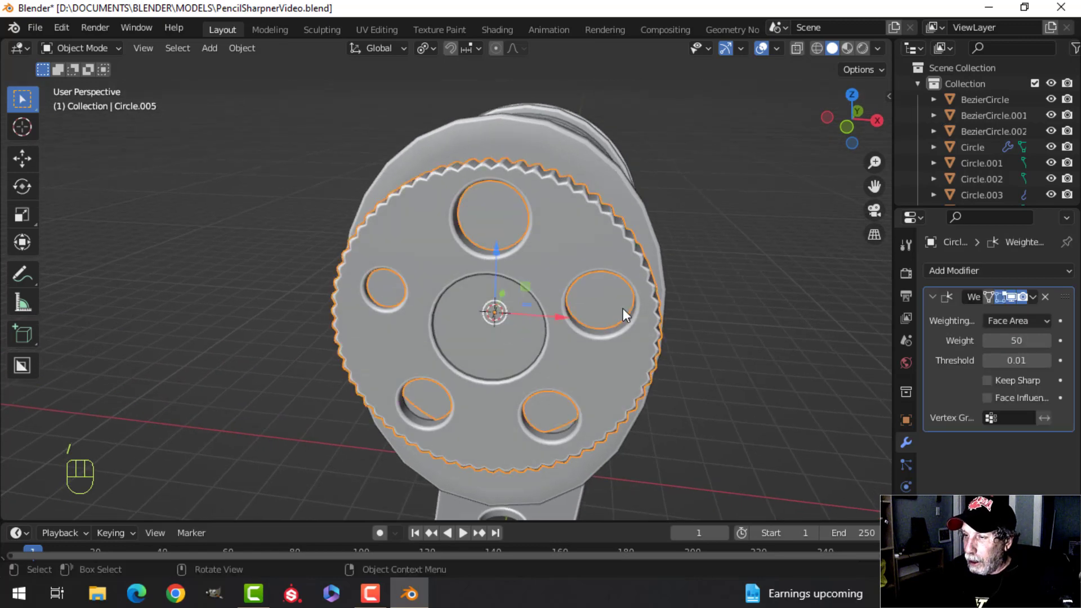
key(Tab)
key(Tab)
click(617, 183)
key(Tab)
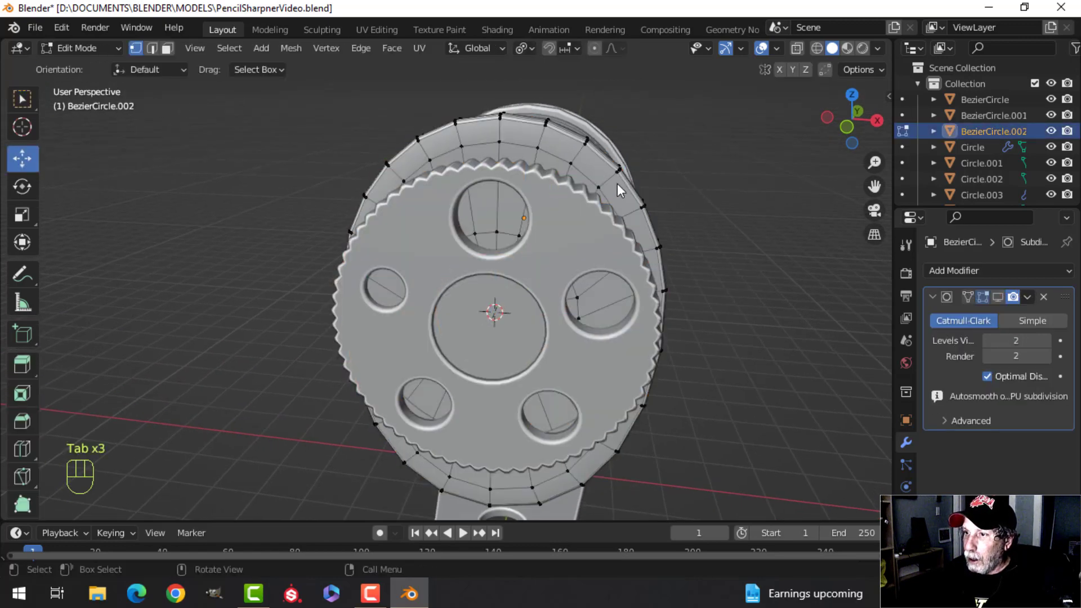
key(KP_1)
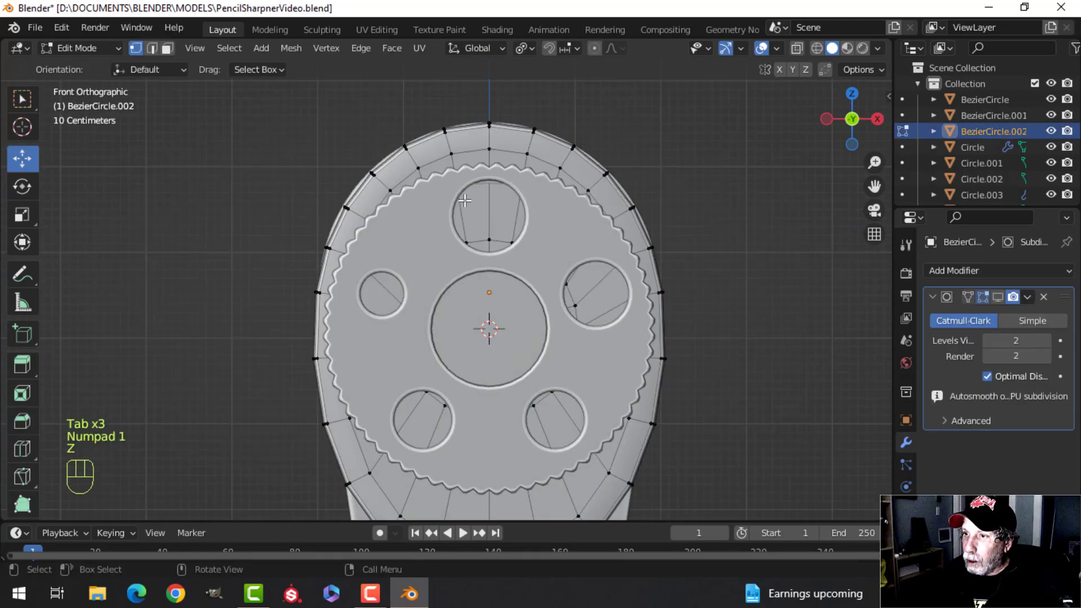
key(z)
click(421, 225)
shift+middle_drag(518, 286, 517, 237)
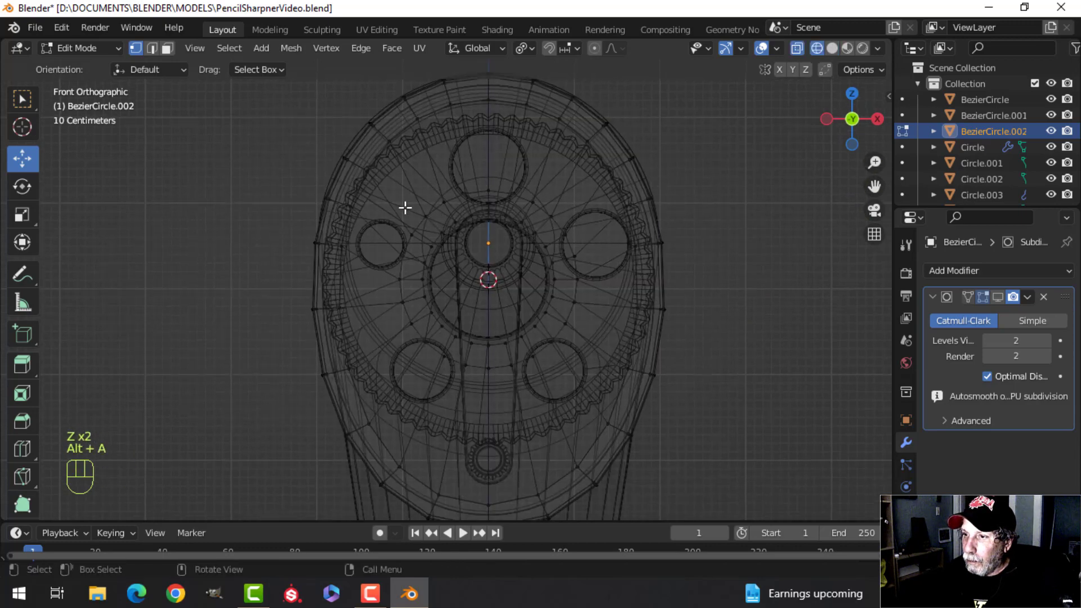
Dissolve the outer edge loop of the flat ring around the front plate's central hole
key(b)
drag(391, 197, 574, 356)
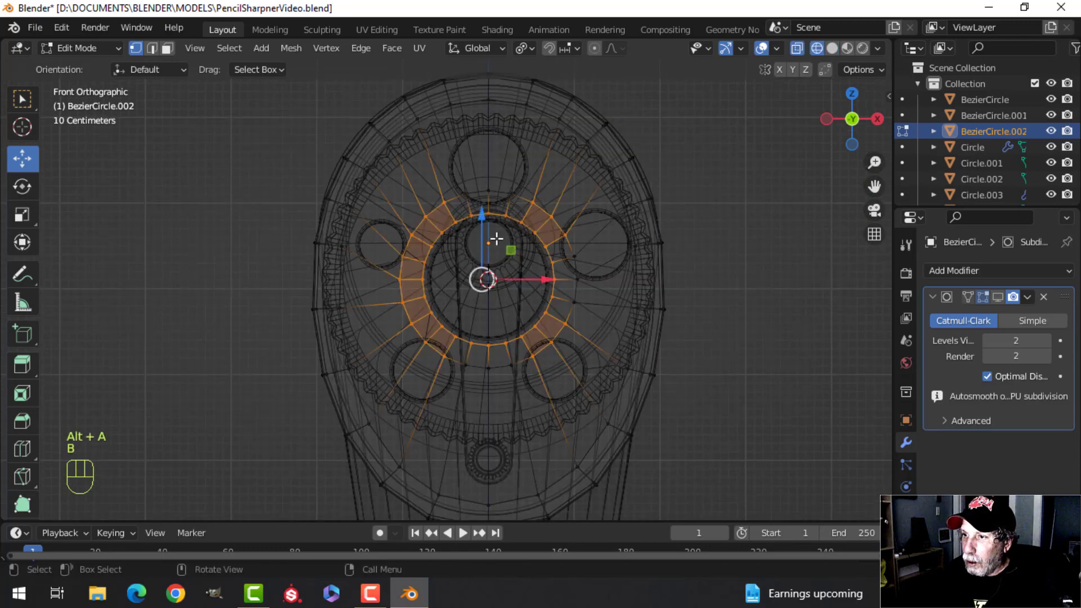
drag(426, 173, 535, 224)
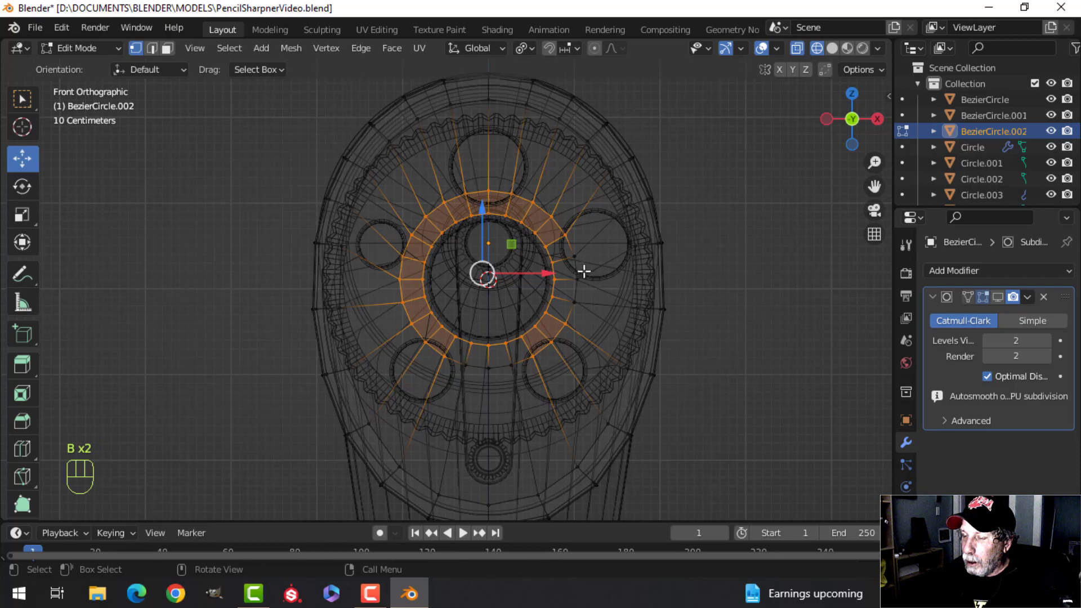
key(alt+a)
alt+shift+click(543, 210)
key(x)
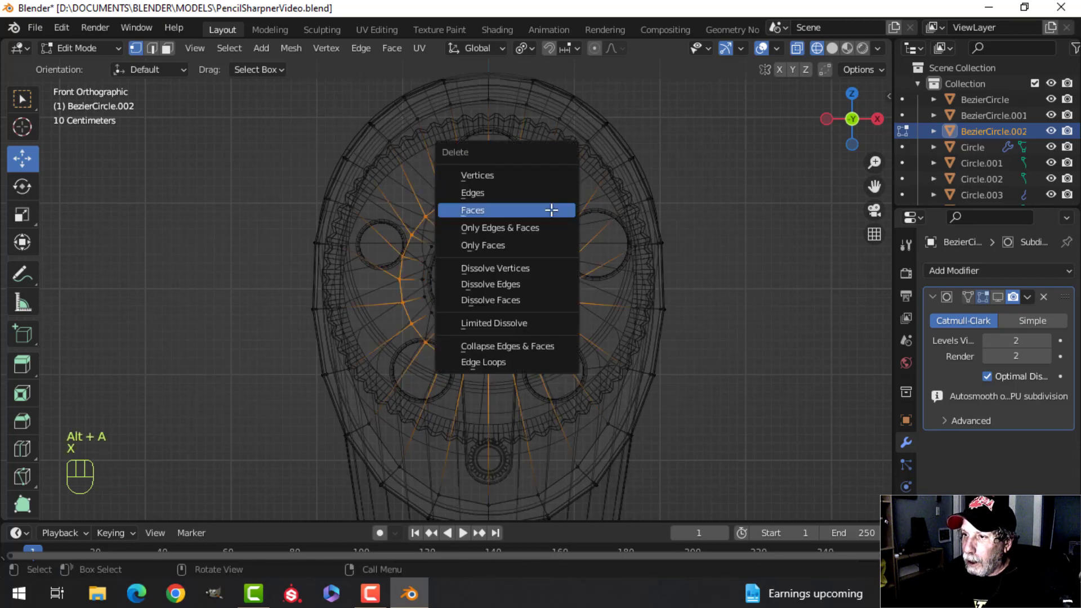
click(529, 275)
Select the front plate's remaining central hole loop and scale it down by about 0.688
key(b)
drag(396, 180, 585, 340)
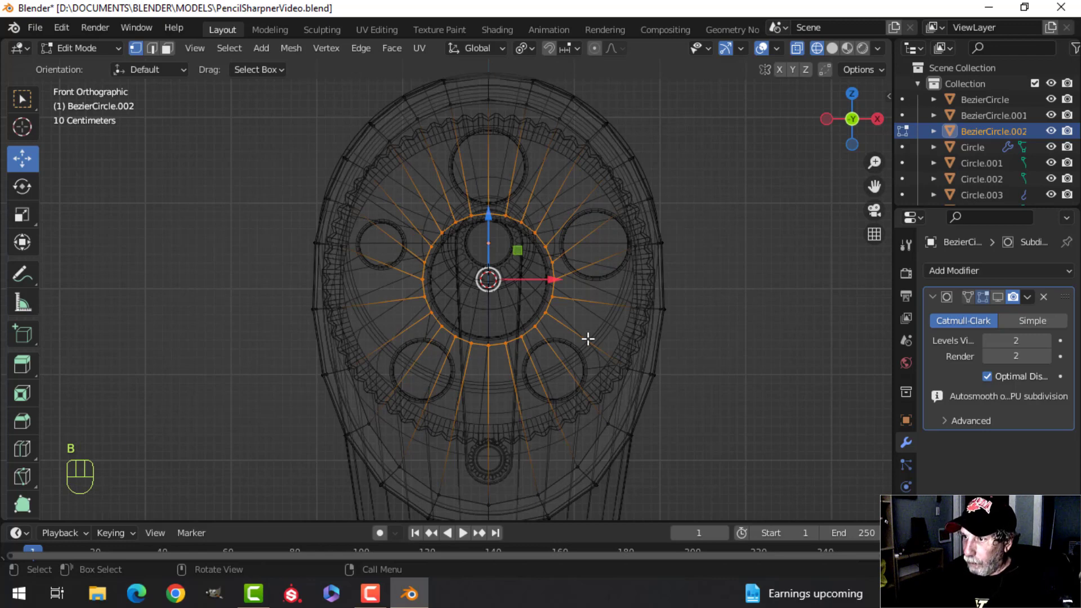
scroll(587, 339, up, 3)
key(s)
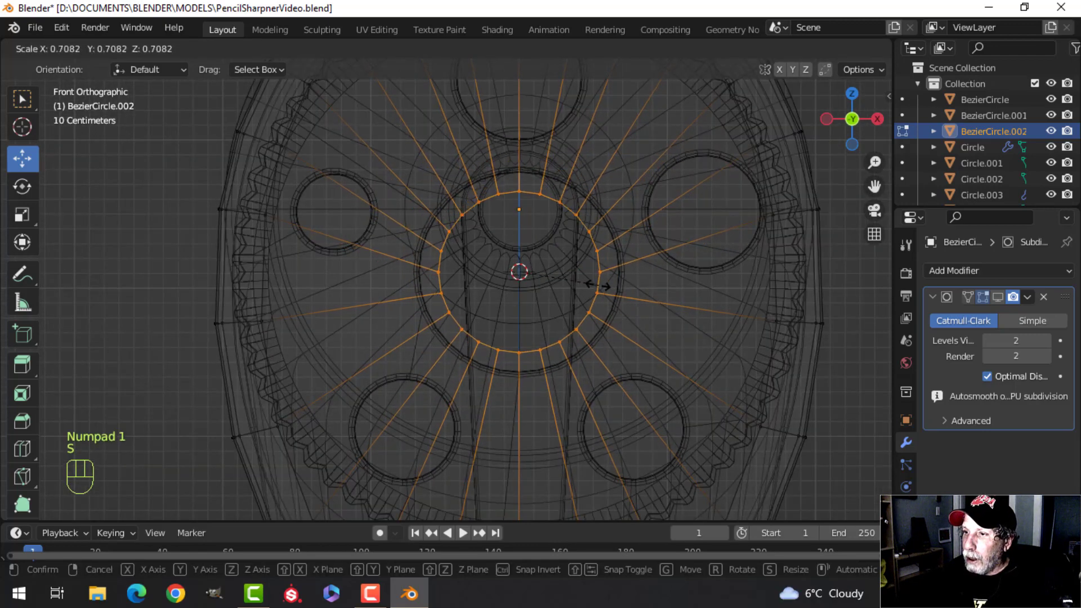
click(595, 286)
Move the hole loop up along Z by about 1.282 m, then 0.016 m, to sit over the dial's uppermost hole
scroll(596, 285, down, 2)
shift+middle_drag(582, 307, 586, 341)
key(g)
key(z)
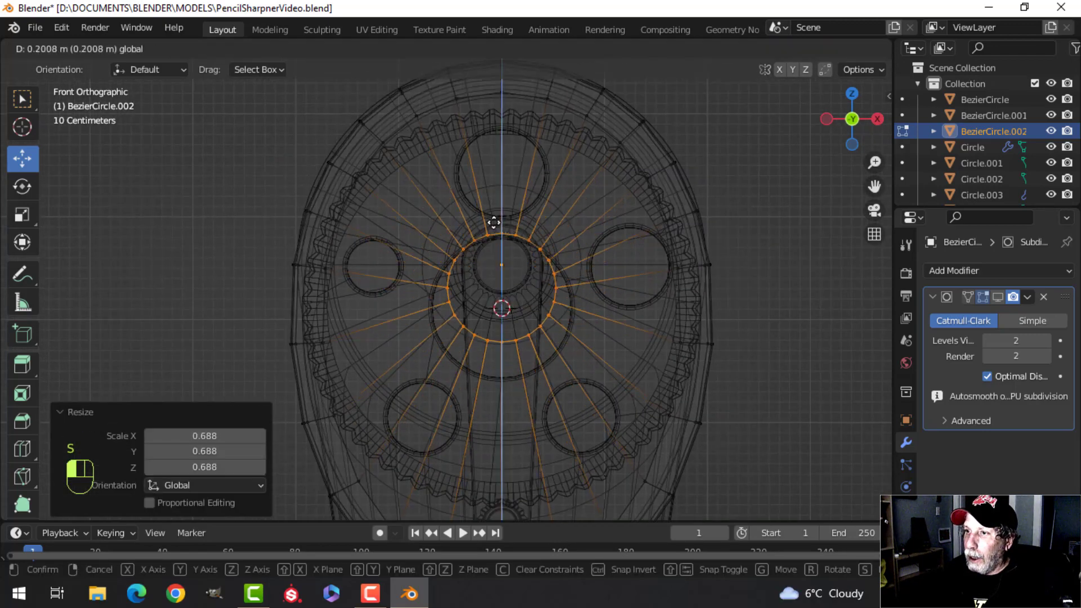
click(483, 116)
scroll(506, 158, up, 2)
key(g)
key(z)
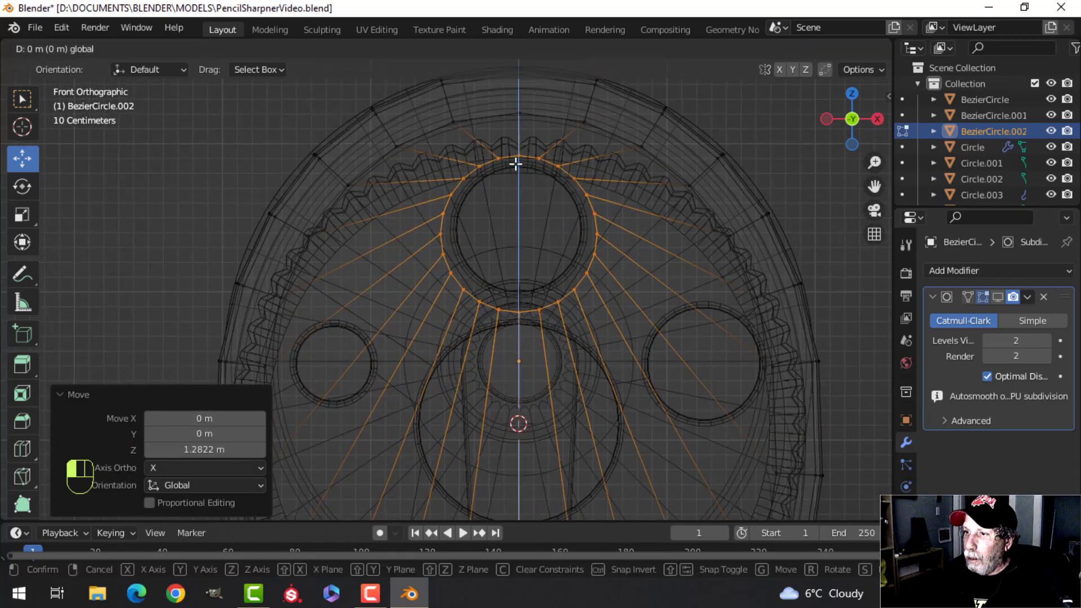
click(514, 160)
Scale the hole loop by about 0.809 and raise it about 0.021 m to match the dial's uppermost hole
key(s)
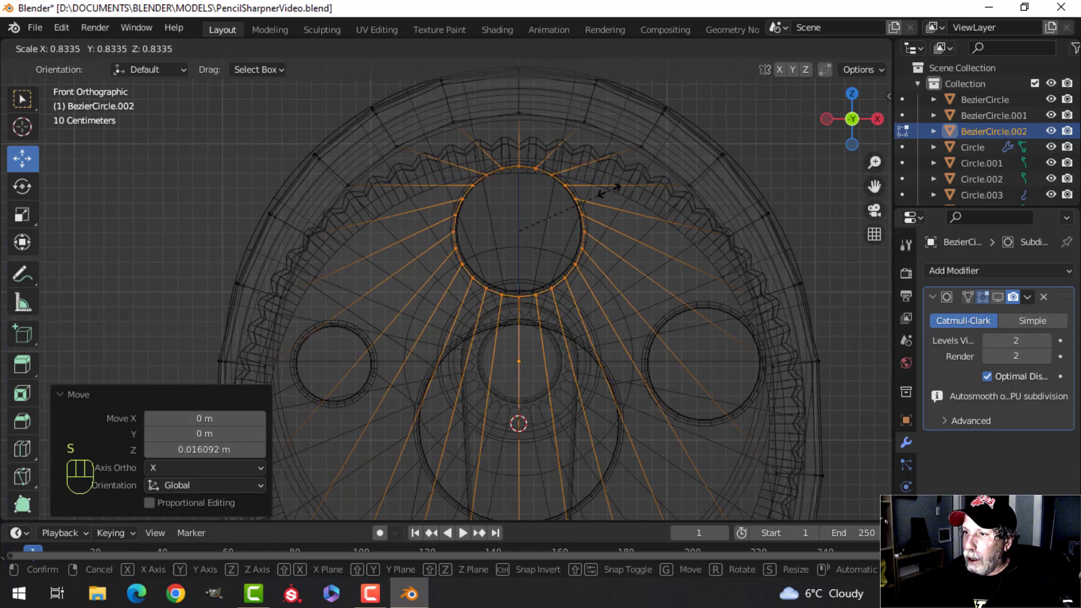
click(559, 189)
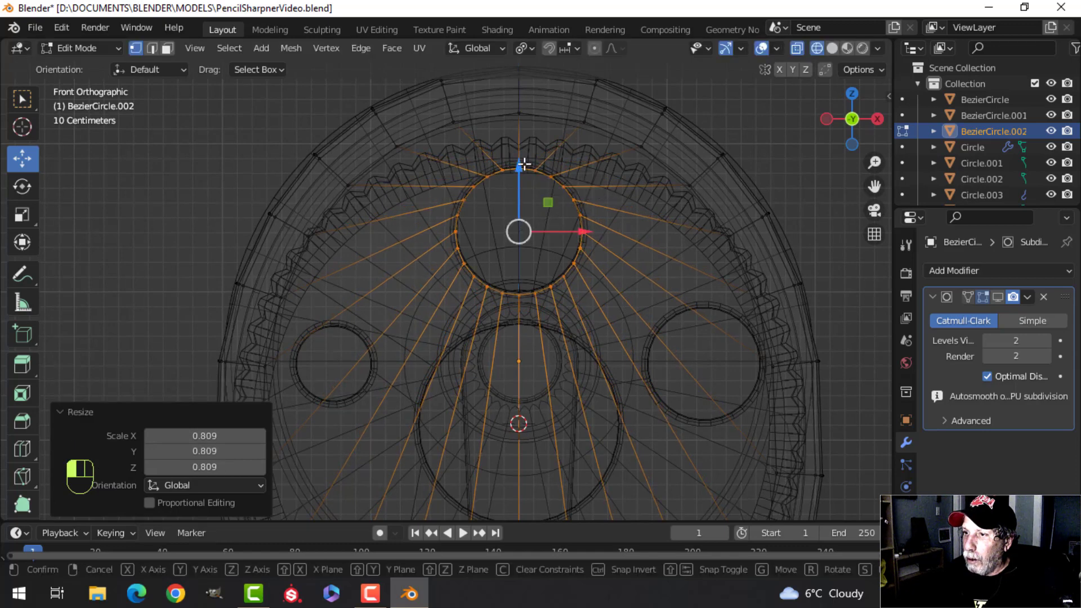
drag(523, 166, 523, 161)
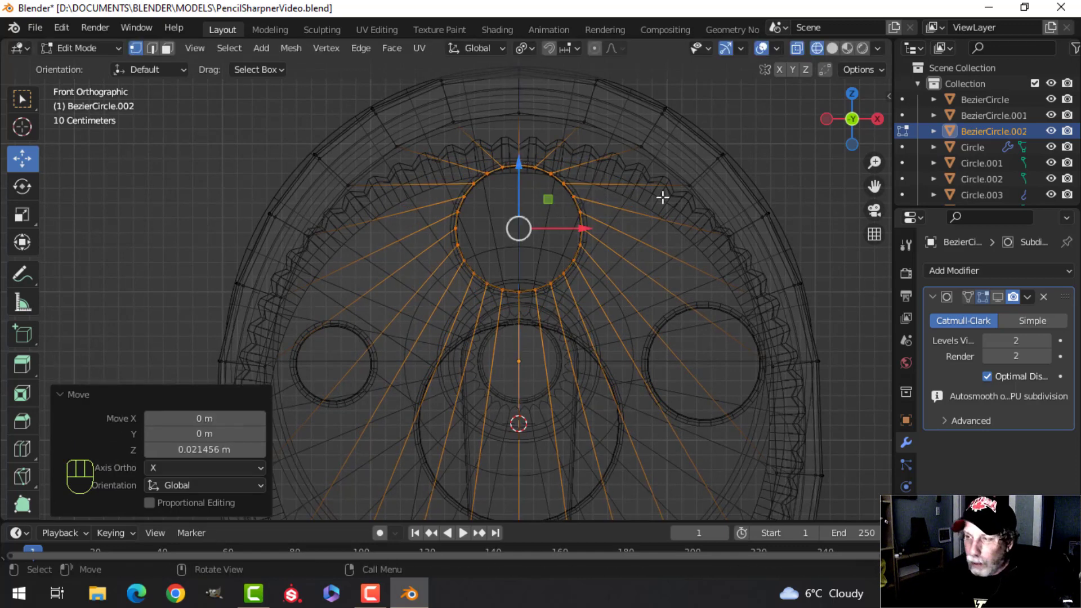
Return to solid shading, hide the toothed dial and reopen the front plate in Edit Mode
key(z)
click(769, 198)
key(Tab)
key(alt+a)
mouse_move(650, 228)
middle_down()
mouse_move(579, 333)
mouse_move(459, 364)
mouse_move(684, 312)
mouse_move(712, 227)
mouse_move(707, 279)
mouse_move(643, 242)
mouse_move(647, 345)
mouse_move(714, 336)
mouse_move(681, 321)
mouse_move(569, 338)
mouse_move(550, 315)
middle_up()
click(643, 243)
key(h)
click(655, 178)
key(Tab)
Extrude the front plate's hole edge loop about 0.109 m along Y into the plate
key(alt+a)
key(2)
alt+shift+click(626, 309)
key(e)
right_click(517, 350)
key(e)
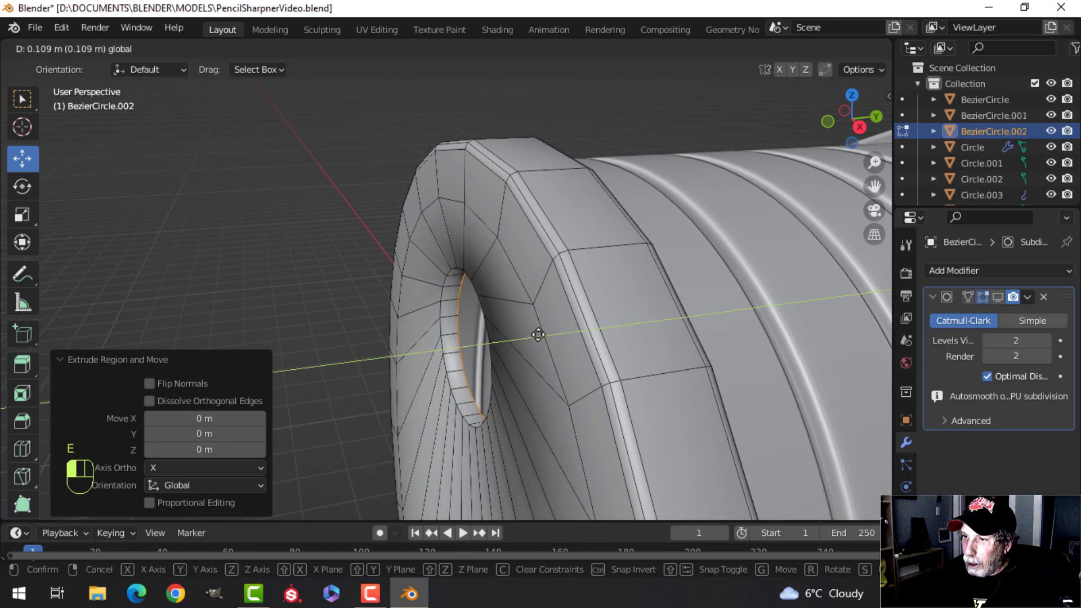
drag(538, 335, 541, 334)
middle_drag(539, 335, 584, 316)
Bevel the hole's front rim edge loop with 3 segments and leave Edit Mode
key(alt+a)
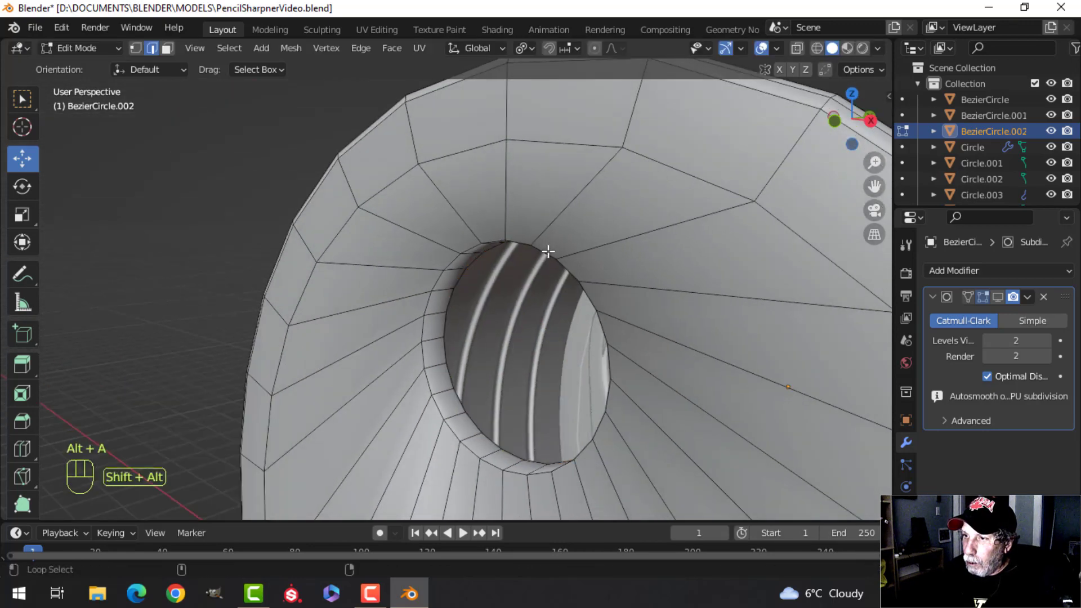
key(ctrl+b)
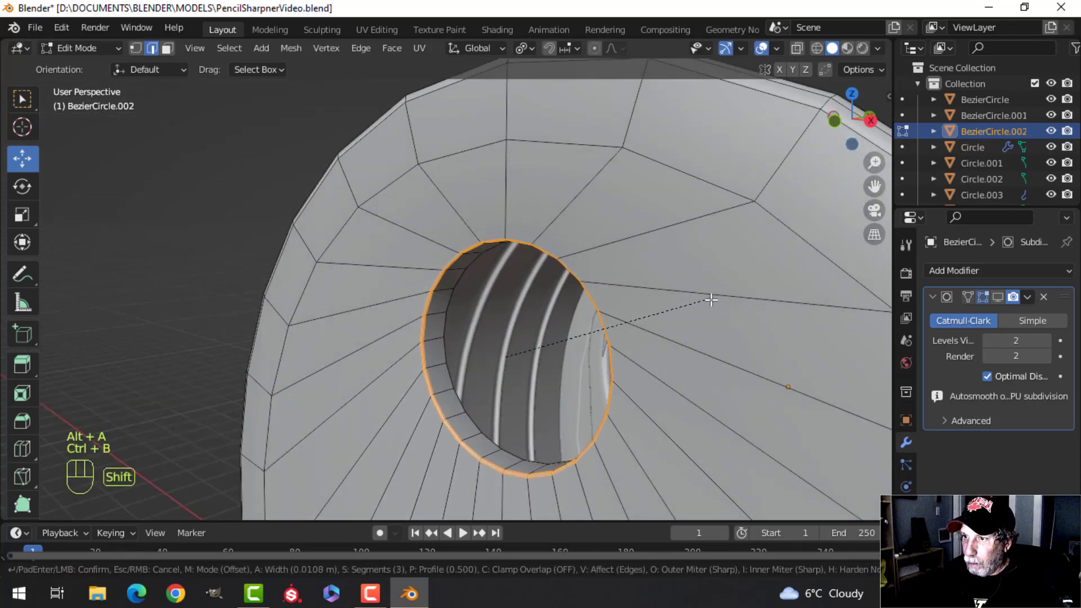
click(815, 273)
key(Tab)
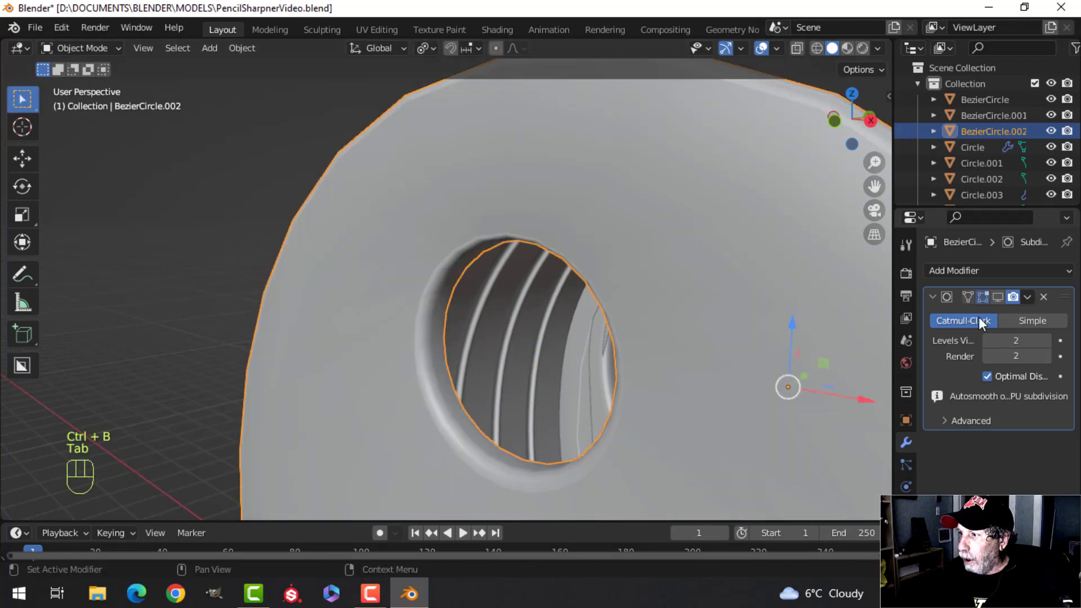
Enable the front plate's Subdivision modifier in the viewport and unhide the toothed dial
click(1003, 294)
middle_drag(676, 338, 596, 384)
key(alt+a)
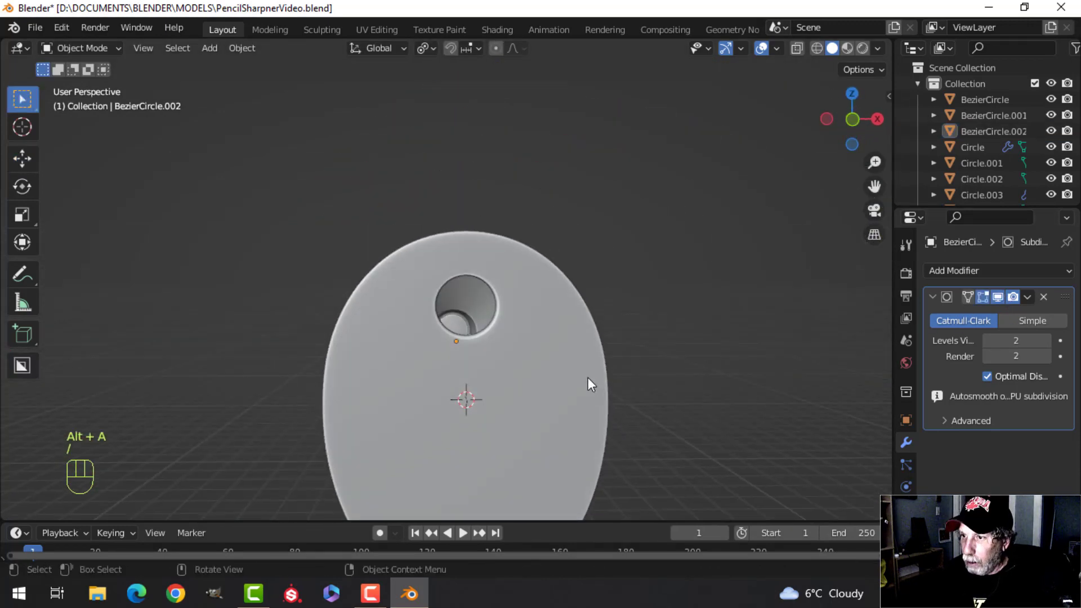
key(alt+h)
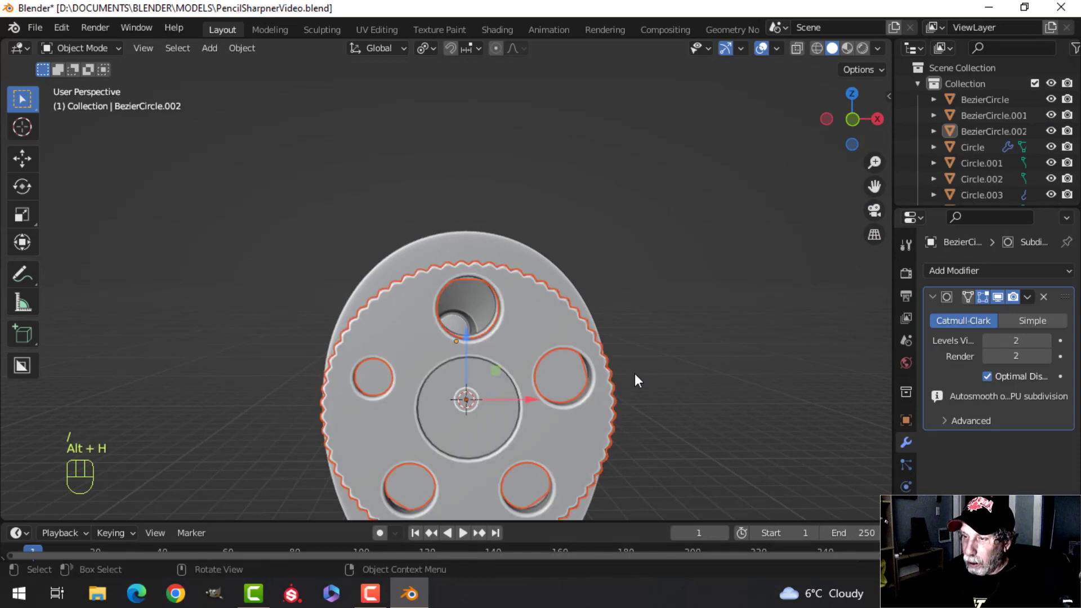
key(alt+a)
Isolate the toothed dial in local view and show its back side around the largest hole
mouse_move(634, 379)
middle_down()
mouse_move(509, 391)
mouse_move(555, 365)
mouse_move(431, 295)
mouse_move(495, 367)
mouse_move(468, 315)
middle_up()
scroll(495, 361, down, 2)
middle_drag(363, 295, 636, 309)
scroll(418, 316, up, 3)
scroll(433, 306, up, 3)
shift+middle_drag(430, 306, 436, 347)
middle_drag(437, 347, 524, 309)
click(523, 309)
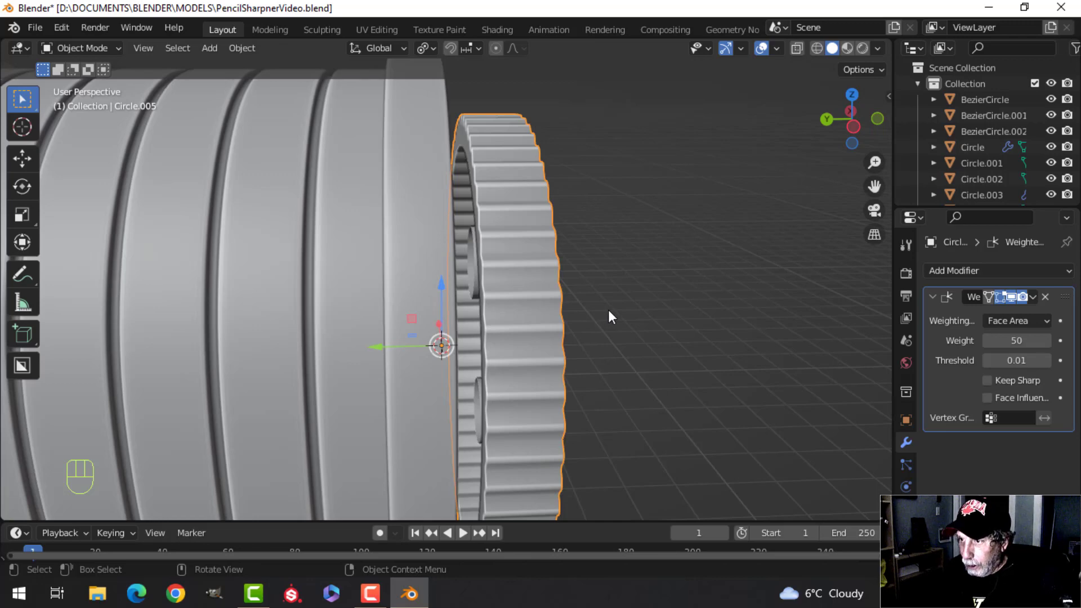
key(KP_Divide)
middle_drag(411, 313, 509, 355)
scroll(508, 343, up, 3)
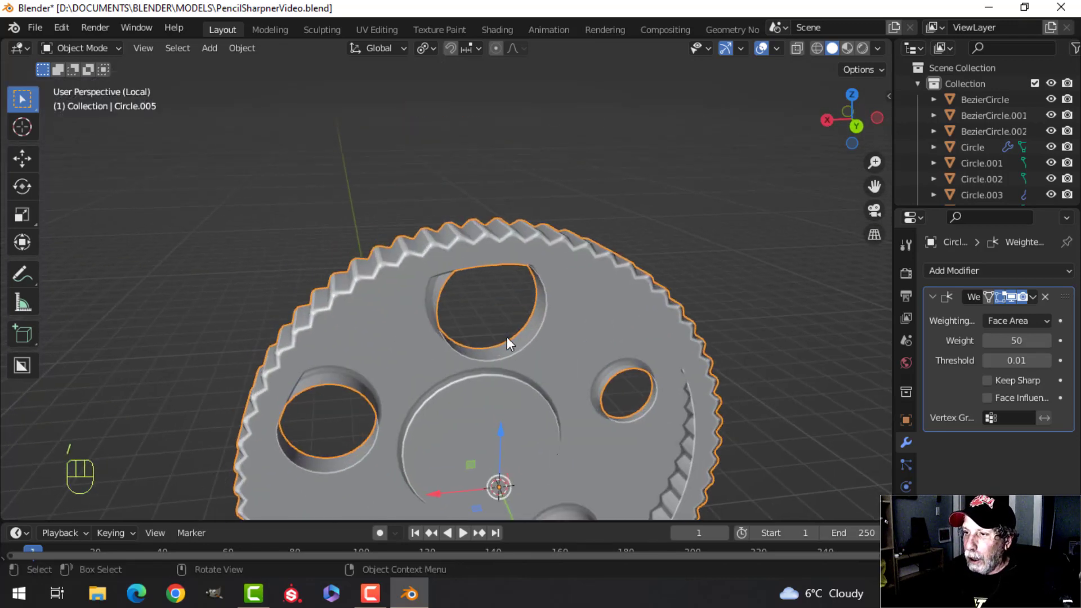
Snap the 3D cursor to the centred edge between the dial's largest hole and its teeth, on the back side
key(Tab)
key(alt+a)
scroll(550, 309, up, 4)
middle_drag(521, 317, 547, 288)
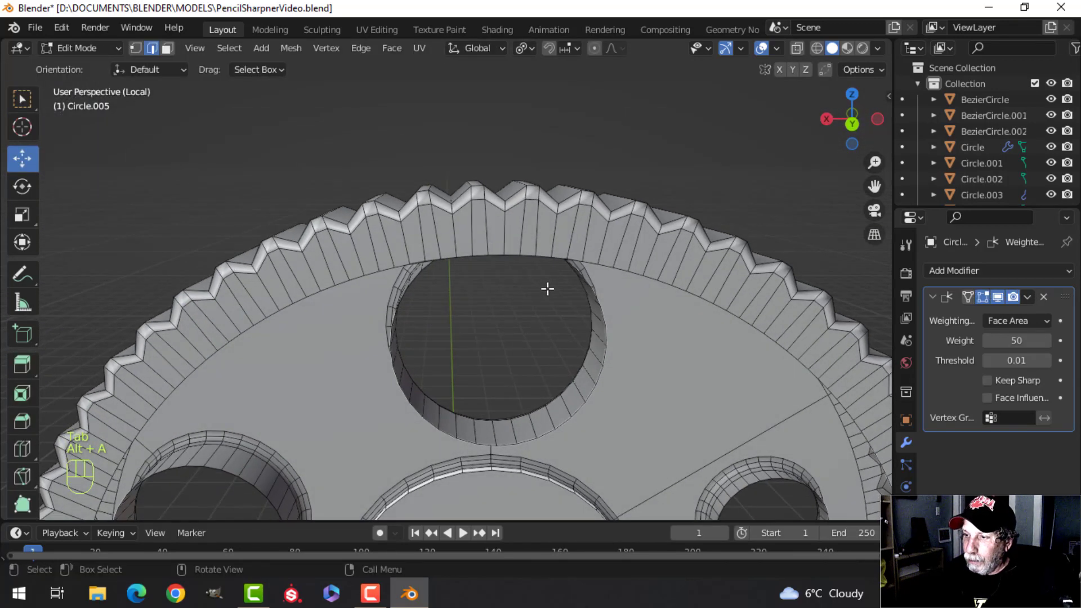
key(ctrl+KP_1)
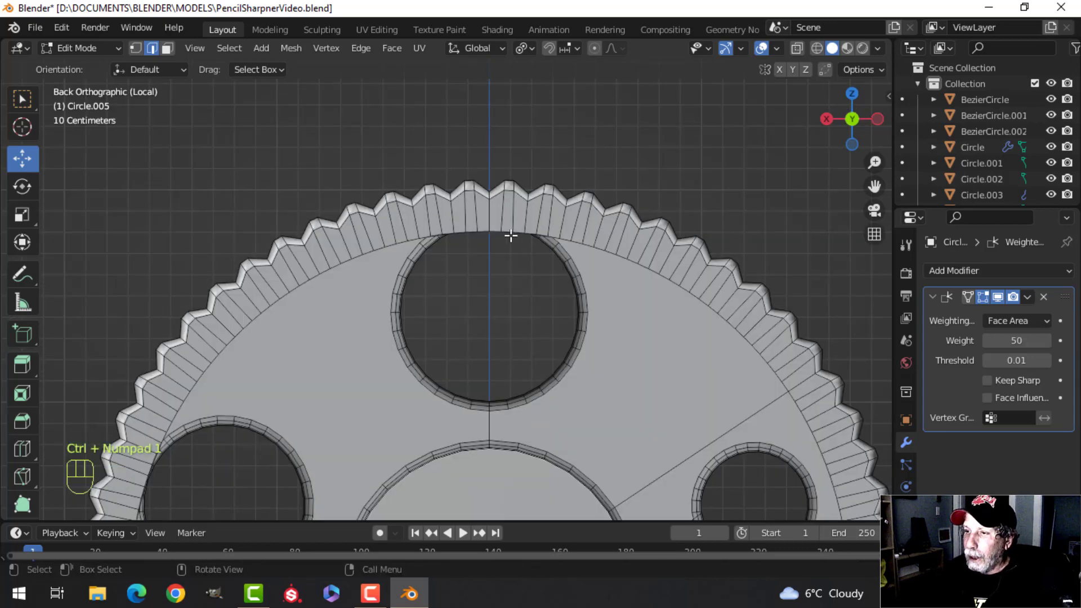
key(shift+s)
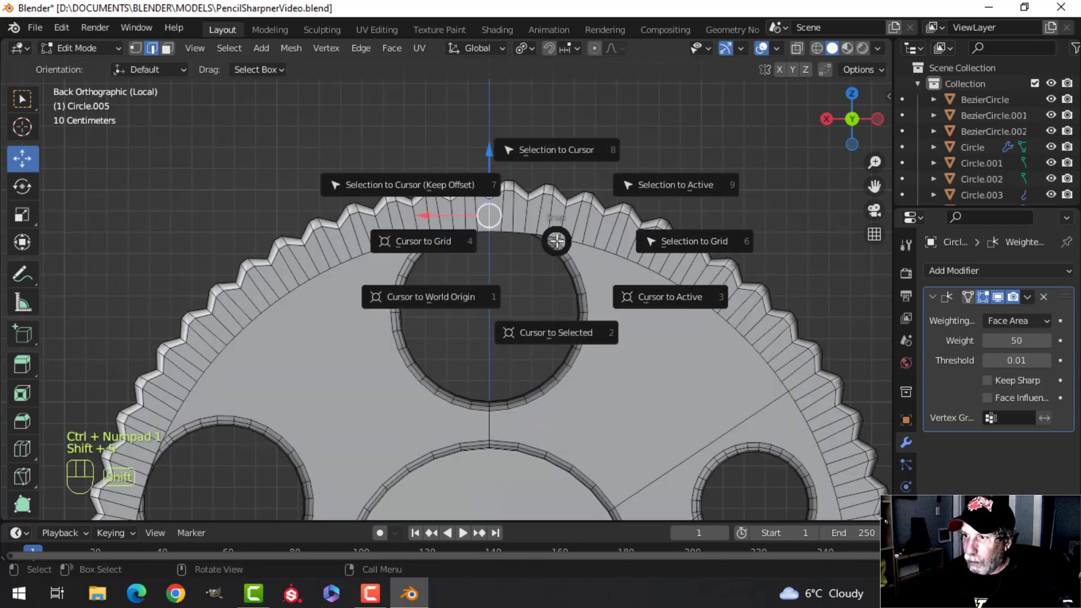
click(575, 332)
key(Tab)
Add a cube at the 3D cursor and scale its mesh down to 0.048
middle_drag(499, 282, 525, 301)
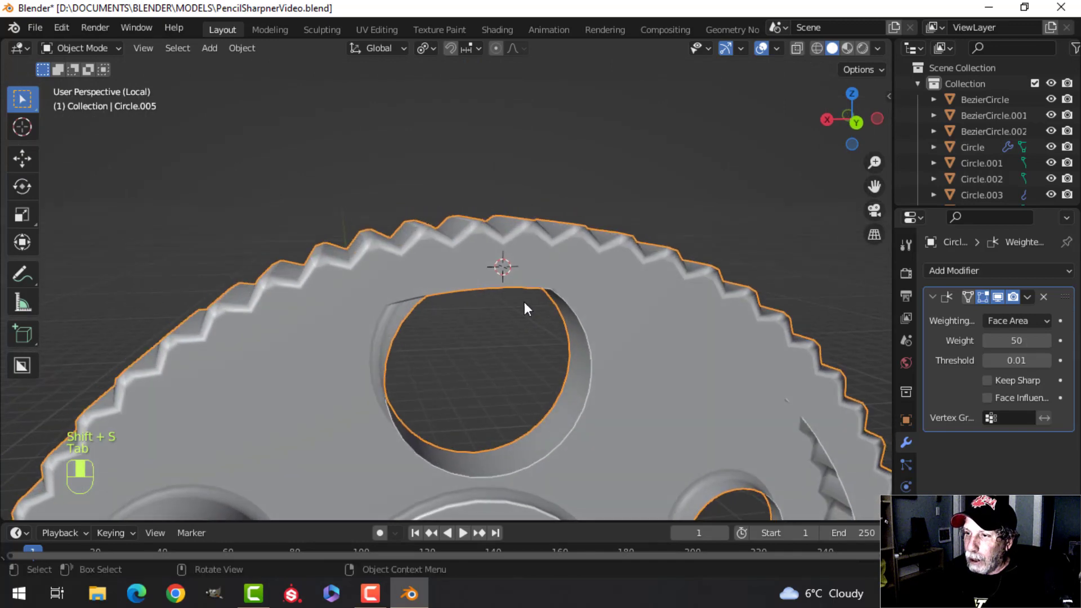
key(shift+a)
mouse_move(519, 235)
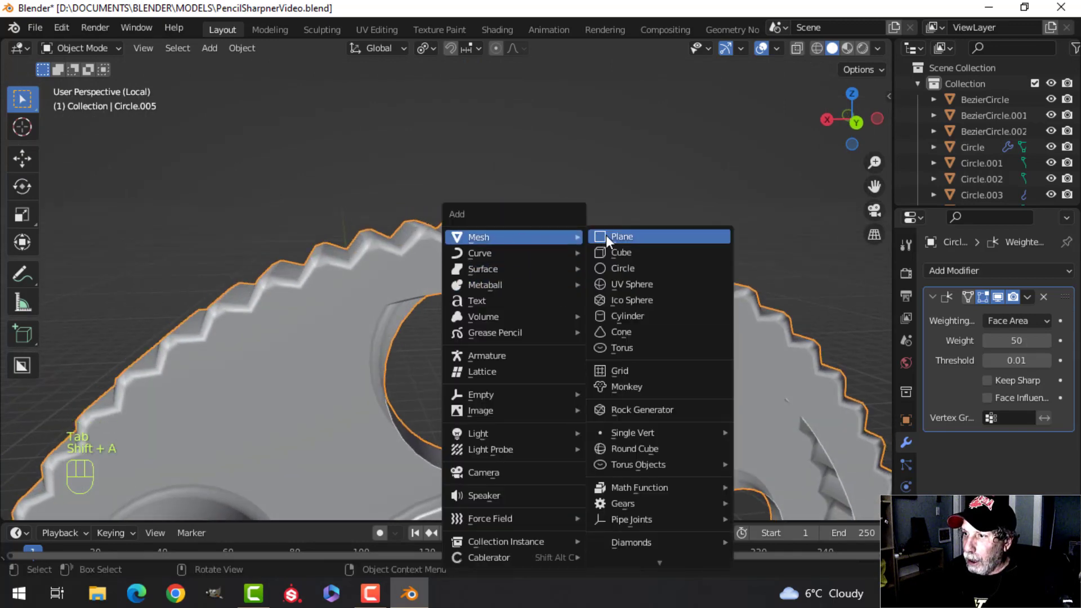
click(618, 253)
key(Tab)
key(s)
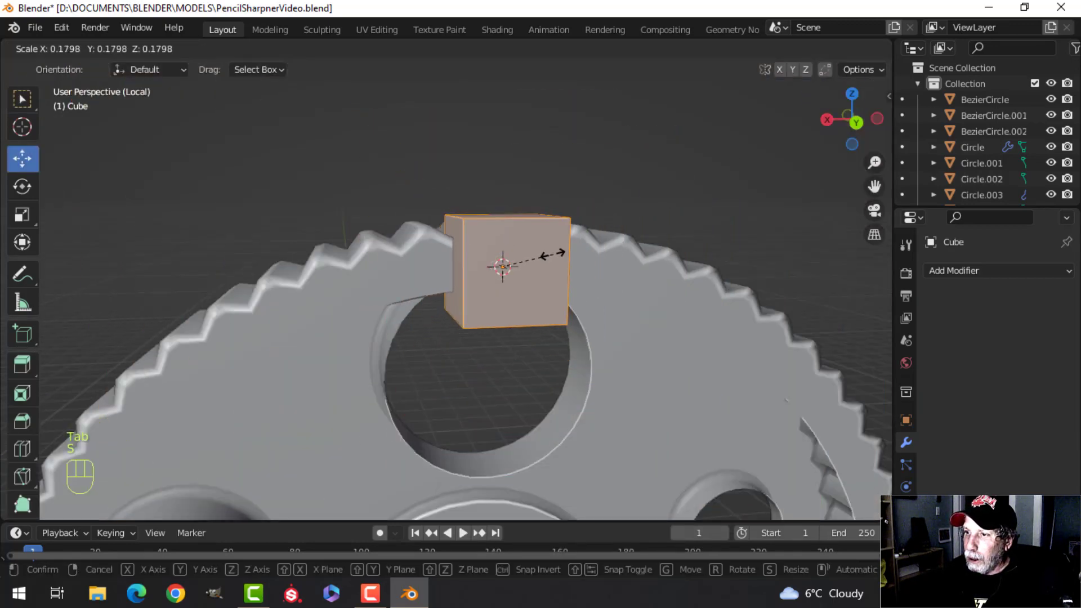
click(514, 260)
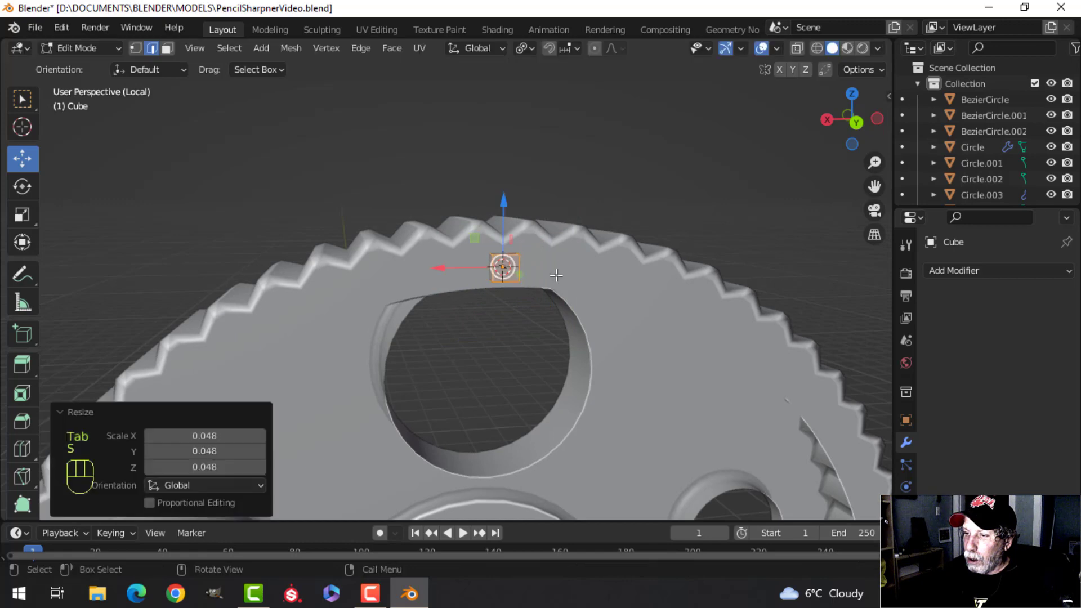
Stretch the small cube along X into a bar and move it about 0.063 m along Y
middle_drag(552, 275, 529, 277)
key(s)
key(x)
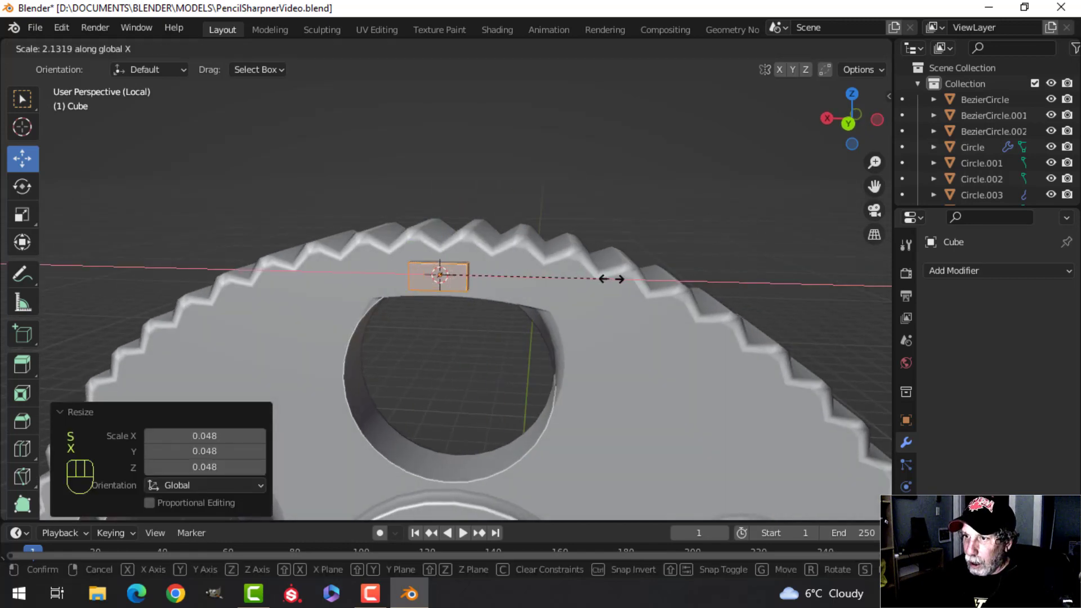
click(661, 277)
middle_drag(451, 284, 542, 299)
drag(542, 299, 567, 296)
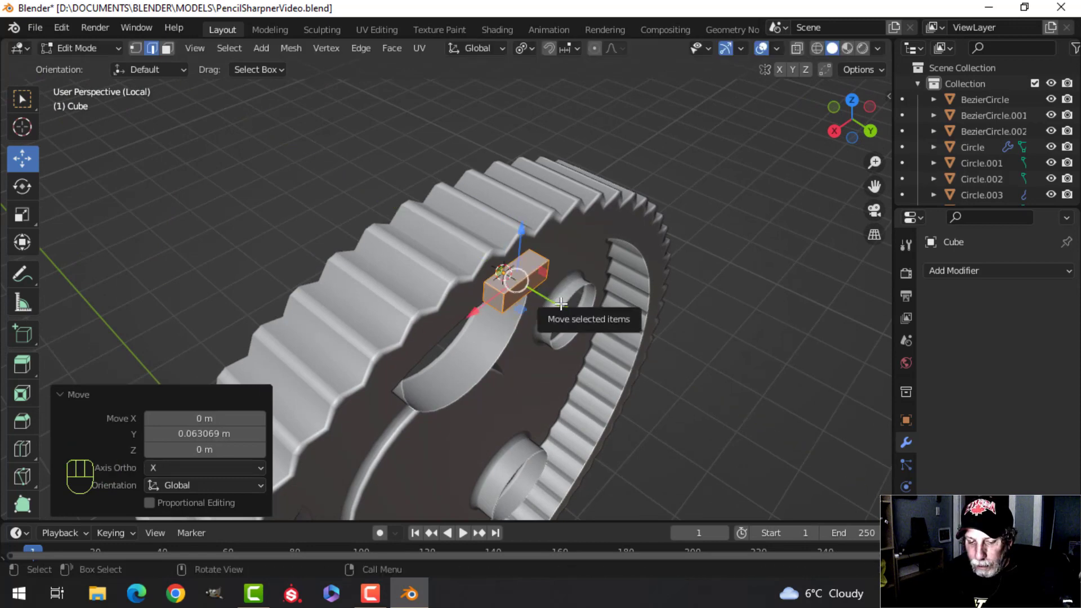
Move the bar about 0.119 m along Y clear of the dial and delete its face towards the dial
middle_drag(561, 304, 636, 250)
drag(637, 250, 684, 248)
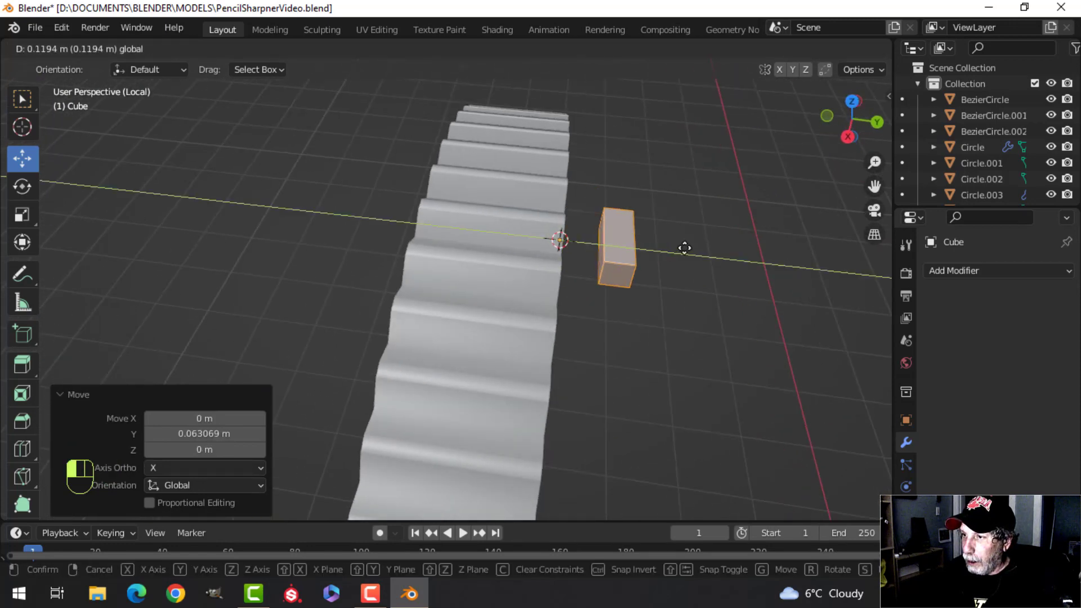
shift+middle_drag(664, 278, 623, 340)
key(3)
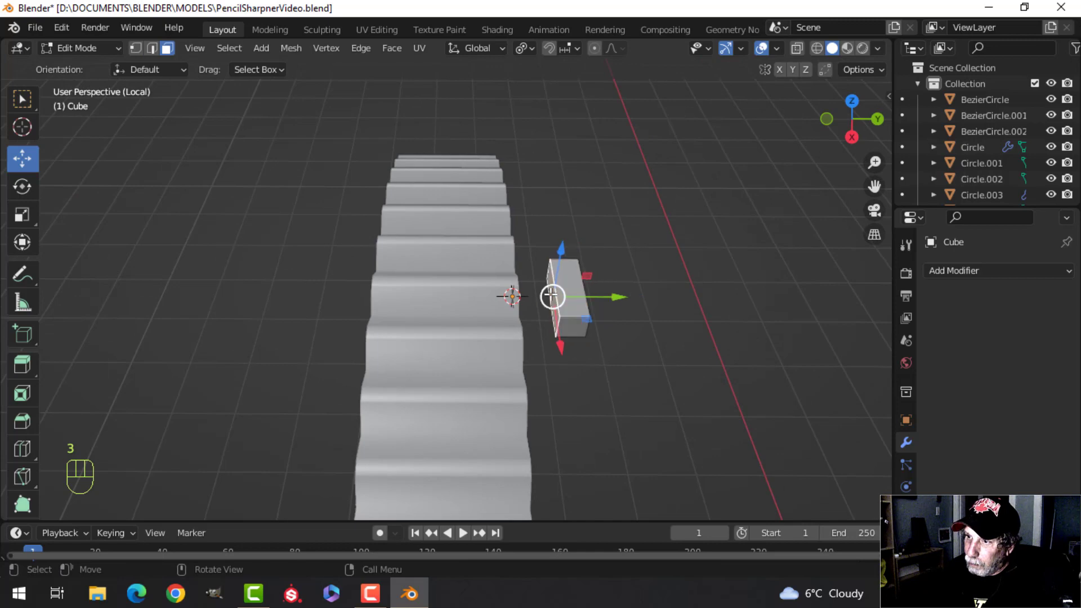
key(x)
click(510, 254)
Select the whole bar and move it about -0.153 m along Y, back against the dial above its largest hole
key(a)
middle_drag(512, 295, 593, 325)
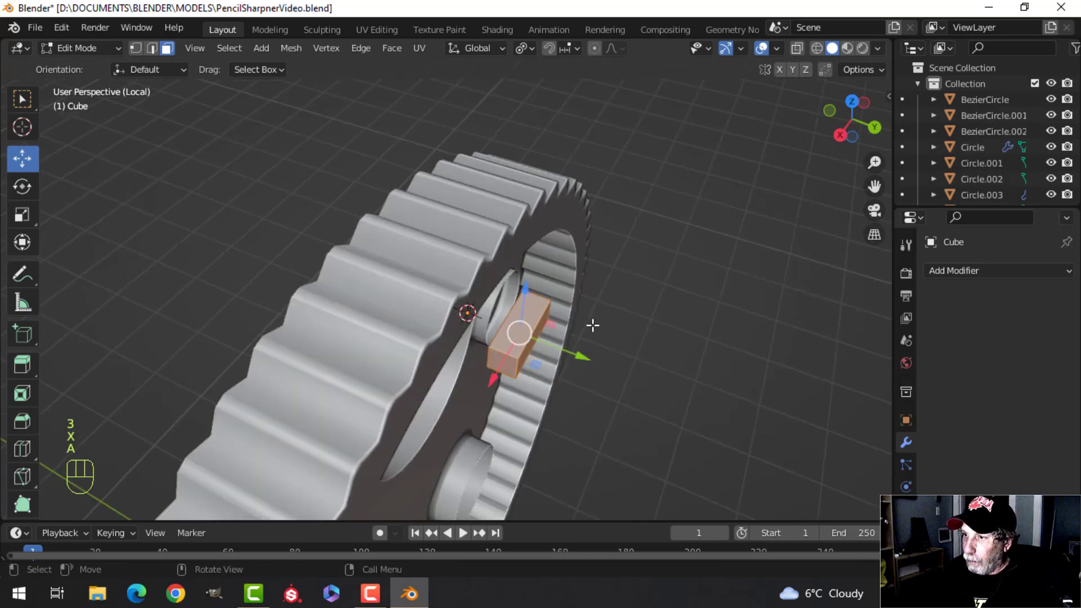
drag(585, 361, 537, 338)
middle_drag(583, 347, 529, 332)
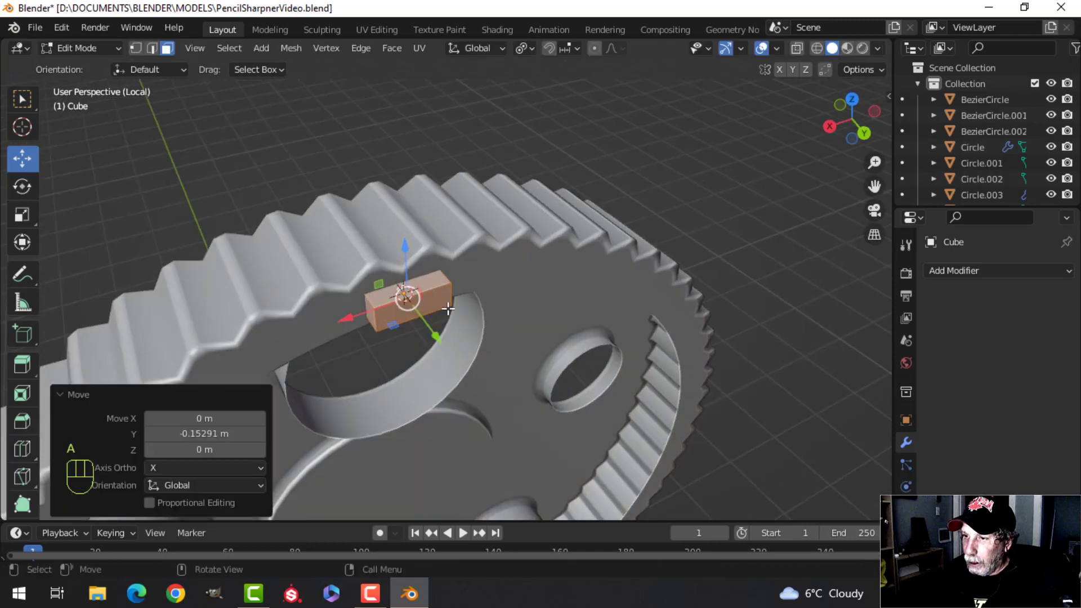
Move the bar's outer face about 0.122 m along Y and scale it narrower along X to taper the bar
click(429, 301)
middle_drag(567, 371, 582, 362)
drag(459, 328, 490, 345)
middle_drag(490, 344, 555, 299)
key(s)
key(x)
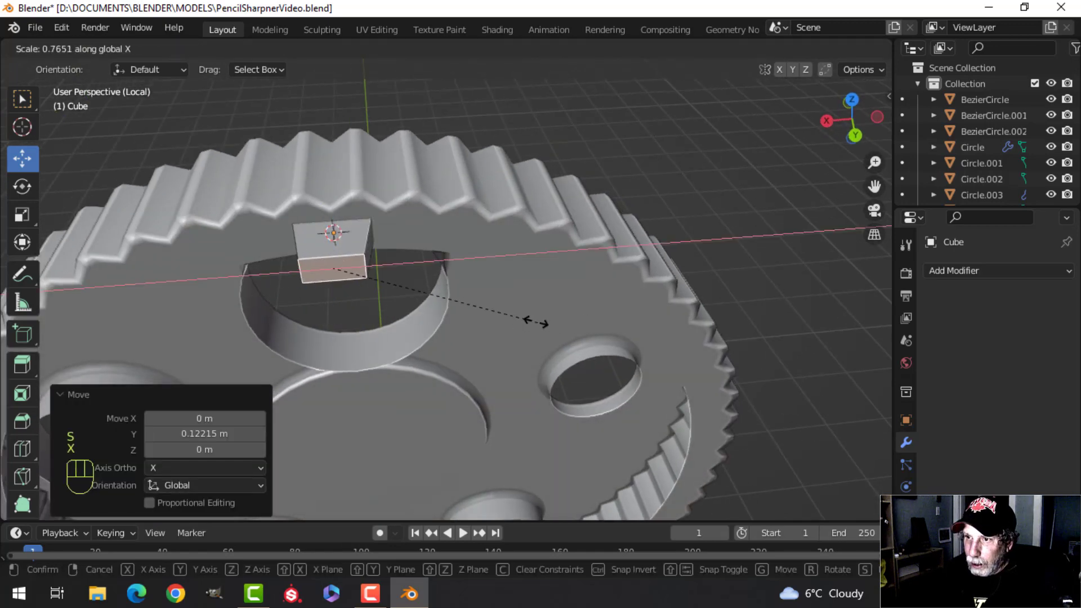
click(488, 319)
key(x)
click(488, 319)
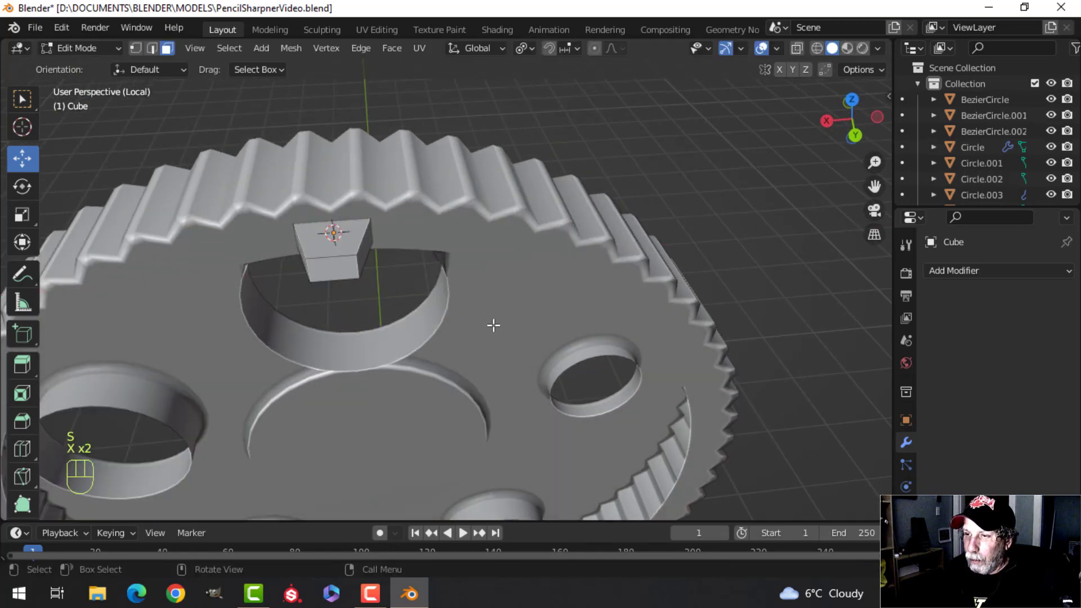
Bevel the tapered bar's side edges with three segments, about 0.012 m wide
key(Tab)
key(alt+a)
middle_drag(447, 293, 369, 297)
key(Tab)
scroll(362, 299, up, 3)
key(alt+a)
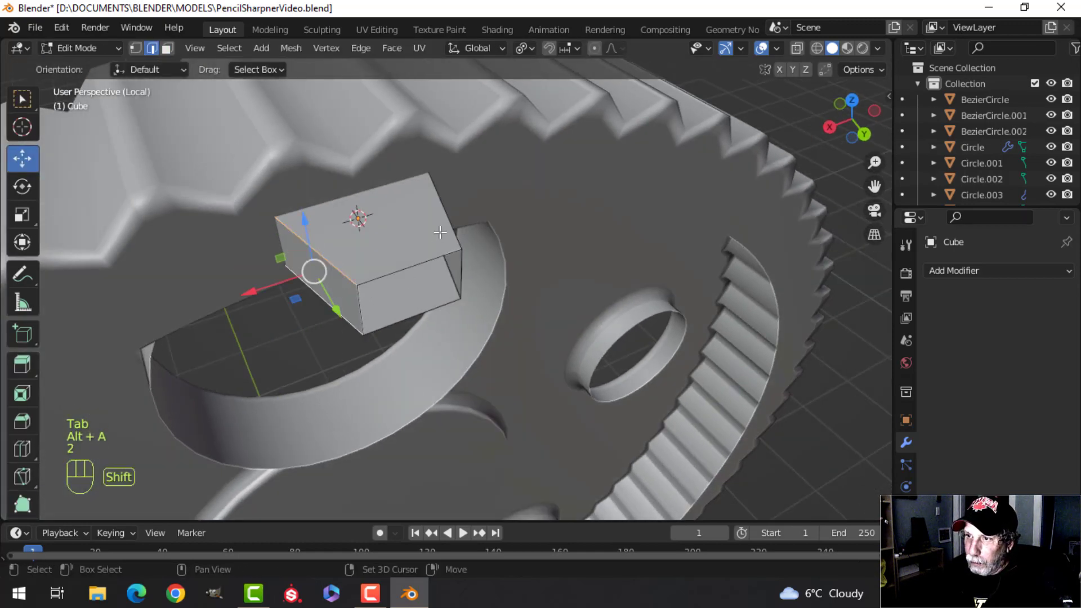
middle_drag(557, 286, 372, 249)
middle_drag(325, 185, 415, 261)
key(ctrl+b)
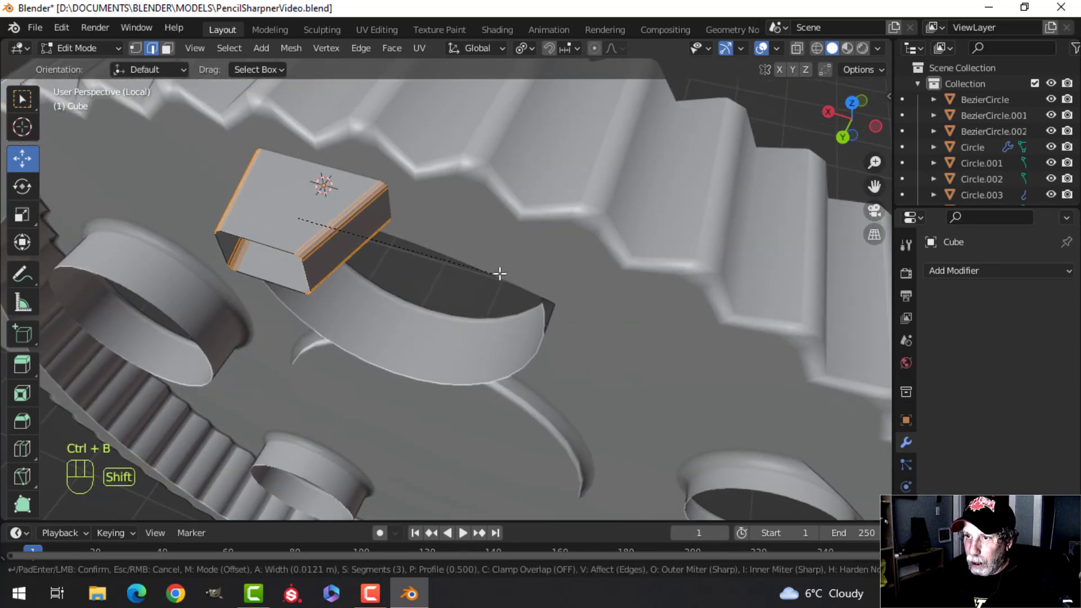
click(511, 274)
key(Tab)
Shade the beveled bar smooth in Object Mode
scroll(378, 255, down, 1)
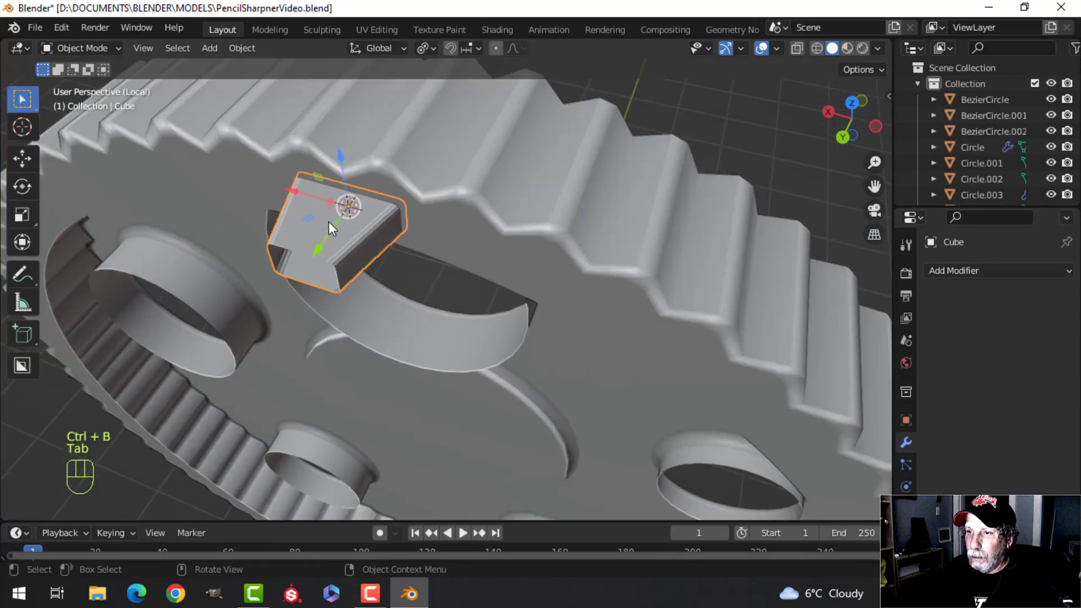
right_click(329, 221)
click(329, 221)
key(alt+a)
scroll(375, 256, down, 5)
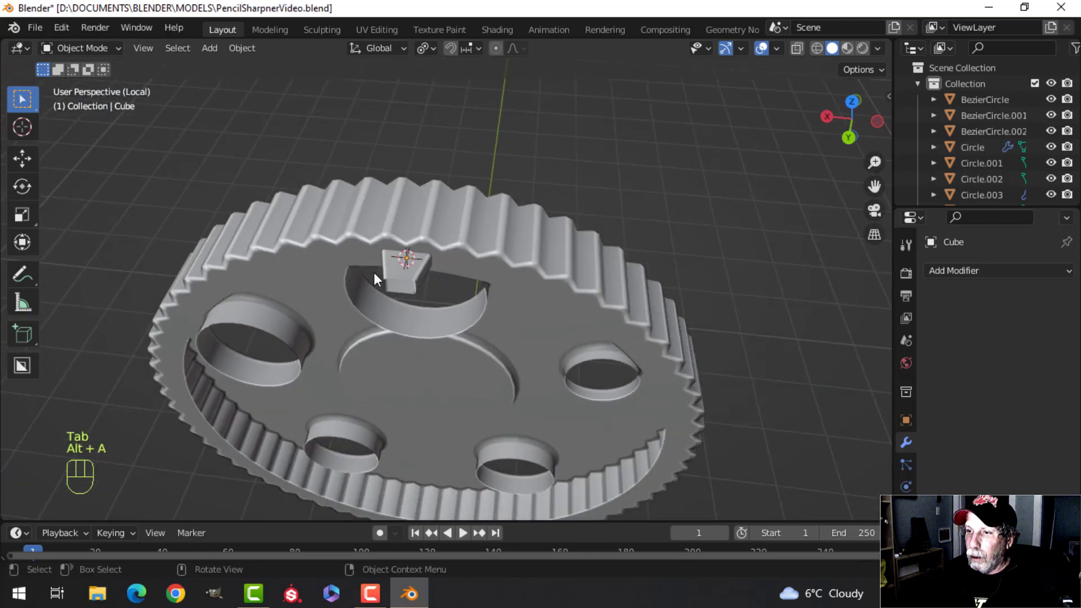
Duplicate the whole bar within its mesh and move the copy about -3.549 m along Z to the opposite edge of the dial
shift+click(392, 206)
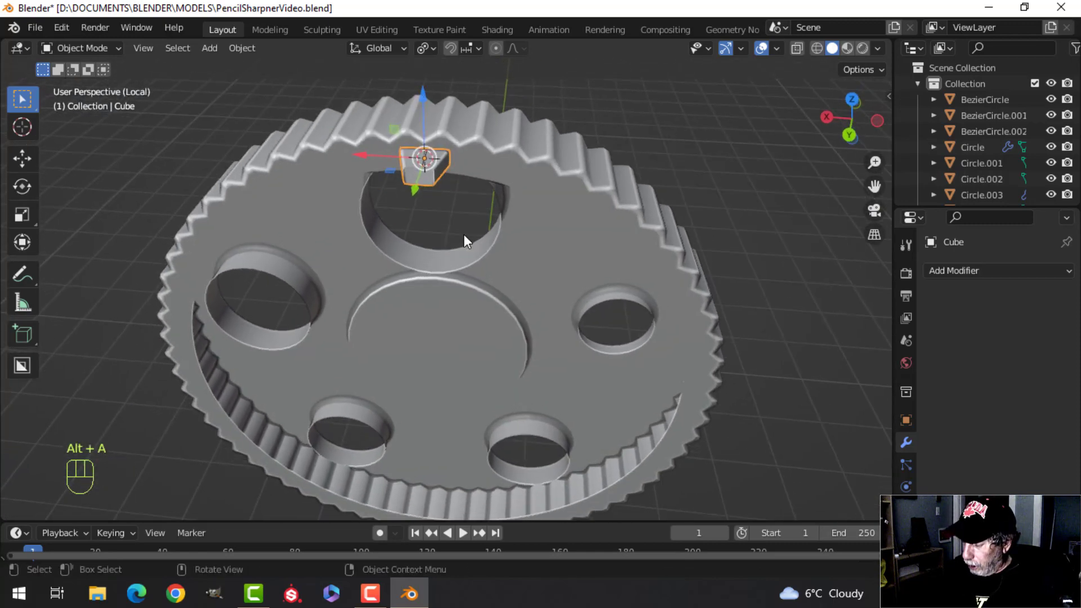
key(KP_1)
key(ctrl+KP_1)
scroll(464, 236, down, 4)
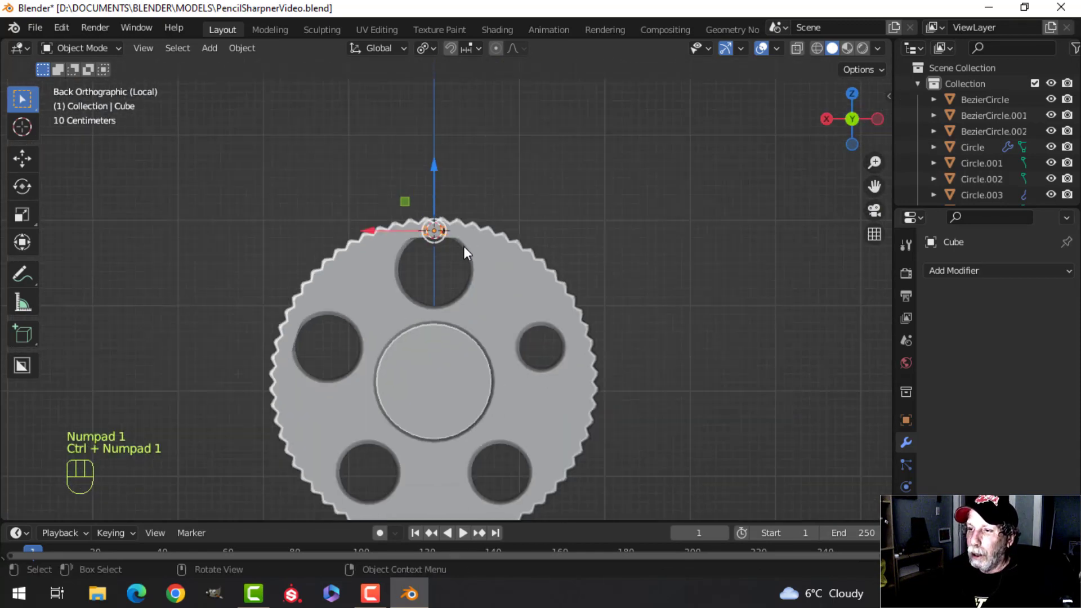
shift+middle_drag(472, 255, 472, 225)
key(Tab)
key(Tab)
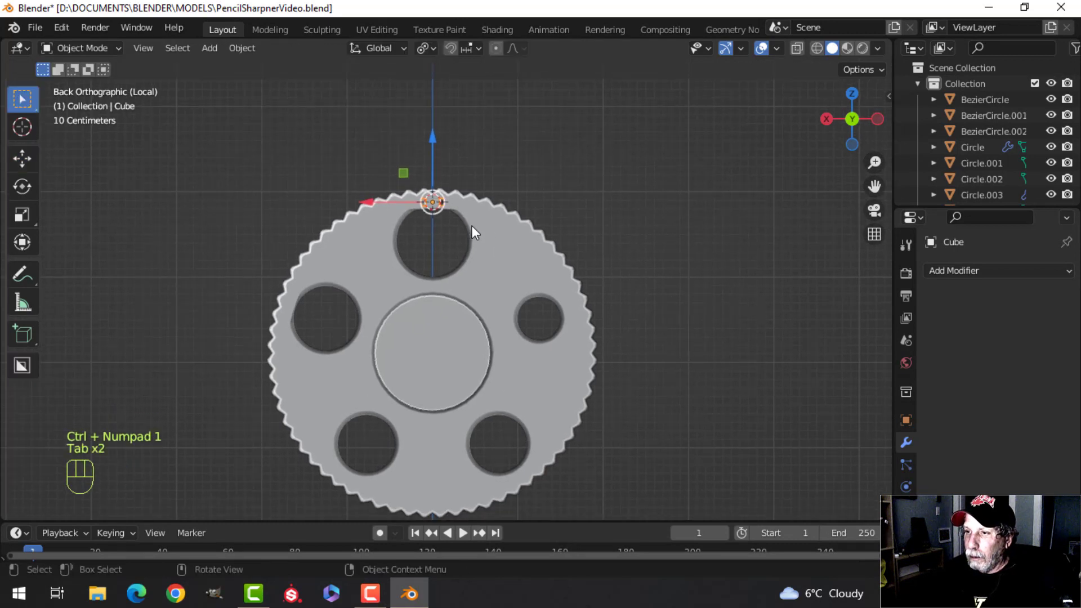
key(Tab)
key(a)
shift+middle_drag(511, 317, 505, 279)
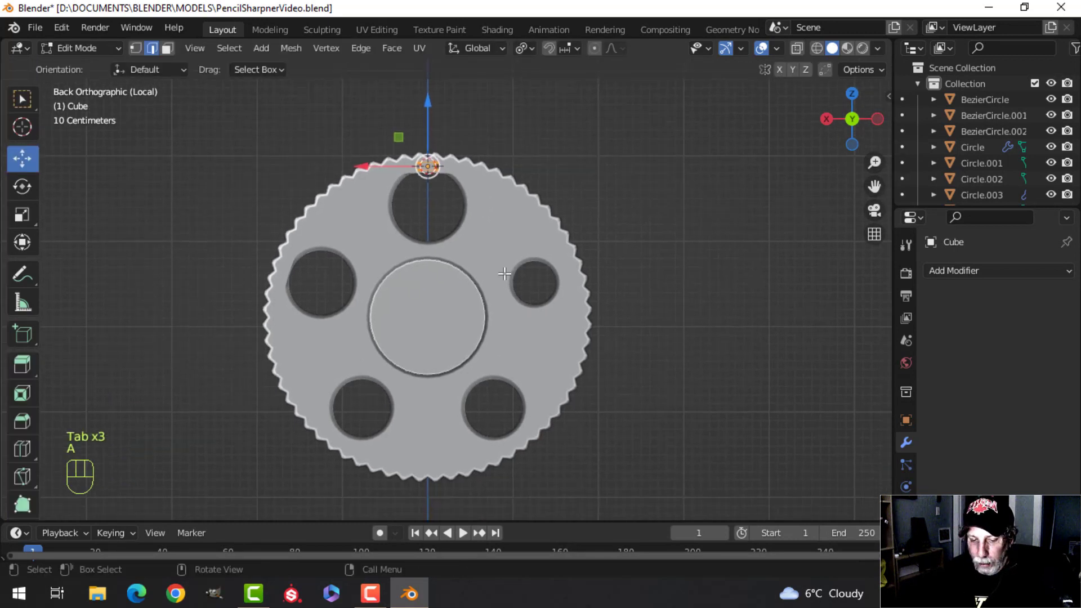
key(shift+d)
drag(436, 109, 446, 227)
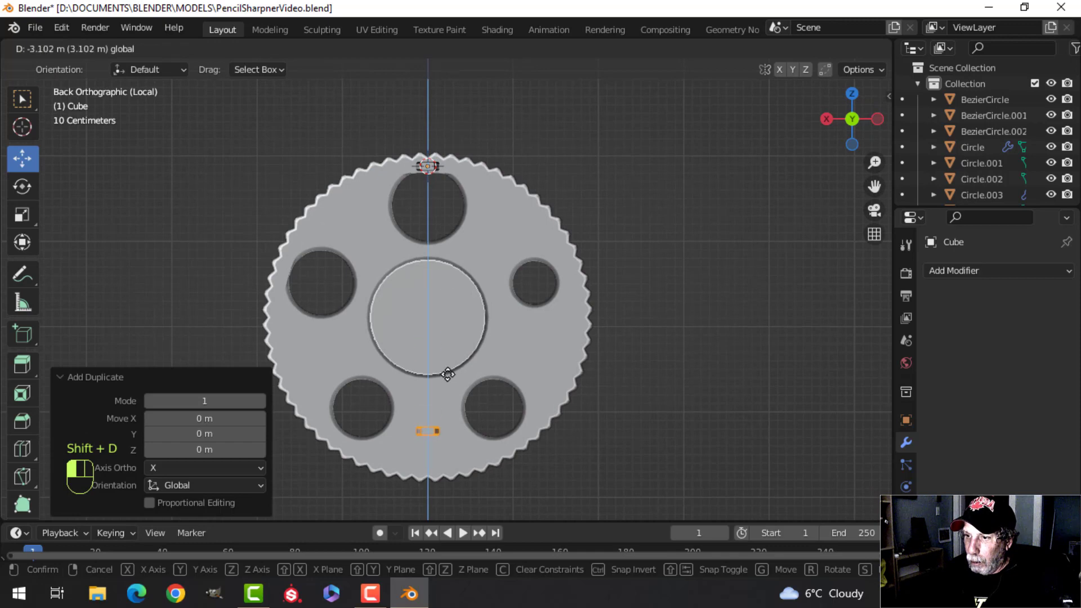
drag(449, 409, 450, 411)
middle_drag(451, 411, 628, 428)
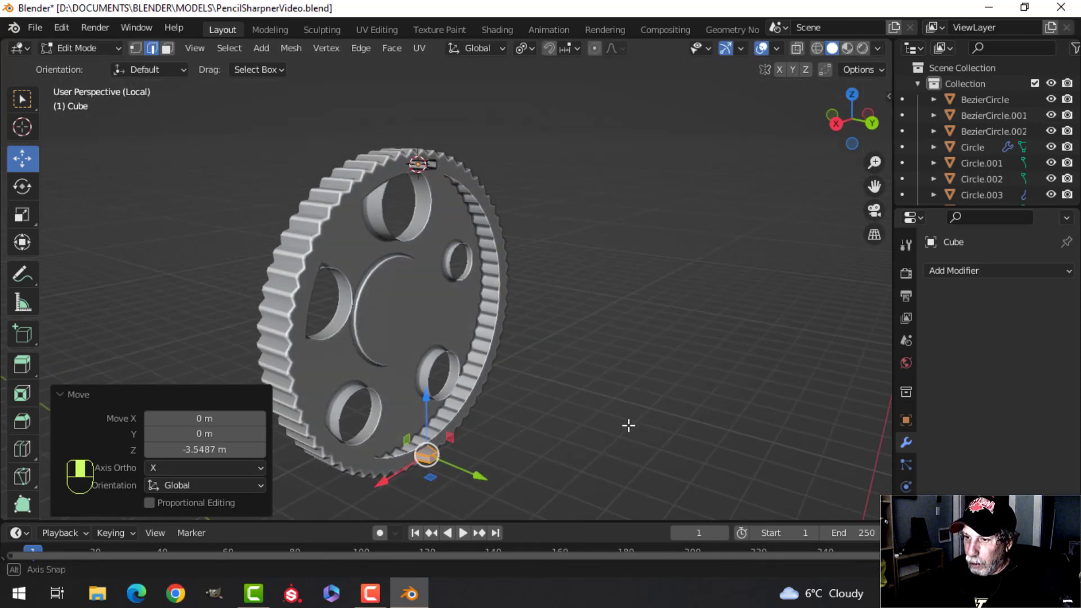
scroll(552, 362, up, 5)
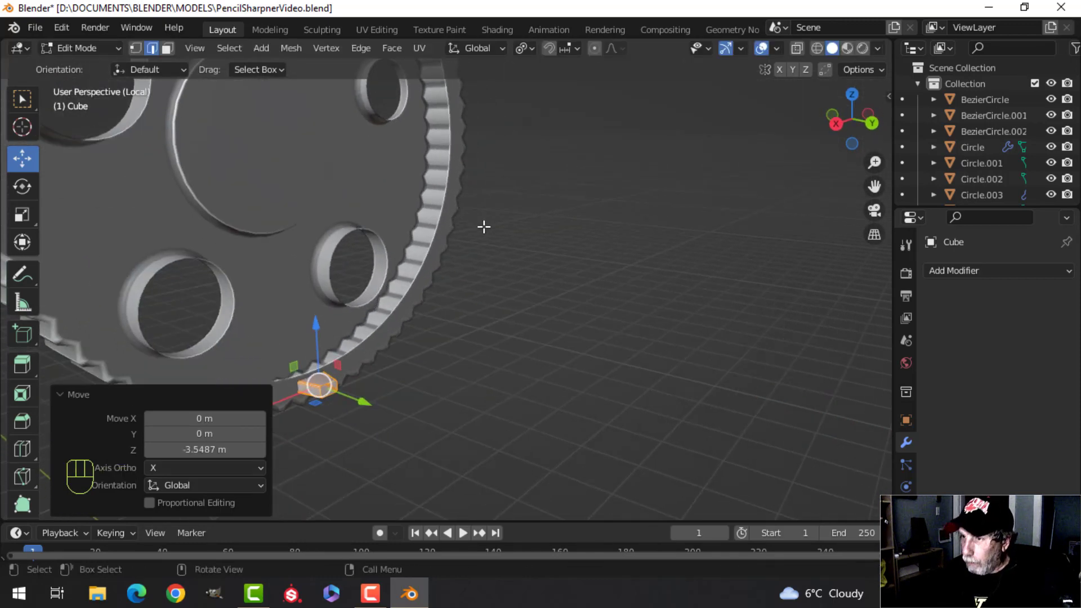
Duplicate both bars in place and try to rotate the copies 90° about the Y axis
key(KP_1)
key(ctrl+KP_1)
scroll(471, 241, down, 4)
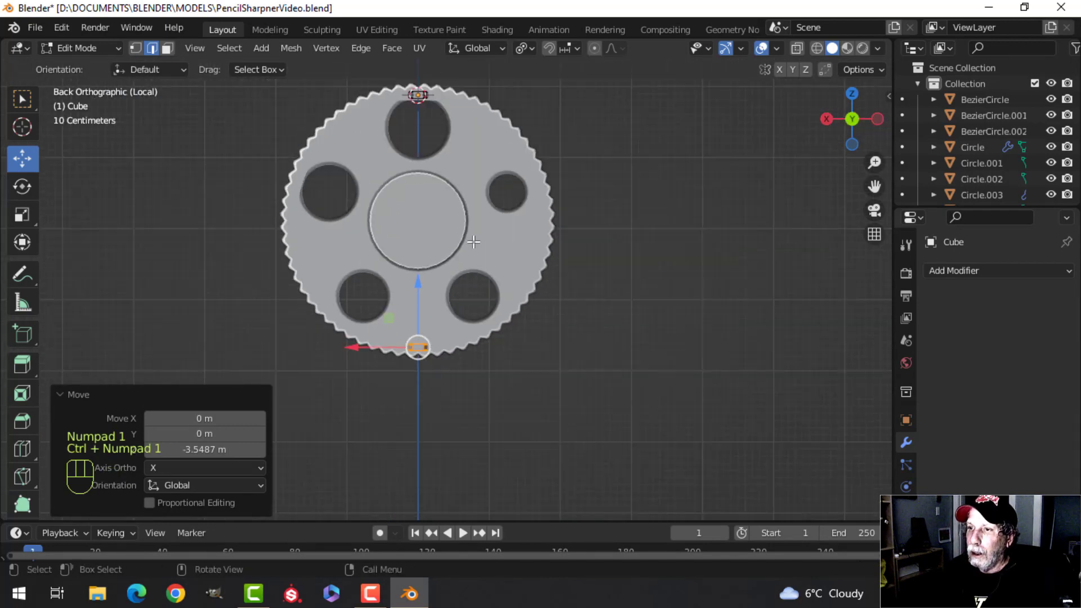
key(a)
right_click(494, 256)
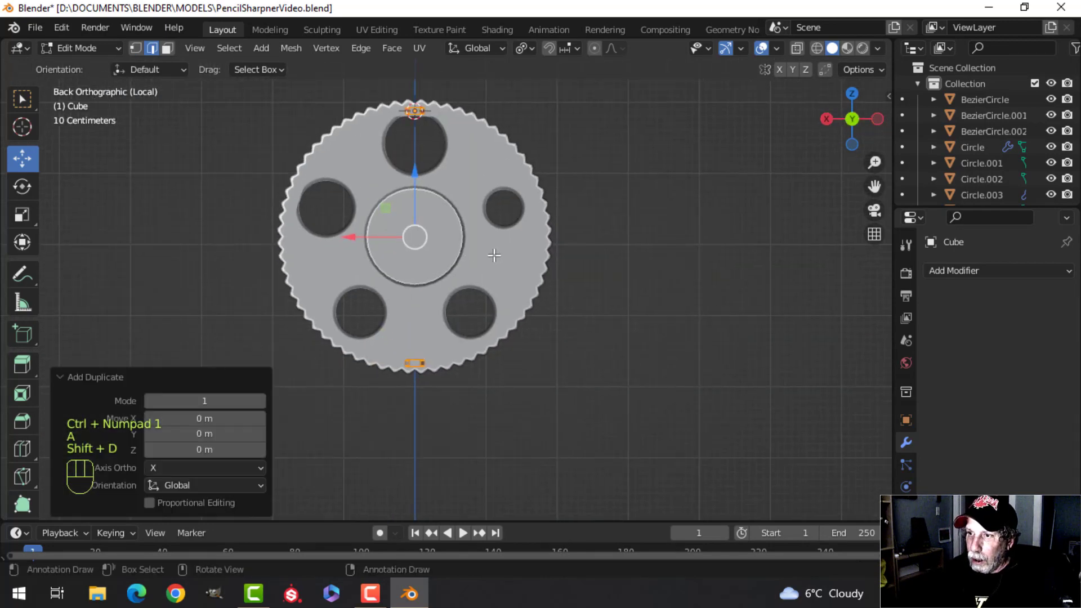
key(r)
key(y)
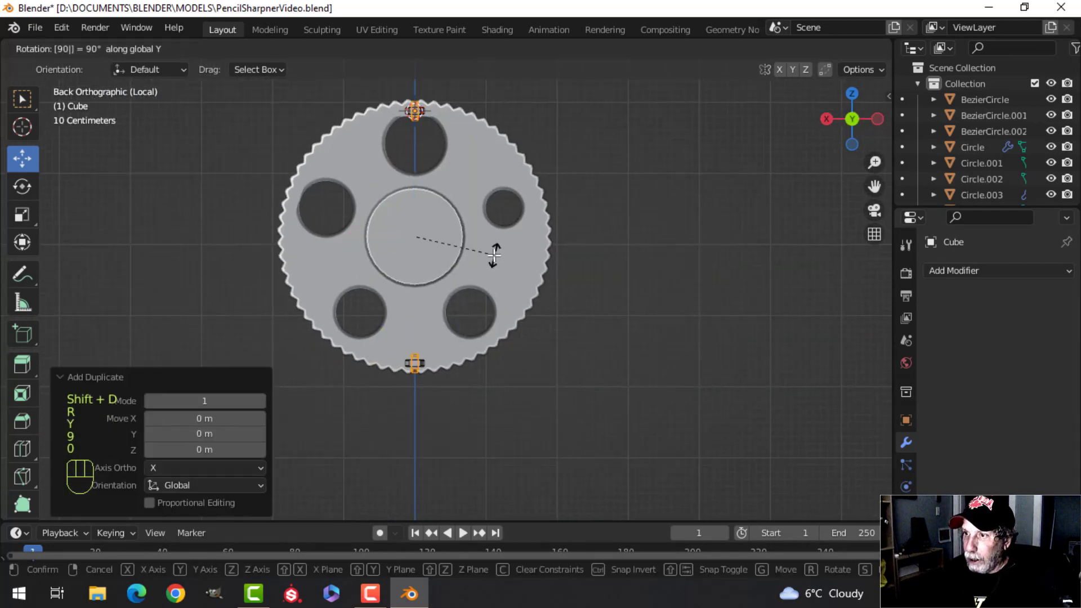
key(Escape)
Set the transform pivot to Median Point and rotate the duplicated pair of bars 90° about the global Y axis
click(523, 49)
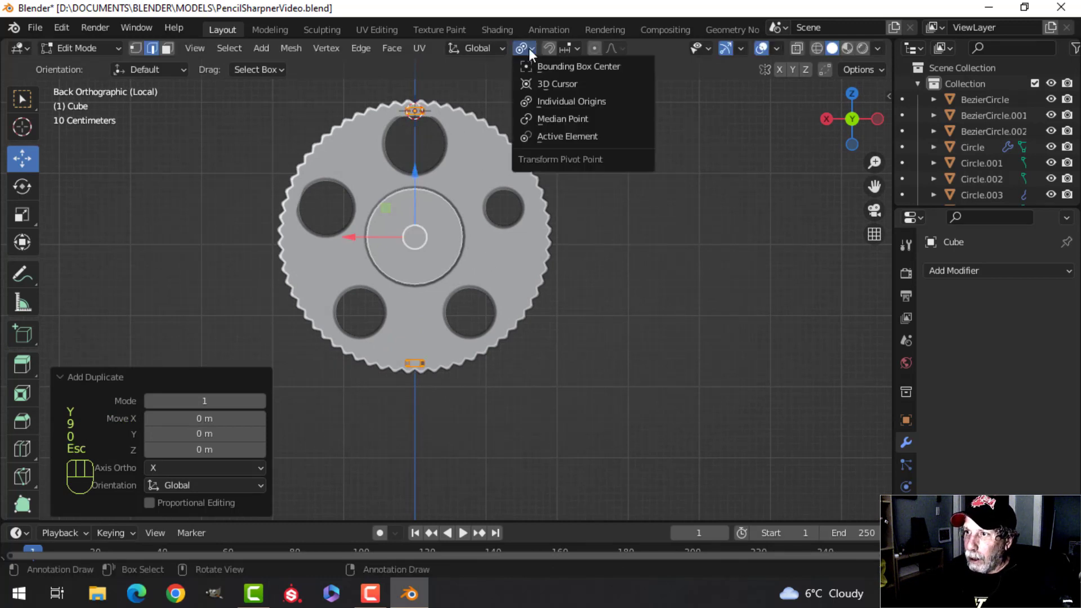
click(549, 118)
text(ry)
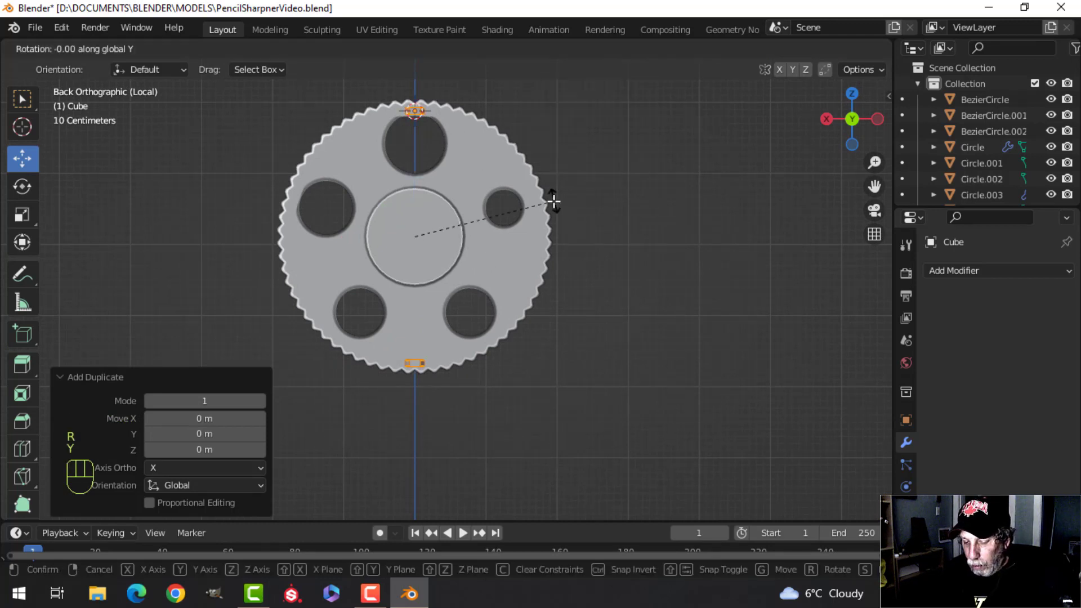
text(90)
click(554, 201)
middle_drag(552, 220, 489, 242)
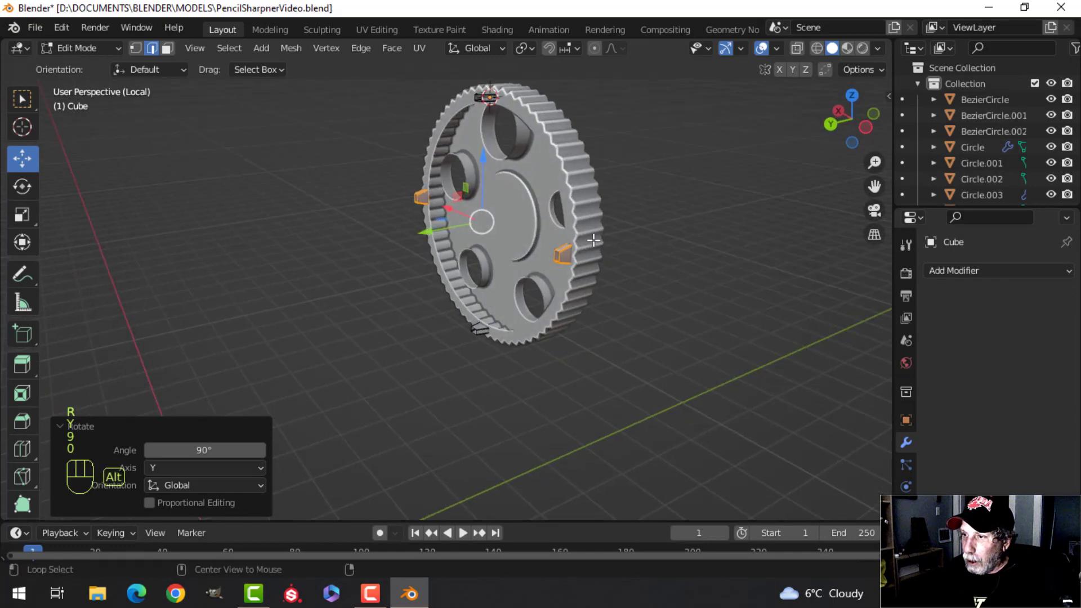
Scale all four bars up by about 1.35 around their individual origins
key(alt+a)
middle_drag(582, 238, 498, 225)
key(Tab)
key(alt+a)
key(Tab)
key(a)
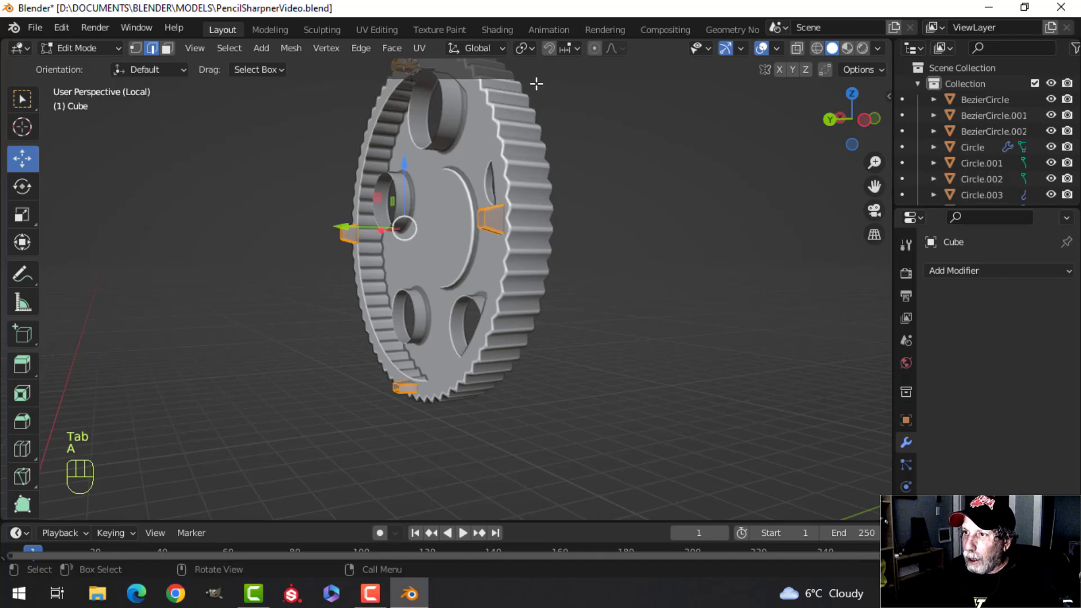
click(523, 49)
click(544, 99)
key(s)
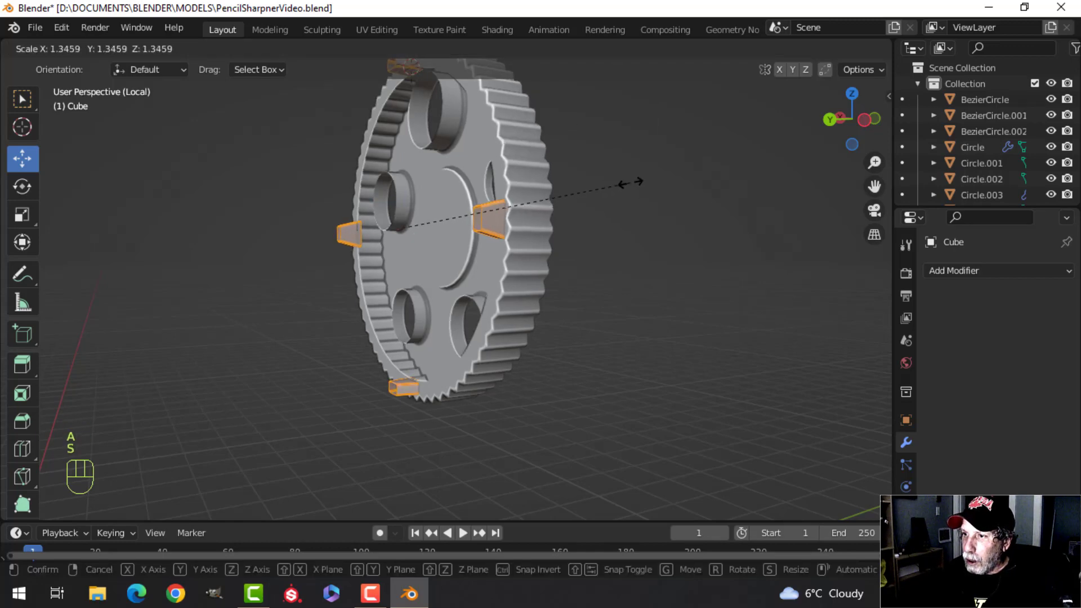
click(630, 181)
middle_drag(631, 182, 521, 243)
key(Tab)
key(alt+a)
Leave local view and examine how the four bars sit between the dial and the sharpener's front plate
key(slash)
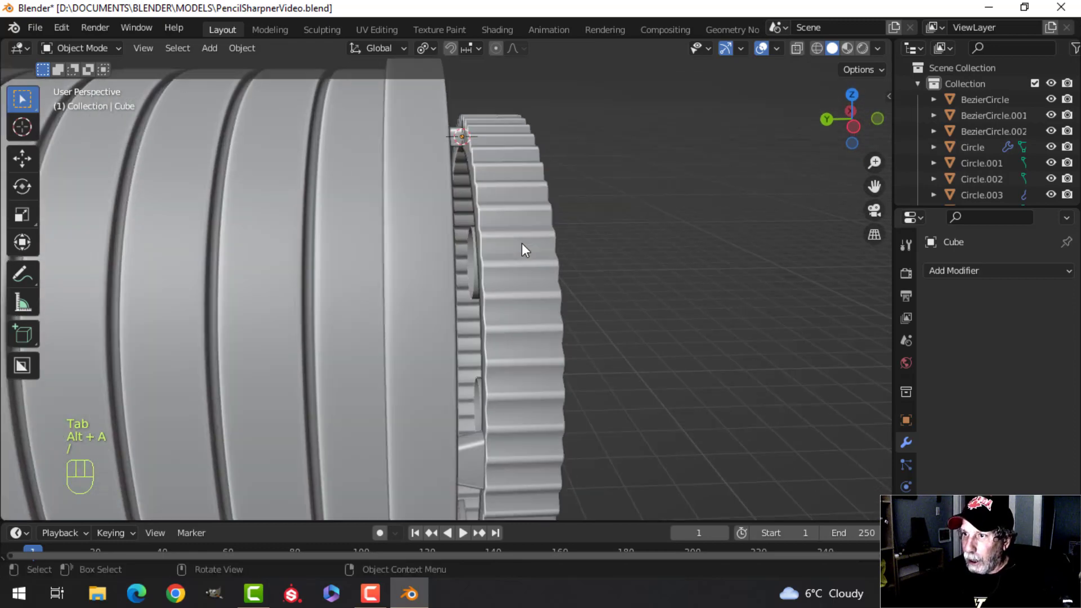
scroll(521, 242, down, 8)
middle_drag(513, 286, 353, 289)
scroll(406, 273, up, 3)
shift+middle_drag(415, 270, 420, 322)
middle_drag(420, 322, 520, 305)
click(346, 306)
click(370, 312)
key(KP_1)
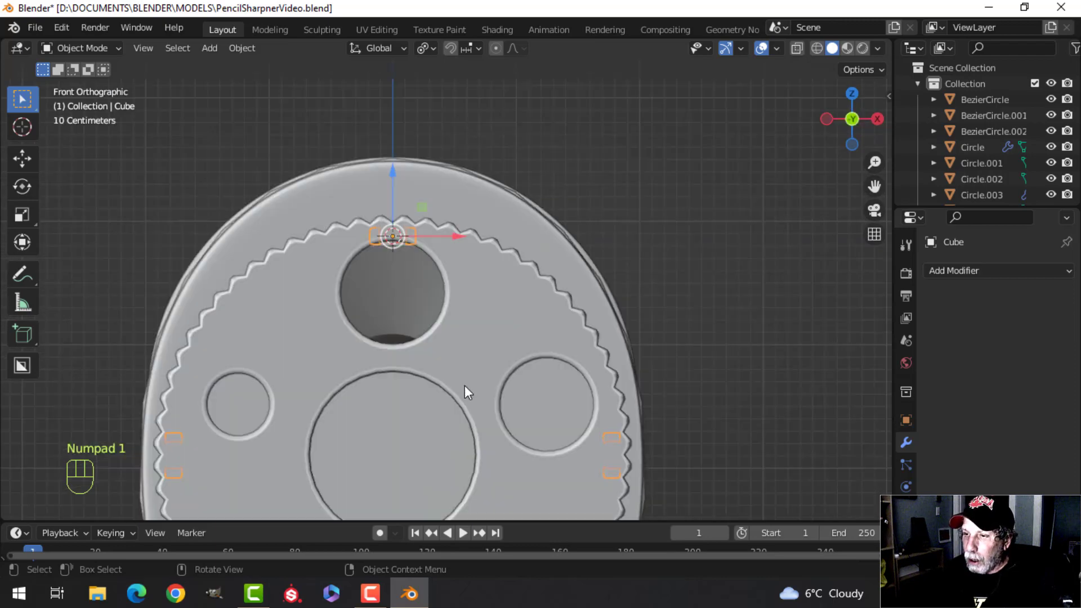
scroll(465, 385, down, 1)
shift+middle_drag(465, 385, 441, 262)
Select the dial's central round face and snap the 3D cursor to it
click(487, 292)
key(Tab)
key(a)
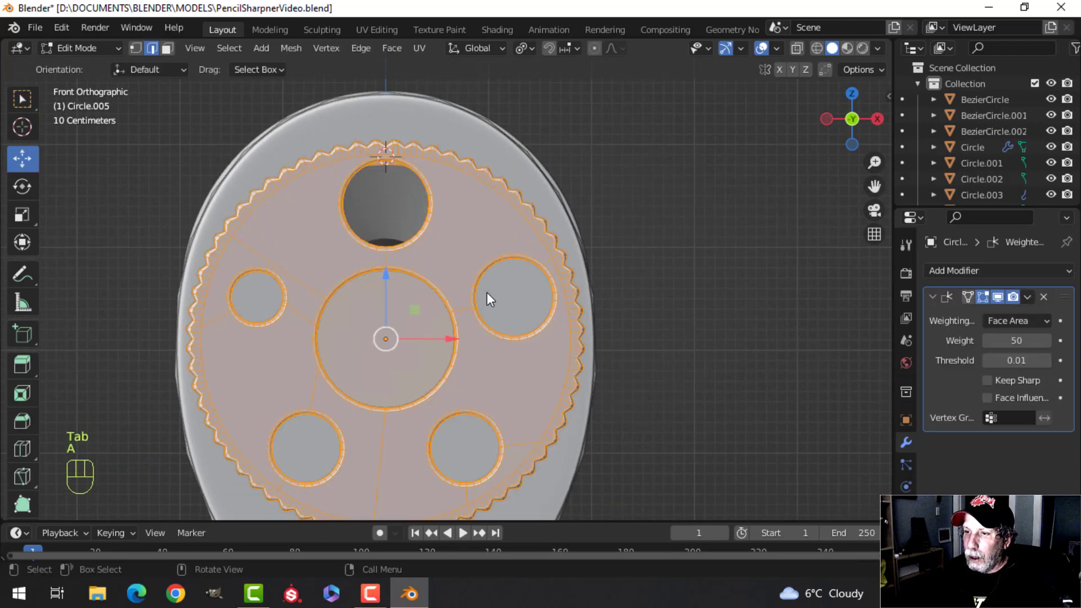
key(alt+a)
key(3)
click(399, 343)
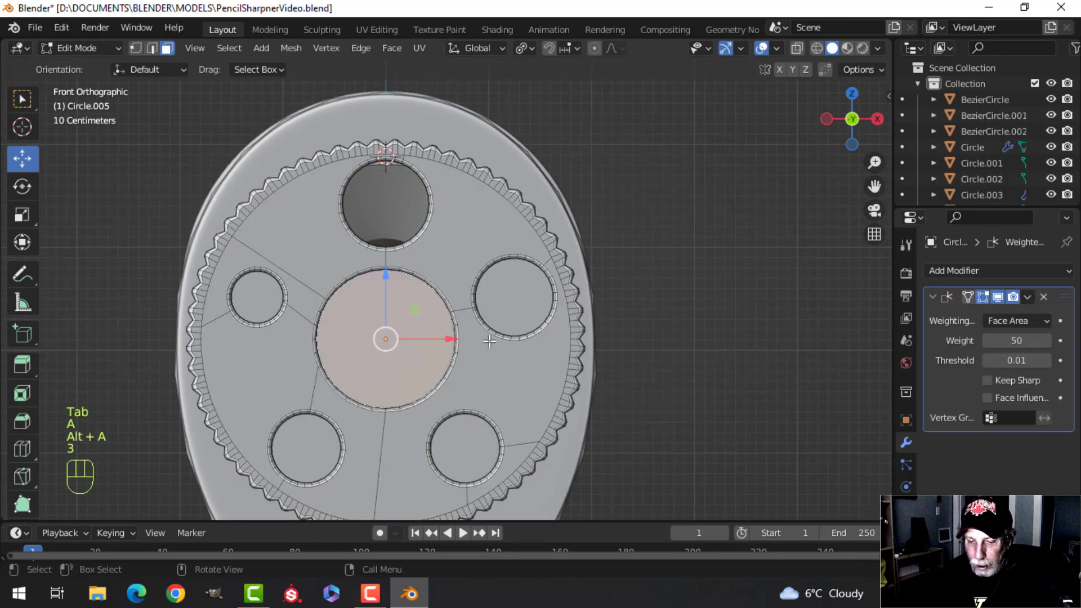
key(shift+s)
click(491, 420)
key(Tab)
middle_drag(491, 420, 467, 353)
scroll(468, 353, up, 2)
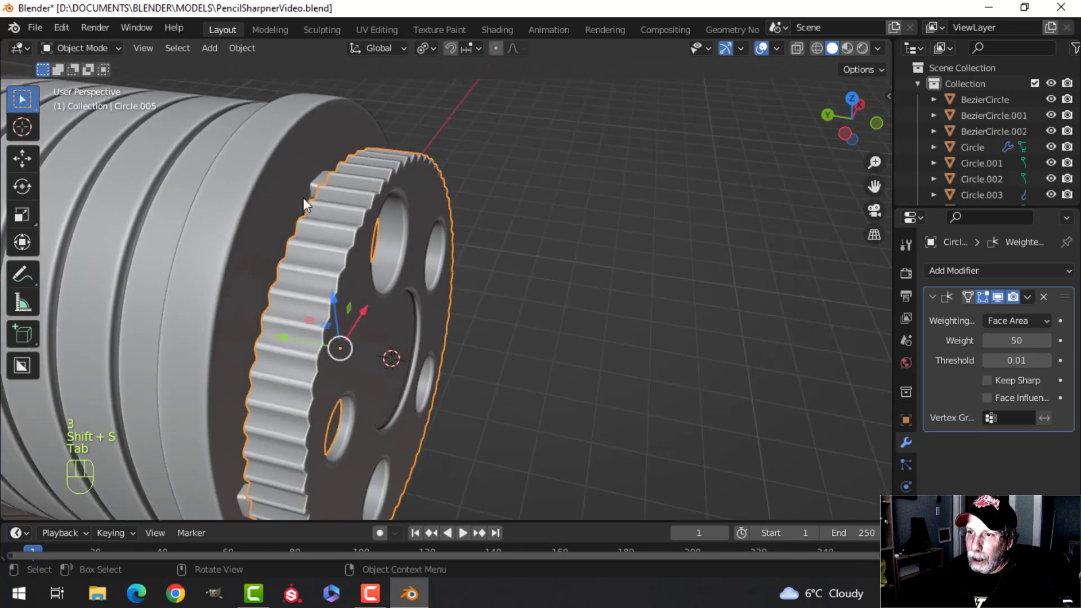
Set the pivot to Median Point and set the bars object's origin to the 3D cursor at the dial's centre
click(316, 181)
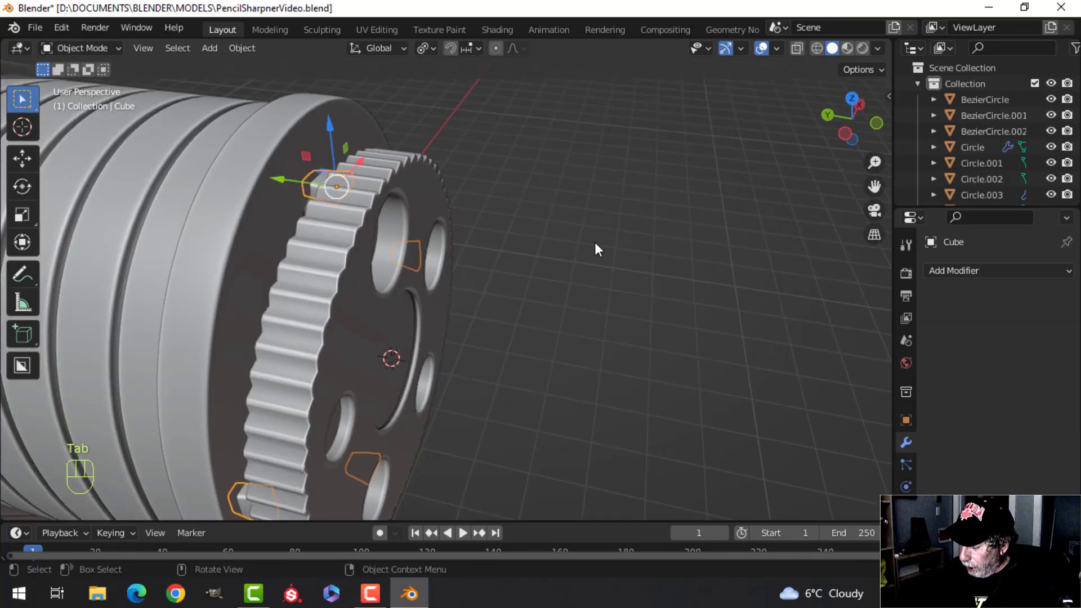
key(KP_1)
scroll(572, 266, down, 3)
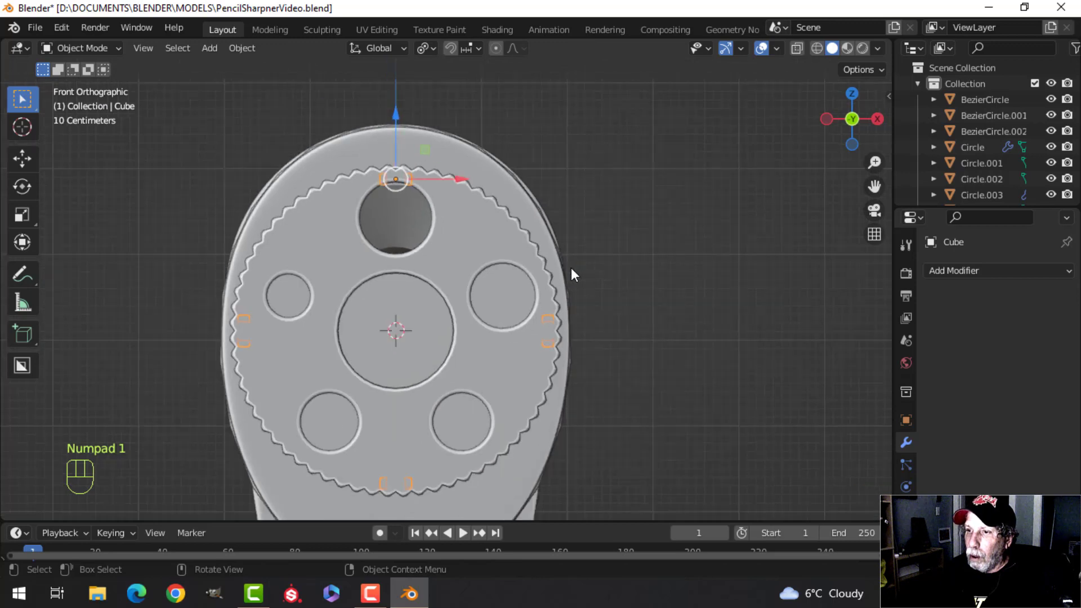
shift+middle_drag(571, 268, 566, 255)
click(423, 48)
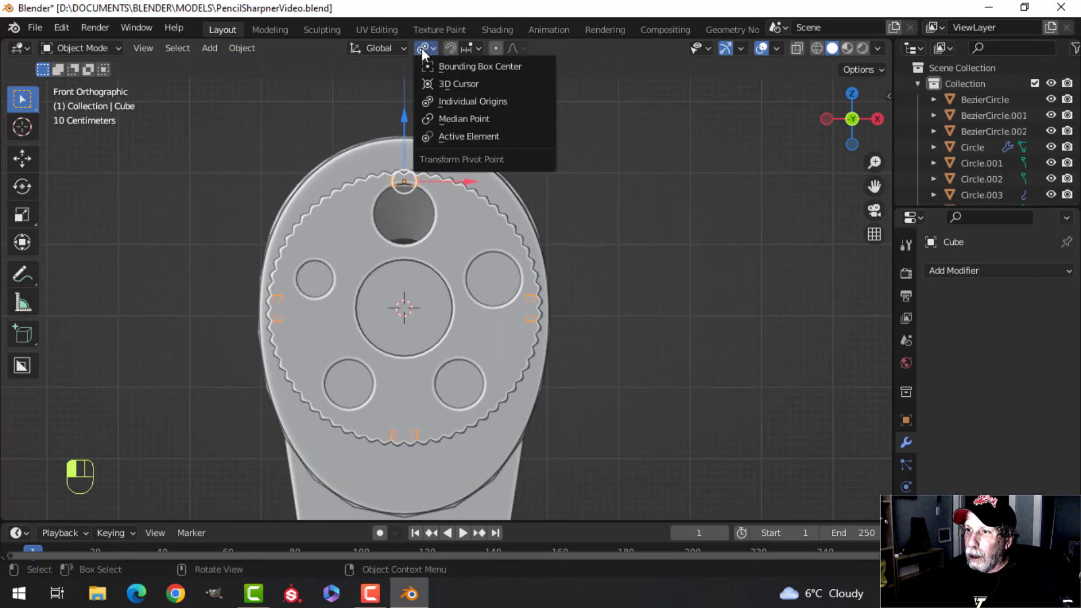
click(455, 118)
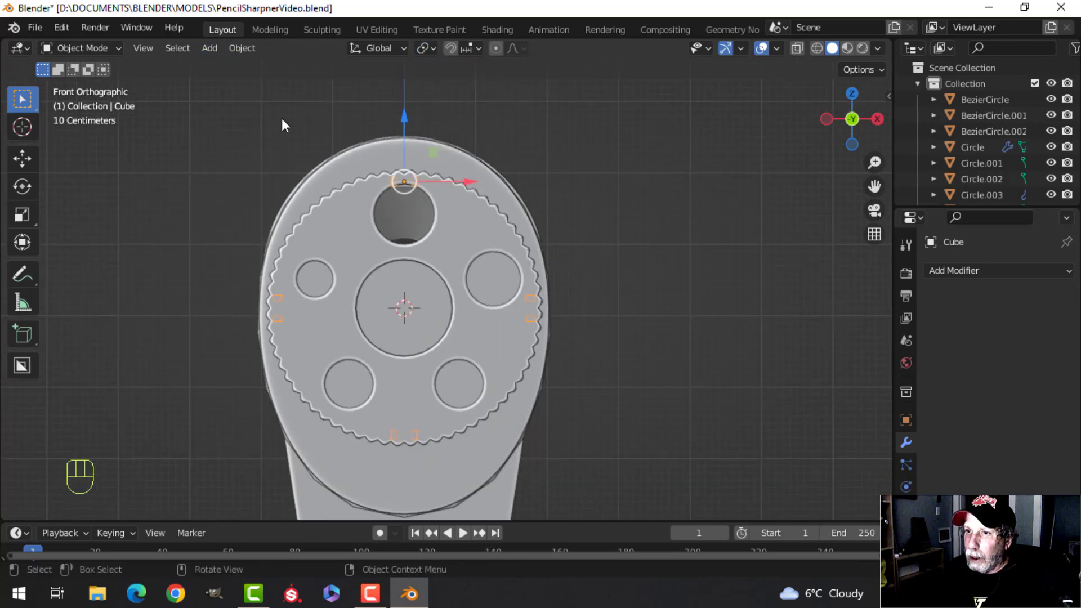
click(253, 48)
mouse_move(278, 77)
click(417, 113)
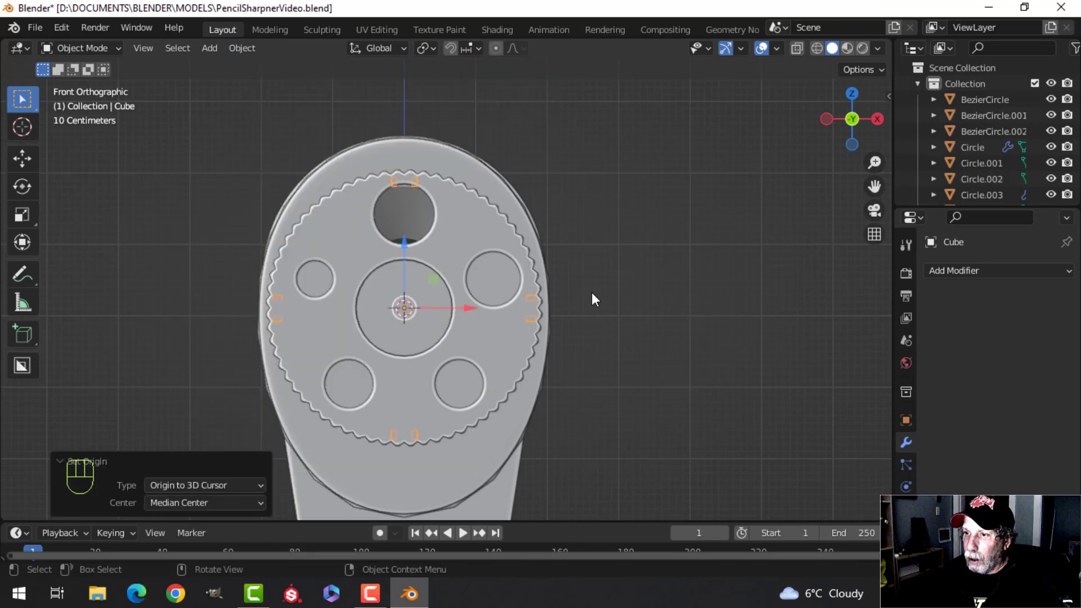
Rotate the four bars about 21.9° around the dial's centre in front view so they clear the pencil hole
key(r)
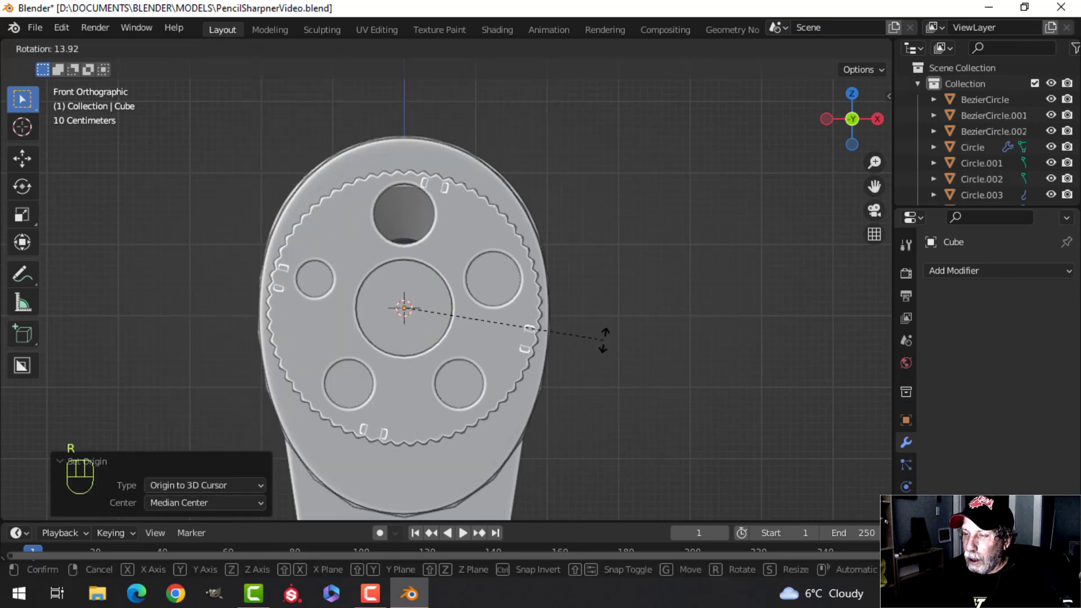
click(612, 372)
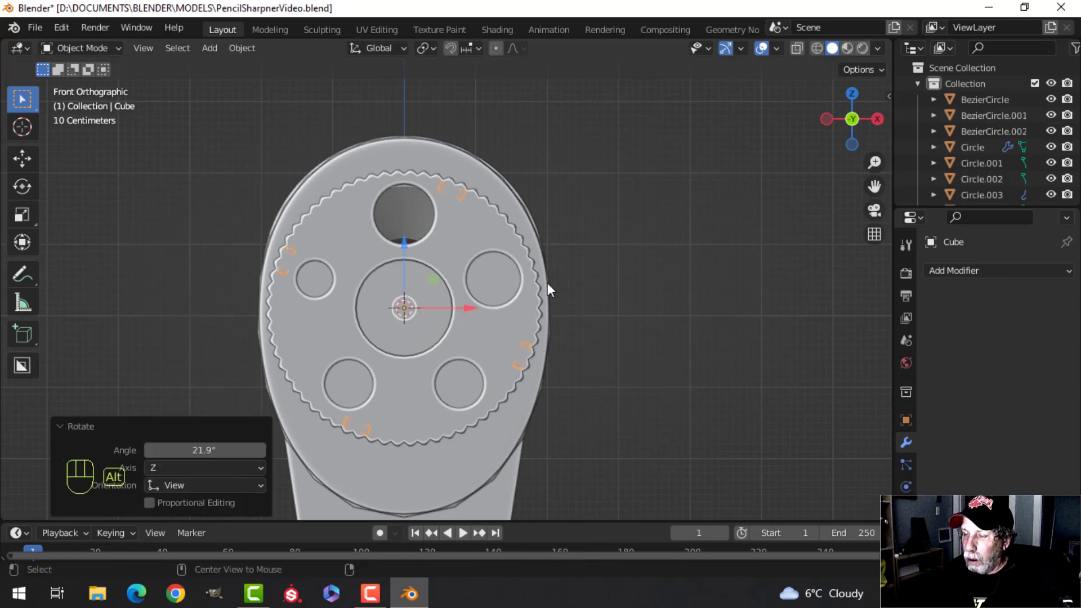
key(alt+a)
mouse_move(547, 283)
middle_down()
mouse_move(558, 333)
mouse_move(265, 323)
mouse_move(563, 331)
mouse_move(466, 354)
mouse_move(480, 350)
mouse_move(461, 322)
mouse_move(491, 305)
mouse_move(468, 334)
mouse_move(475, 331)
middle_up()
scroll(560, 330, up, 3)
key(Tab)
key(Tab)
Deselect everything and turn on the Face Orientation overlay for the whole sharpener
scroll(585, 326, down, 4)
key(alt+a)
scroll(517, 320, down, 3)
click(779, 46)
click(729, 335)
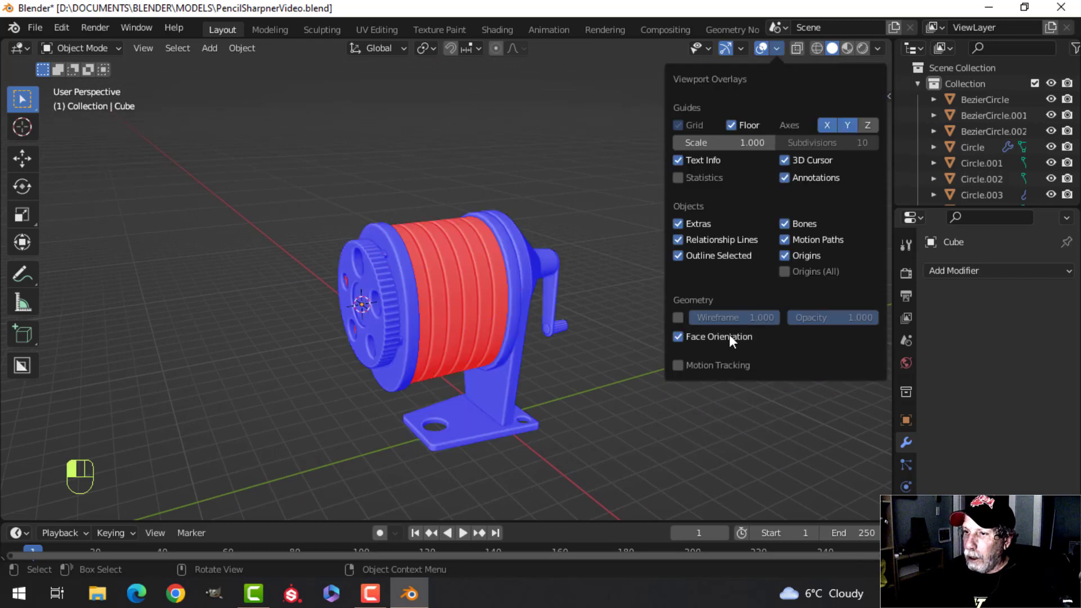
Recalculate the ribbed barrel's normals to face outward, and turn off the Face Orientation overlay
click(451, 279)
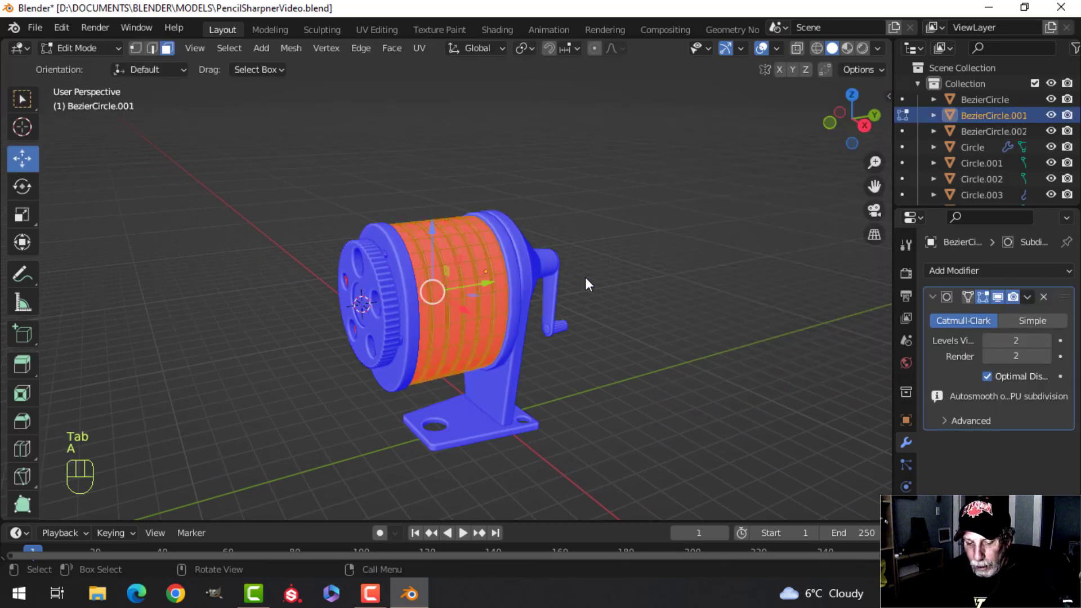
key(alt+n)
click(585, 277)
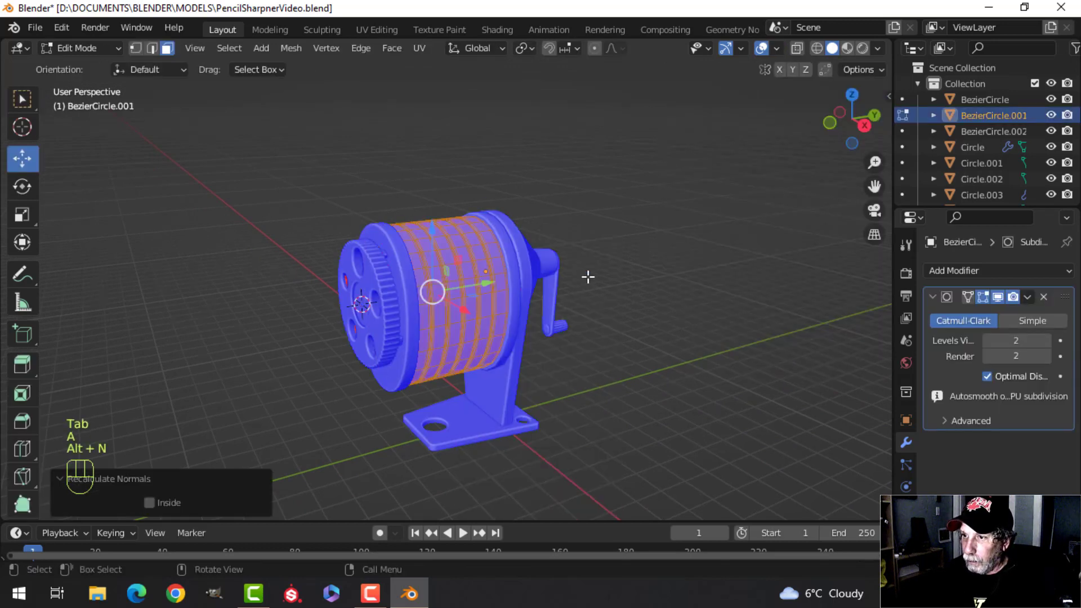
key(Tab)
key(alt+a)
middle_drag(707, 262, 673, 233)
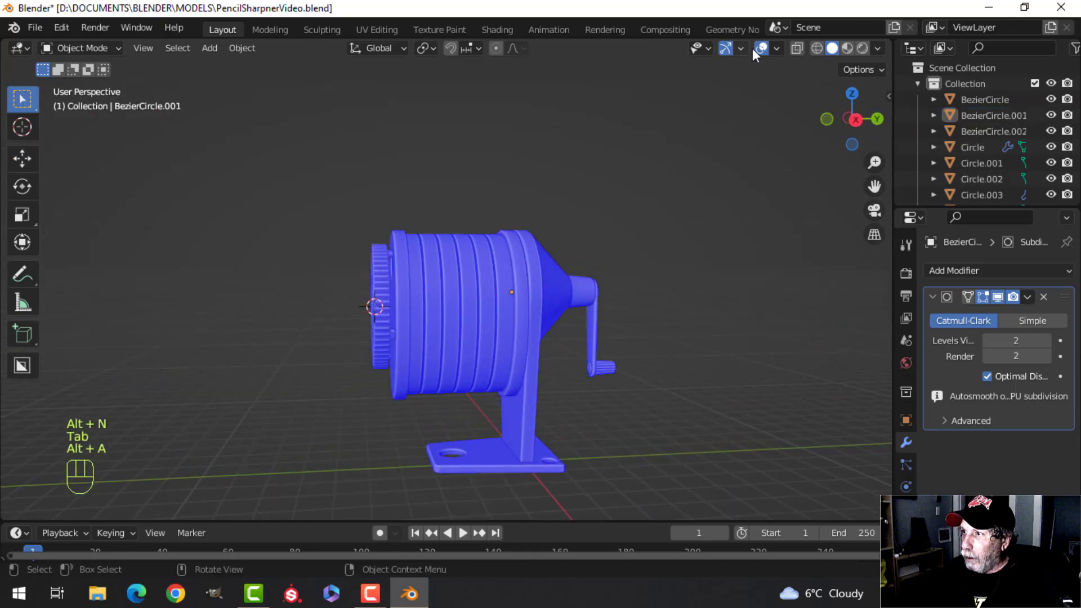
click(777, 48)
click(733, 331)
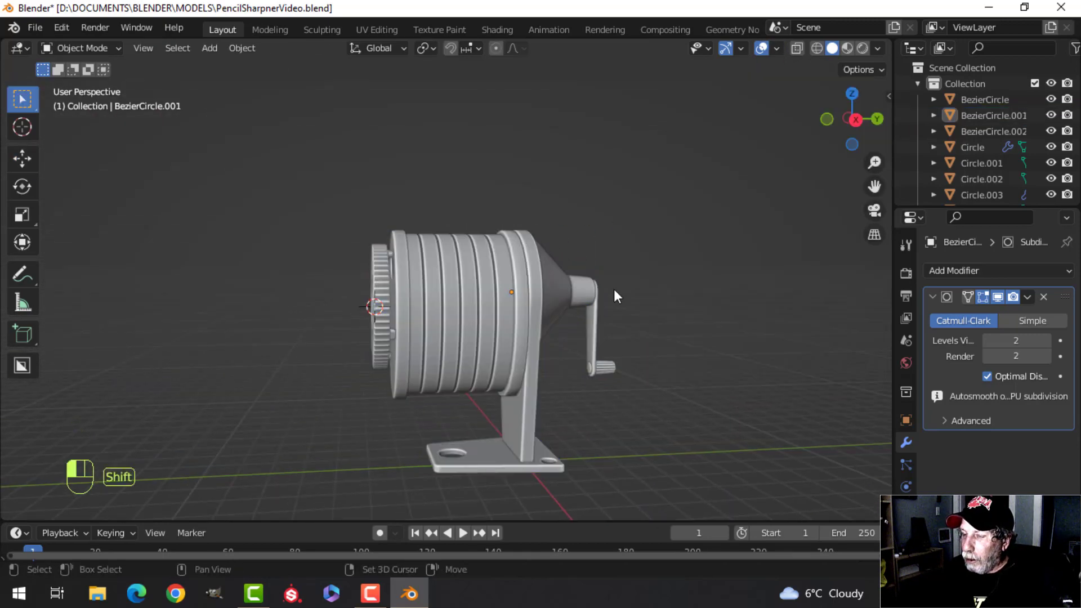
Select three adjacent faces on the barrel's rearmost band and duplicate them in place
scroll(587, 306, up, 4)
key(Tab)
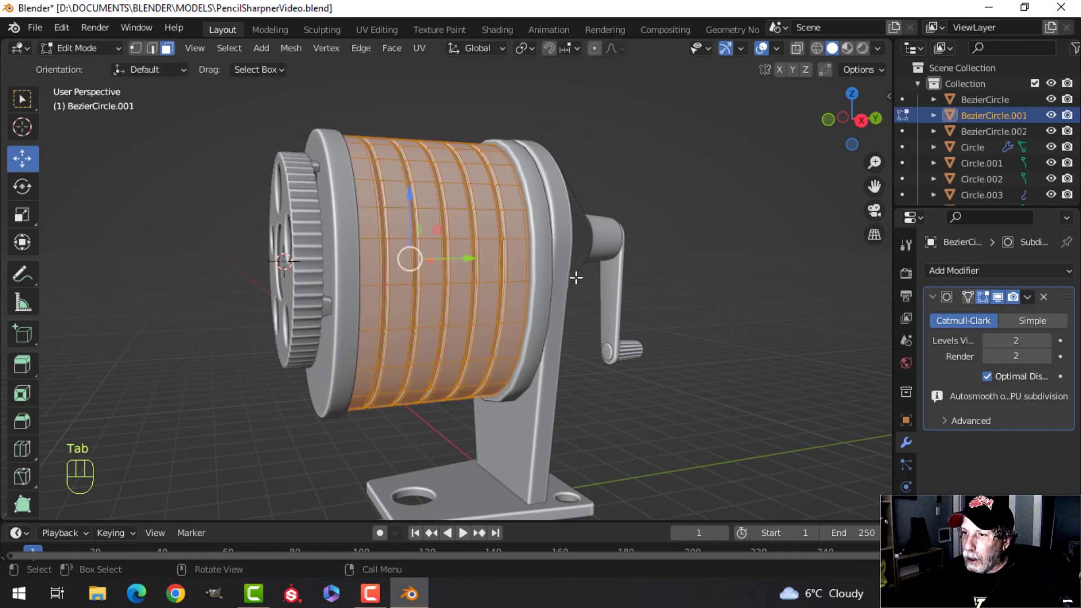
scroll(580, 275, up, 3)
key(alt+a)
scroll(579, 275, up, 1)
shift+middle_drag(583, 251, 555, 270)
key(2)
shift+middle_drag(559, 217, 551, 278)
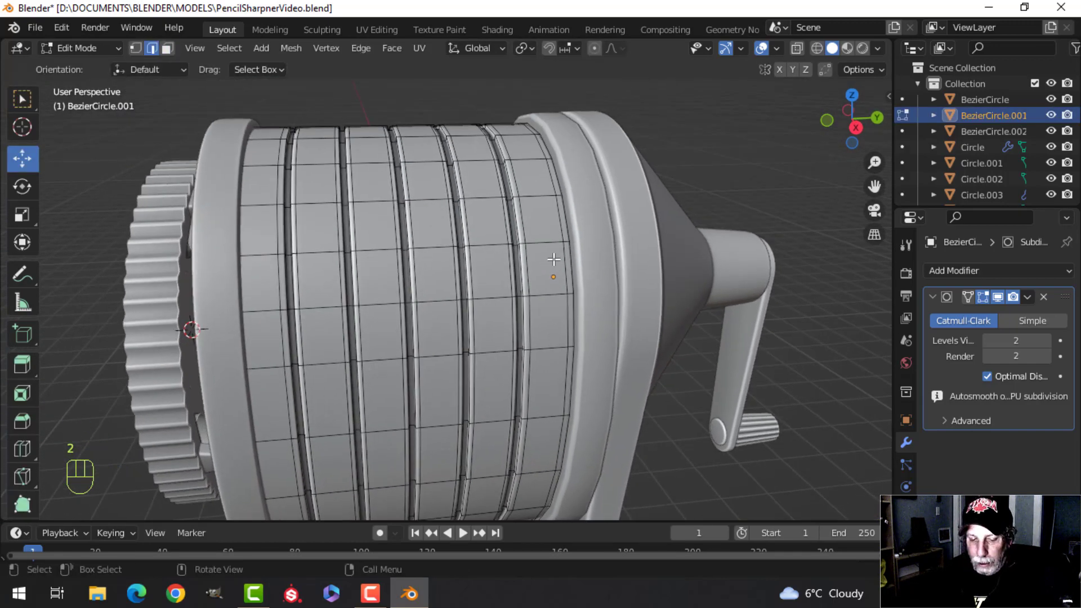
key(3)
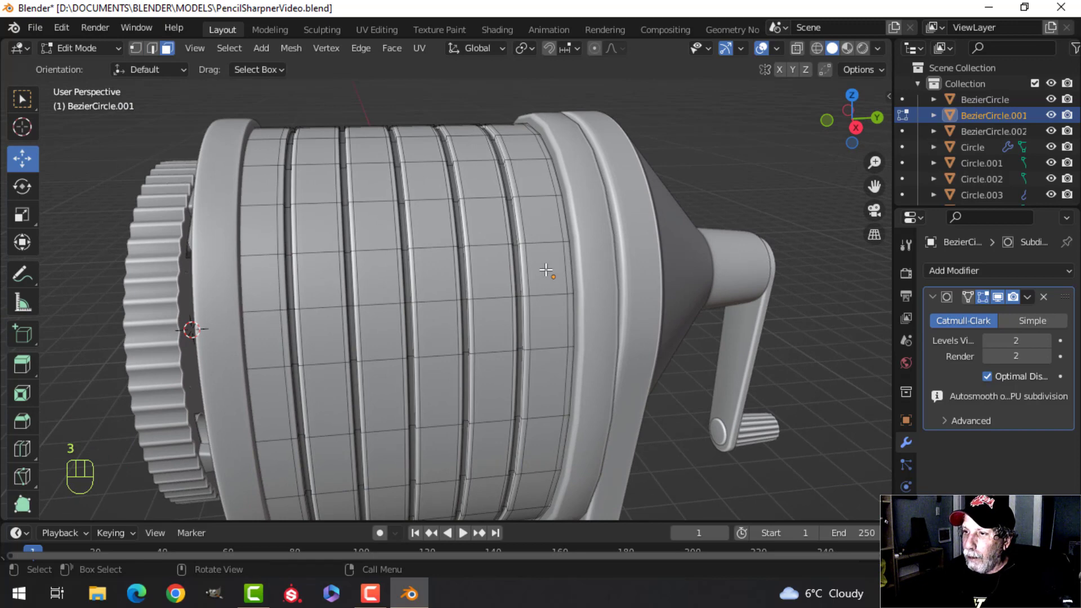
shift+click(541, 219)
middle_drag(603, 256, 544, 98)
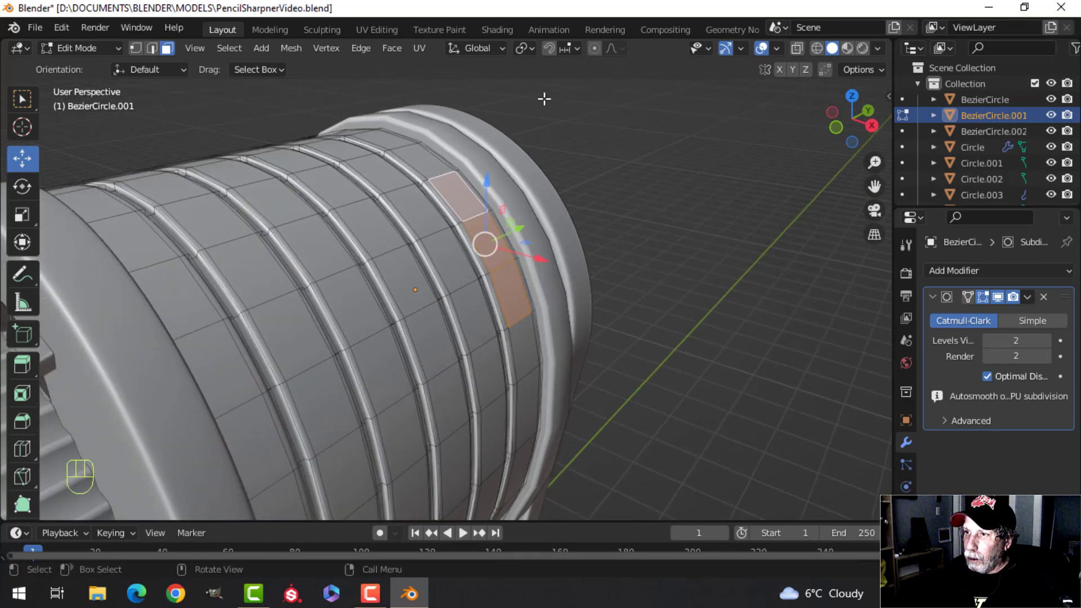
right_click(573, 208)
Set the transform orientation to Normal, move the duplicated faces slightly outward, and separate them into their own object
click(478, 49)
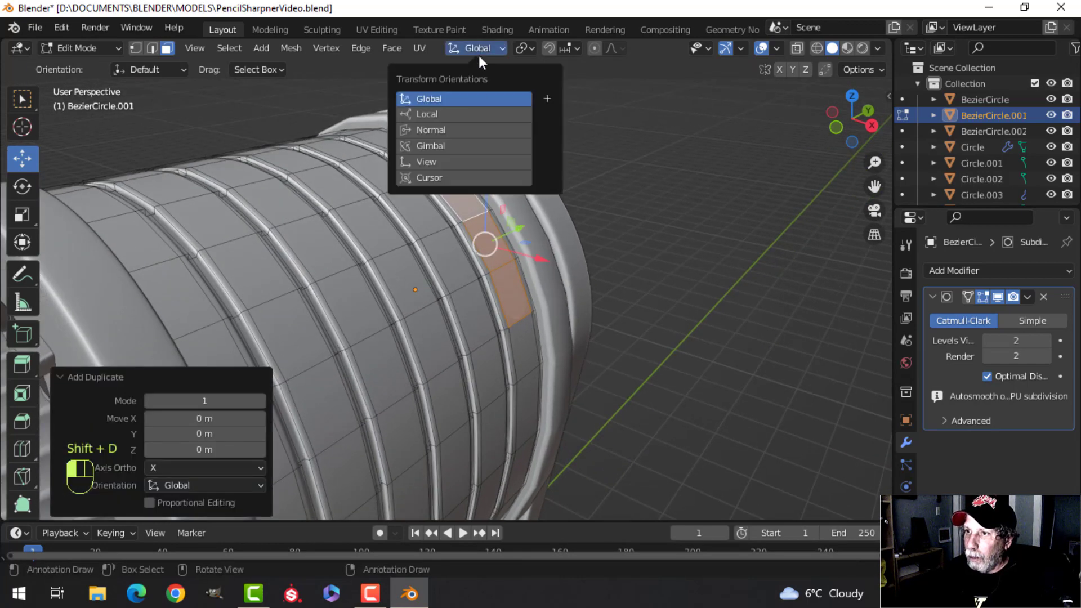
click(452, 129)
middle_drag(557, 226, 553, 225)
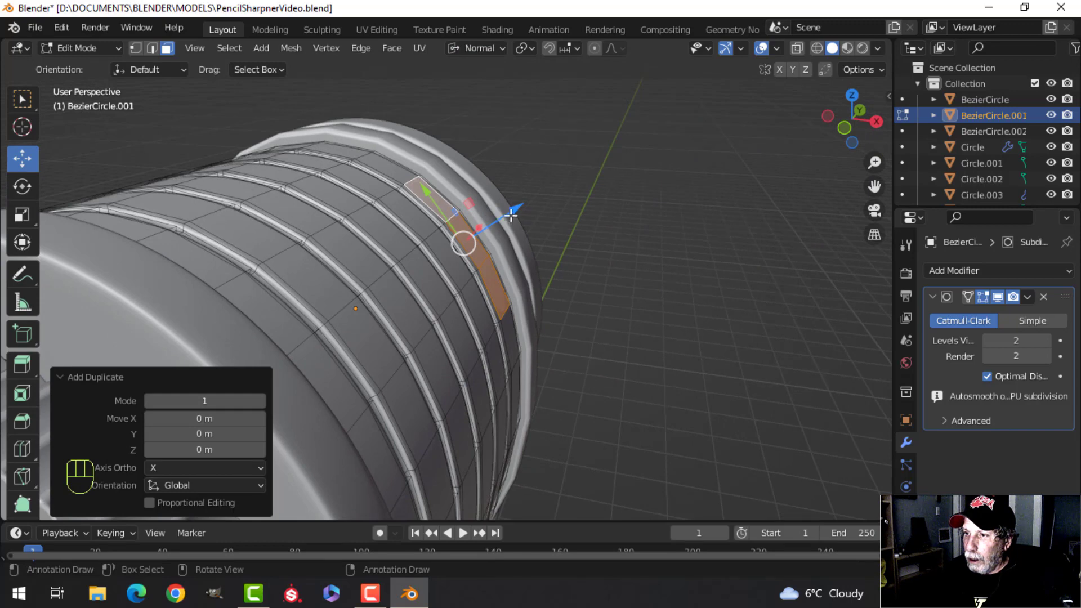
drag(511, 215, 595, 197)
key(p)
click(592, 193)
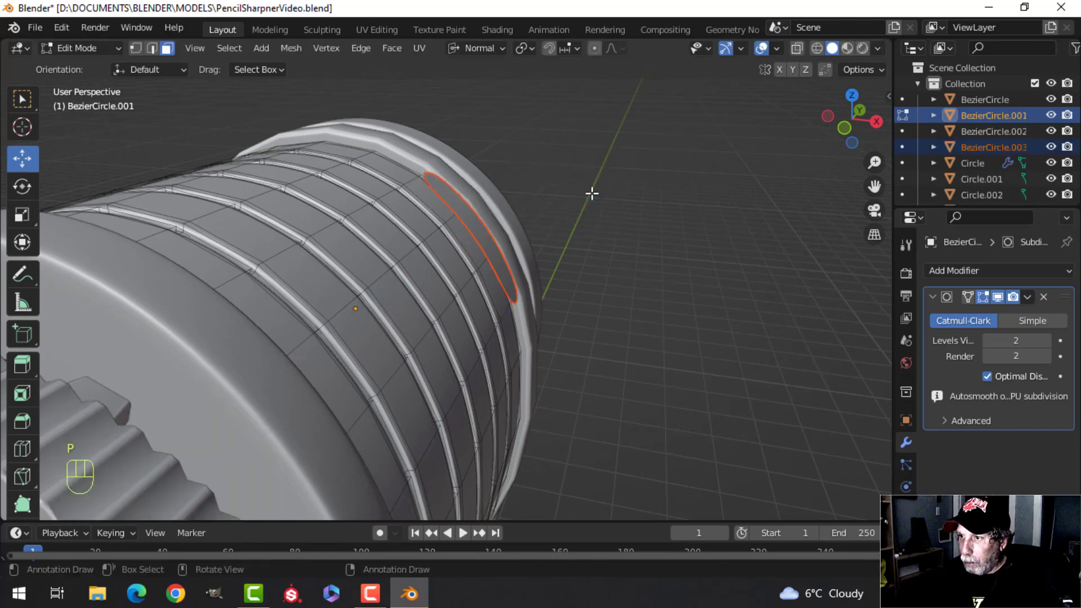
Select the separated three-face strip and remove its Subdivision modifier
key(Tab)
click(489, 241)
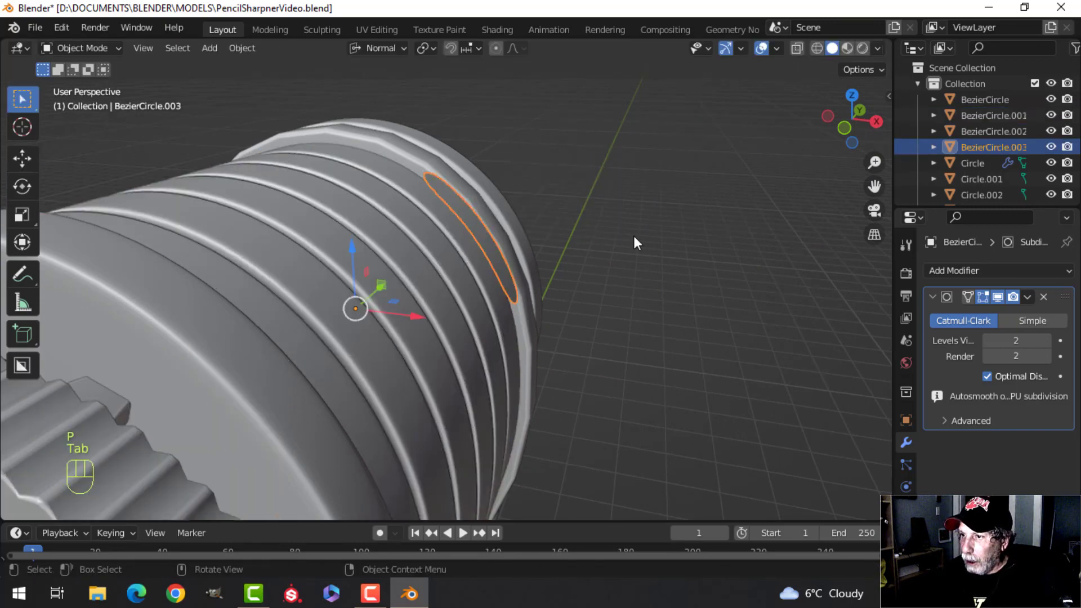
click(1043, 297)
middle_drag(586, 282, 521, 287)
Move the strip's front edges about 2.61 m along Normal X to the front ring and its rear edges slightly toward the rear ring
key(Tab)
key(a)
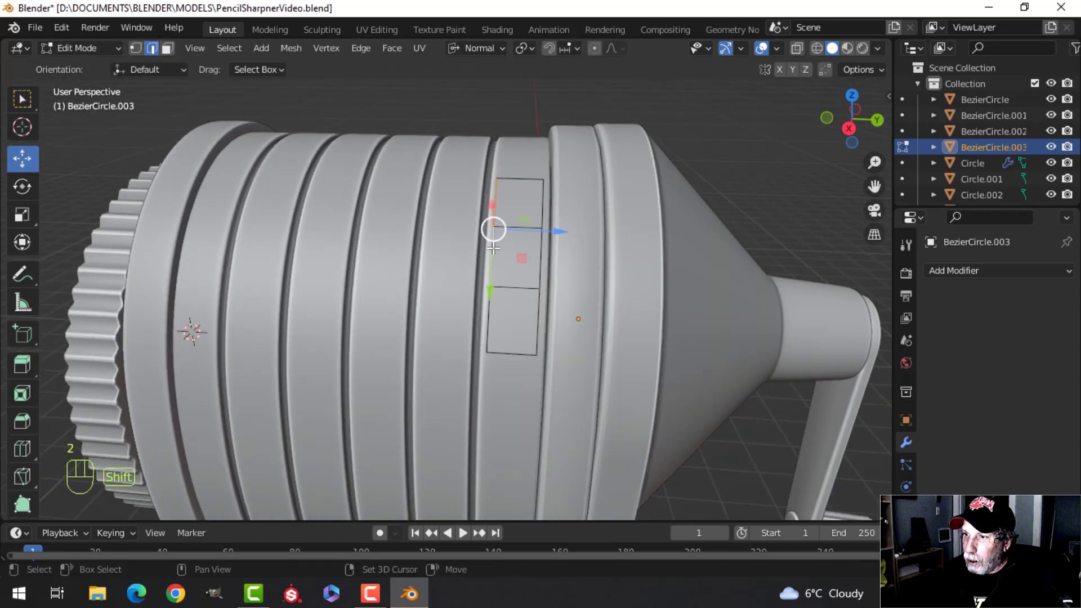
shift+click(488, 312)
scroll(483, 309, down, 2)
shift+middle_drag(442, 282, 472, 295)
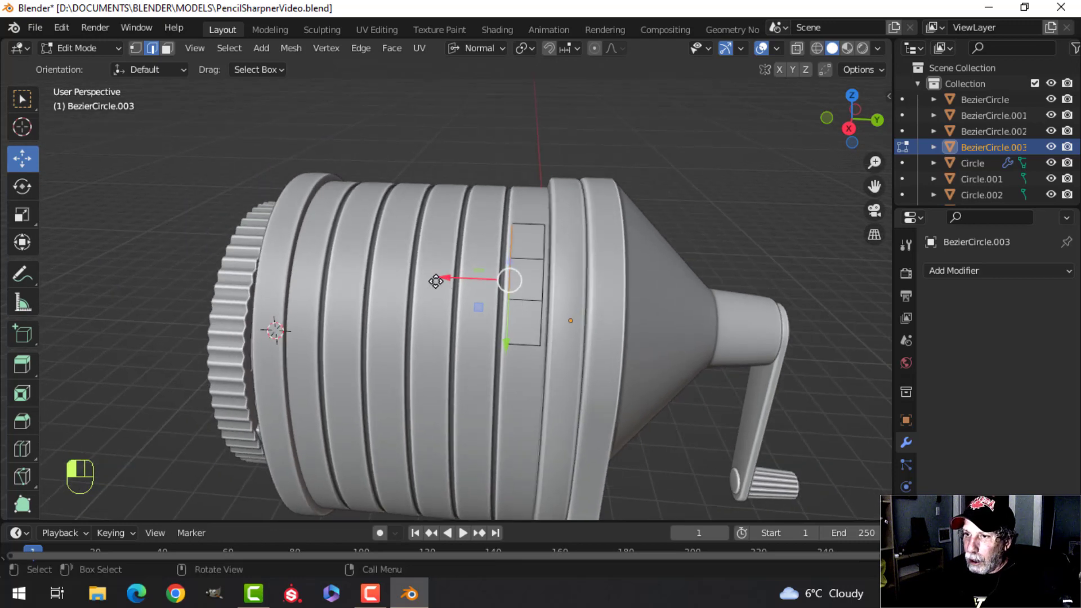
key(e)
click(219, 266)
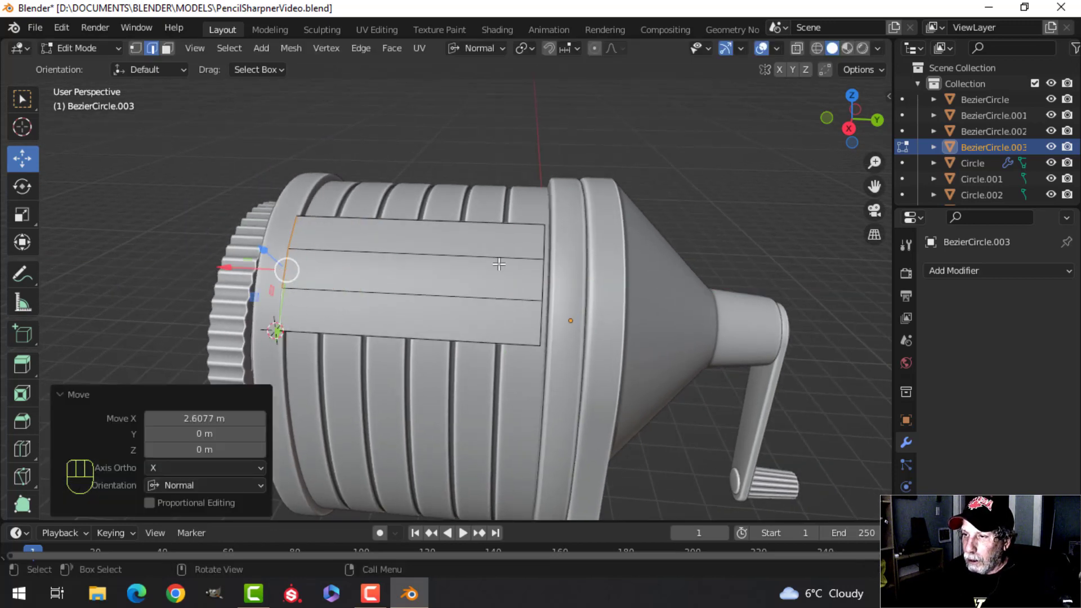
click(545, 243)
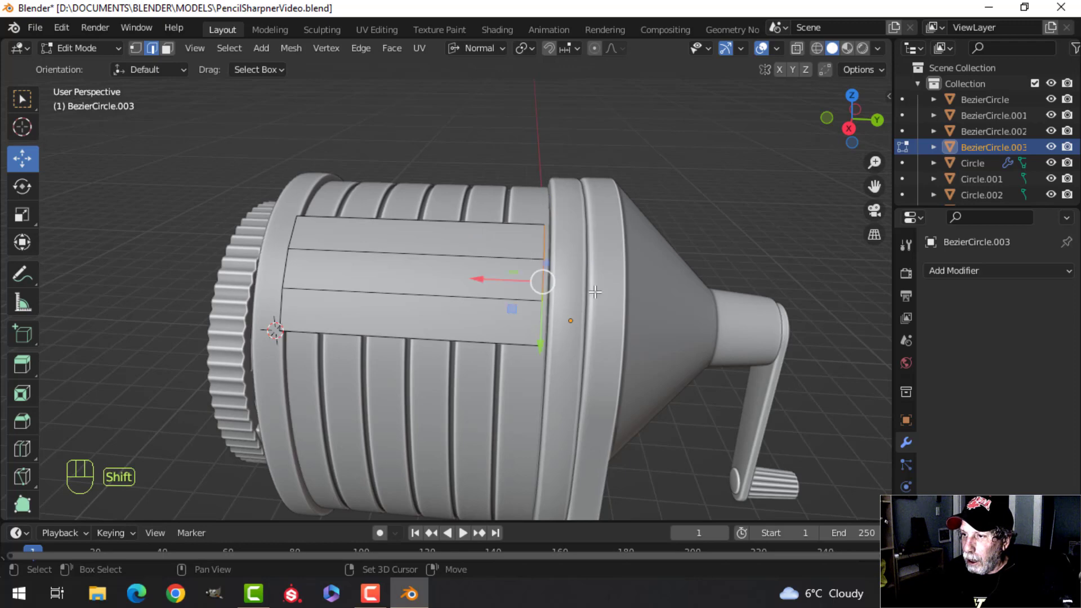
Extrude all faces of the panel in place and shrink them along their normals with an offset of -0.0207 m
key(a)
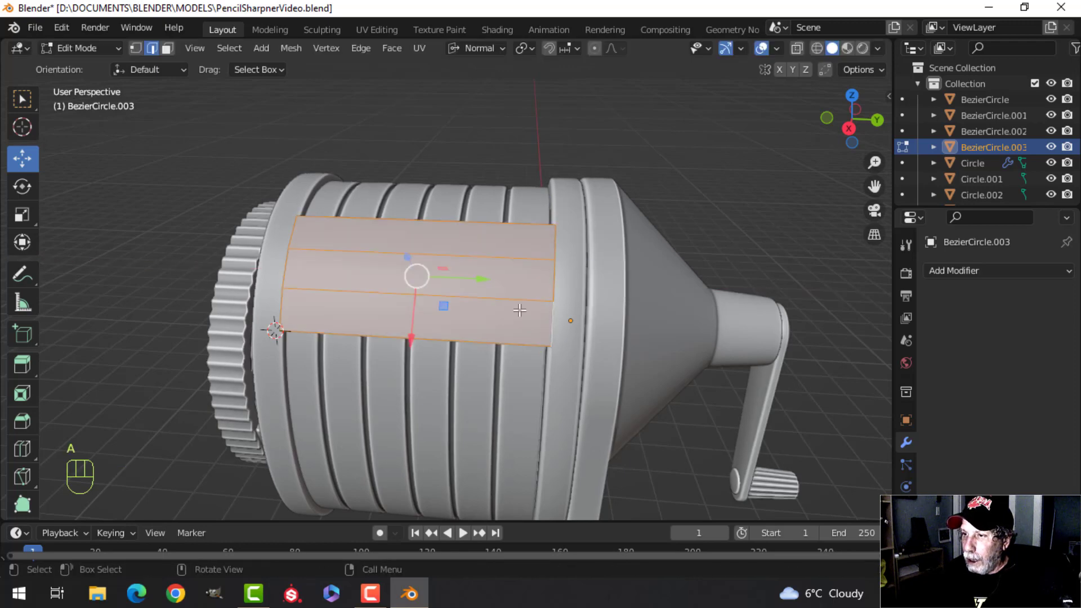
middle_drag(498, 283, 589, 251)
key(e)
right_click(589, 254)
key(alt+s)
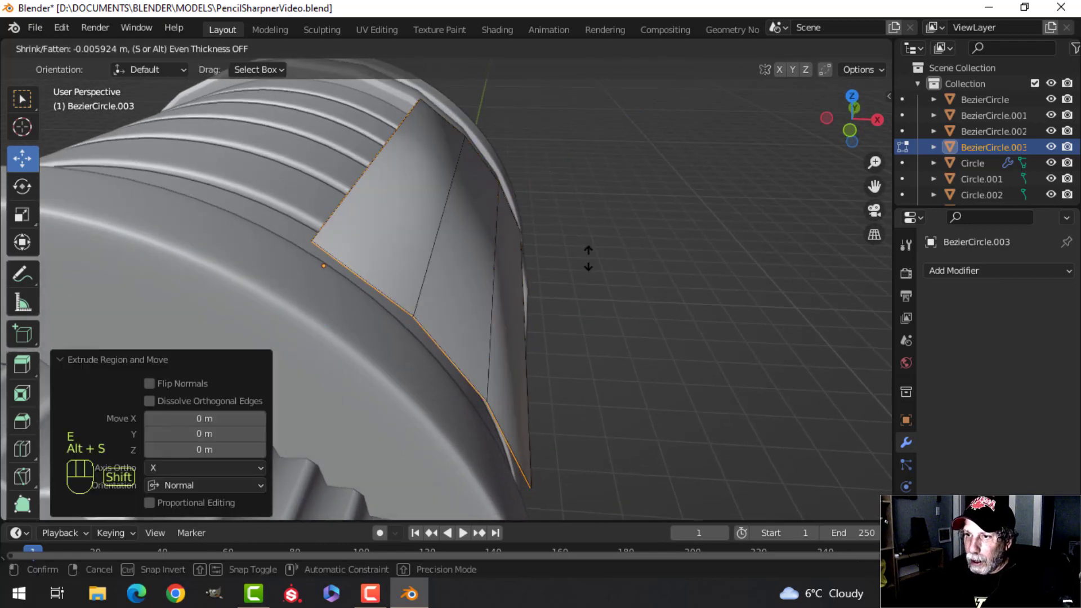
shift+click(586, 270)
Delete the extruded panel's inner faces and isolate the panel in local view
key(x)
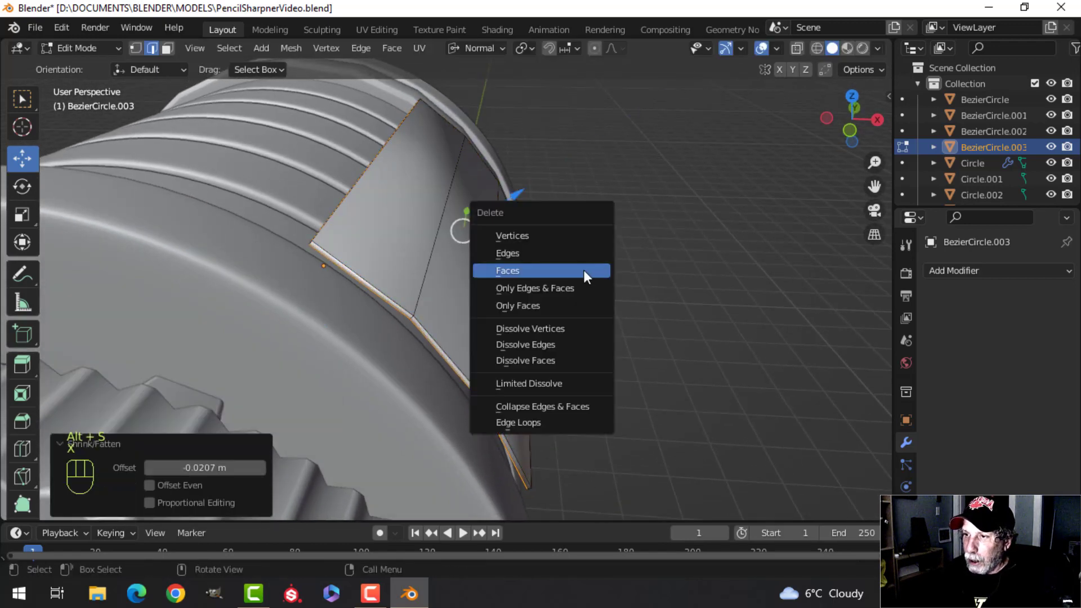
click(584, 271)
shift+middle_drag(503, 257, 514, 262)
key(Tab)
key(slash)
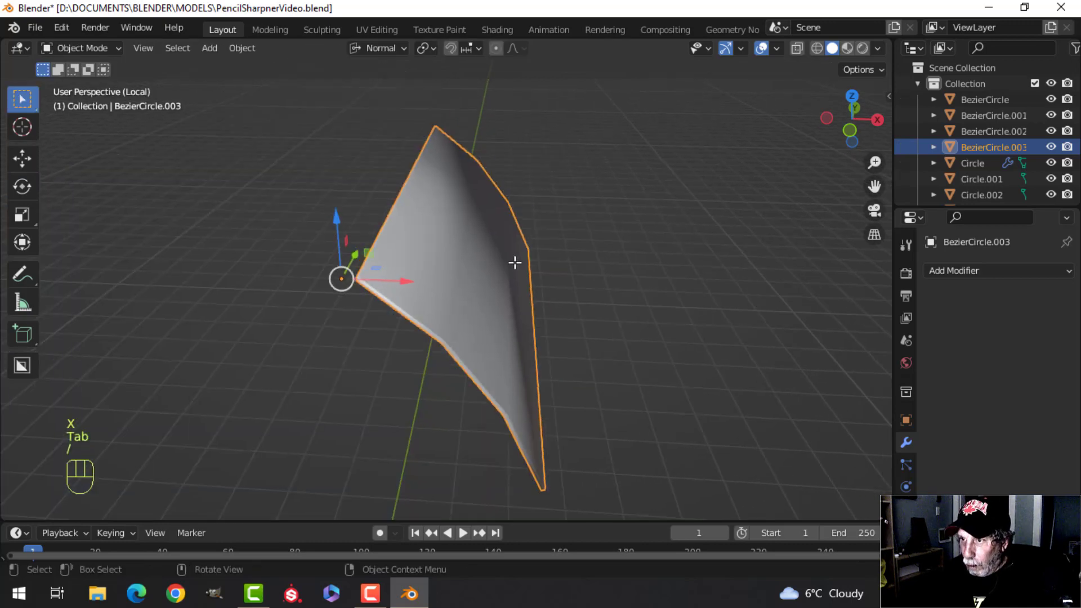
Round the panel's corners by bevelling their short edges about 0.047 m wide with 2 segments
key(Tab)
scroll(441, 306, up, 2)
shift+middle_drag(441, 306, 483, 194)
middle_drag(483, 225, 498, 278)
middle_drag(507, 259, 673, 307)
key(2)
click(450, 272)
middle_drag(357, 361, 487, 279)
shift+middle_drag(496, 234, 437, 356)
scroll(511, 309, down, 1)
scroll(483, 338, down, 2)
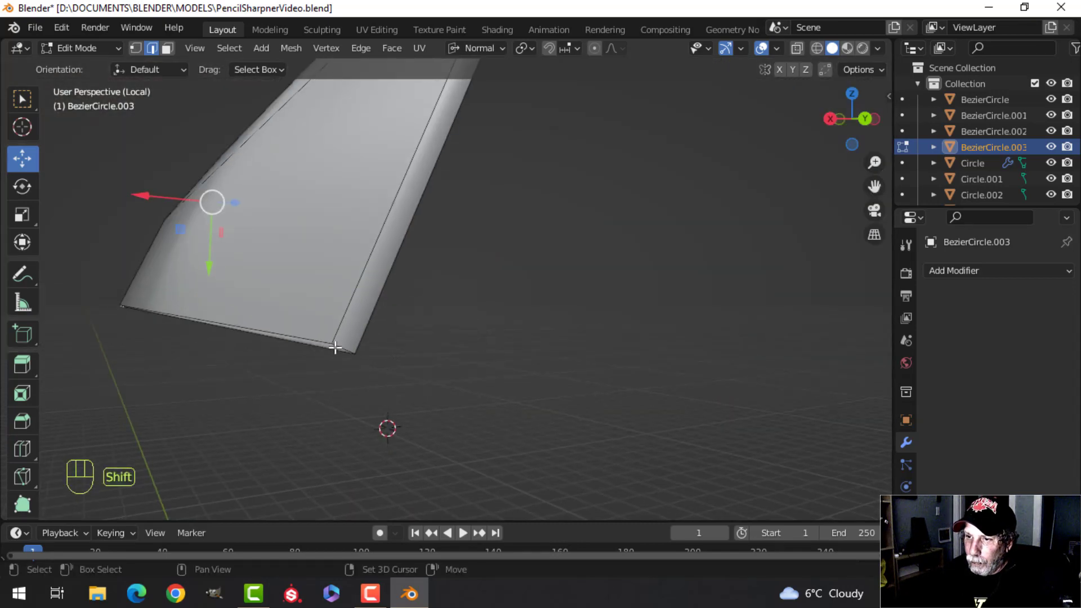
middle_drag(340, 346, 492, 304)
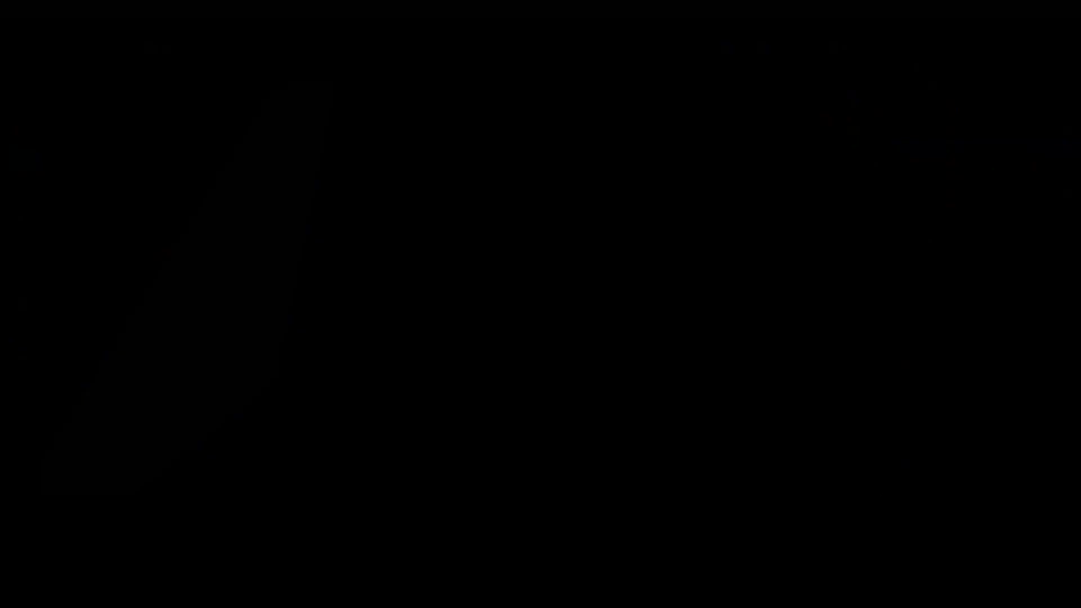
key(ctrl+b)
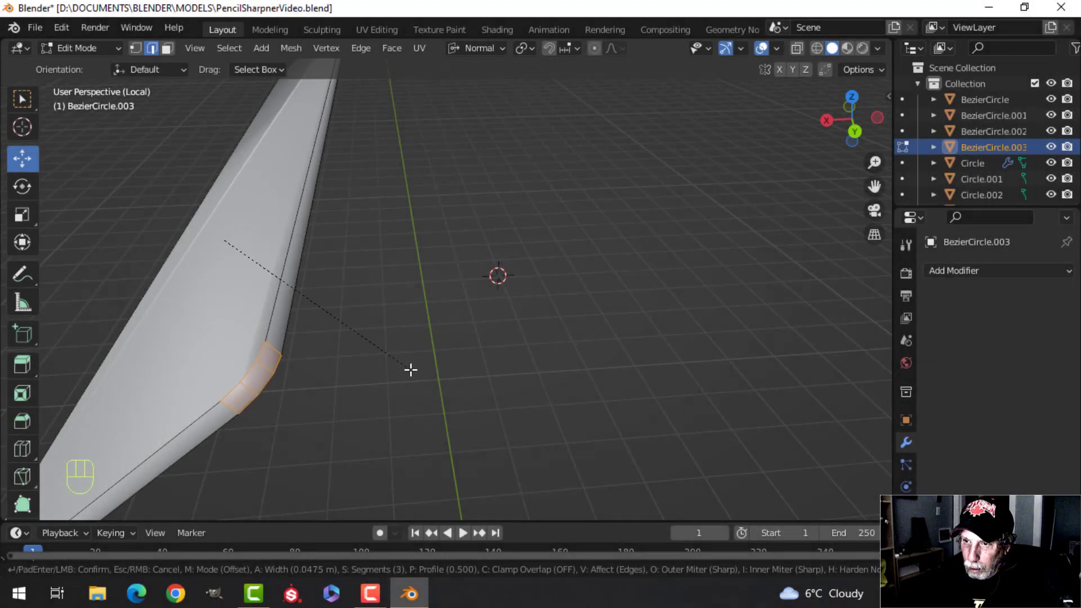
scroll(406, 376, down, 1)
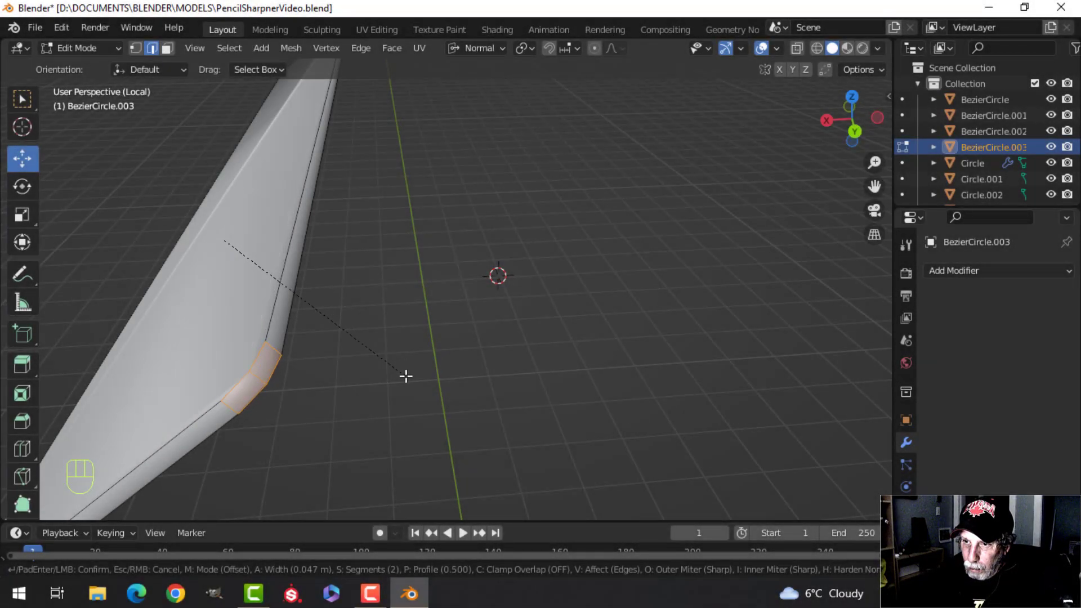
click(406, 374)
key(alt+a)
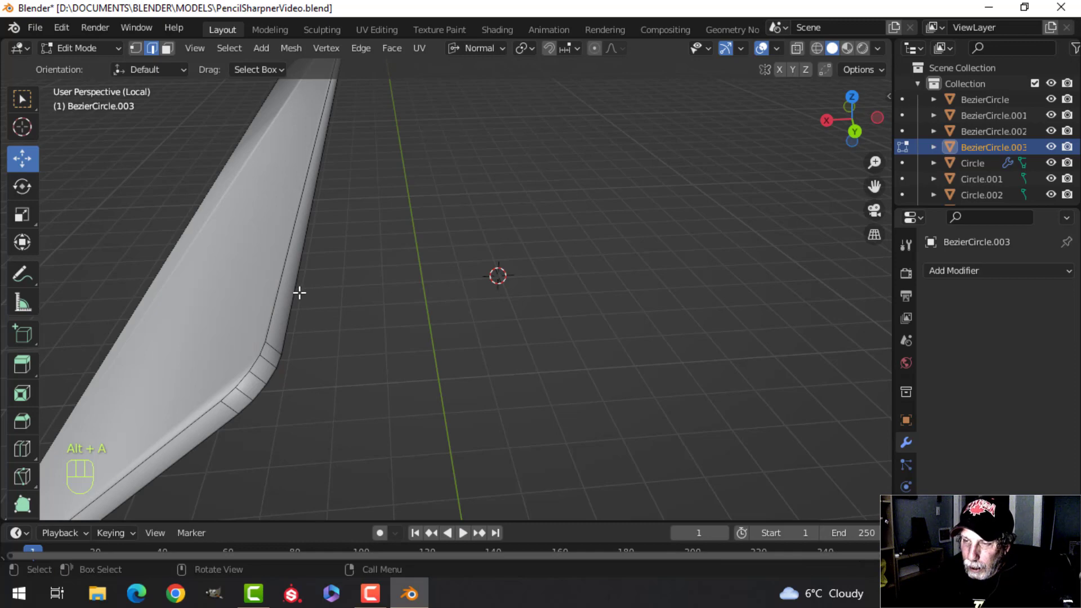
Bevel the edge loop around the panel's outer rim slightly with 4 segments
scroll(299, 293, down, 1)
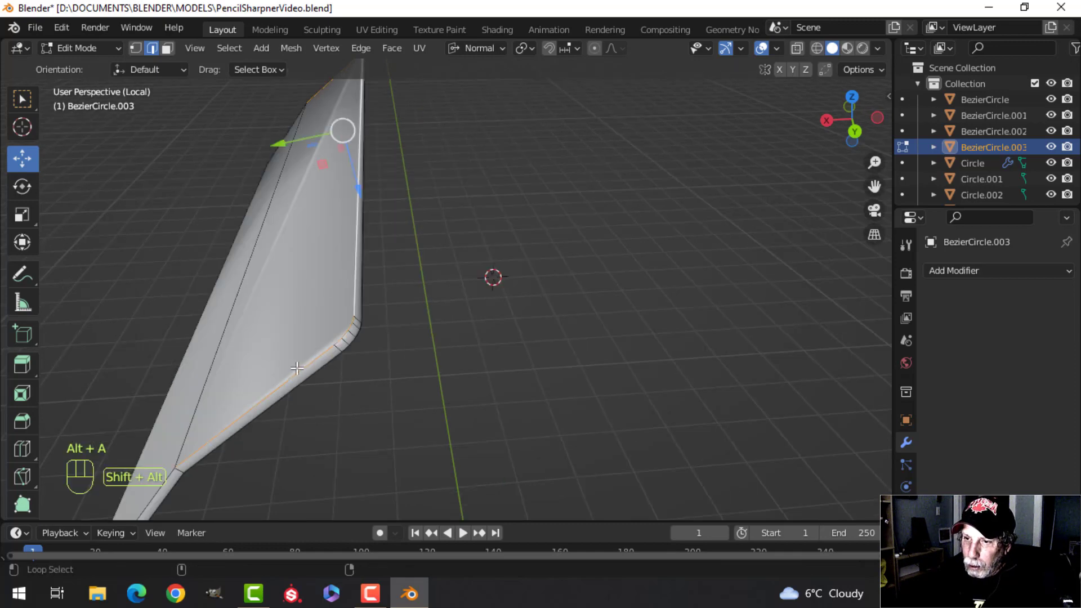
middle_drag(297, 368, 338, 367)
middle_drag(403, 375, 619, 372)
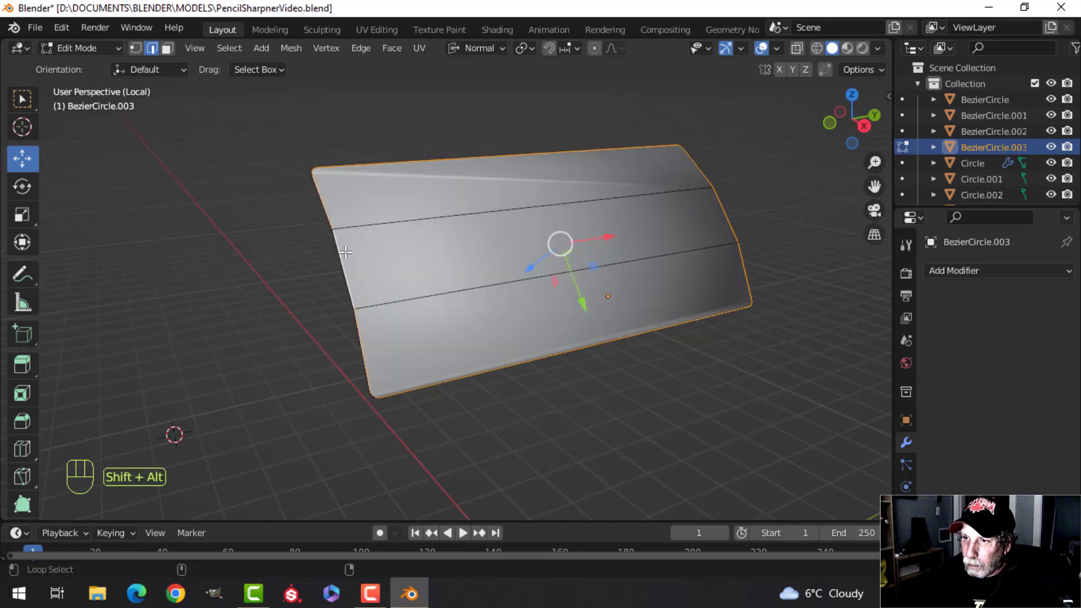
middle_drag(670, 297, 640, 265)
key(ctrl+b)
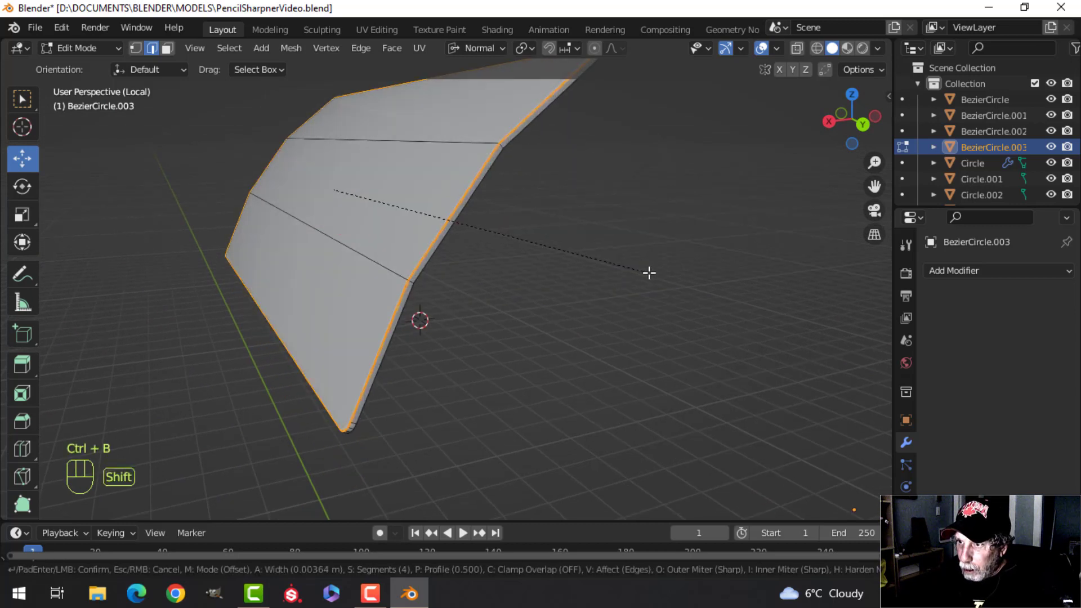
click(664, 276)
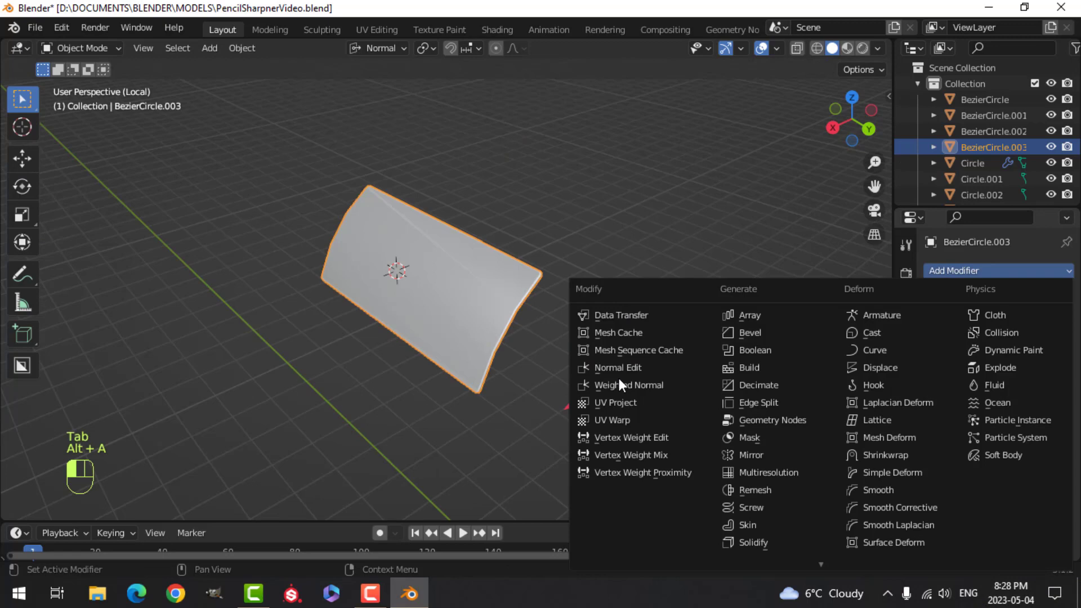
Add a Weighted Normal modifier to the panel and check its Auto Smooth setting
click(620, 384)
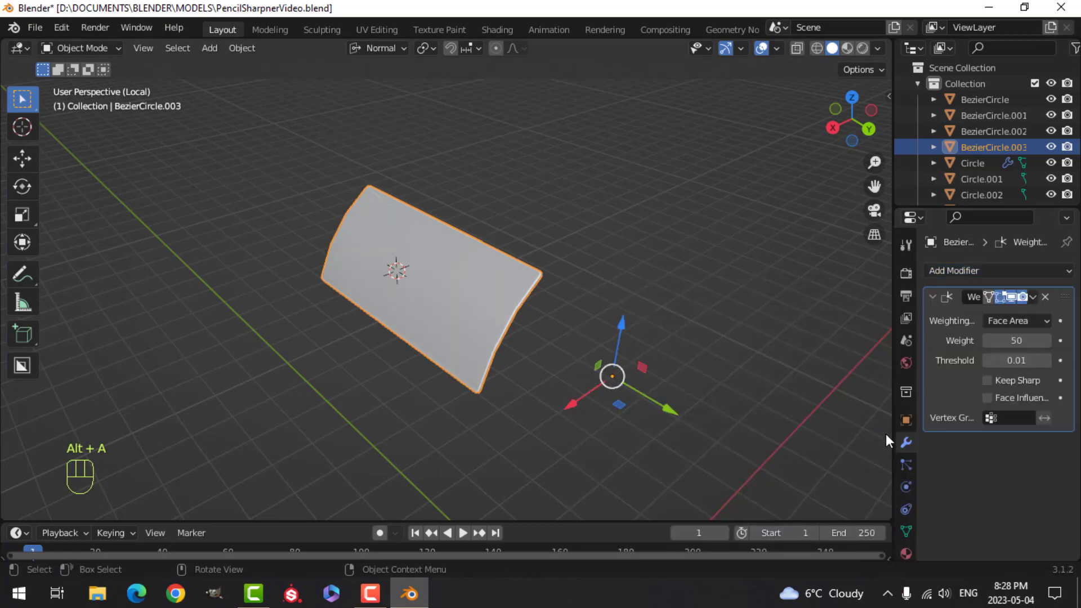
click(907, 531)
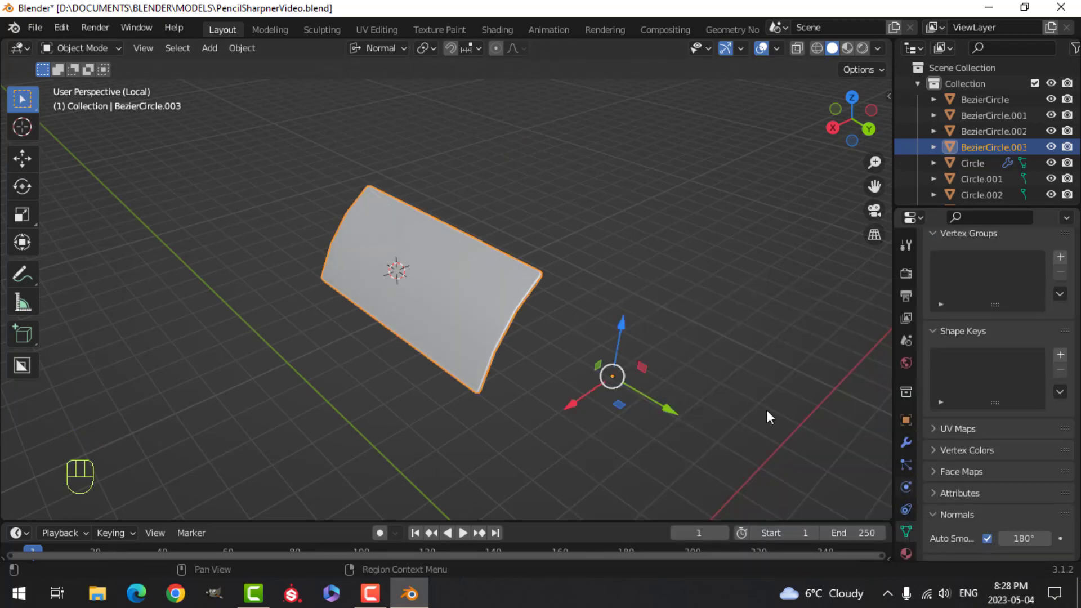
key(alt+a)
mouse_move(479, 285)
middle_down()
mouse_move(574, 281)
mouse_move(539, 236)
mouse_move(545, 222)
mouse_move(474, 268)
middle_up()
Leave local view and move the whole panel mesh about 0.05 m inward along Normal Z so it sits closer to the barrel
click(507, 276)
key(slash)
key(Tab)
key(a)
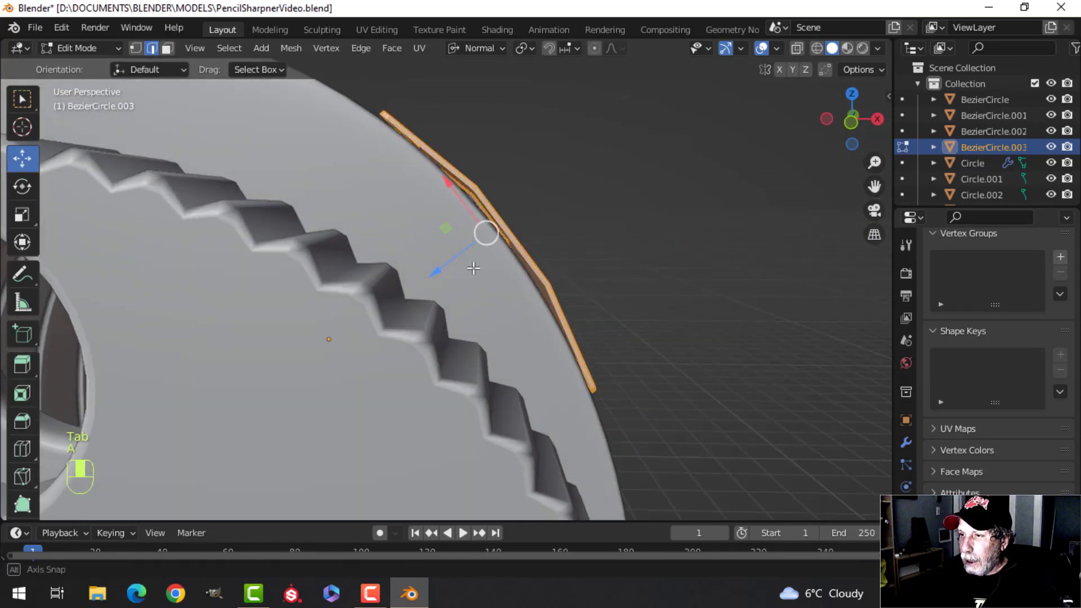
key(KP_1)
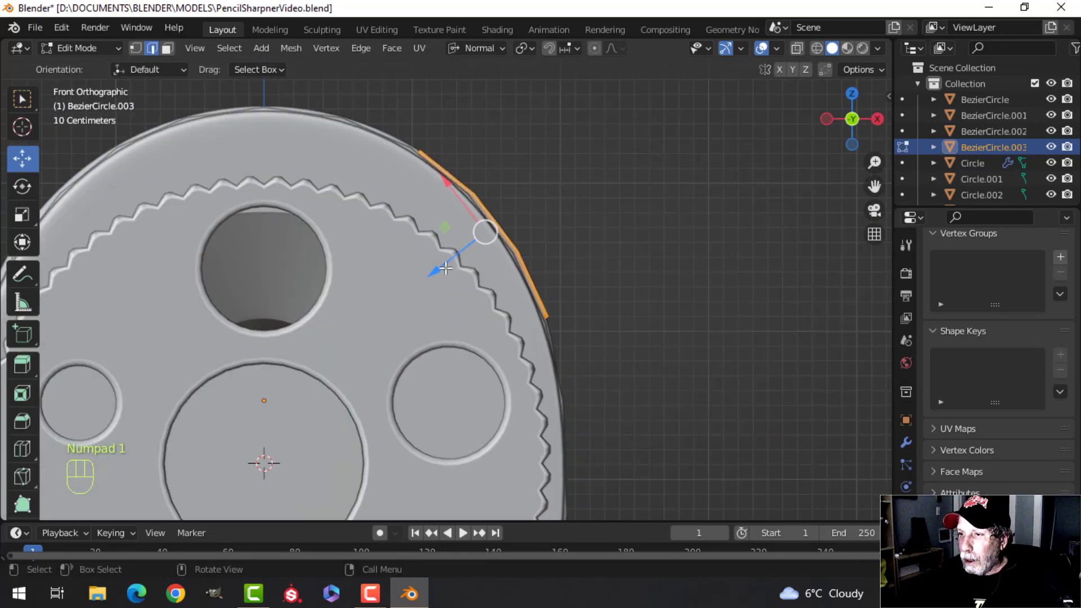
drag(433, 272, 428, 264)
middle_drag(428, 265, 560, 297)
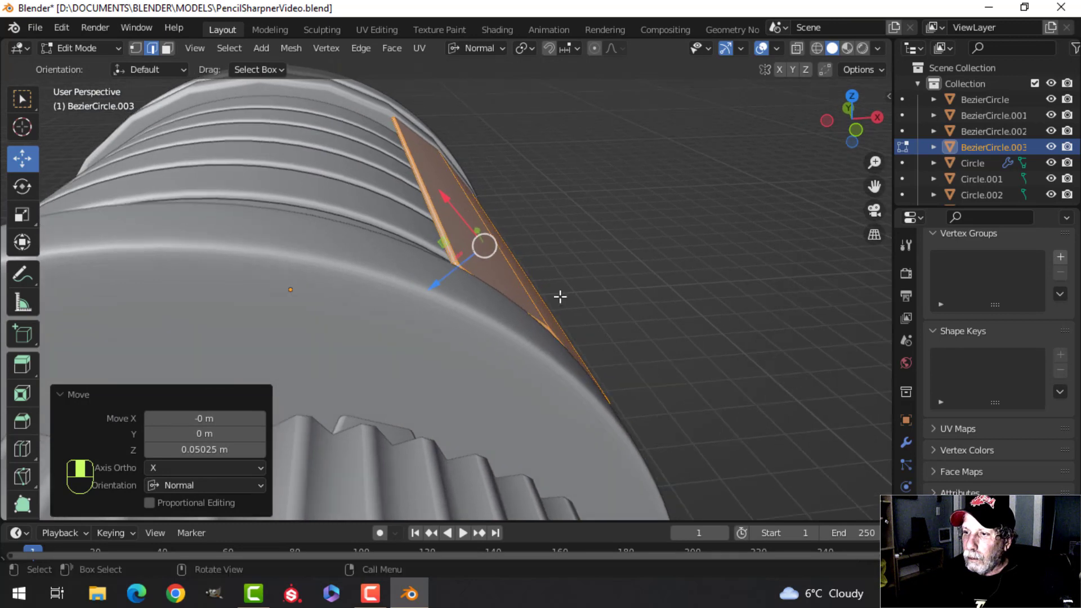
Nudge the panel mesh slightly further toward the barrel along Normal Z and return to Object Mode with nothing selected
drag(439, 287, 430, 289)
key(Tab)
mouse_move(649, 253)
middle_down()
mouse_move(325, 280)
mouse_move(500, 260)
mouse_move(590, 327)
mouse_move(731, 343)
mouse_move(526, 285)
mouse_move(611, 280)
mouse_move(597, 319)
middle_up()
key(alt+a)
scroll(580, 268, down, 4)
scroll(502, 270, down, 3)
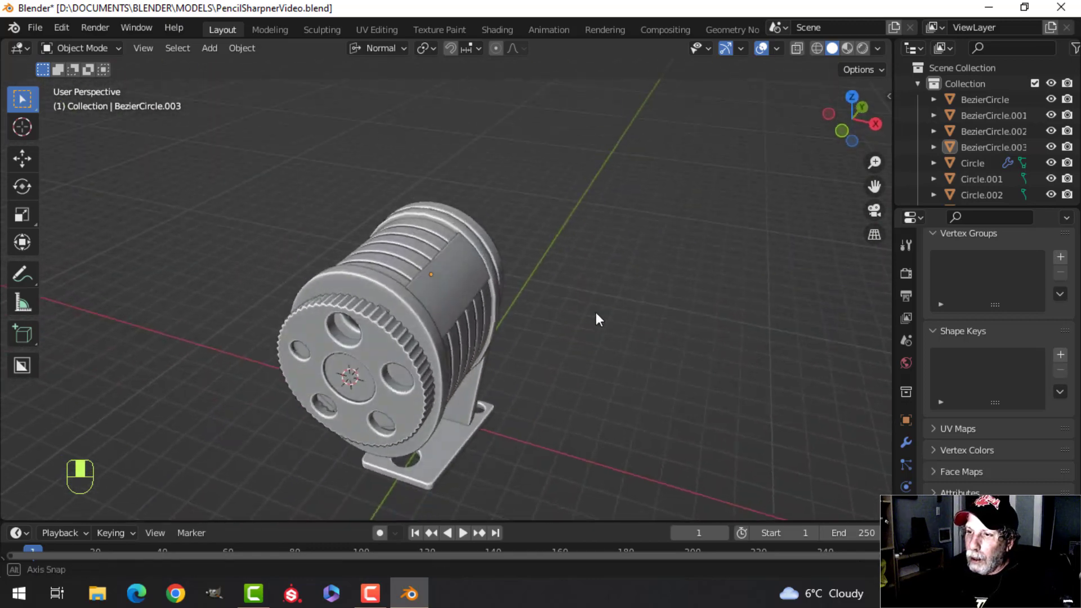
Snap the 3D cursor to the centre of the ribbed barrel's whole mesh
click(417, 245)
key(Tab)
key(a)
key(shift+s)
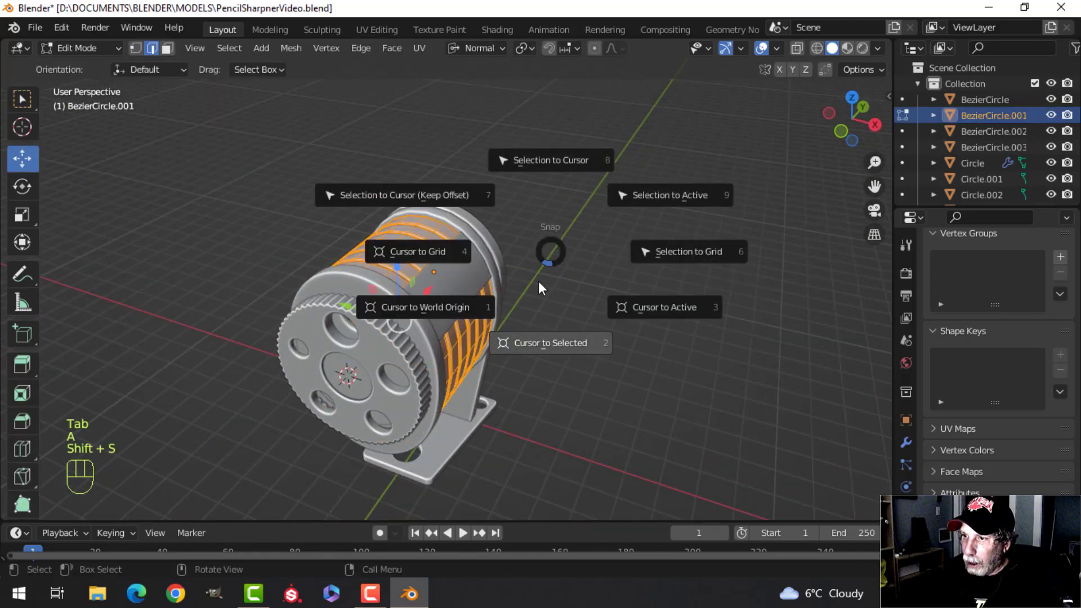
click(531, 345)
key(Tab)
Set the transform orientation to Global and move the curved panel's origin to the 3D cursor
click(376, 47)
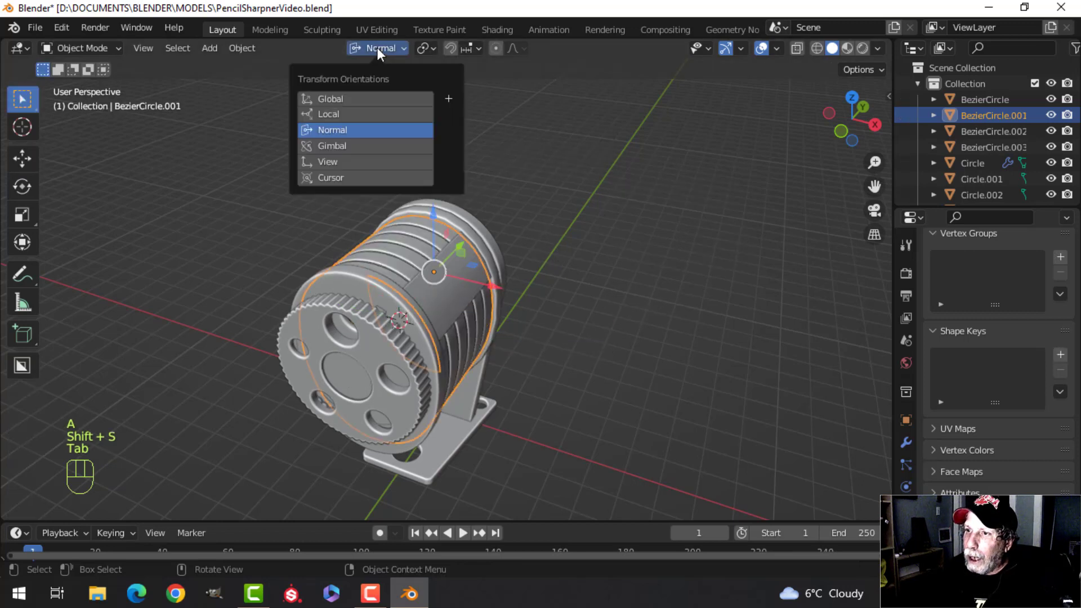
click(356, 99)
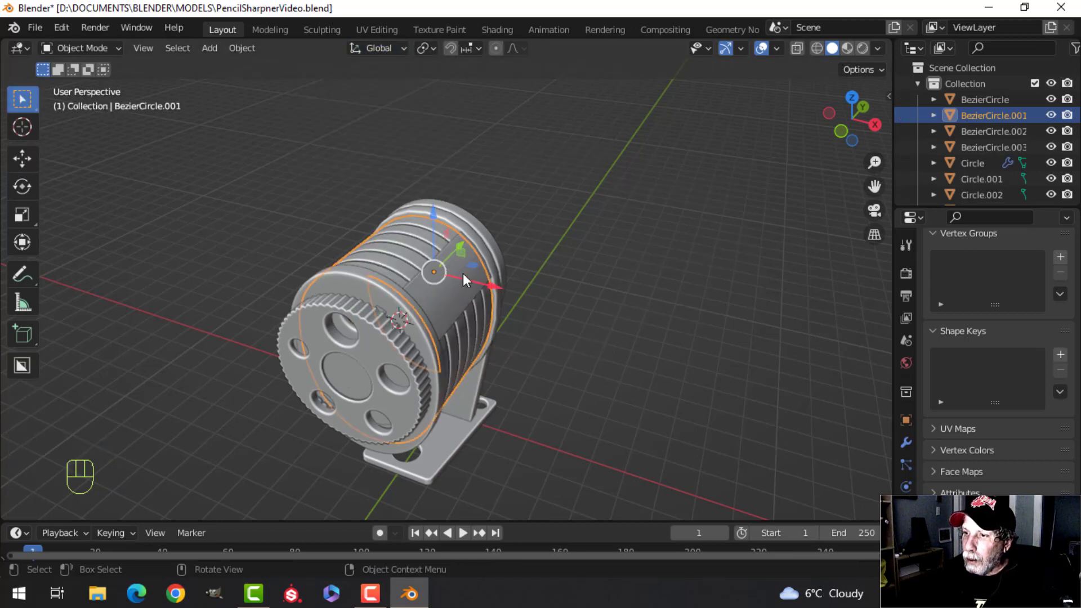
click(495, 280)
click(250, 48)
mouse_move(296, 80)
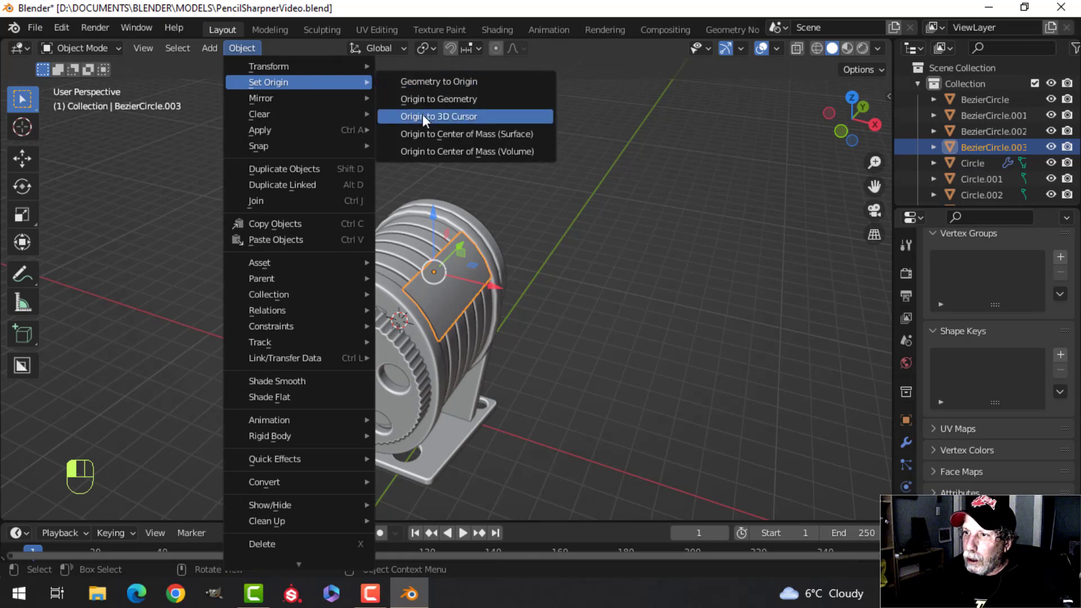
click(422, 115)
Add a Mirror modifier on the X axis to the panel so a matching one covers the barrel's opposite side
click(906, 442)
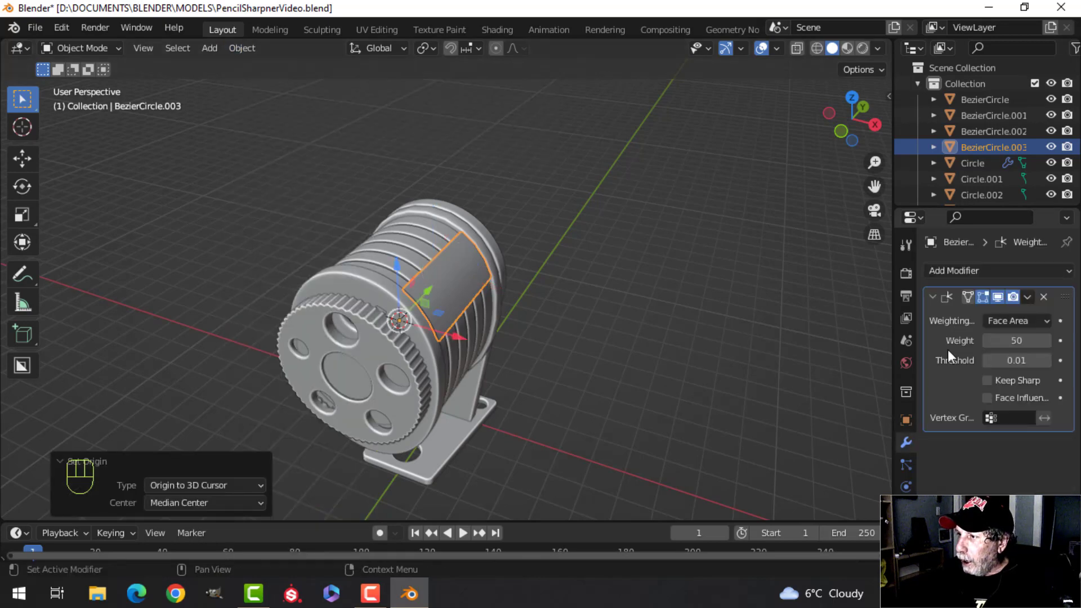
click(968, 271)
click(764, 451)
key(alt+a)
mouse_move(465, 278)
middle_down()
mouse_move(606, 272)
mouse_move(501, 282)
mouse_move(704, 111)
middle_up()
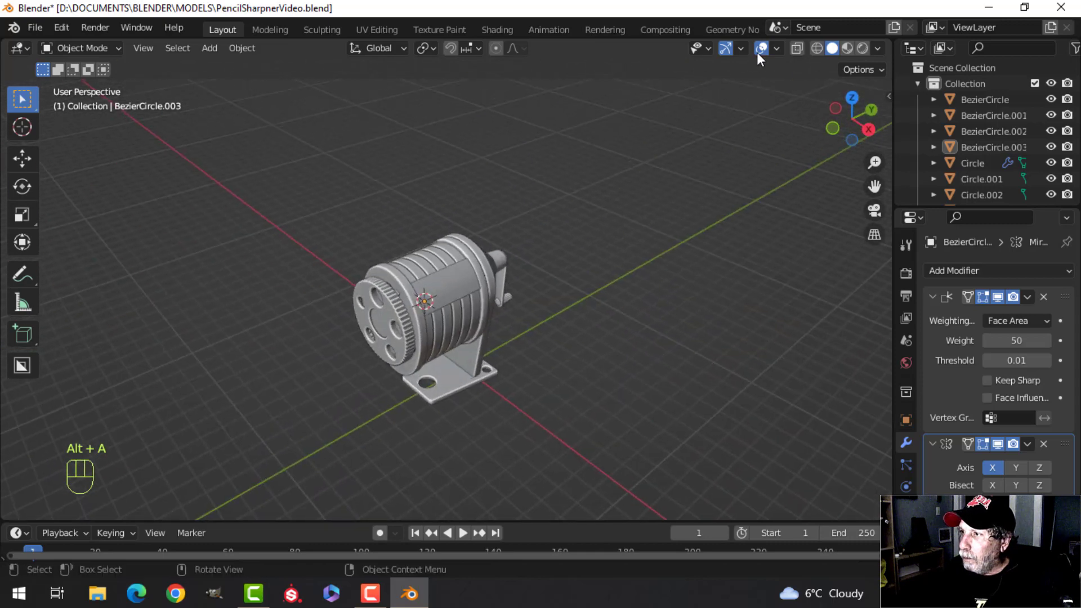
Recalculate the panel's normals to the outside, showing the Face Orientation overlay only while correcting them
click(780, 47)
click(734, 336)
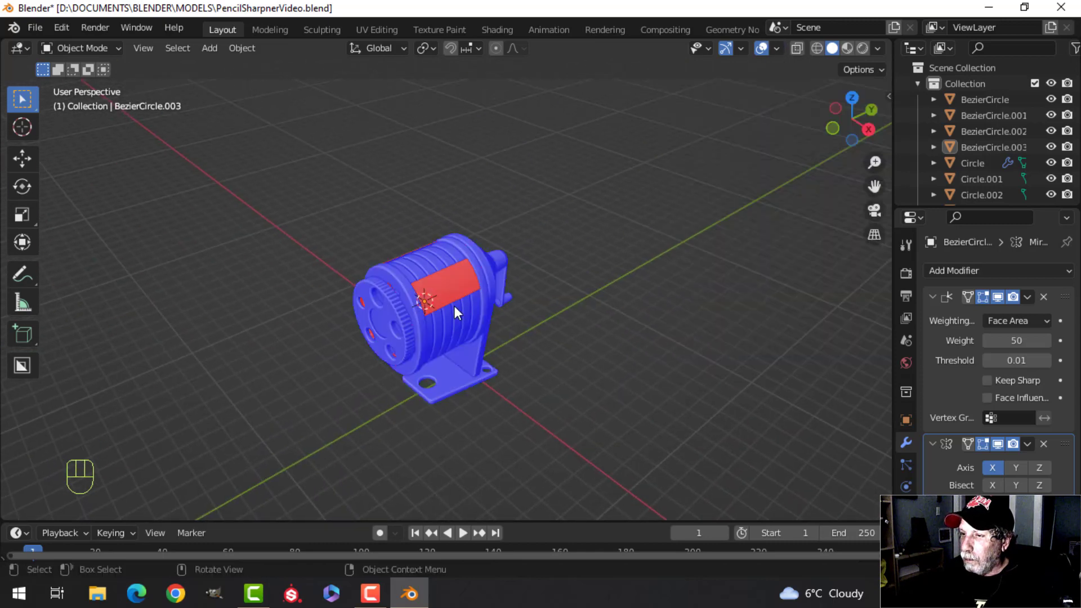
key(Tab)
key(alt+n)
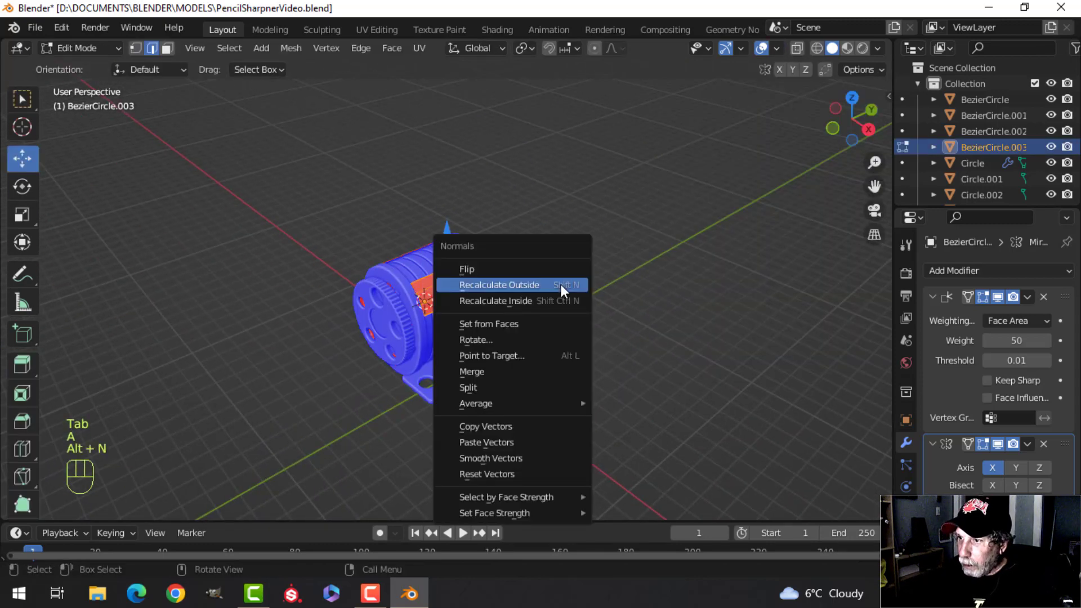
click(561, 285)
key(Tab)
key(alt+a)
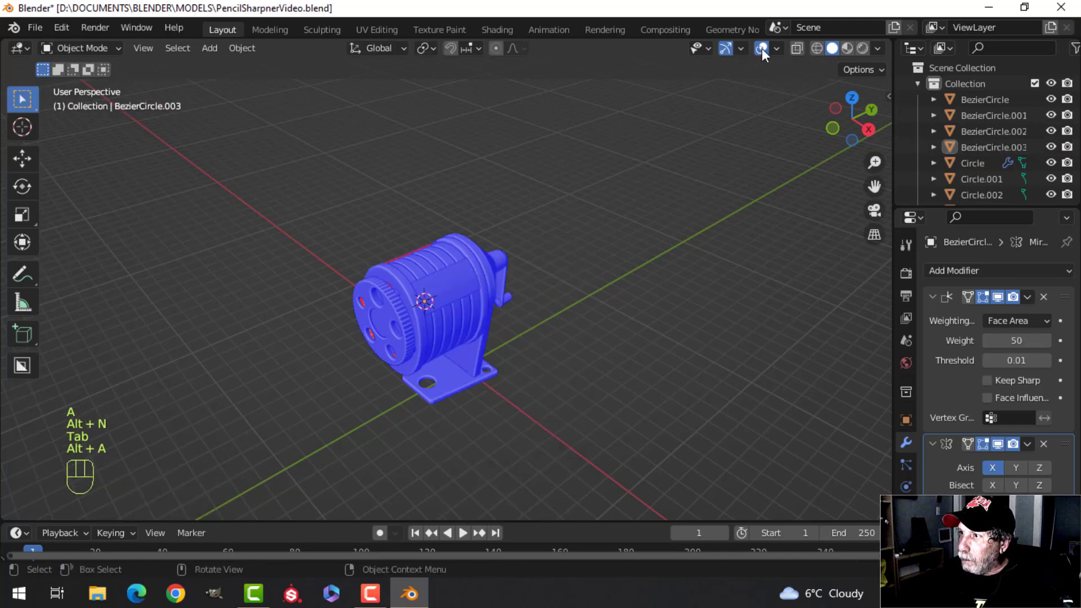
click(777, 48)
click(706, 338)
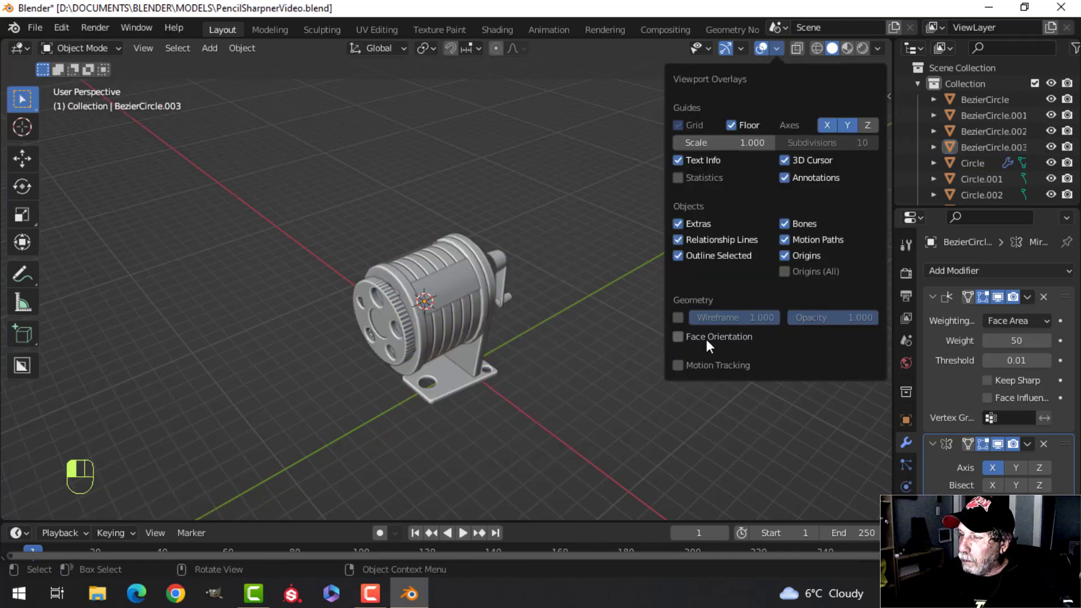
Hide the viewport overlays and set the solid shading to a dark brown and blue-grey MatCap with Shadow enabled
mouse_move(648, 310)
middle_down()
mouse_move(553, 249)
mouse_move(675, 248)
mouse_move(626, 229)
mouse_move(508, 276)
mouse_move(501, 238)
mouse_move(481, 227)
middle_up()
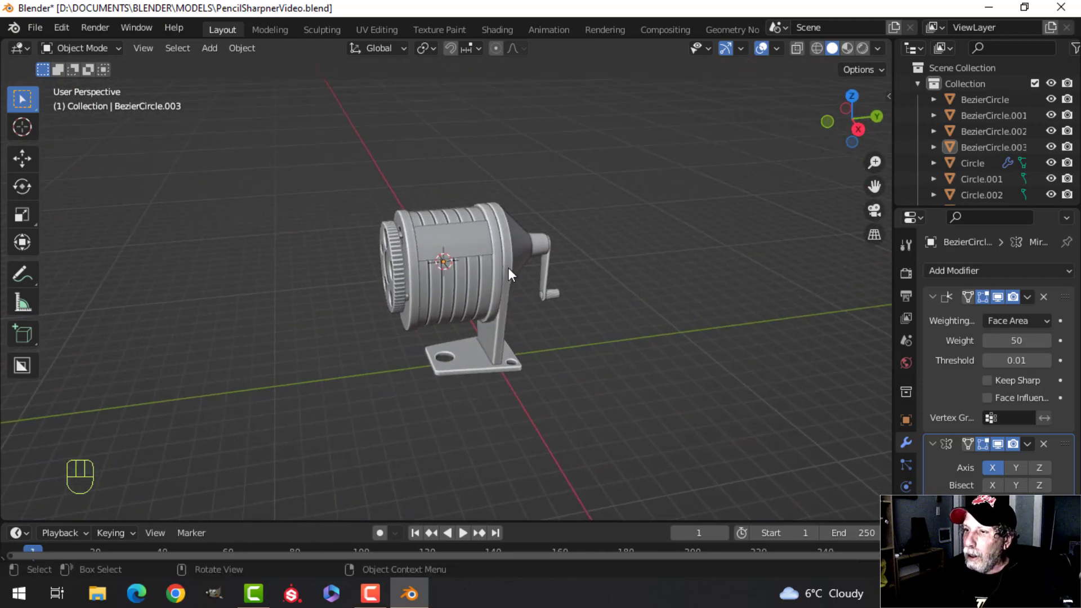
mouse_move(507, 268)
shift+middle_down()
mouse_move(488, 251)
mouse_move(483, 265)
shift+middle_up()
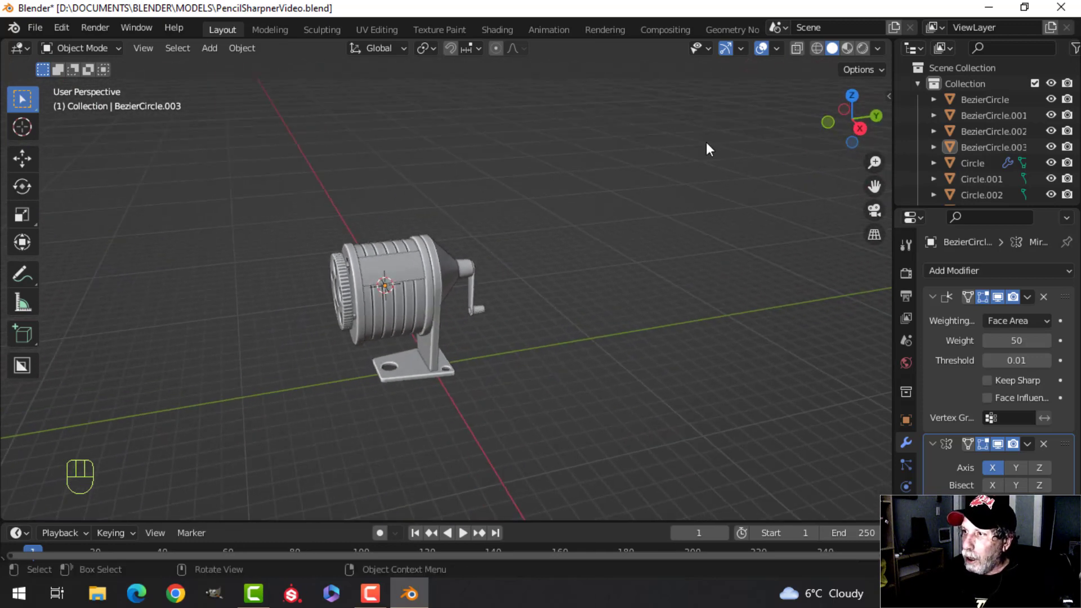
click(761, 49)
click(878, 48)
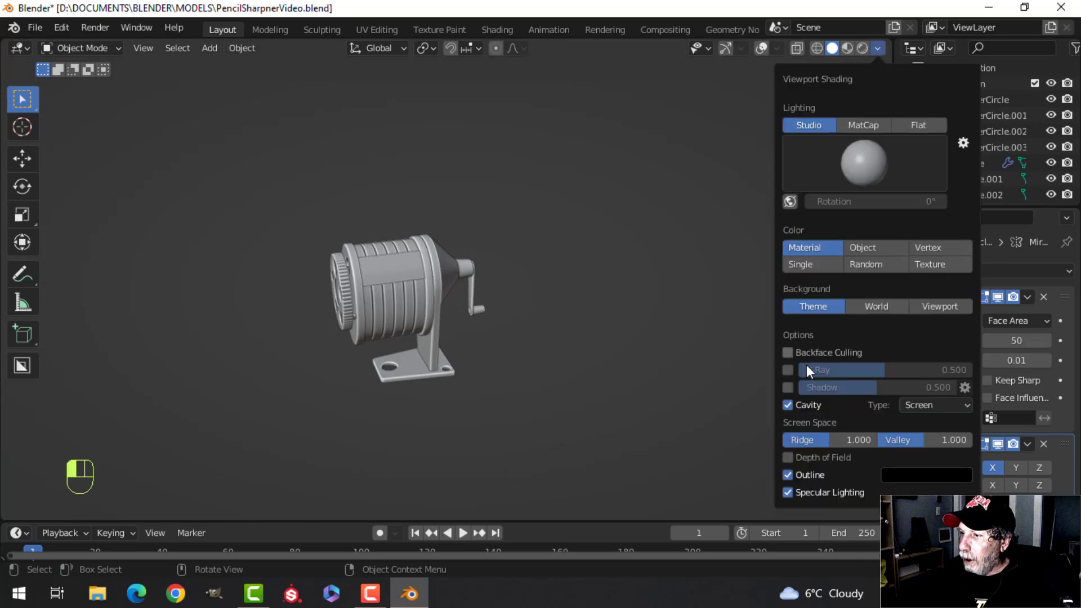
click(788, 388)
click(868, 127)
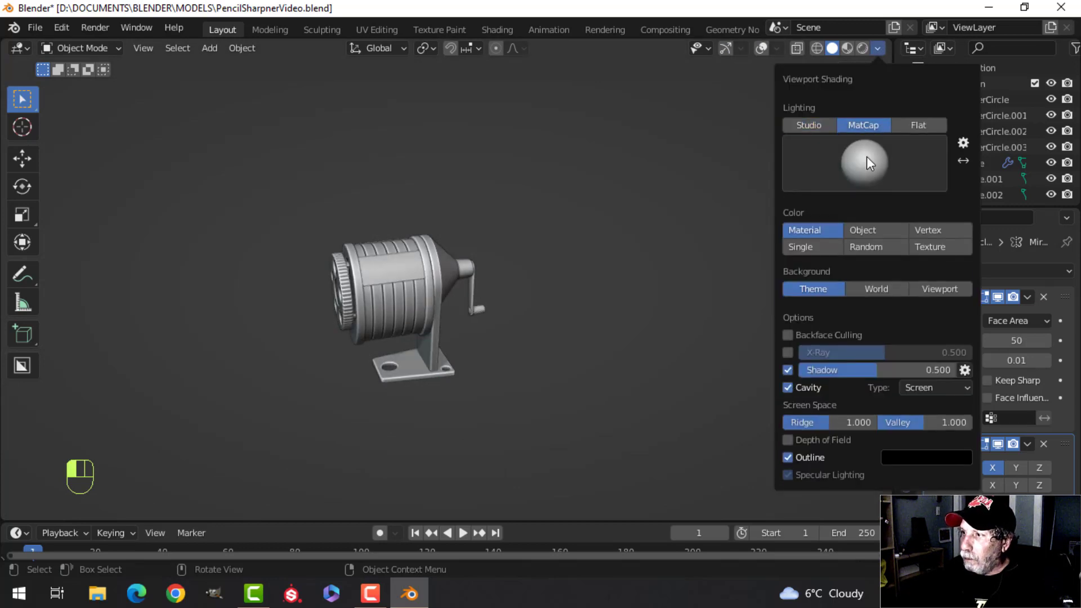
click(866, 162)
click(766, 212)
Examine the finished sharpener from all sides, including the crank handle, base plate, ribbed barrel and front dial
mouse_move(534, 259)
middle_down()
mouse_move(433, 279)
mouse_move(574, 218)
mouse_move(586, 195)
mouse_move(619, 217)
mouse_move(343, 246)
mouse_move(385, 242)
mouse_move(457, 198)
mouse_move(492, 263)
mouse_move(397, 290)
mouse_move(257, 267)
mouse_move(439, 269)
mouse_move(413, 283)
middle_up()
scroll(398, 239, up, 2)
scroll(438, 266, down, 4)
middle_drag(412, 283, 459, 274)
scroll(524, 273, up, 3)
shift+middle_drag(625, 274, 514, 278)
middle_drag(514, 279, 517, 326)
scroll(459, 206, up, 3)
scroll(445, 275, down, 3)
scroll(450, 346, up, 3)
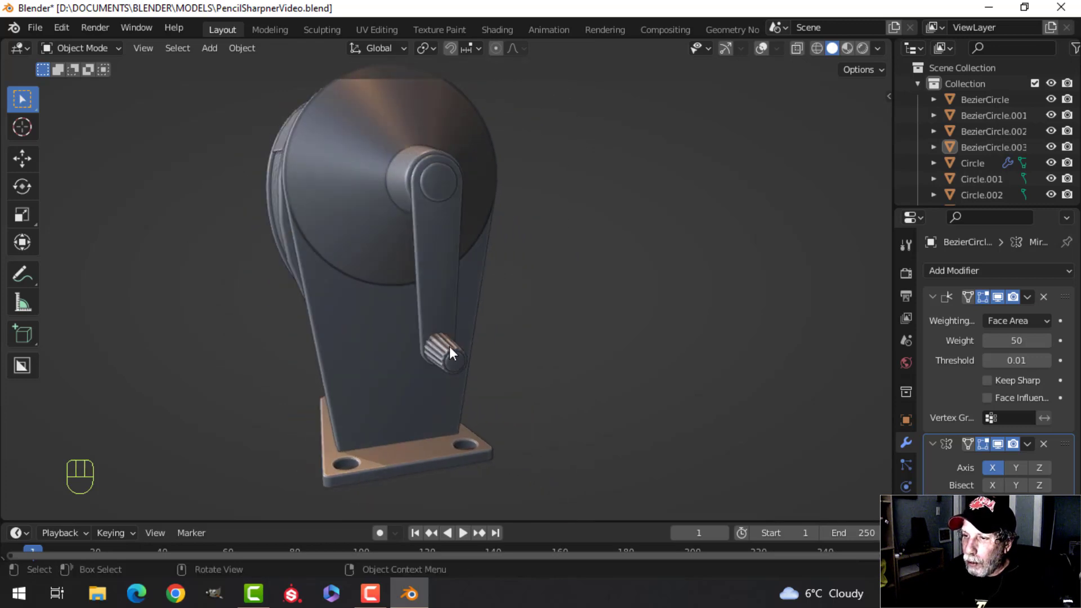
scroll(498, 342, down, 2)
middle_drag(511, 331, 379, 320)
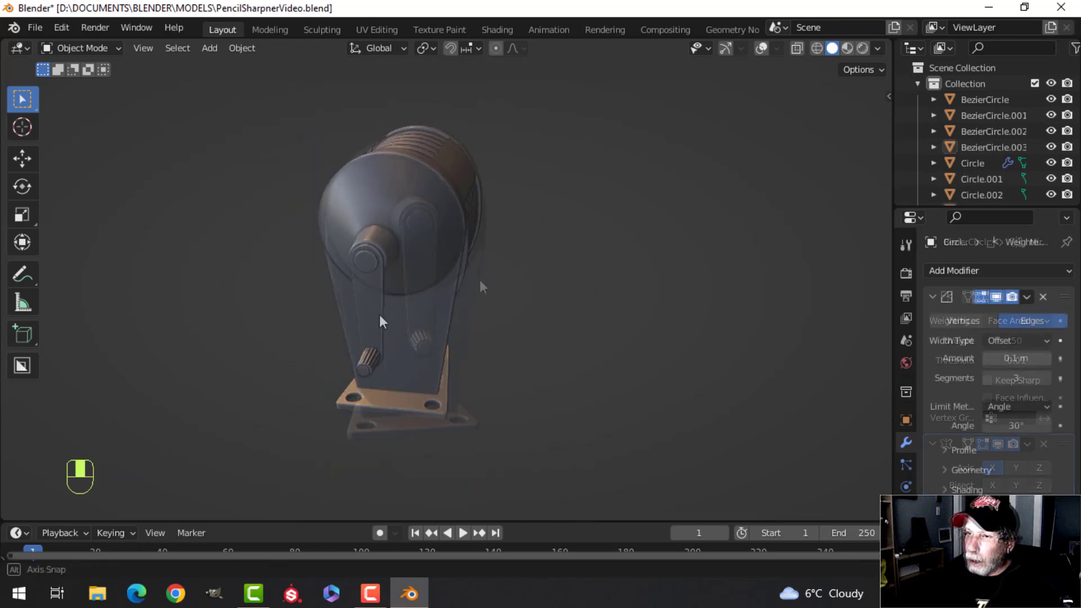
mouse_move(379, 320)
middle_down()
mouse_move(607, 339)
mouse_move(674, 325)
mouse_move(747, 280)
mouse_move(345, 350)
mouse_move(319, 304)
mouse_move(387, 266)
mouse_move(542, 336)
mouse_move(516, 342)
mouse_move(563, 346)
middle_up()
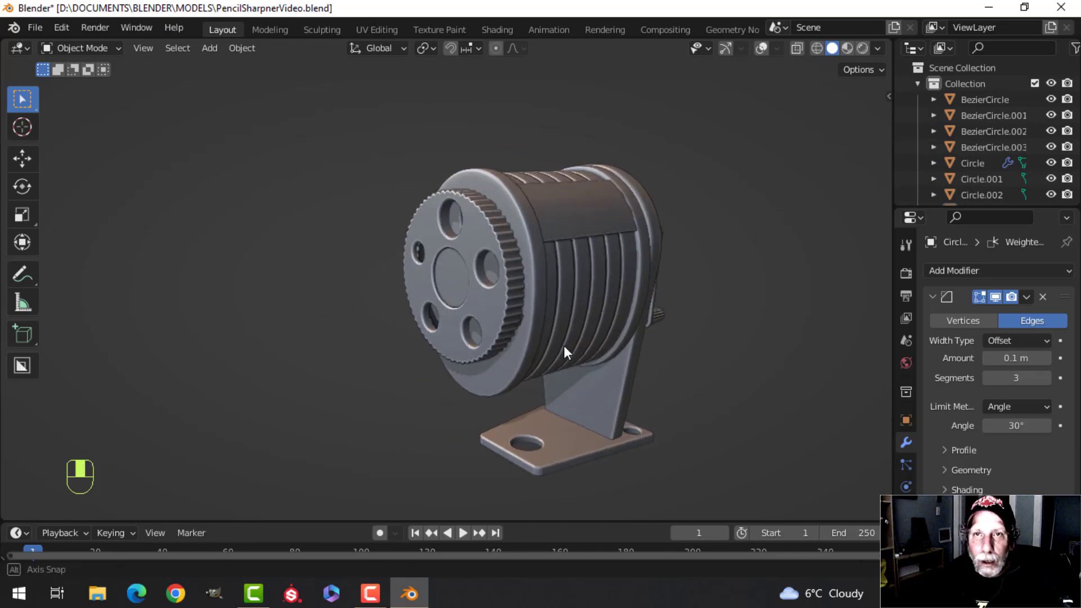